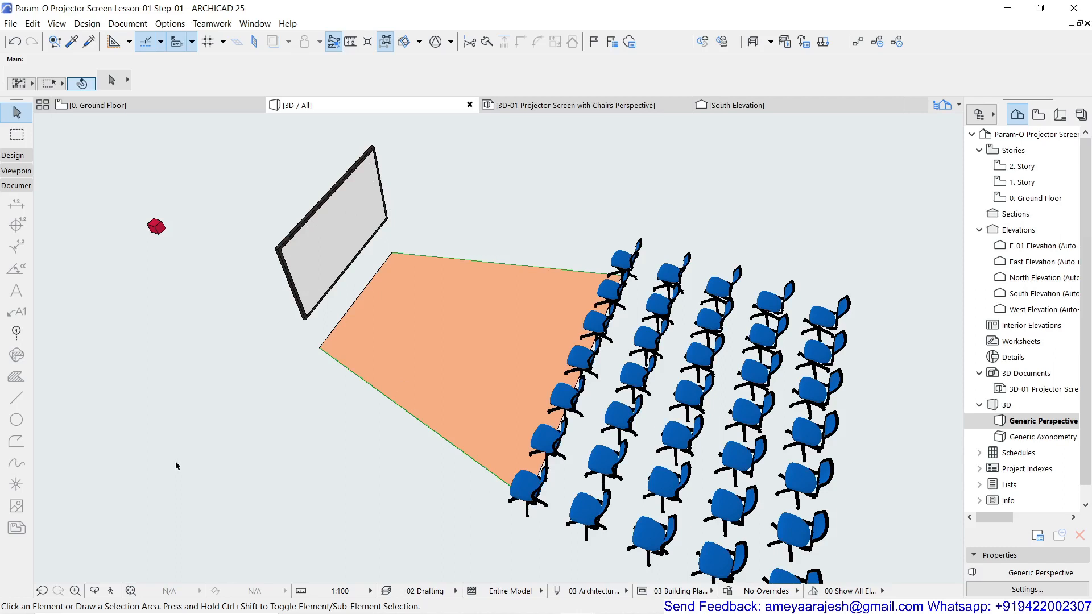
{"action": "left_click", "coordinate": [141, 107]}
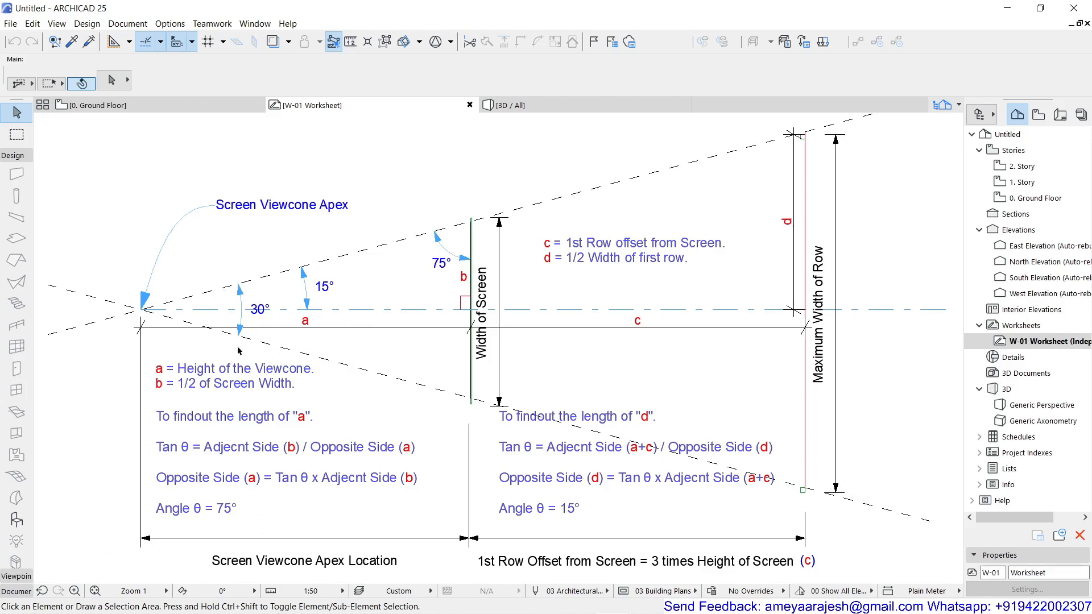
{"action": "left_click", "coordinate": [155, 310]}
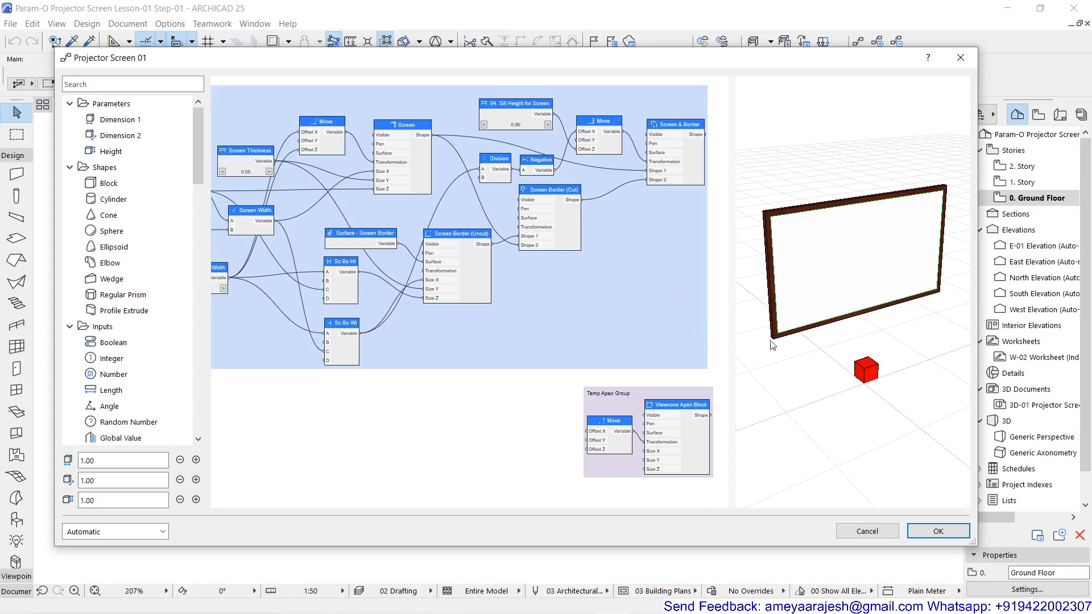
Examine the Temp Apex Group nodes, the settings of the Viewcone Apex Block and the red block's position in the 3D preview
{"action": "scroll", "coordinate": [662, 427], "scroll_direction": "up", "scroll_amount": 6}
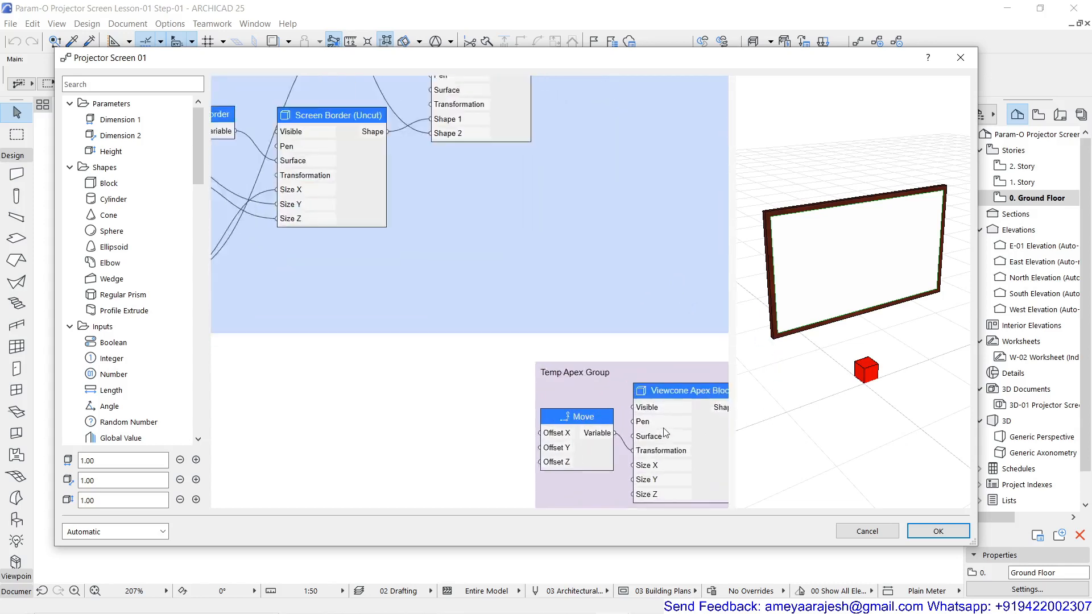
{"action": "middle_click_drag", "start_coordinate": [655, 412], "coordinate": [435, 315]}
{"action": "scroll", "coordinate": [324, 294], "scroll_direction": "up", "scroll_amount": 2}
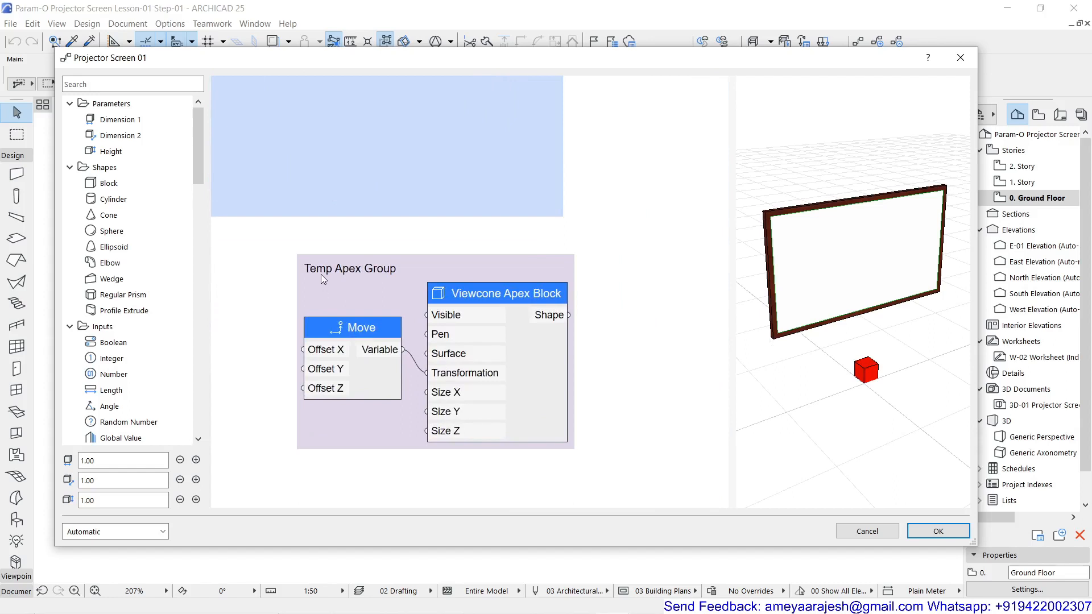
{"action": "scroll", "coordinate": [332, 271], "scroll_direction": "up", "scroll_amount": 1}
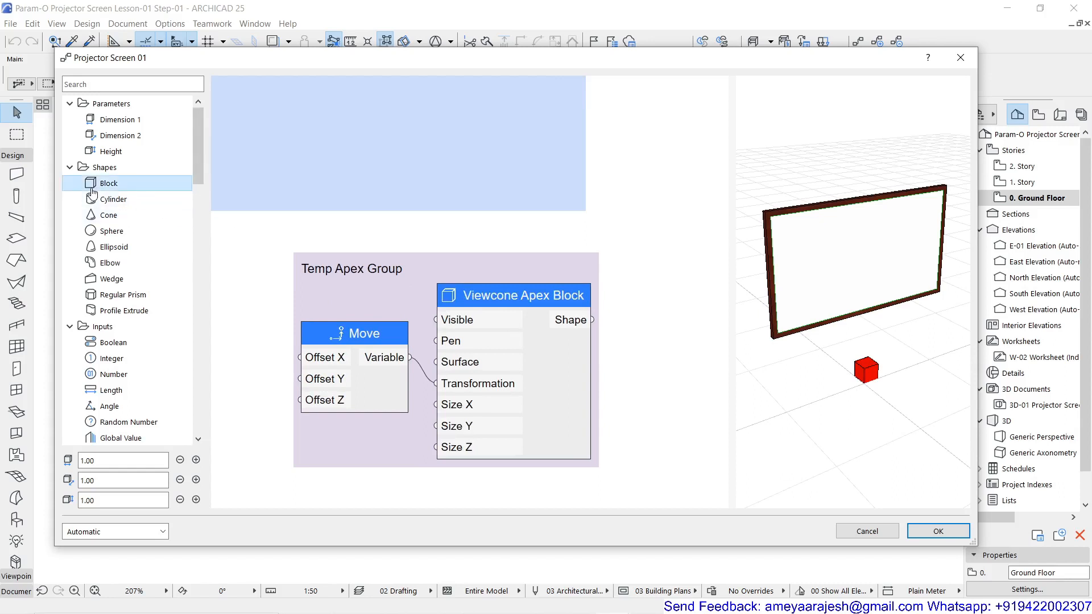
{"action": "scroll", "coordinate": [871, 378], "scroll_direction": "up", "scroll_amount": 3}
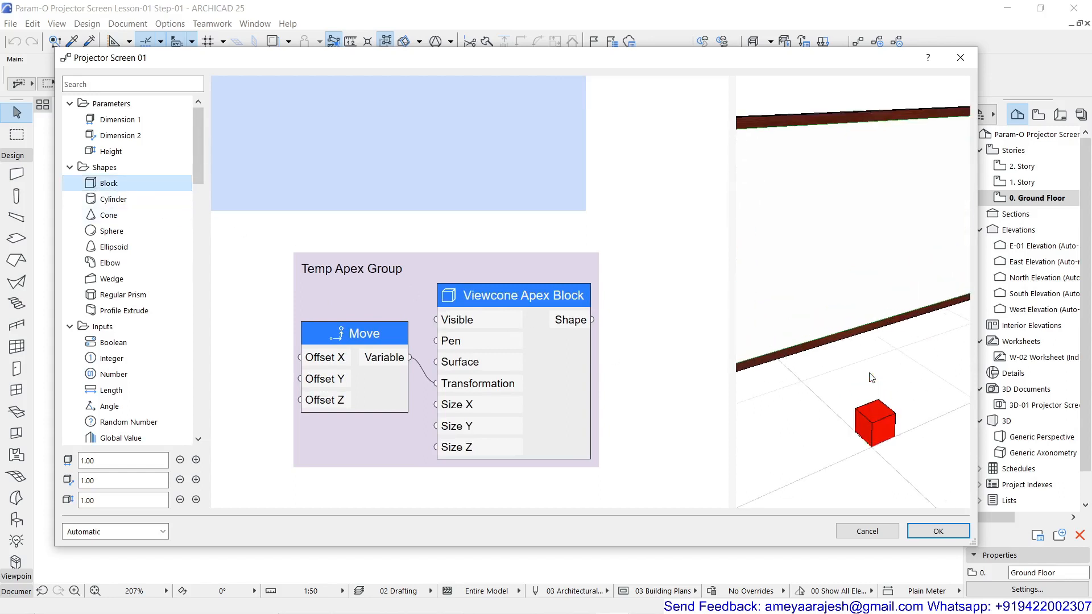
{"action": "middle_click_drag", "start_coordinate": [869, 387], "coordinate": [830, 300]}
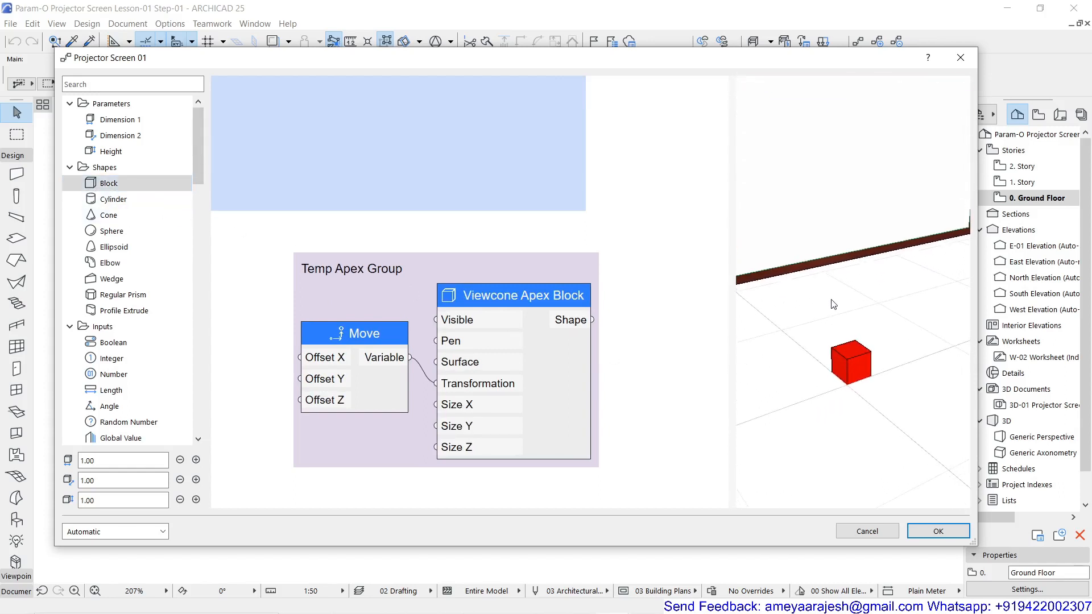
{"action": "double_click", "coordinate": [486, 295]}
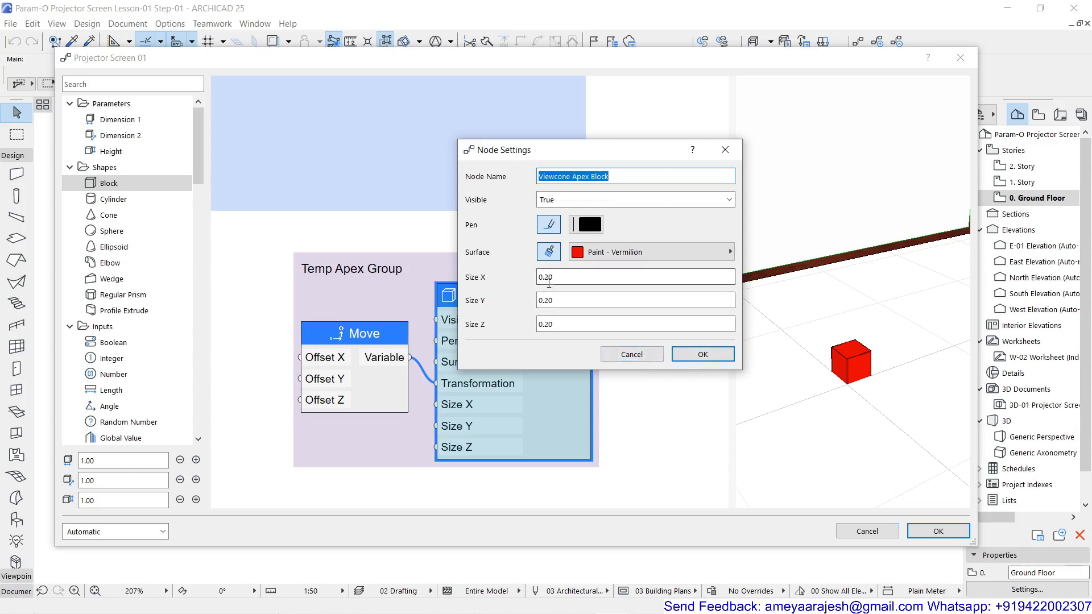
{"action": "left_click", "coordinate": [619, 361]}
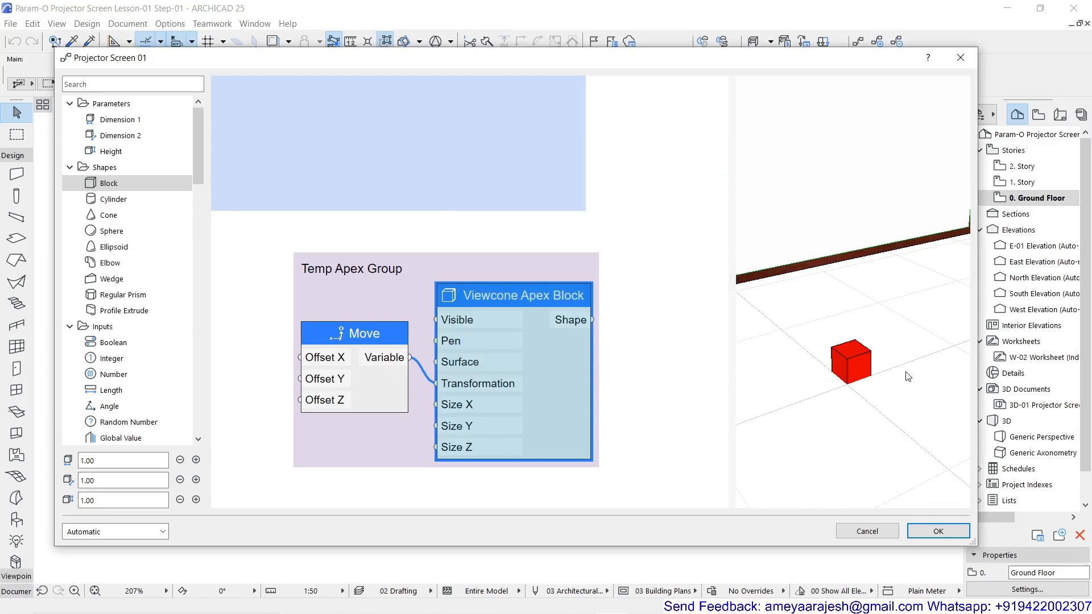
{"action": "left_click_drag", "start_coordinate": [882, 350], "coordinate": [796, 386]}
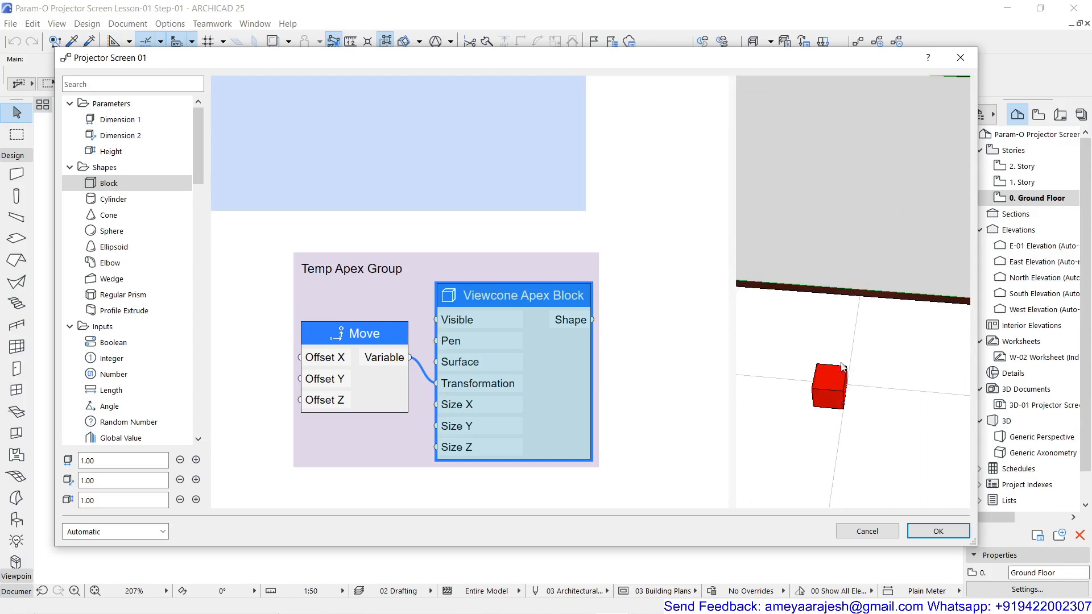
{"action": "left_click_drag", "start_coordinate": [874, 426], "coordinate": [841, 411]}
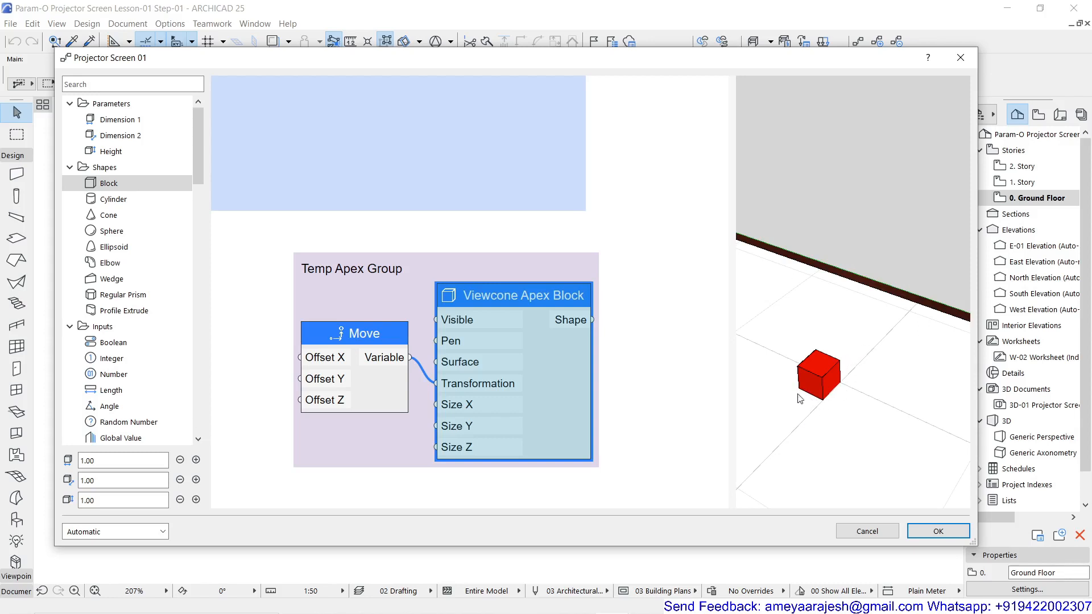
Set the Offset X of the Move node in the Temp Apex Group to -0.10
{"action": "double_click", "coordinate": [387, 342]}
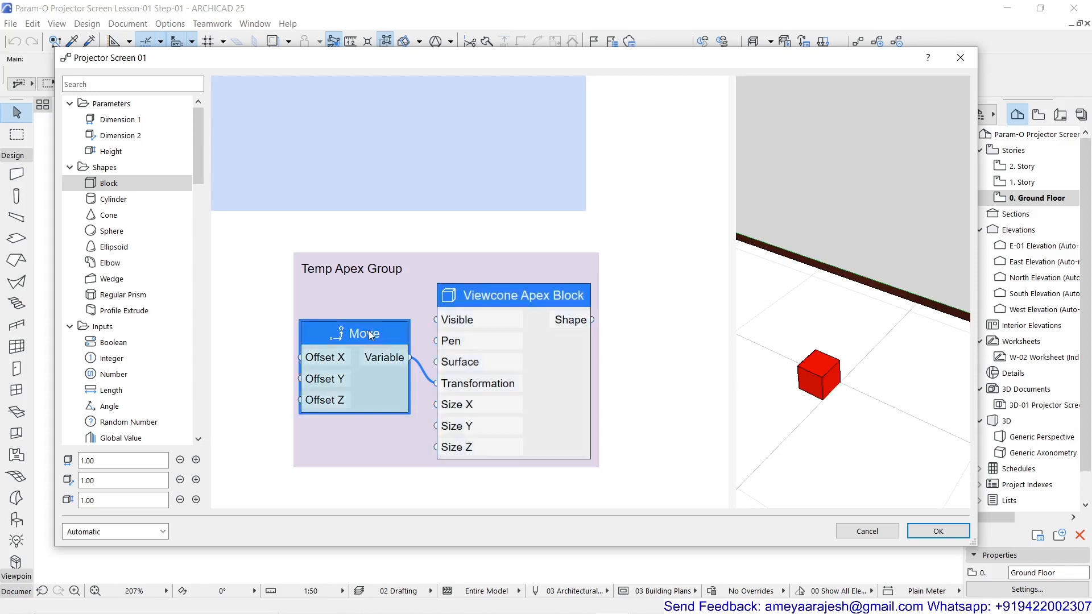
{"action": "key", "text": "Tab"}
{"action": "key", "text": "Tab"}
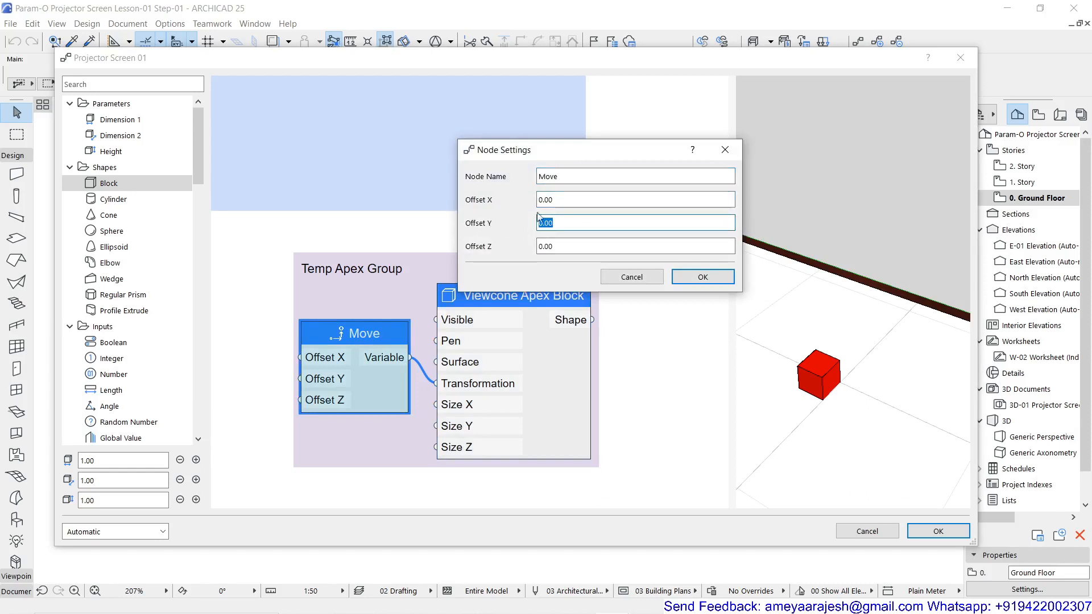
{"action": "key", "text": "shift+Tab"}
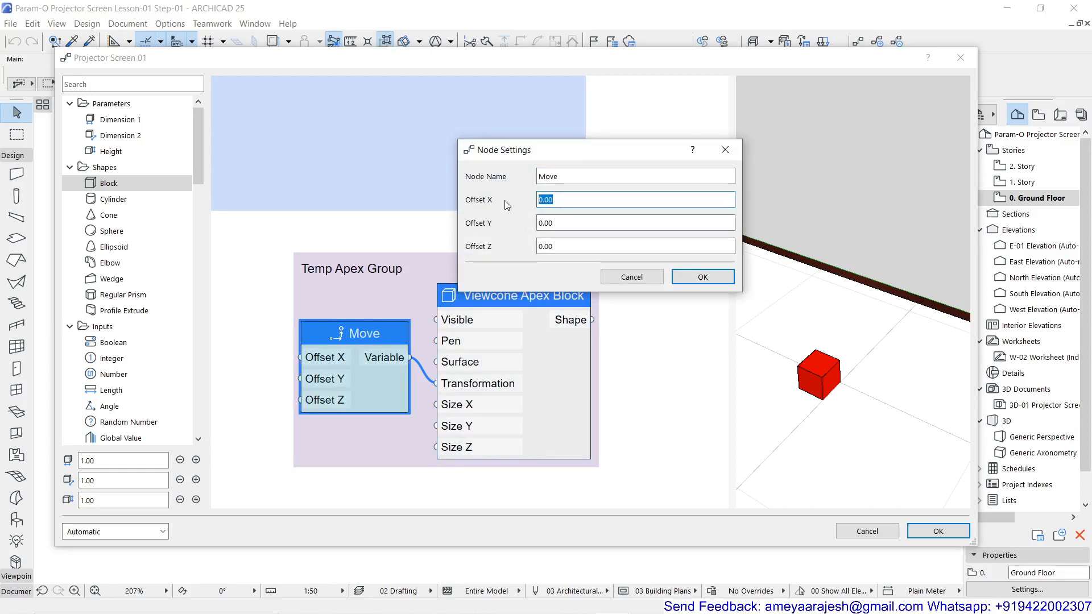
{"action": "type", "text": "-0.1"}
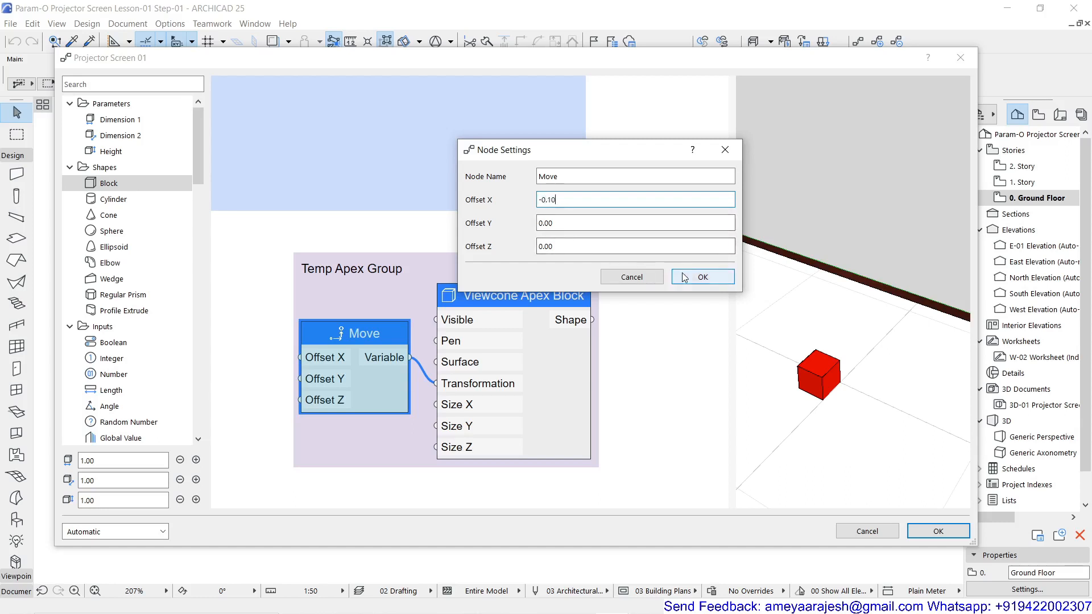
{"action": "key", "text": "Return"}
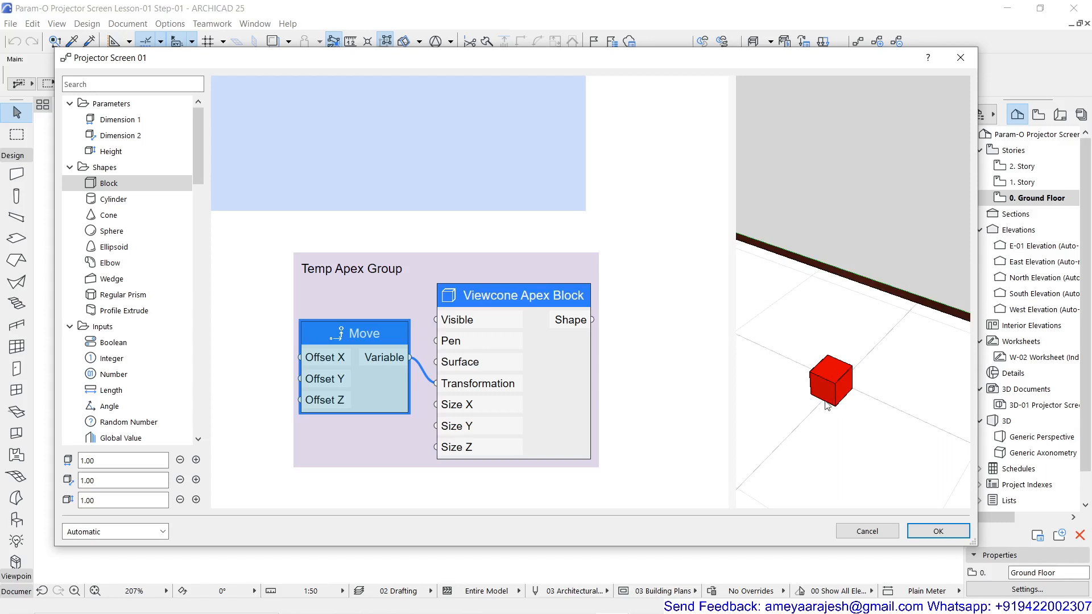
Add a Tangent node in the empty area below the blue screen group, under the Screen Border Width node
{"action": "scroll", "coordinate": [814, 432], "scroll_direction": "down", "scroll_amount": 5}
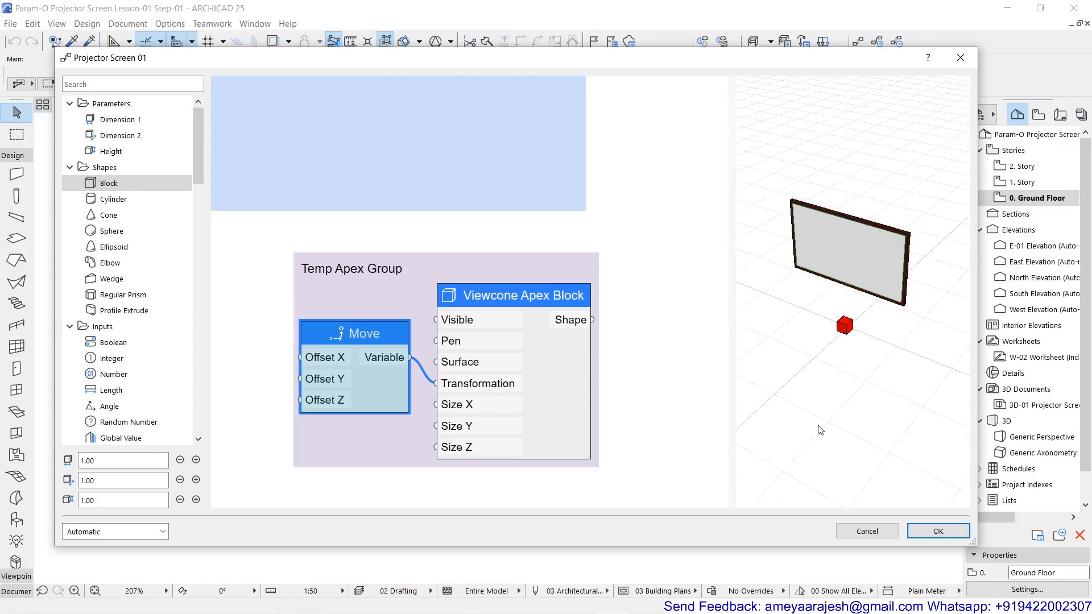
{"action": "scroll", "coordinate": [387, 264], "scroll_direction": "down", "scroll_amount": 2}
{"action": "middle_click_drag", "start_coordinate": [391, 262], "coordinate": [613, 266]}
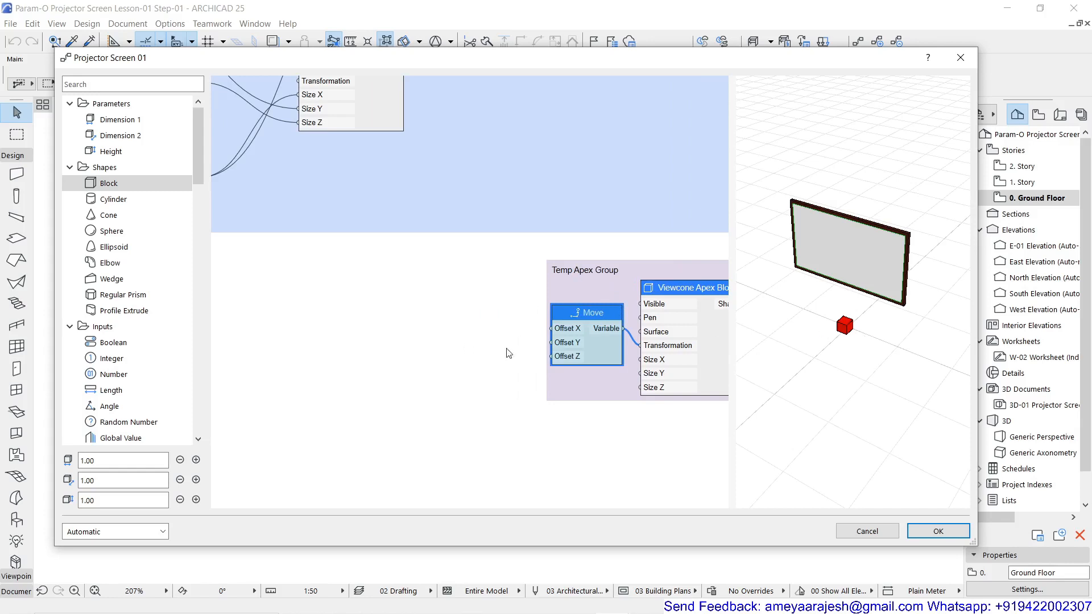
{"action": "middle_click_drag", "start_coordinate": [487, 346], "coordinate": [514, 346]}
{"action": "scroll", "coordinate": [514, 346], "scroll_direction": "down", "scroll_amount": 4}
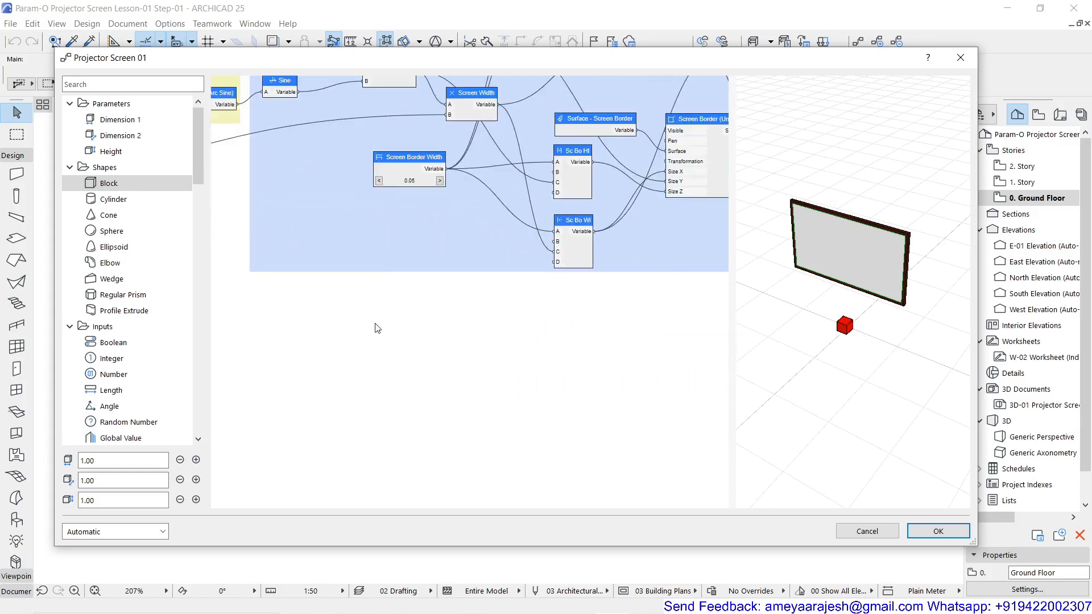
{"action": "double_click", "coordinate": [330, 328]}
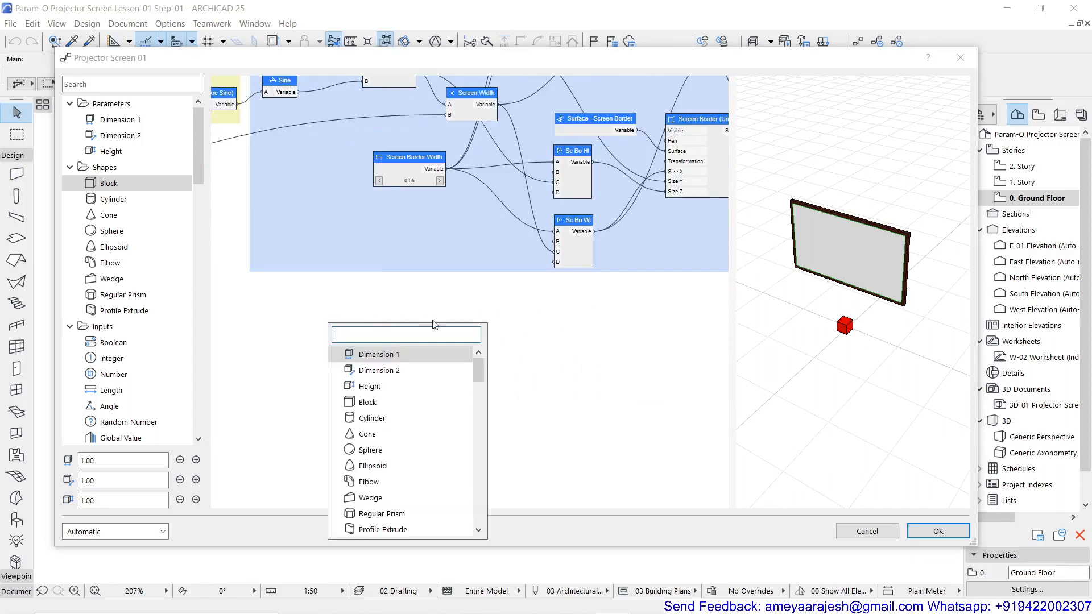
{"action": "type", "text": "tan"}
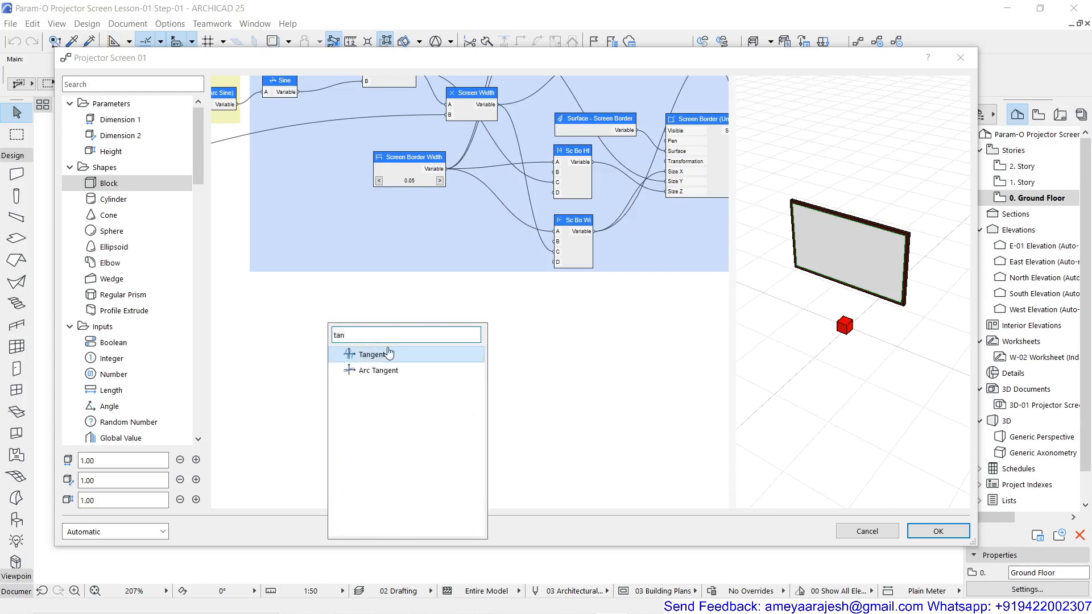
{"action": "left_click", "coordinate": [388, 353]}
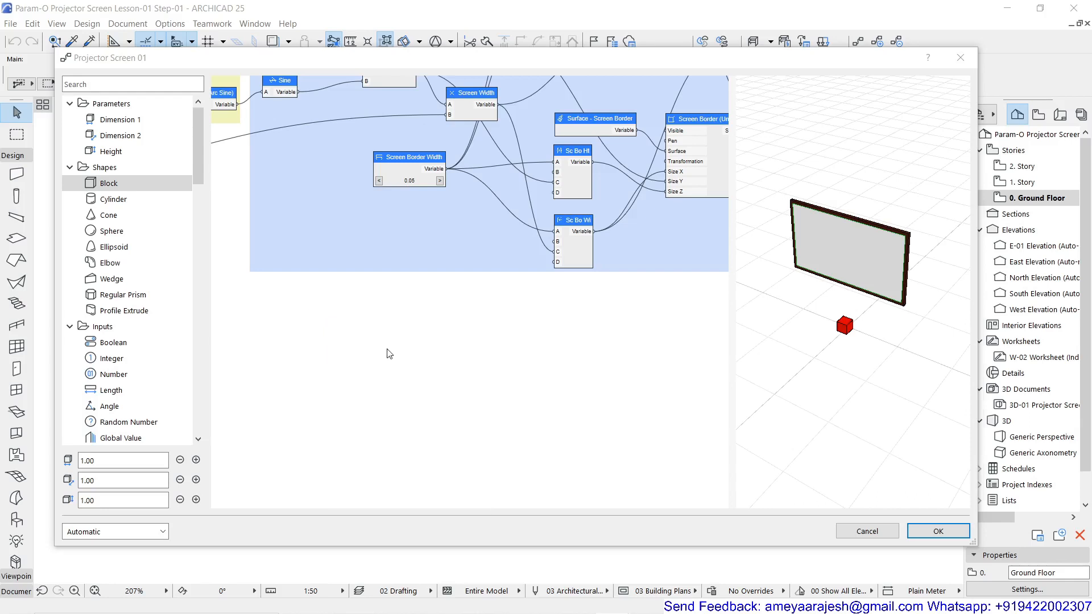
{"action": "left_click_drag", "start_coordinate": [342, 322], "coordinate": [390, 411]}
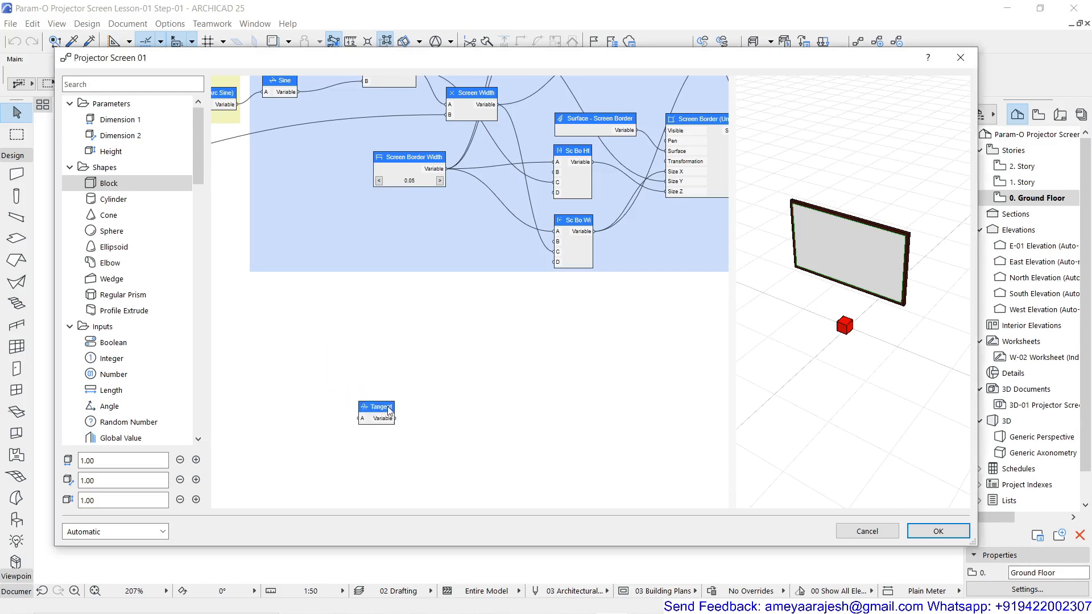
Add an Angle node and place it ahead of the Tangent node at nearly the same height
{"action": "double_click", "coordinate": [287, 354]}
{"action": "type", "text": "ang"}
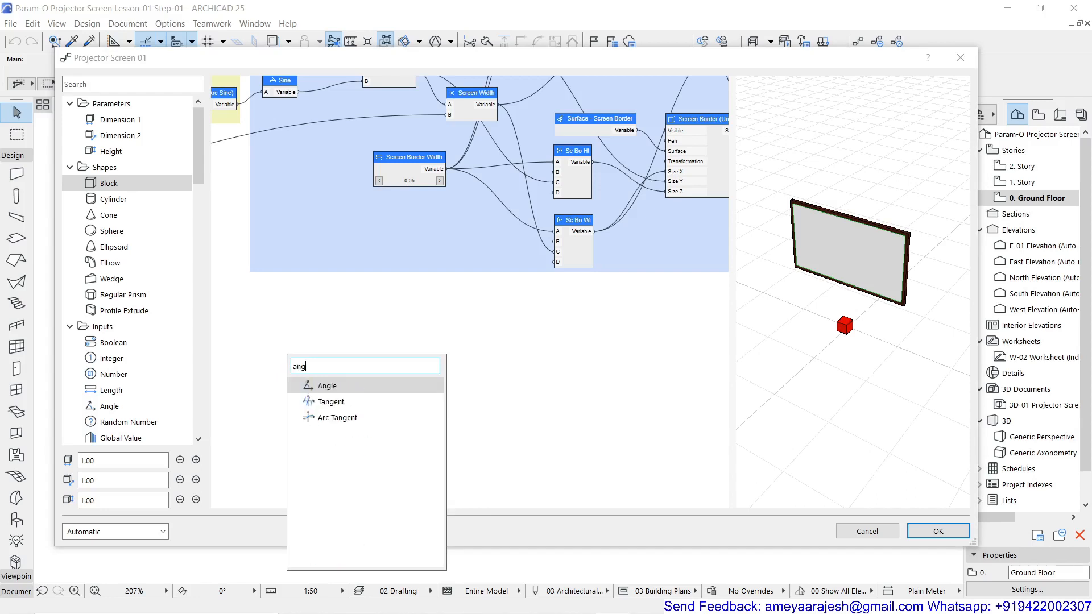
{"action": "left_click", "coordinate": [327, 387]}
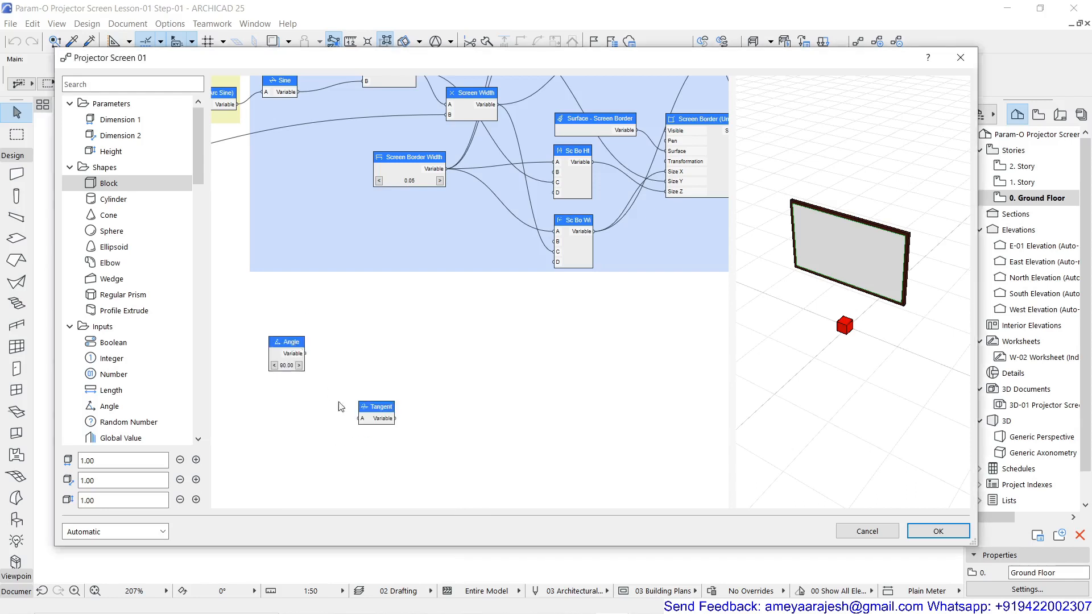
{"action": "double_click", "coordinate": [383, 411]}
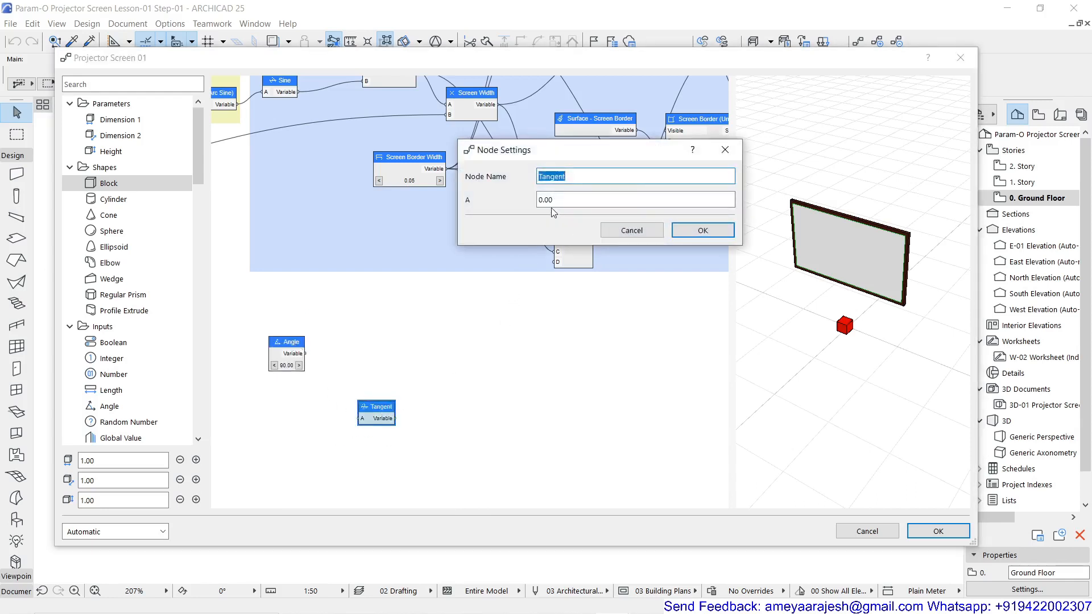
{"action": "left_click", "coordinate": [631, 230]}
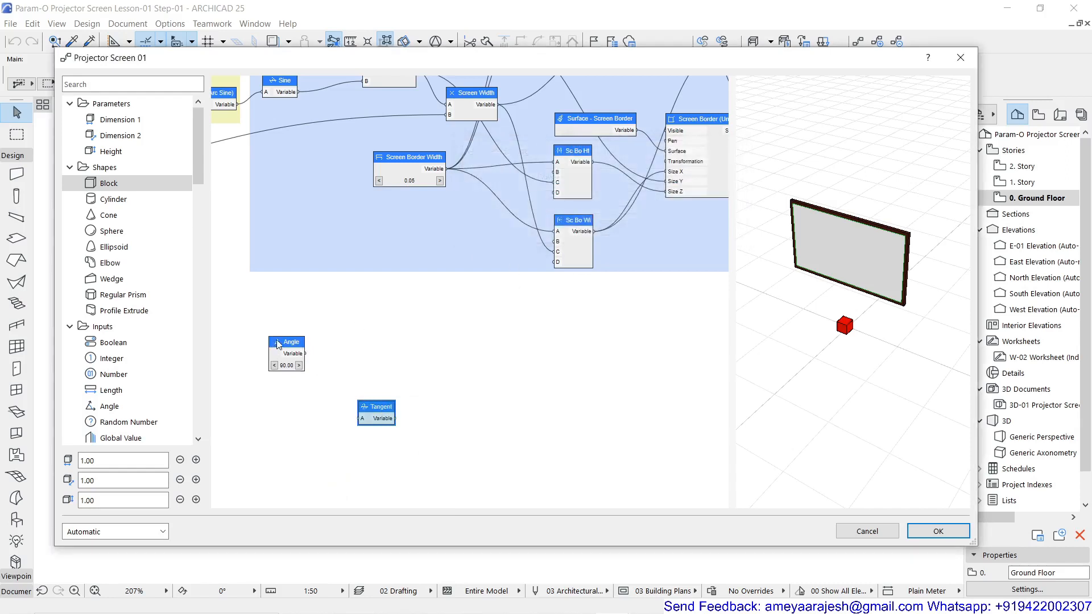
{"action": "left_click_drag", "start_coordinate": [279, 345], "coordinate": [280, 387]}
{"action": "scroll", "coordinate": [303, 405], "scroll_direction": "up", "scroll_amount": 2}
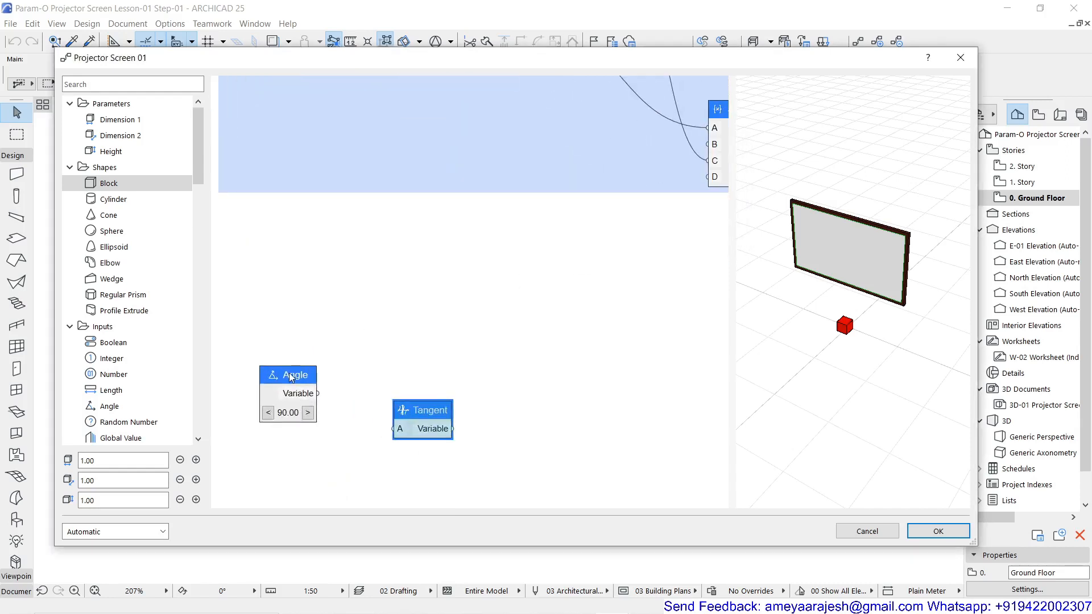
Set the Angle node's value to 75 and its step to 1
{"action": "double_click", "coordinate": [291, 377]}
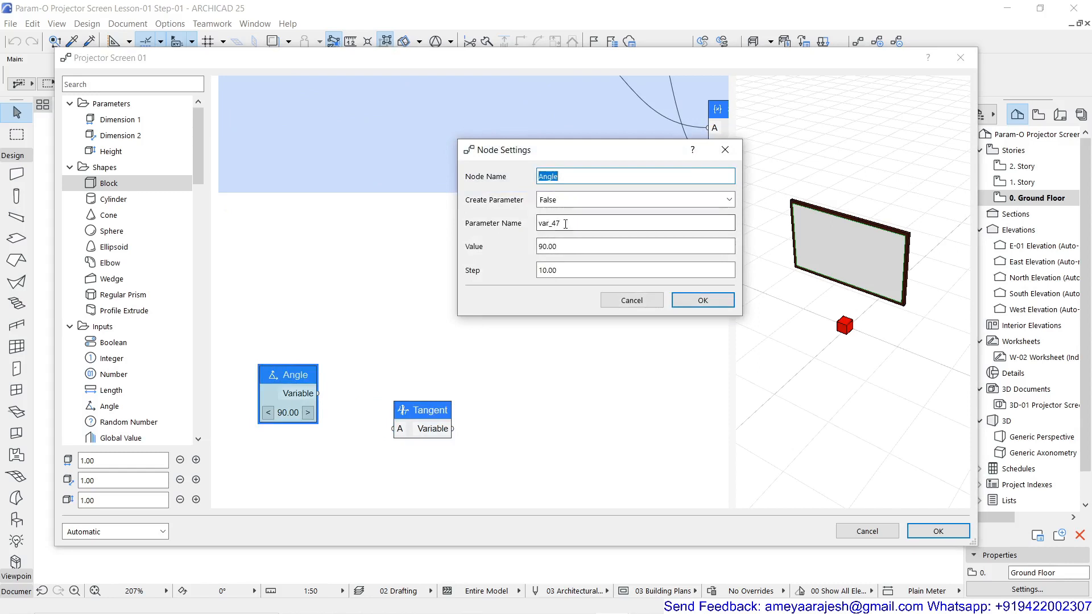
{"action": "left_click_drag", "start_coordinate": [569, 249], "coordinate": [487, 246]}
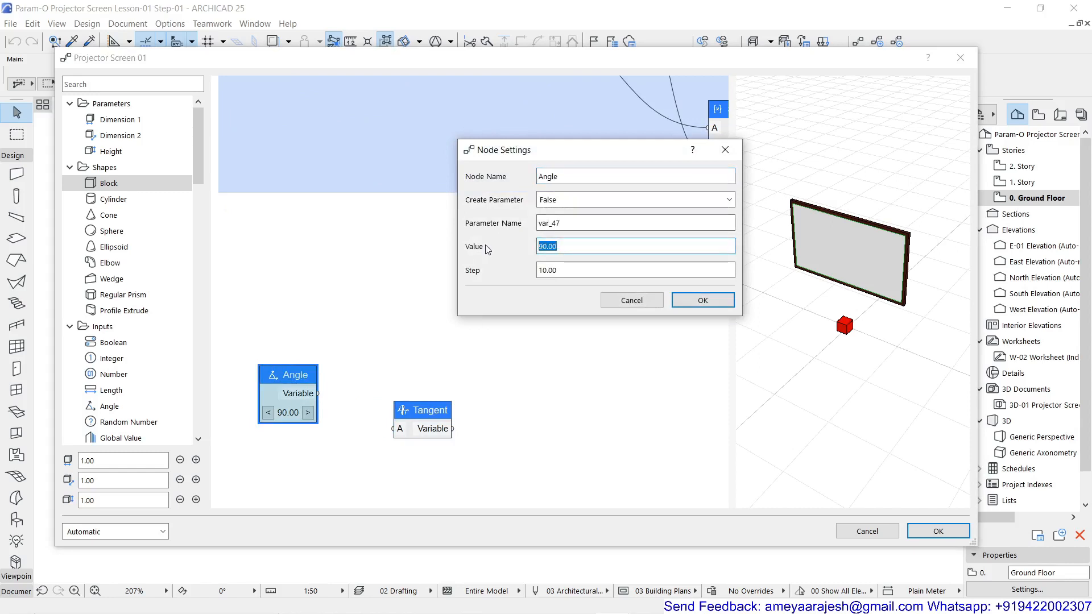
{"action": "type", "text": "75"}
{"action": "key", "text": "Tab"}
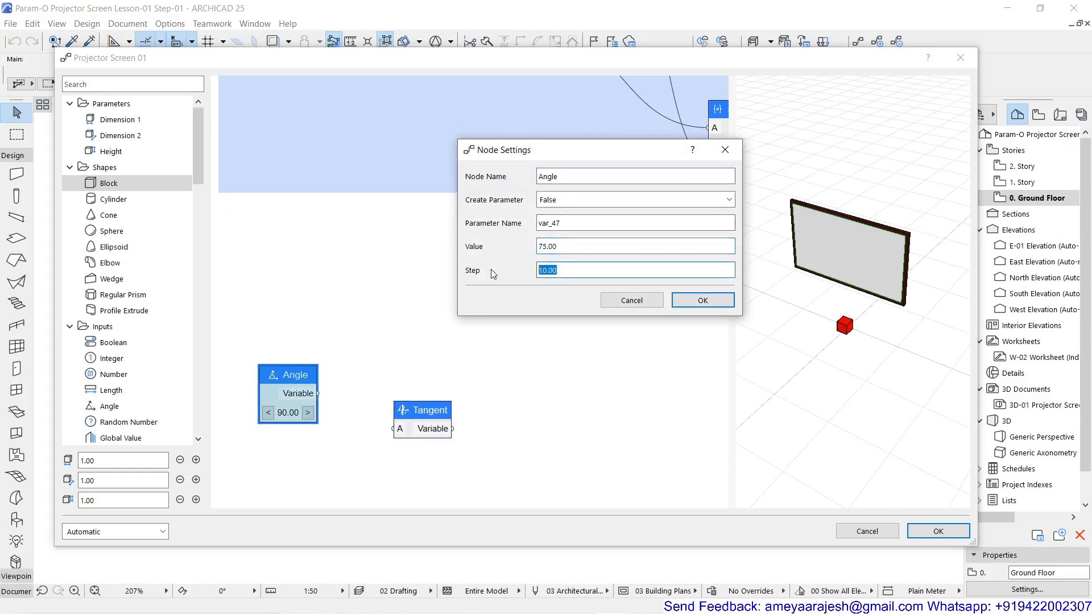
{"action": "type", "text": "1"}
{"action": "left_click", "coordinate": [676, 305]}
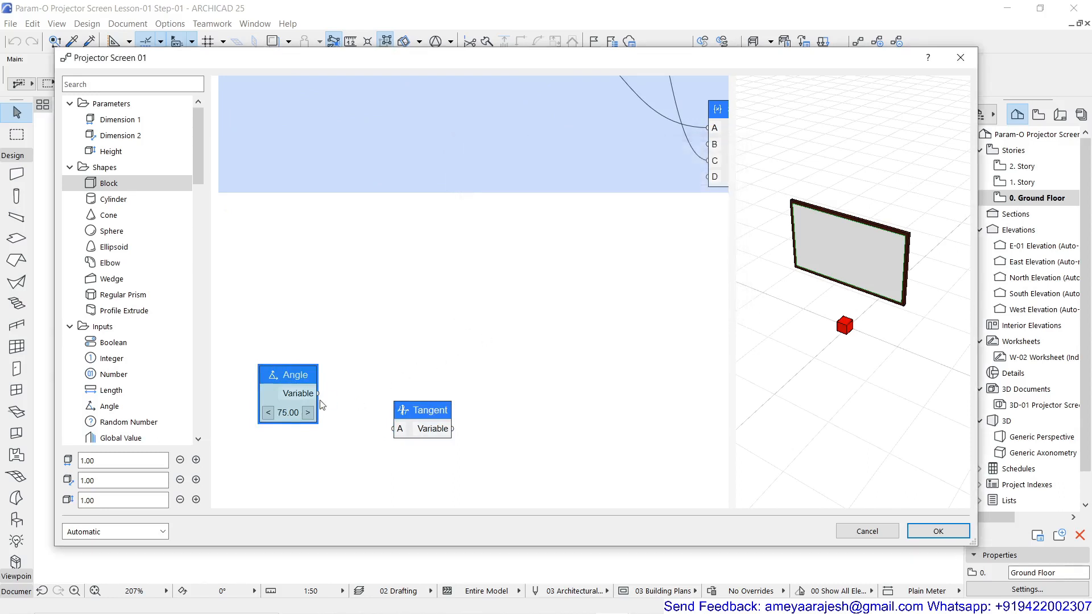
Connect the Angle node's Variable output to input A of the Tangent node and line the Tangent node up beside it
{"action": "left_click_drag", "start_coordinate": [318, 395], "coordinate": [385, 379]}
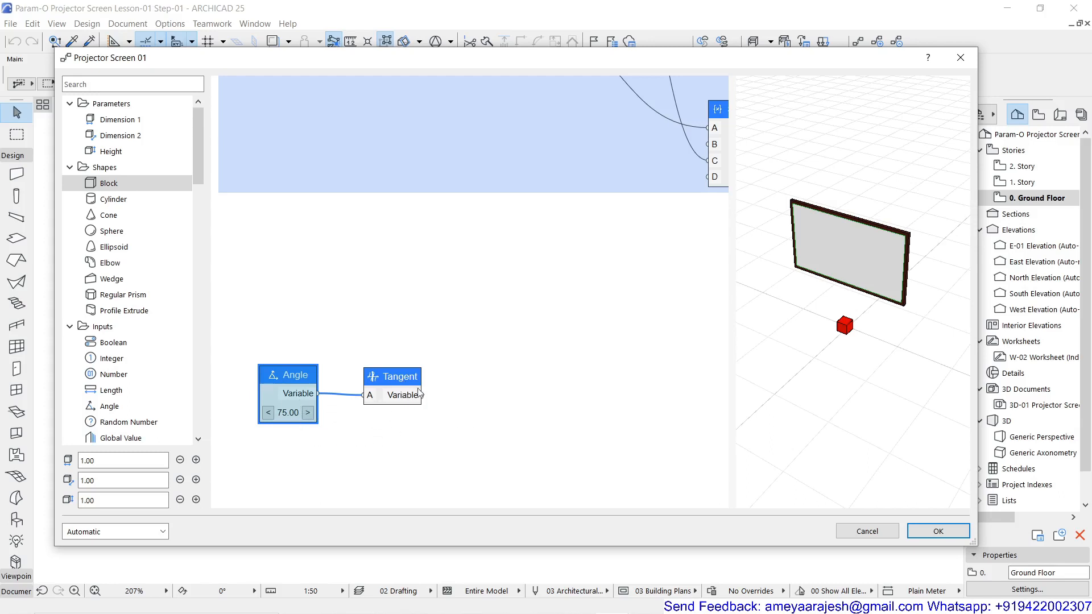
{"action": "scroll", "coordinate": [463, 392], "scroll_direction": "down", "scroll_amount": 1}
{"action": "scroll", "coordinate": [463, 392], "scroll_direction": "down", "scroll_amount": 2}
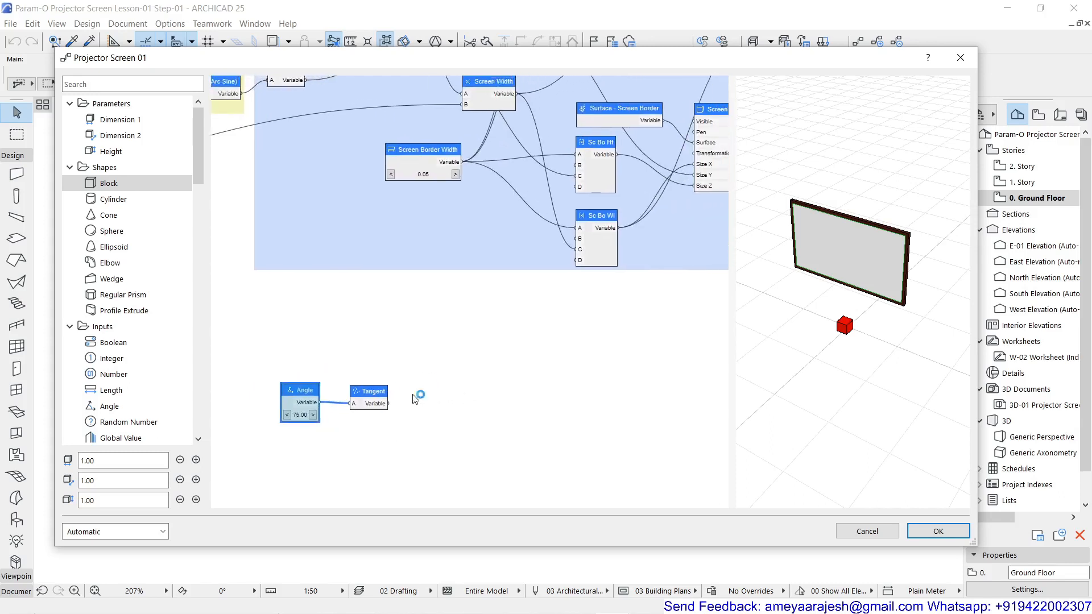
{"action": "scroll", "coordinate": [406, 348], "scroll_direction": "down", "scroll_amount": 1}
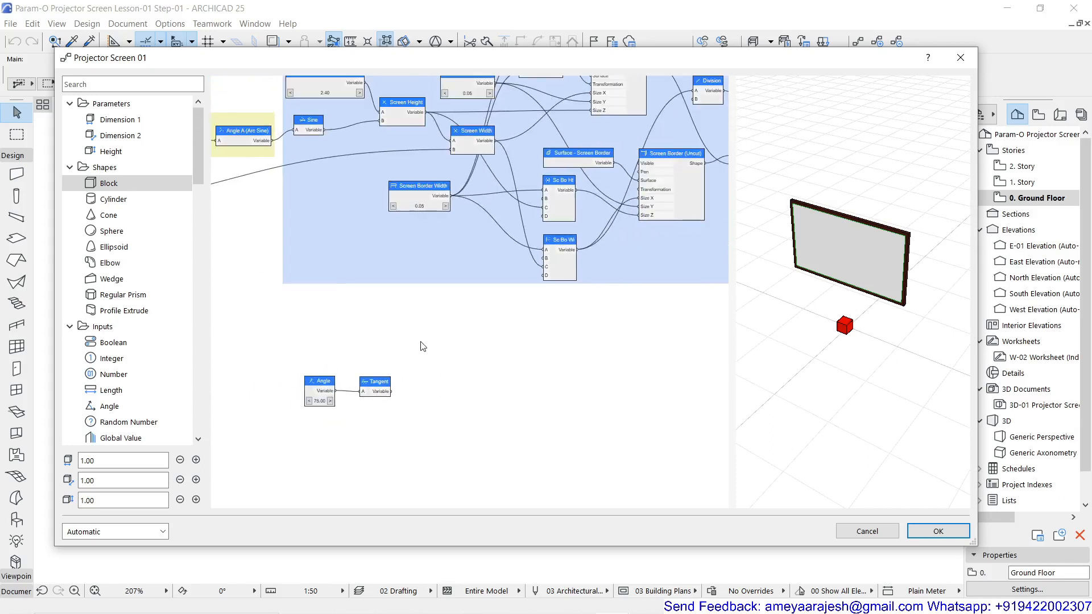
Add a Division node in the empty area below the blue screen group, just above and beyond the Tangent node
{"action": "middle_click_drag", "start_coordinate": [423, 347], "coordinate": [402, 363]}
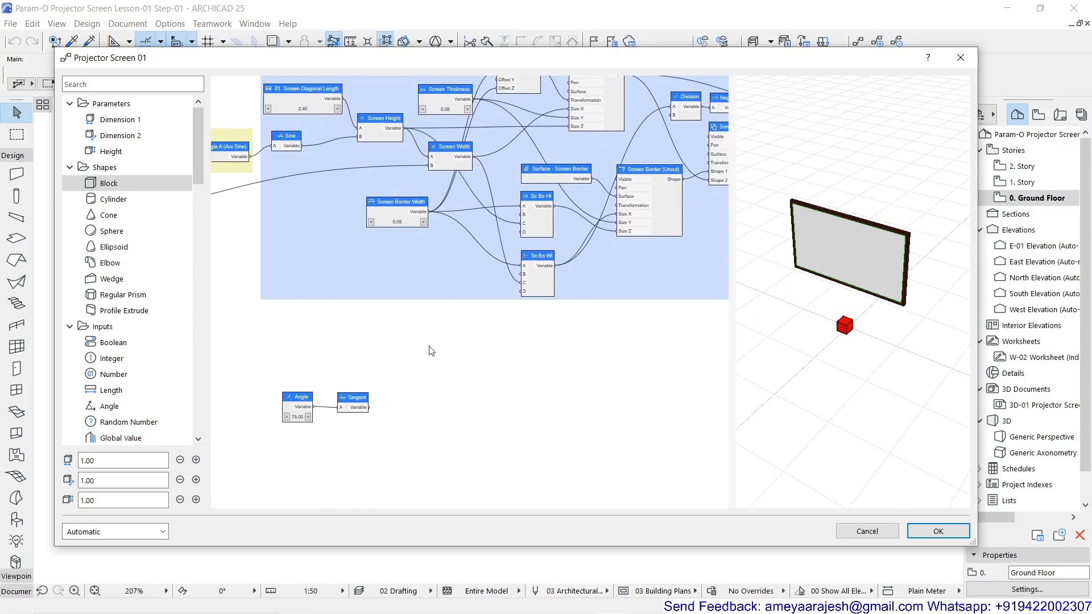
{"action": "double_click", "coordinate": [403, 356]}
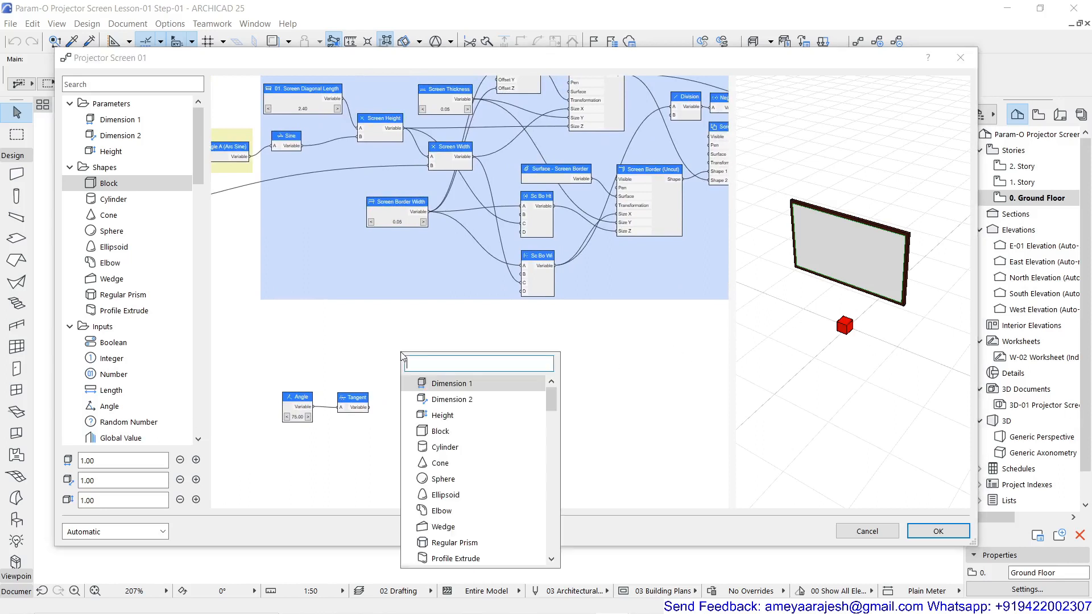
{"action": "type", "text": "div"}
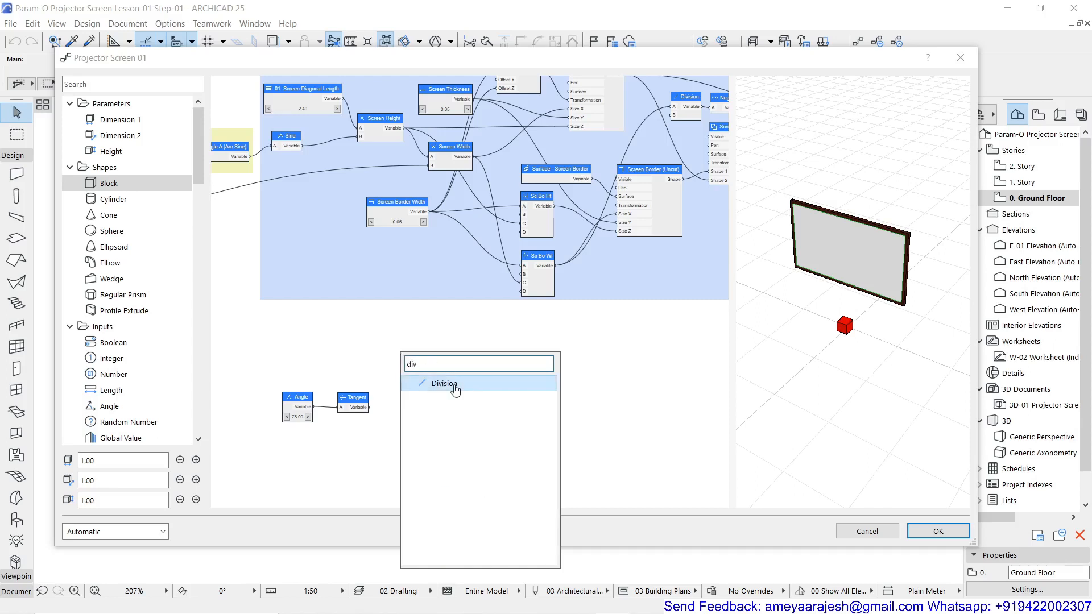
{"action": "left_click", "coordinate": [454, 387]}
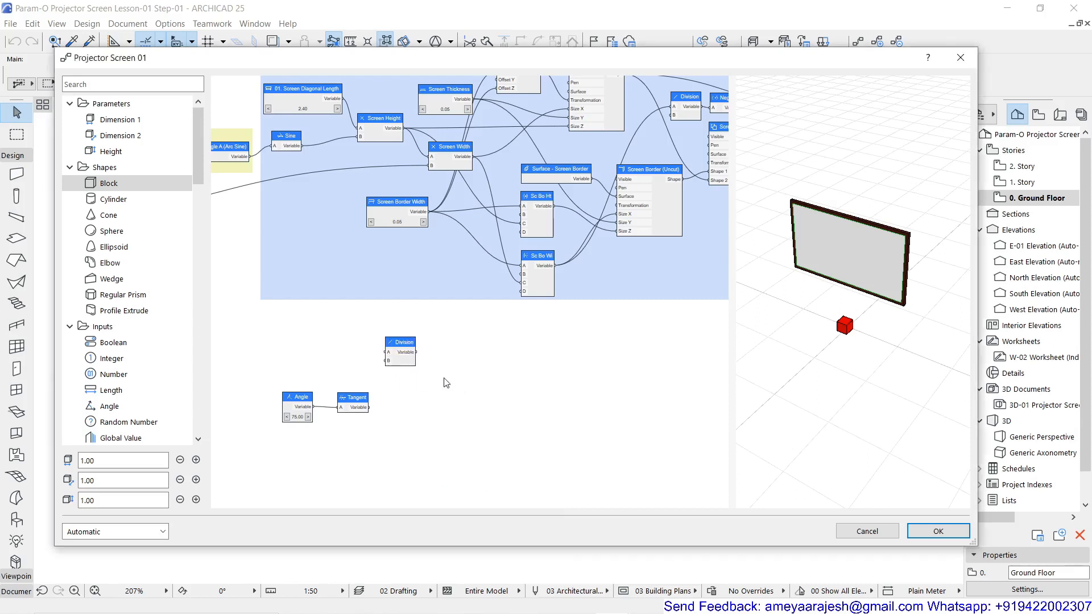
Rename the Division node as Screen Half Width and set its B value to 2
{"action": "double_click", "coordinate": [405, 352]}
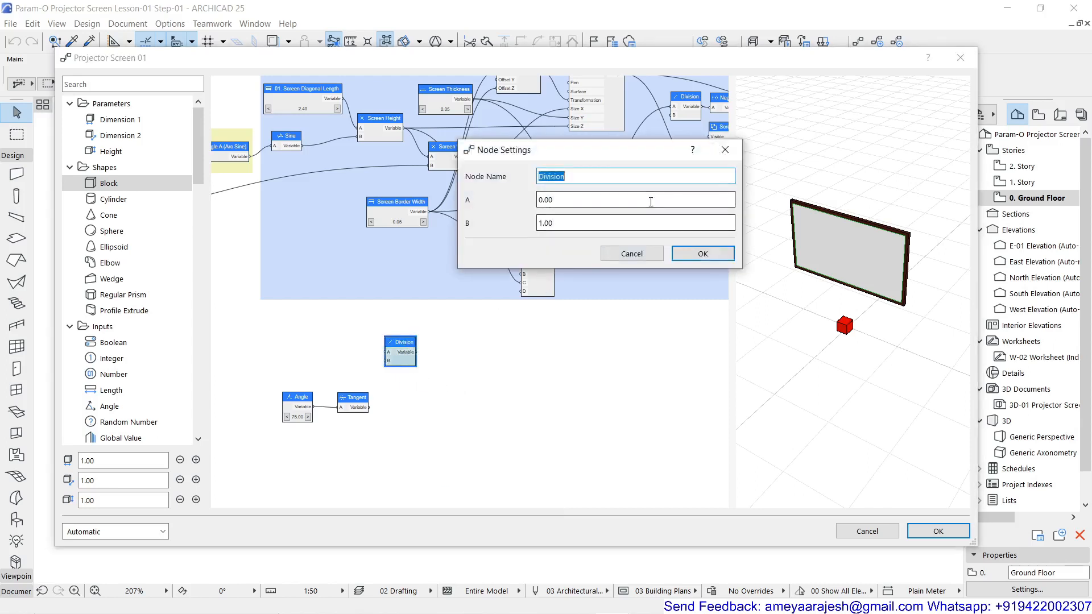
{"action": "type", "text": "Scr"}
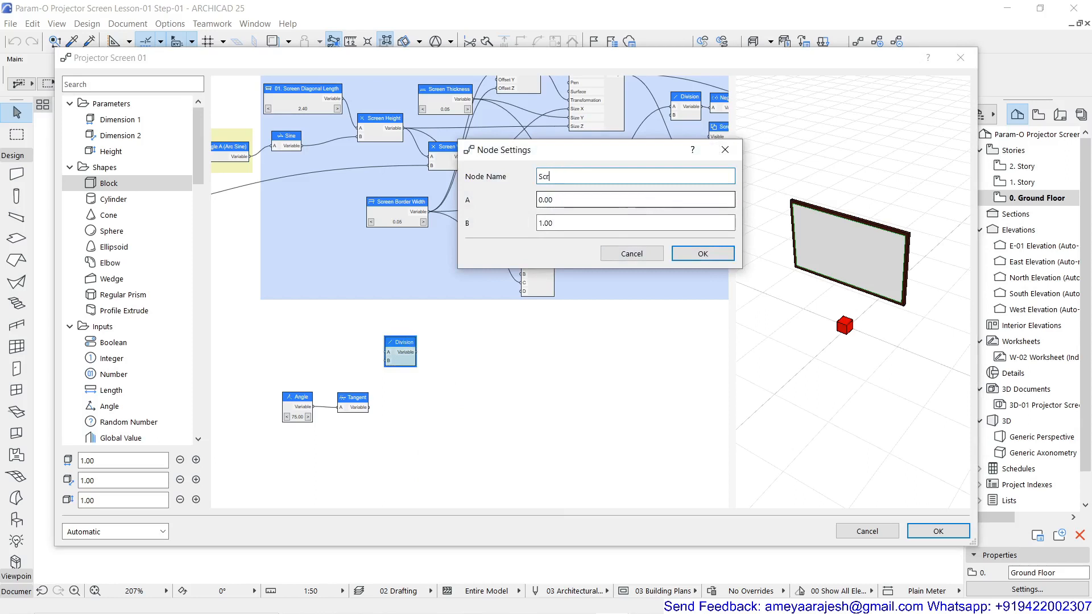
{"action": "type", "text": "een Half Width"}
{"action": "left_click", "coordinate": [582, 230]}
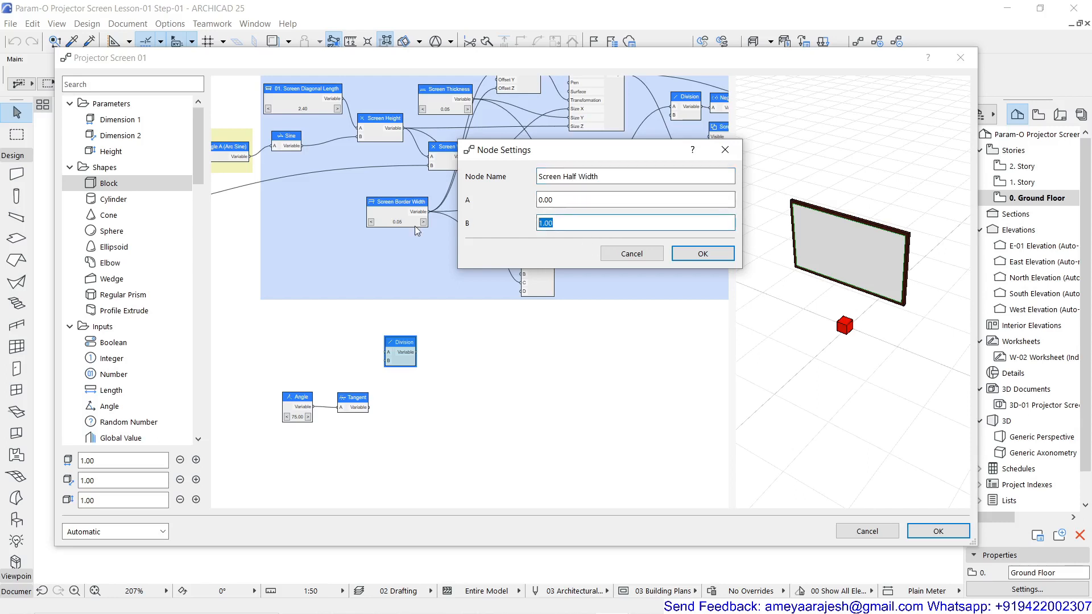
{"action": "type", "text": "2"}
{"action": "left_click", "coordinate": [703, 254]}
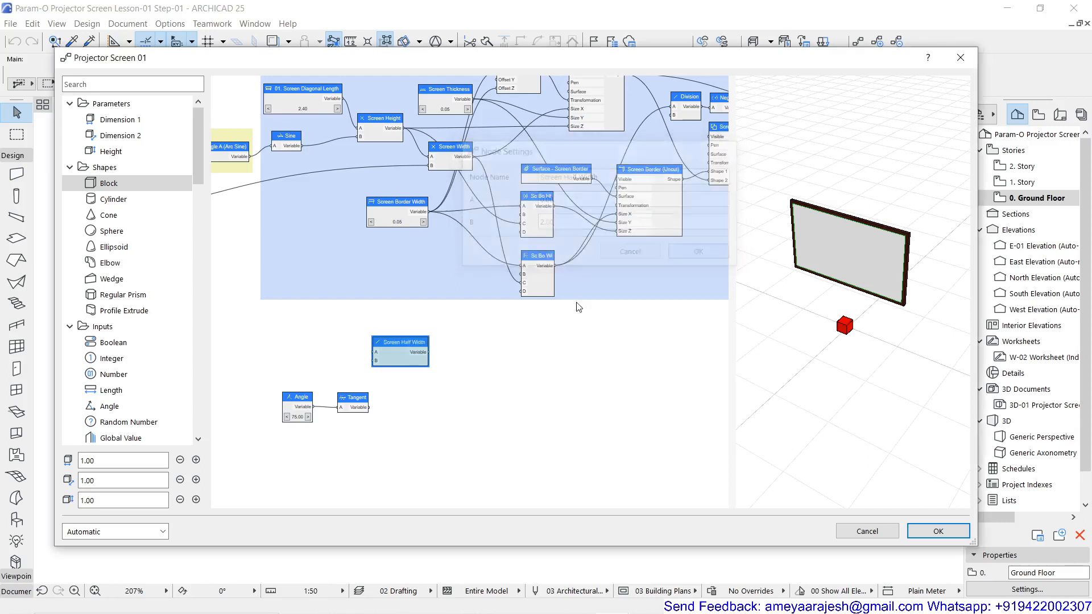
Place the Screen Half Width node below the Sc Bo Wi node and connect Screen Width's Variable output to its input A
{"action": "left_click_drag", "start_coordinate": [479, 364], "coordinate": [500, 364]}
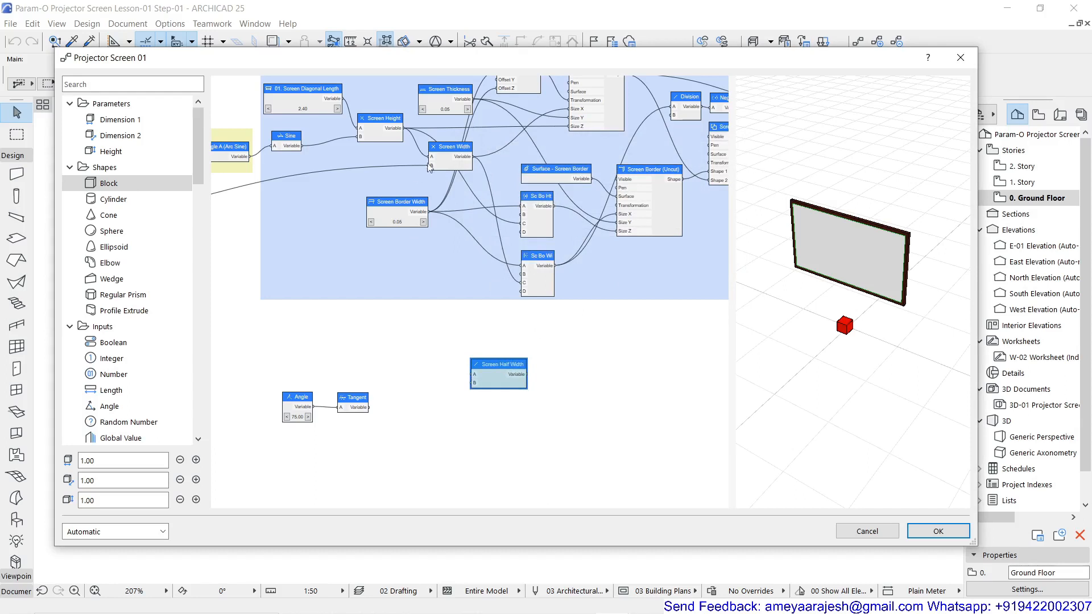
{"action": "left_click", "coordinate": [464, 156]}
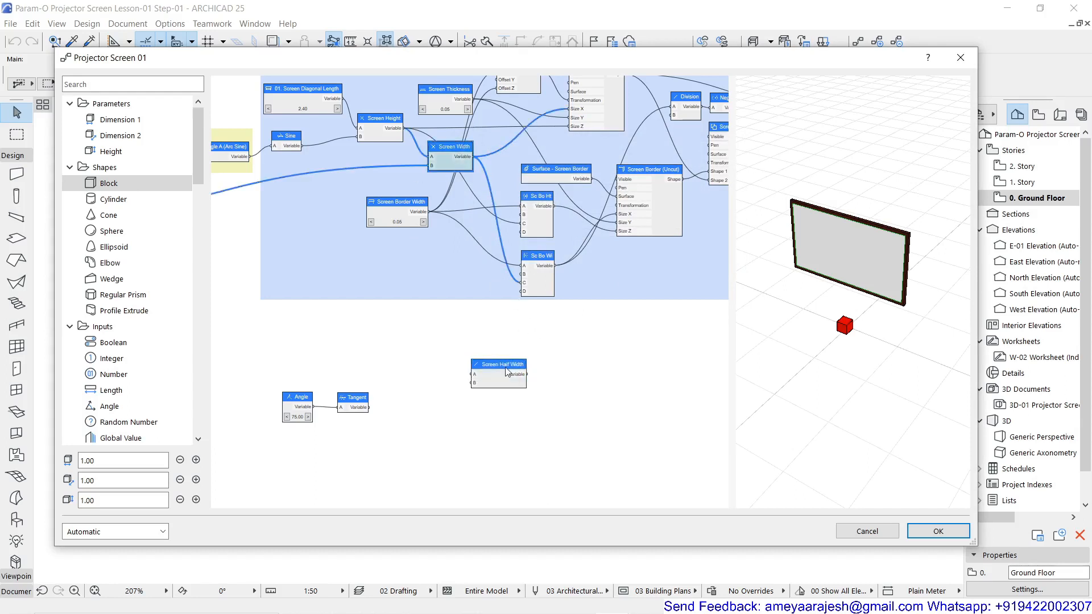
{"action": "left_click_drag", "start_coordinate": [506, 372], "coordinate": [562, 367]}
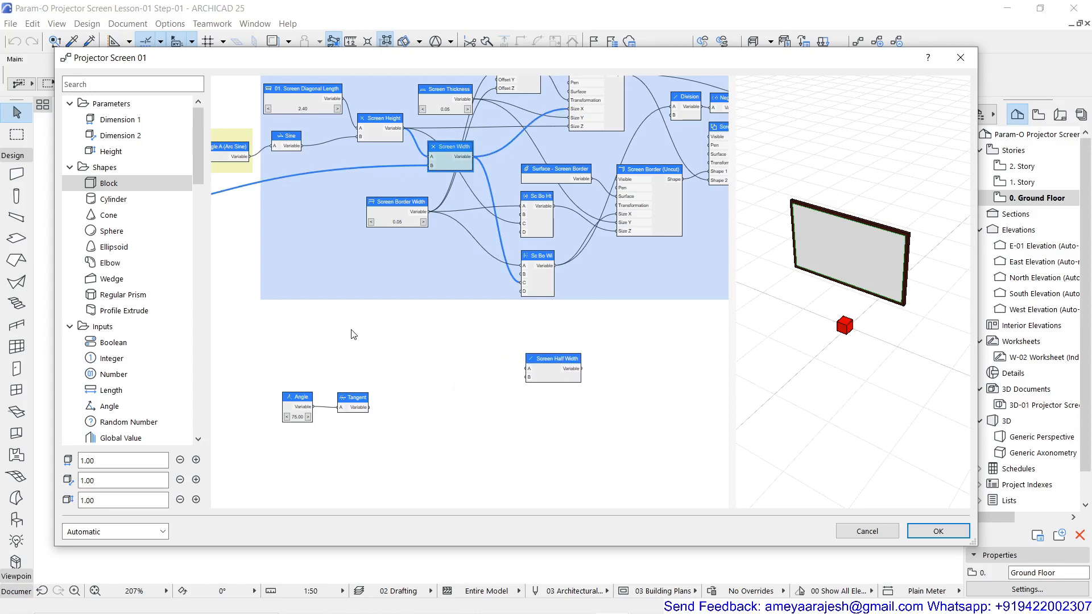
{"action": "left_click_drag", "start_coordinate": [472, 154], "coordinate": [527, 369]}
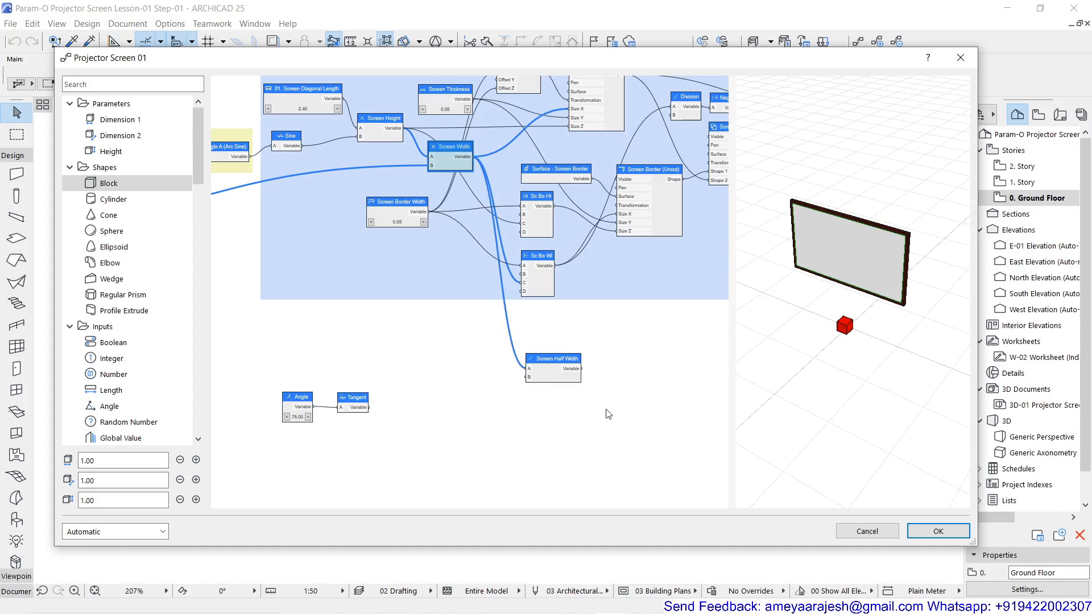
Add a Multiplication node diagonally below and beyond the Screen Half Width node and name it Viewcone Height
{"action": "double_click", "coordinate": [626, 415]}
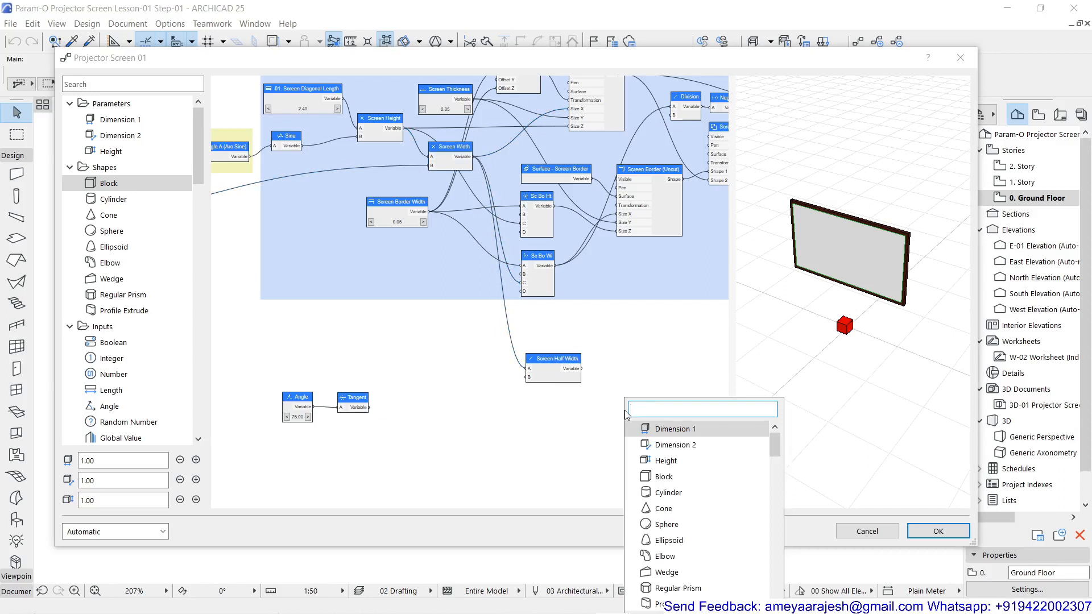
{"action": "type", "text": "mul"}
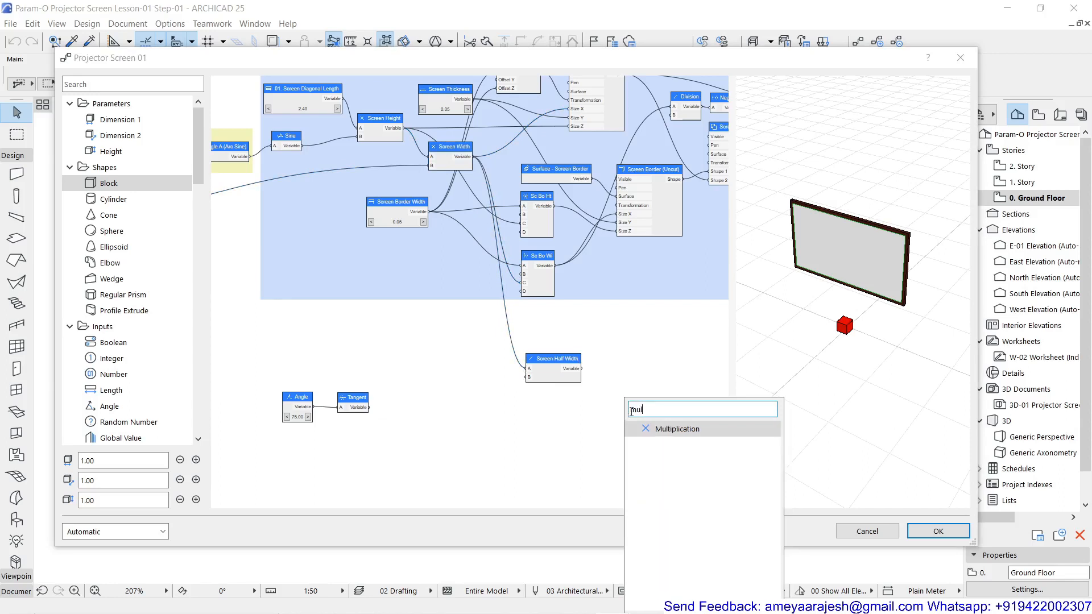
{"action": "left_click", "coordinate": [661, 429]}
{"action": "double_click", "coordinate": [626, 402]}
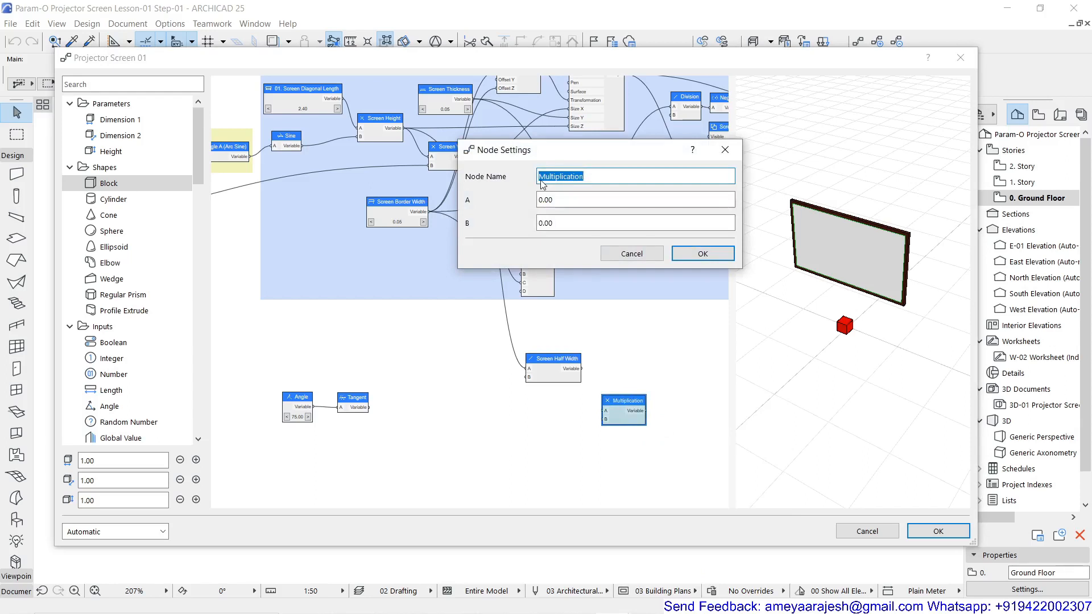
{"action": "type", "text": "Viewcone Height"}
{"action": "left_click", "coordinate": [550, 199]}
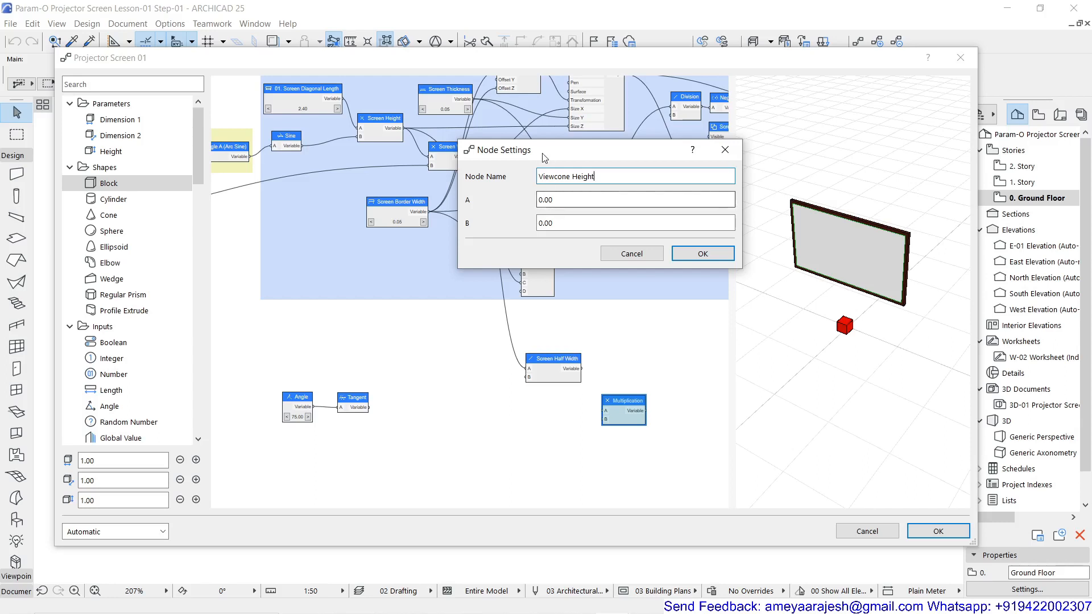
{"action": "left_click", "coordinate": [703, 254]}
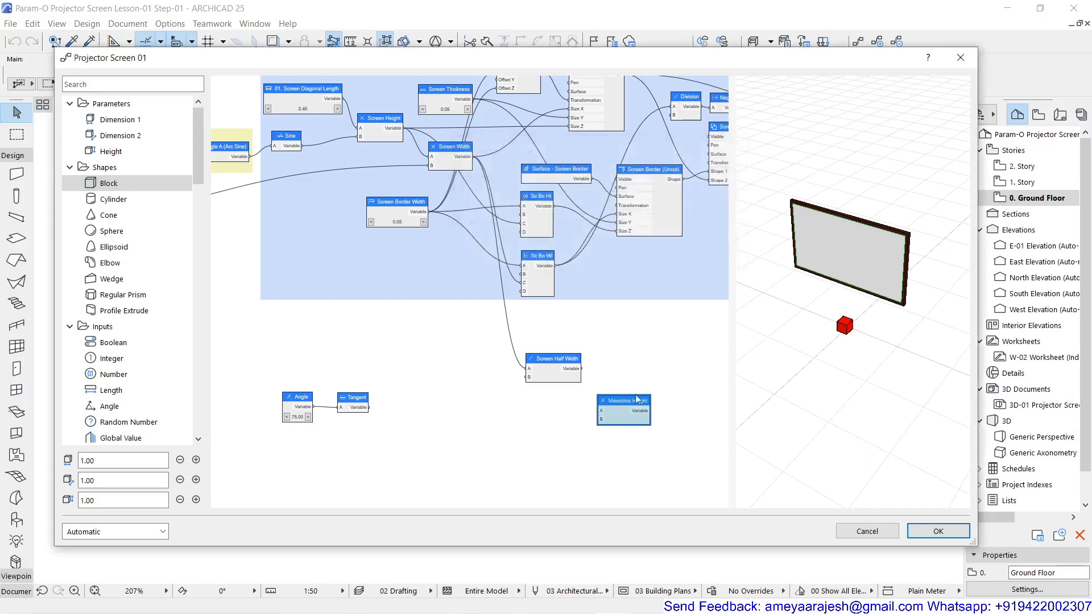
Move the Viewcone Height node beside Screen Half Width and connect Screen Half Width's Variable output to its input A
{"action": "left_click_drag", "start_coordinate": [617, 404], "coordinate": [626, 377]}
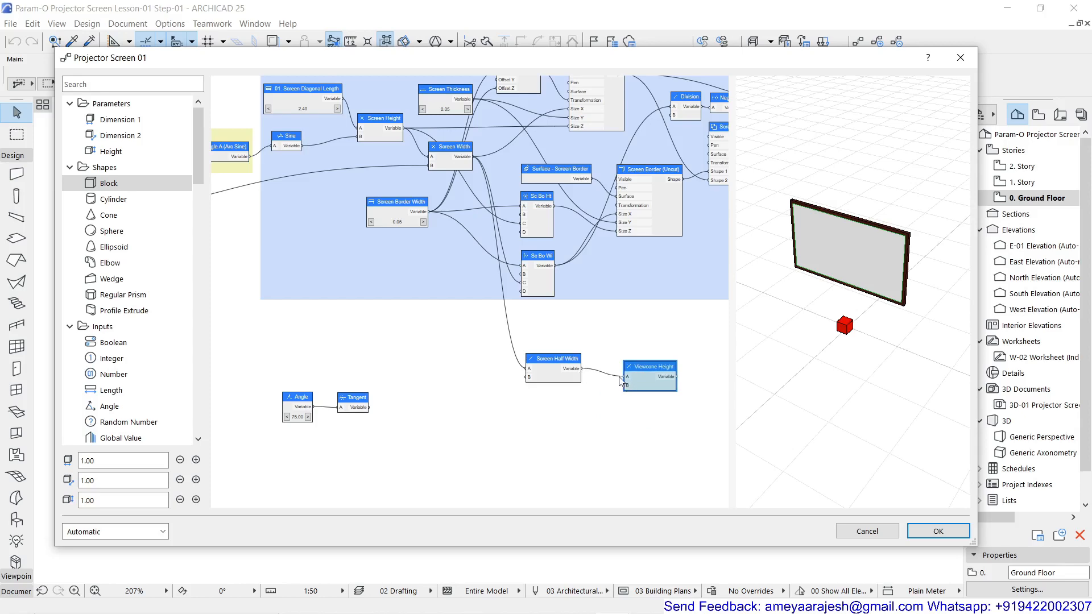
{"action": "scroll", "coordinate": [614, 349], "scroll_direction": "up", "scroll_amount": 3}
{"action": "middle_click_drag", "start_coordinate": [613, 346], "coordinate": [582, 247]}
{"action": "scroll", "coordinate": [571, 244], "scroll_direction": "up", "scroll_amount": 2}
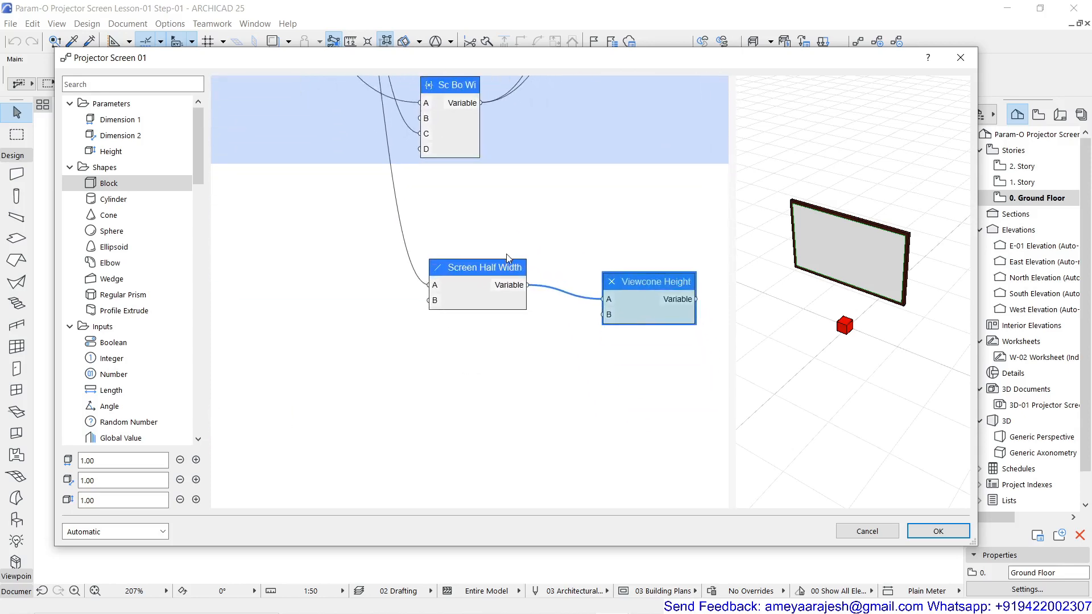
{"action": "scroll", "coordinate": [491, 274], "scroll_direction": "down", "scroll_amount": 2}
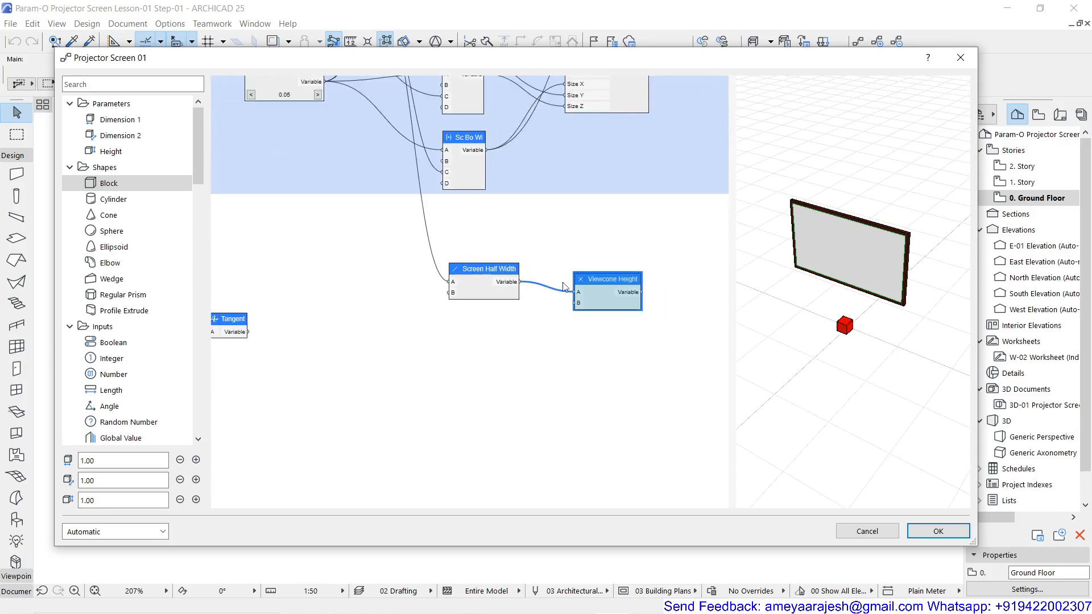
Move the Angle and Tangent nodes together under Screen Half Width and connect Tangent's output to input B of Viewcone Height
{"action": "scroll", "coordinate": [544, 298], "scroll_direction": "down", "scroll_amount": 2}
{"action": "middle_click_drag", "start_coordinate": [349, 322], "coordinate": [364, 320]}
{"action": "left_click_drag", "start_coordinate": [363, 281], "coordinate": [488, 338]}
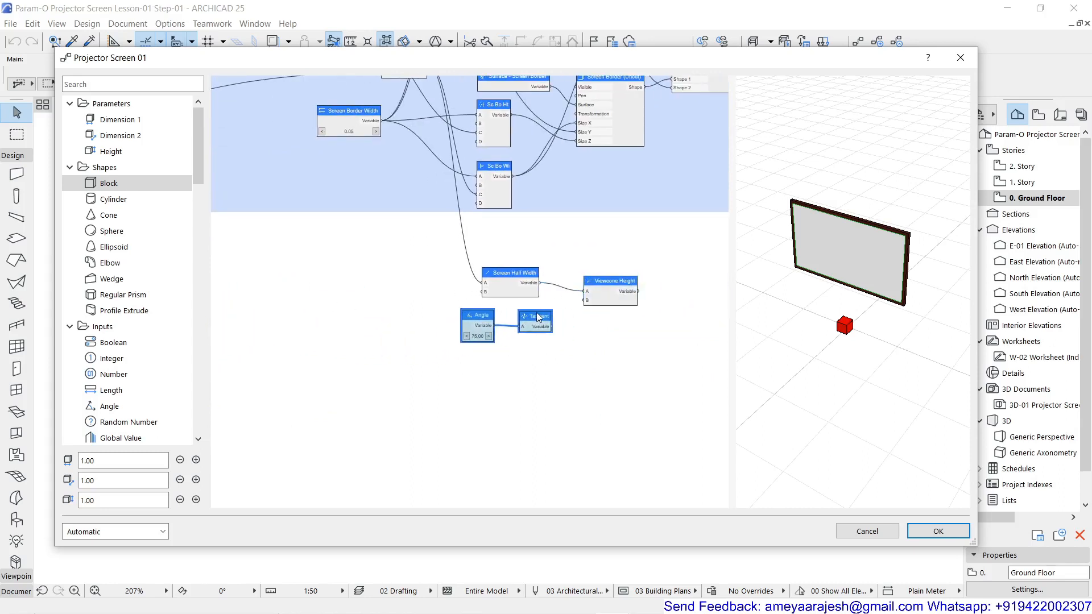
{"action": "left_click_drag", "start_coordinate": [555, 327], "coordinate": [587, 300]}
Examine the Move node's offsets in the Temp Apex Group and the red apex block's position relative to the screen in 3D
{"action": "scroll", "coordinate": [586, 315], "scroll_direction": "up", "scroll_amount": 2}
{"action": "middle_click_drag", "start_coordinate": [586, 315], "coordinate": [389, 325]}
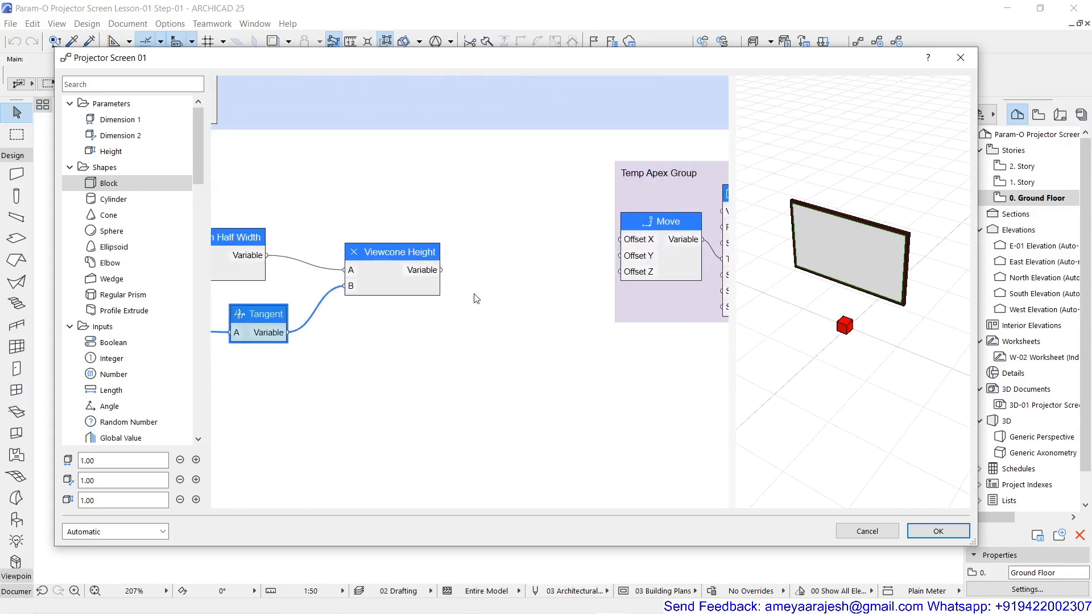
{"action": "scroll", "coordinate": [476, 296], "scroll_direction": "down", "scroll_amount": 1}
{"action": "middle_click_drag", "start_coordinate": [476, 296], "coordinate": [339, 314]}
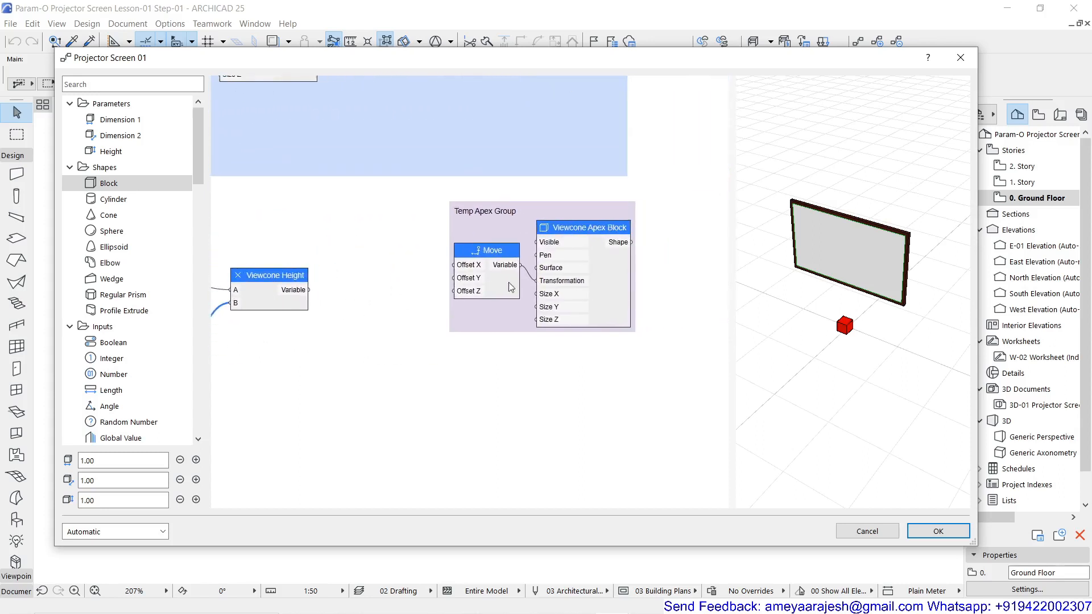
{"action": "scroll", "coordinate": [508, 274], "scroll_direction": "down", "scroll_amount": 4}
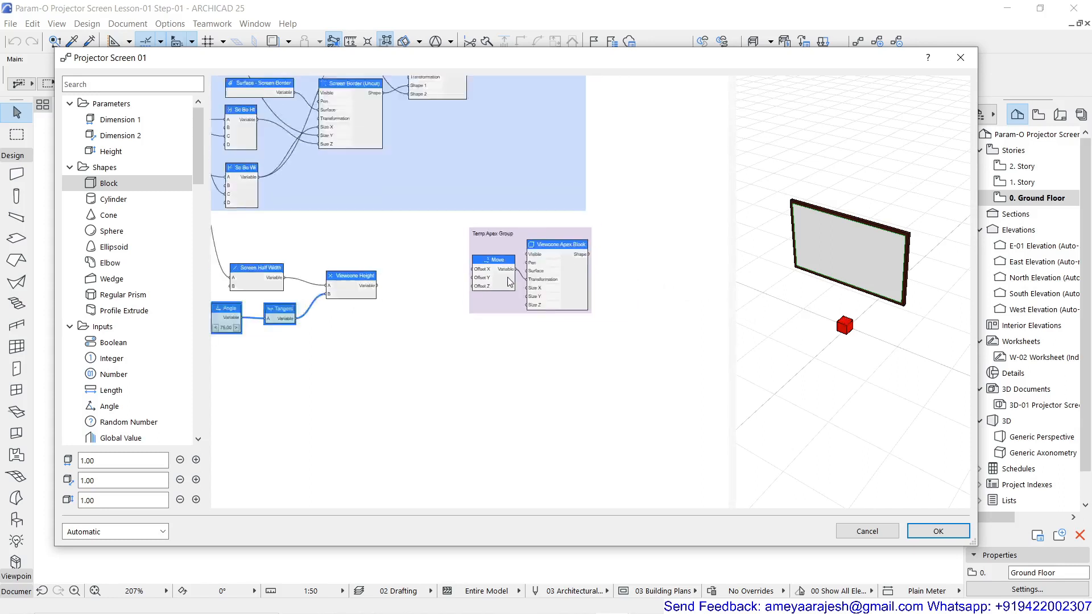
{"action": "middle_click_drag", "start_coordinate": [374, 331], "coordinate": [446, 352]}
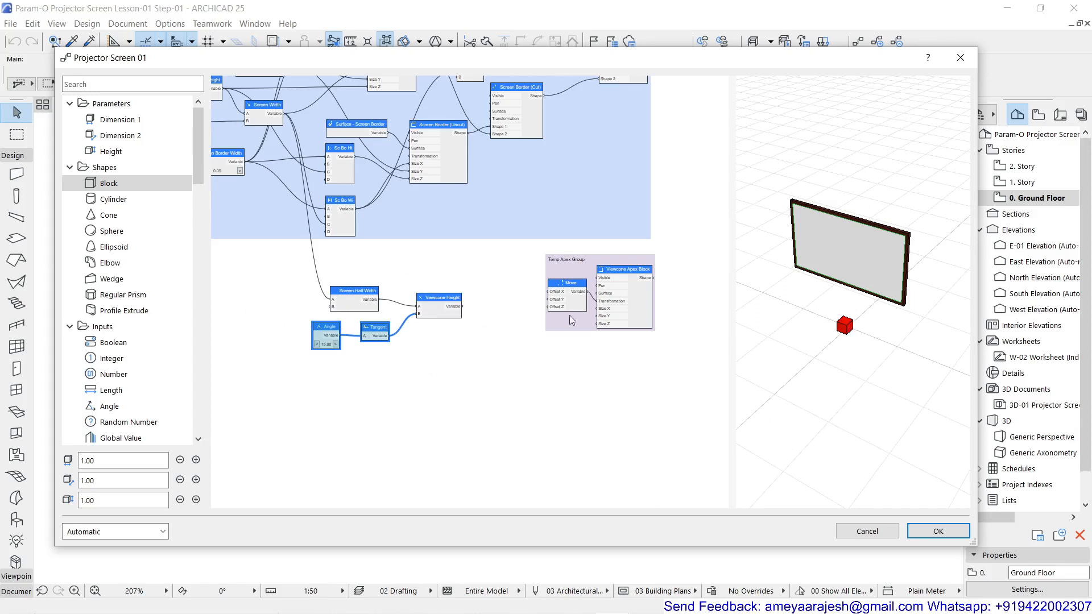
{"action": "scroll", "coordinate": [600, 285], "scroll_direction": "up", "scroll_amount": 3}
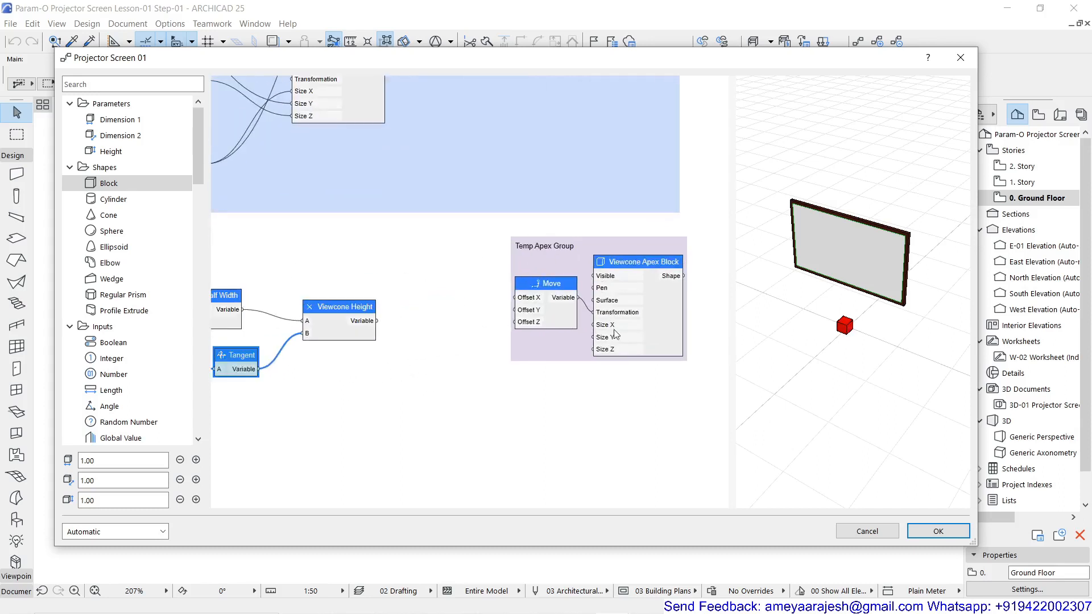
{"action": "left_click", "coordinate": [533, 387]}
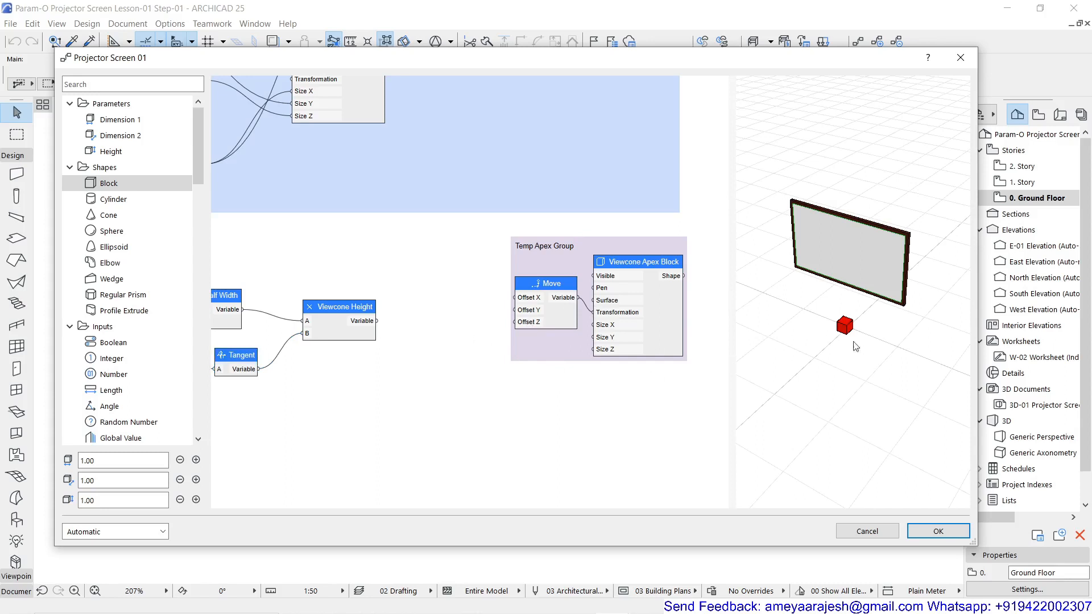
{"action": "scroll", "coordinate": [856, 344], "scroll_direction": "down", "scroll_amount": 5}
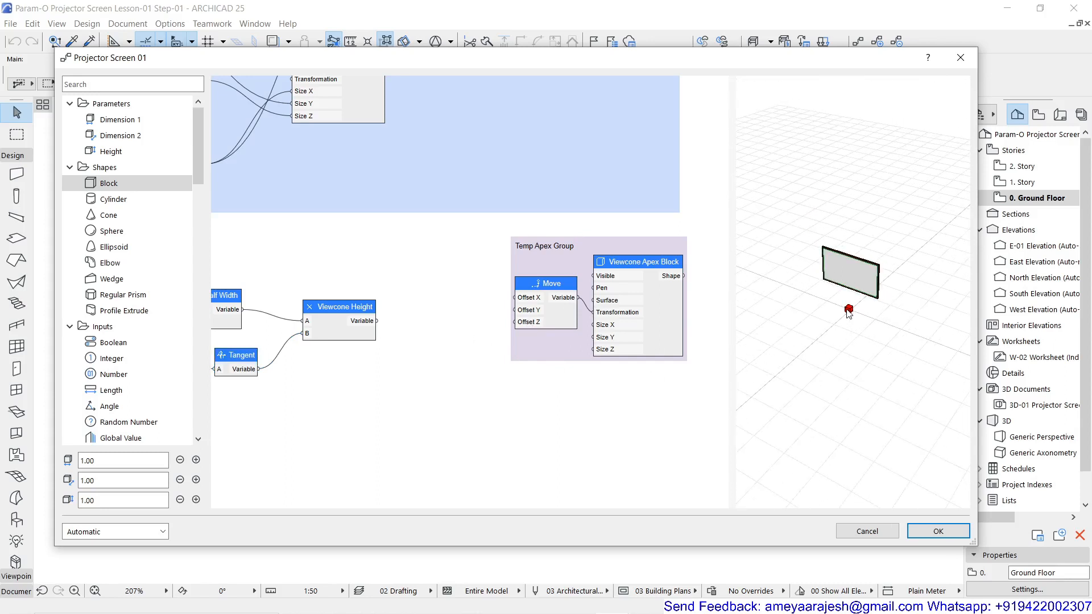
{"action": "scroll", "coordinate": [911, 250], "scroll_direction": "up", "scroll_amount": 5}
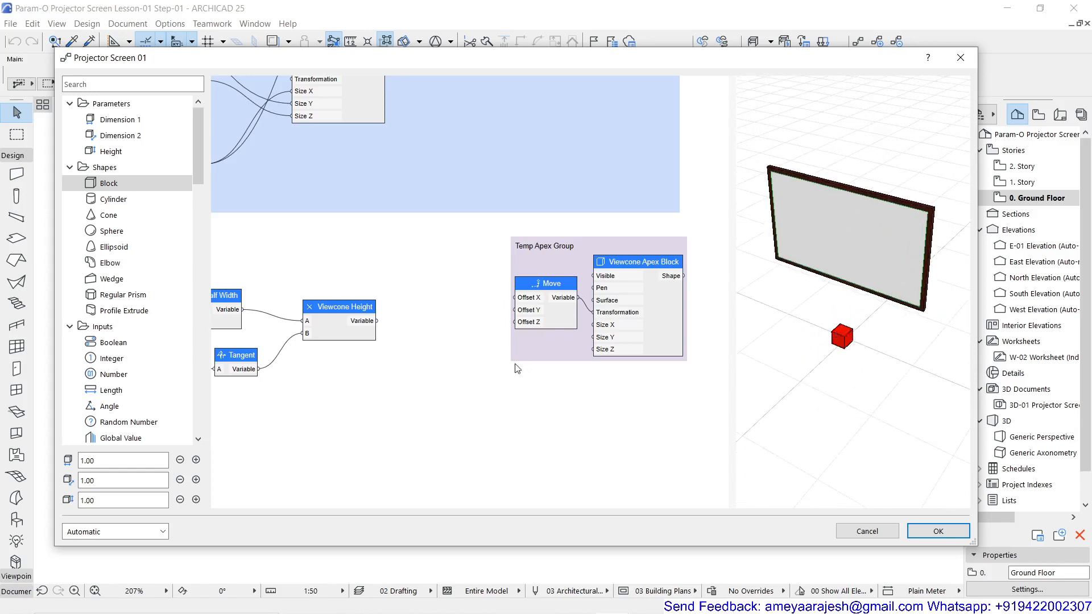
Add a Negative node between the Viewcone Height node and the Temp Apex Group
{"action": "double_click", "coordinate": [419, 325]}
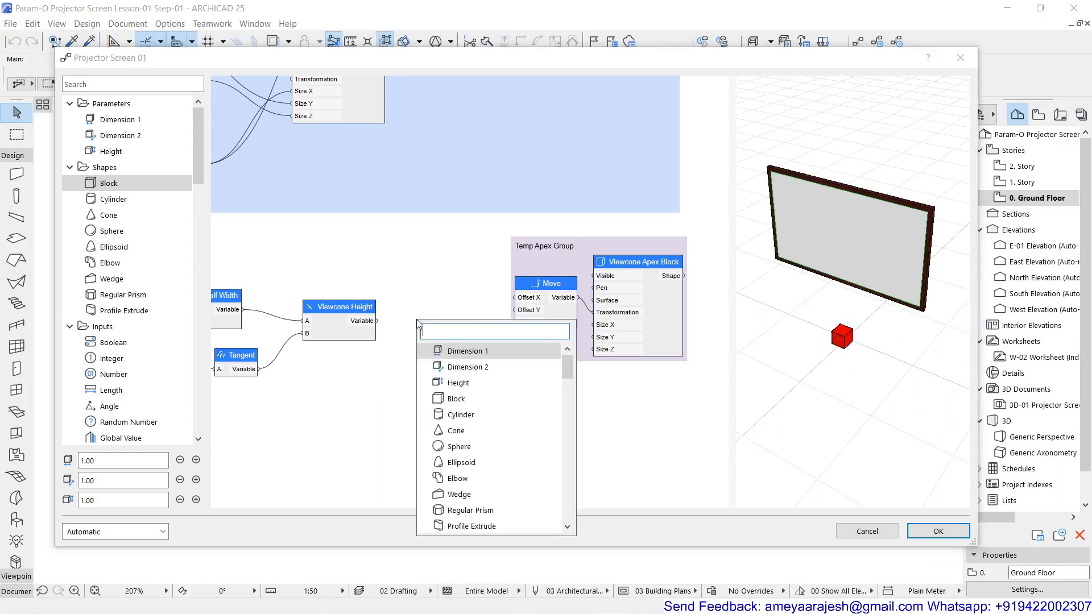
{"action": "type", "text": "ne"}
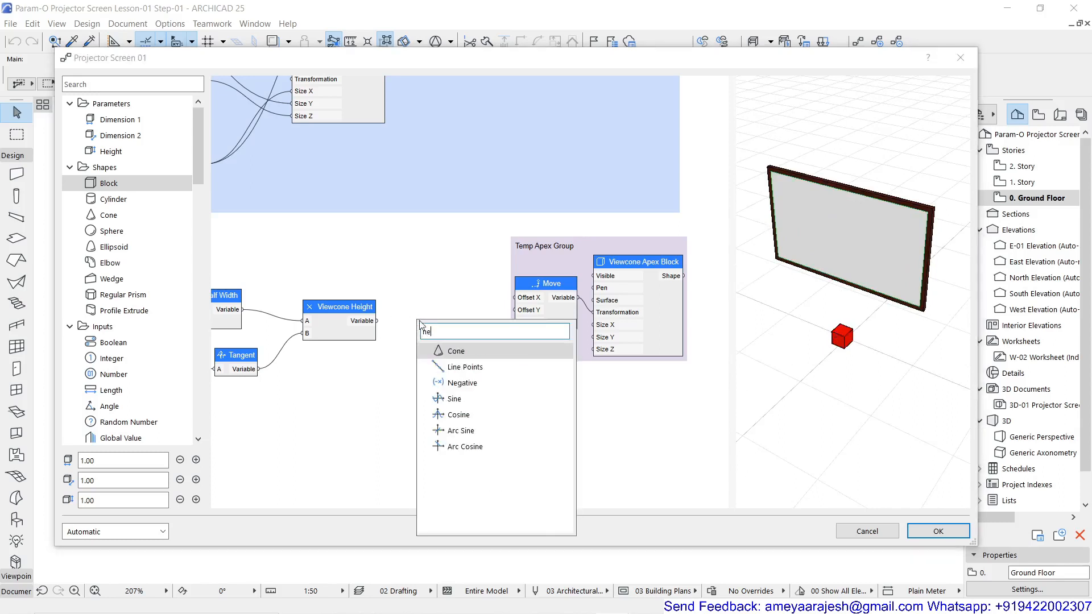
{"action": "left_click", "coordinate": [464, 383]}
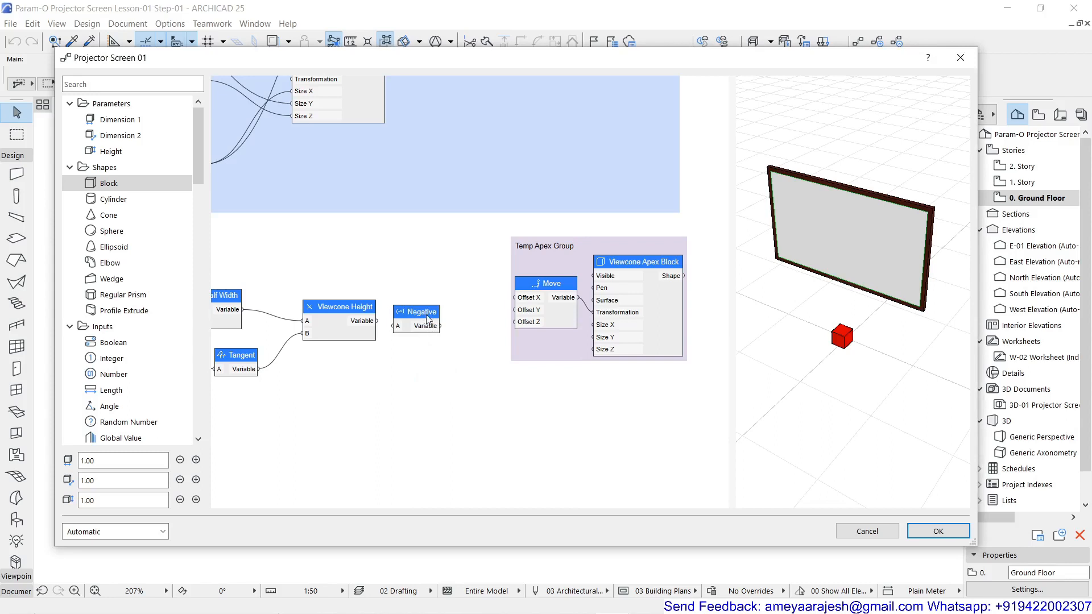
{"action": "left_click_drag", "start_coordinate": [427, 313], "coordinate": [449, 312]}
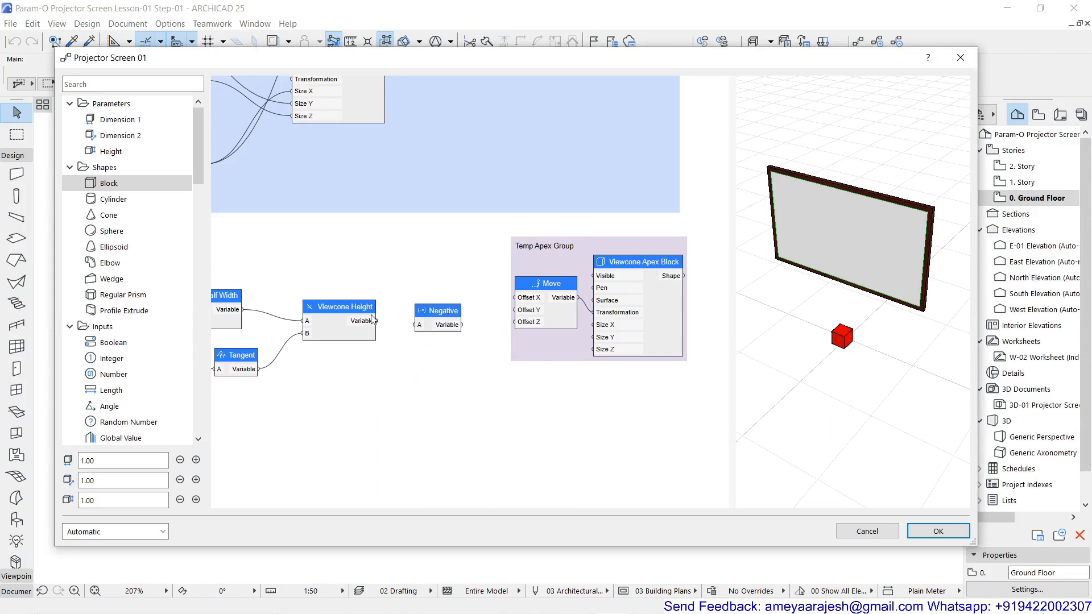
Connect Viewcone Height's output to the Negative node and the Negative node's output to Offset Y of the Move node
{"action": "left_click_drag", "start_coordinate": [376, 322], "coordinate": [514, 310]}
{"action": "scroll", "coordinate": [806, 322], "scroll_direction": "down", "scroll_amount": 3}
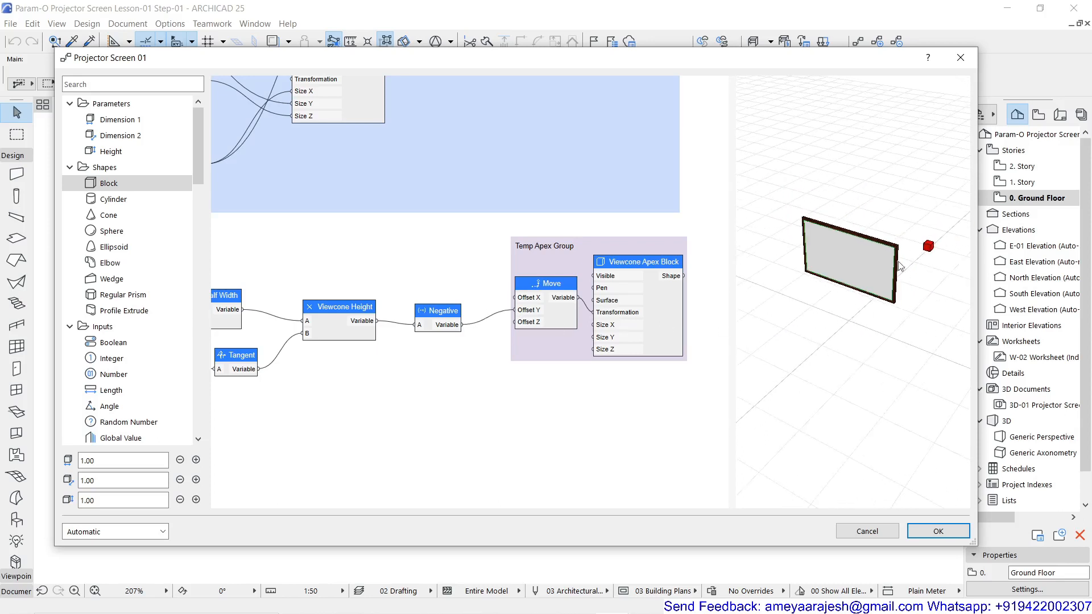
{"action": "scroll", "coordinate": [845, 317], "scroll_direction": "down", "scroll_amount": 2}
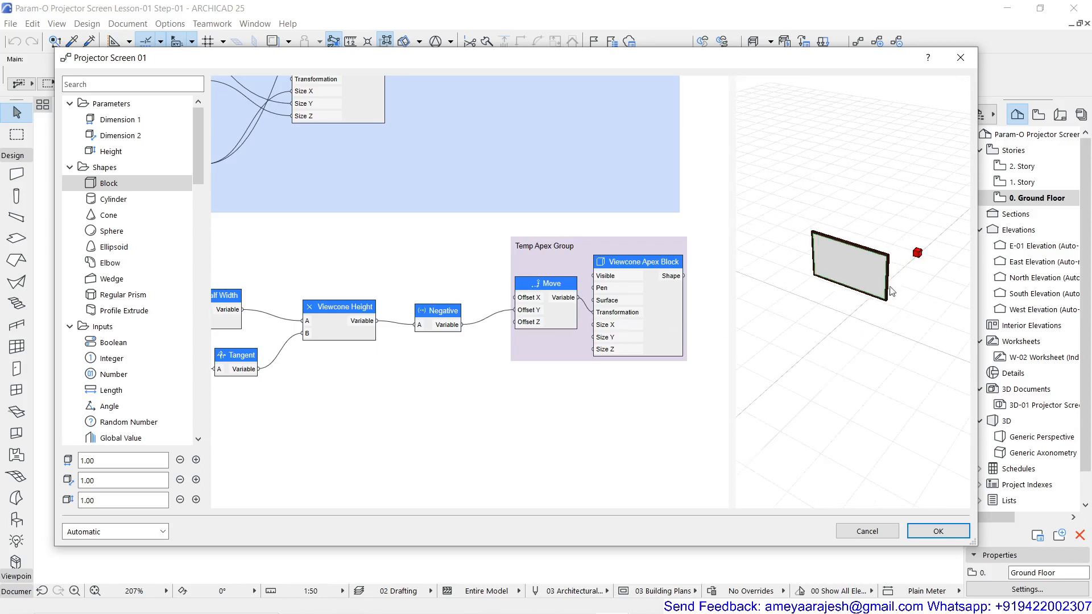
Examine the apex block's position relative to the screen in 3D and the worksheet's rule for the 1st row offset
{"action": "scroll", "coordinate": [916, 269], "scroll_direction": "up", "scroll_amount": 5}
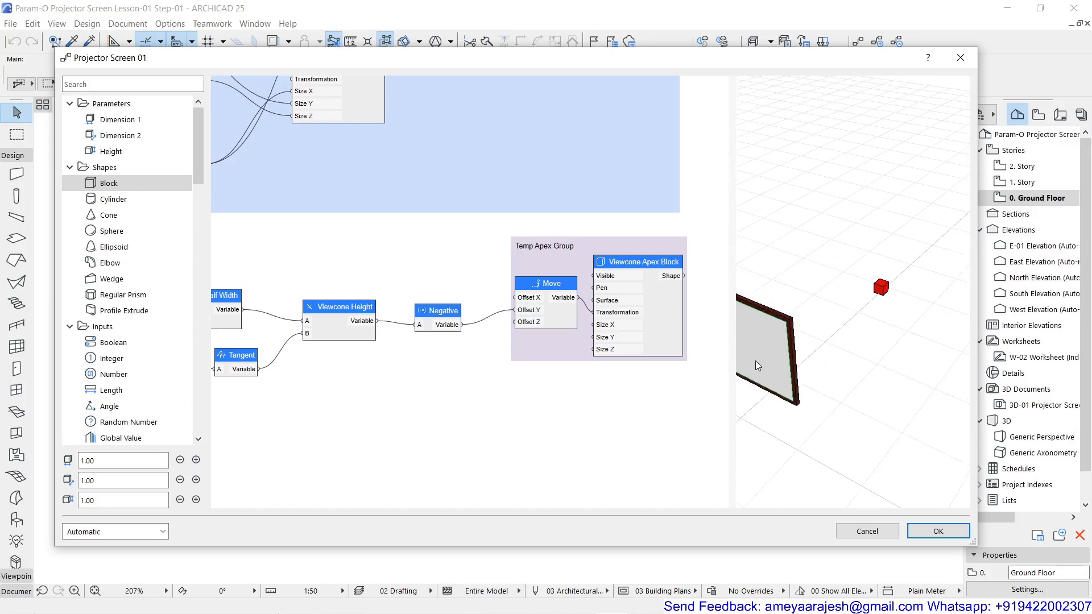
{"action": "scroll", "coordinate": [893, 290], "scroll_direction": "up", "scroll_amount": 4}
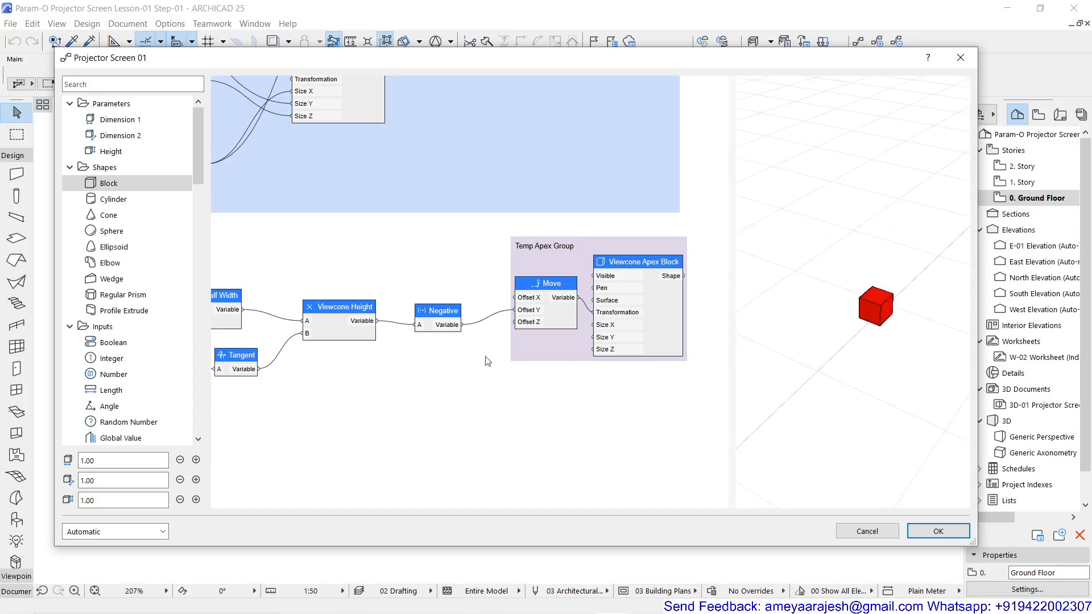
{"action": "scroll", "coordinate": [879, 298], "scroll_direction": "up", "scroll_amount": 1}
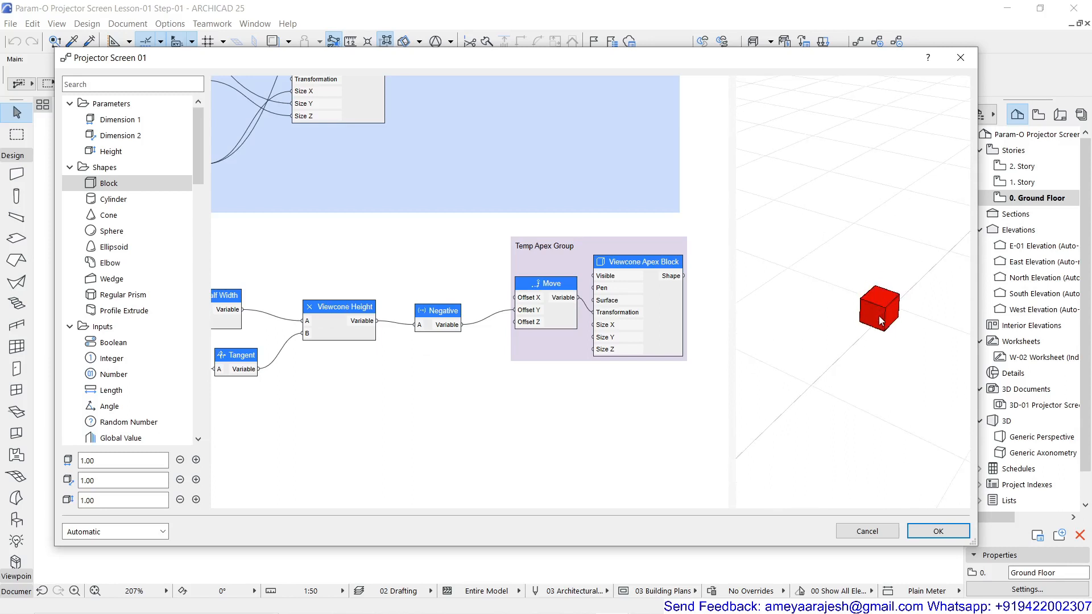
{"action": "scroll", "coordinate": [830, 395], "scroll_direction": "down", "scroll_amount": 5}
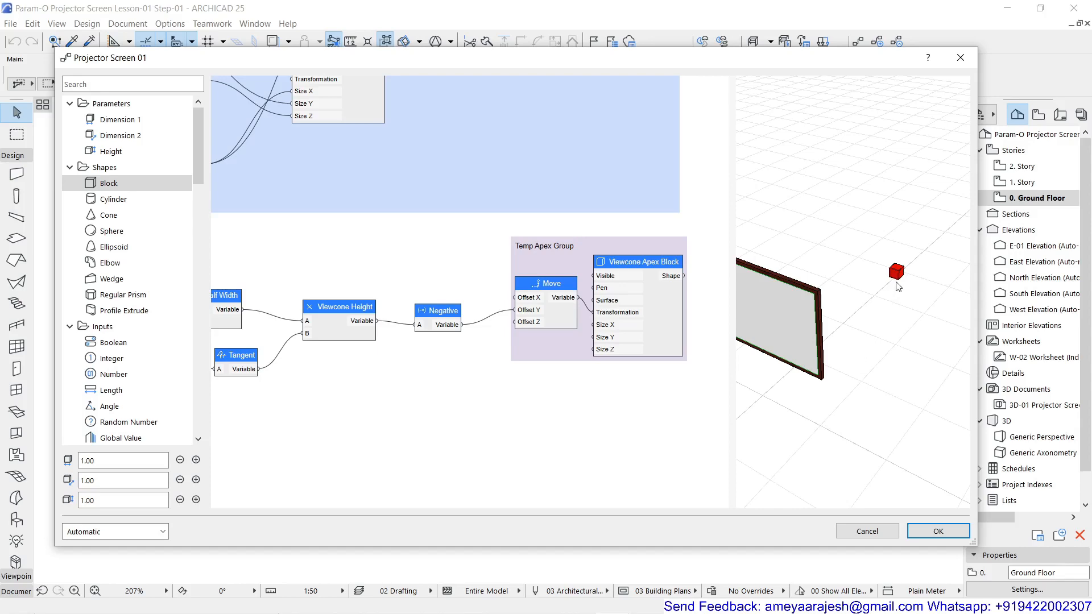
{"action": "scroll", "coordinate": [530, 393], "scroll_direction": "down", "scroll_amount": 1}
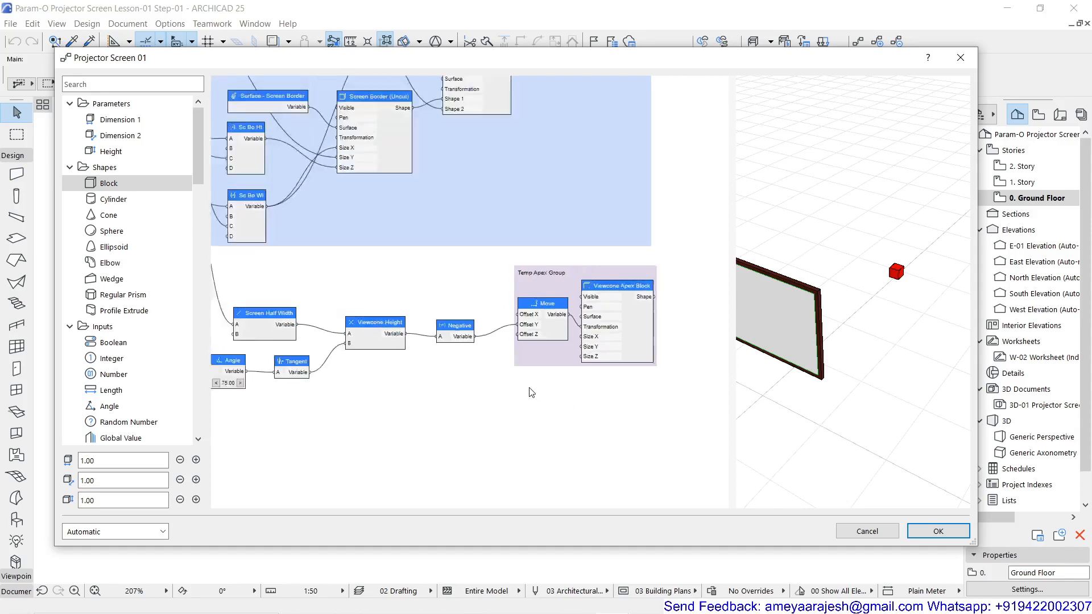
{"action": "scroll", "coordinate": [530, 393], "scroll_direction": "down", "scroll_amount": 1}
{"action": "left_click_drag", "start_coordinate": [833, 337], "coordinate": [932, 334]}
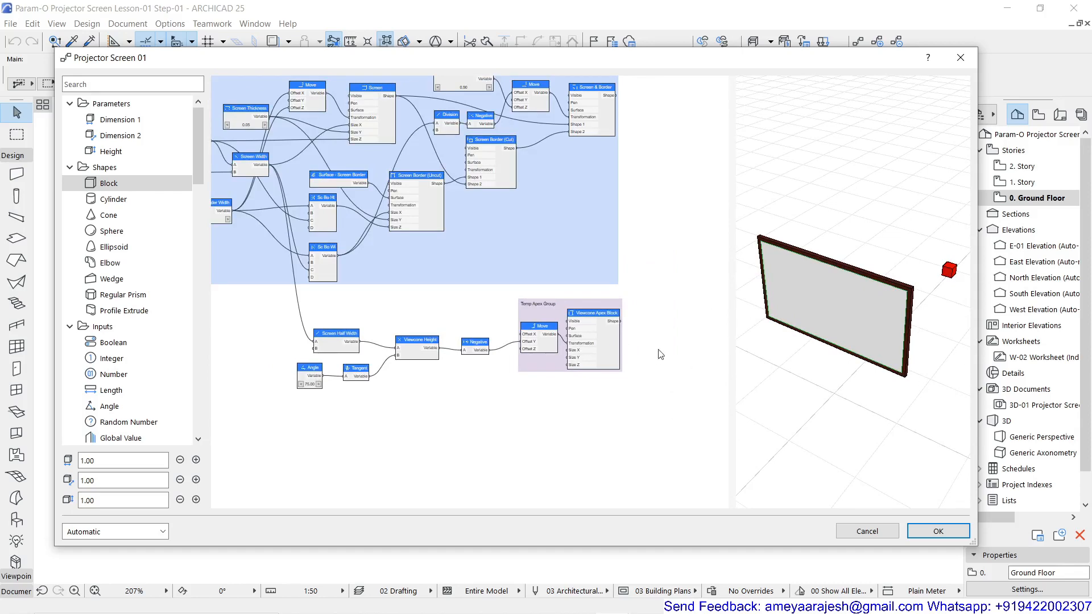
{"action": "scroll", "coordinate": [544, 309], "scroll_direction": "up", "scroll_amount": 1}
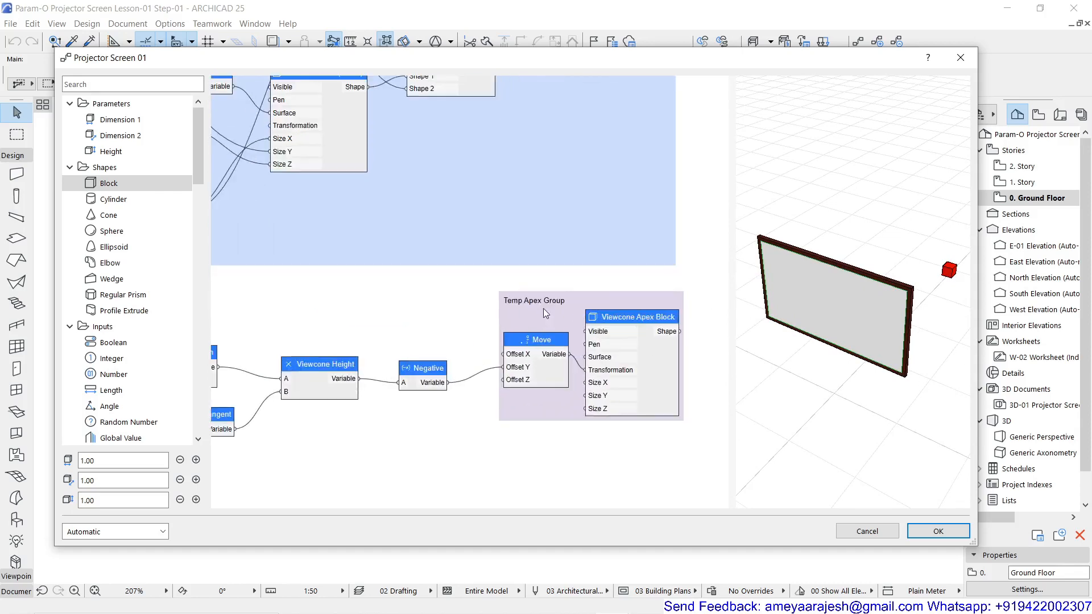
{"action": "scroll", "coordinate": [505, 369], "scroll_direction": "down", "scroll_amount": 1}
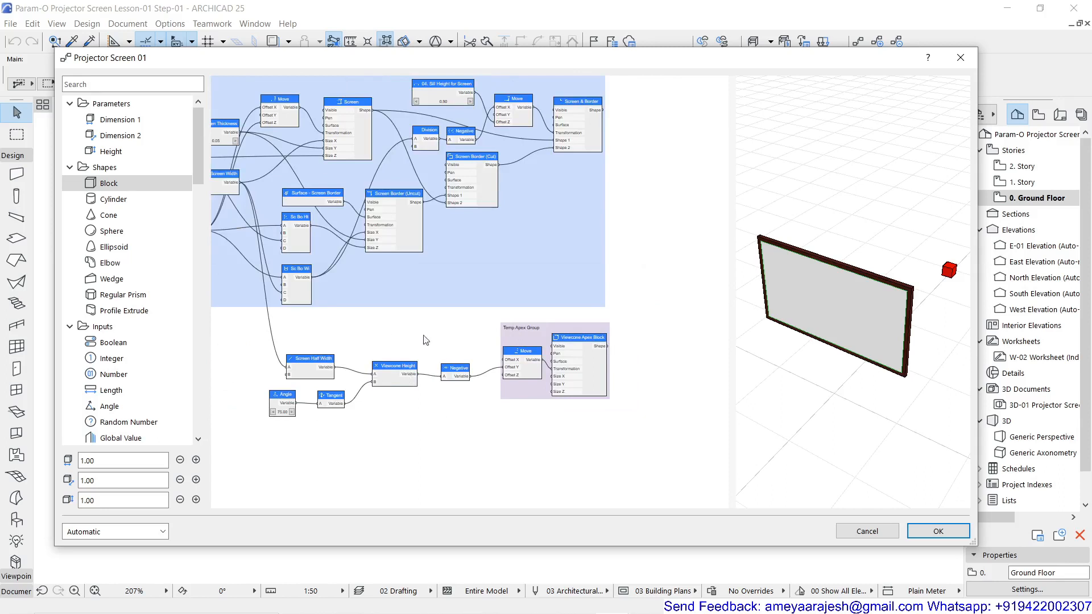
{"action": "scroll", "coordinate": [919, 366], "scroll_direction": "down", "scroll_amount": 3}
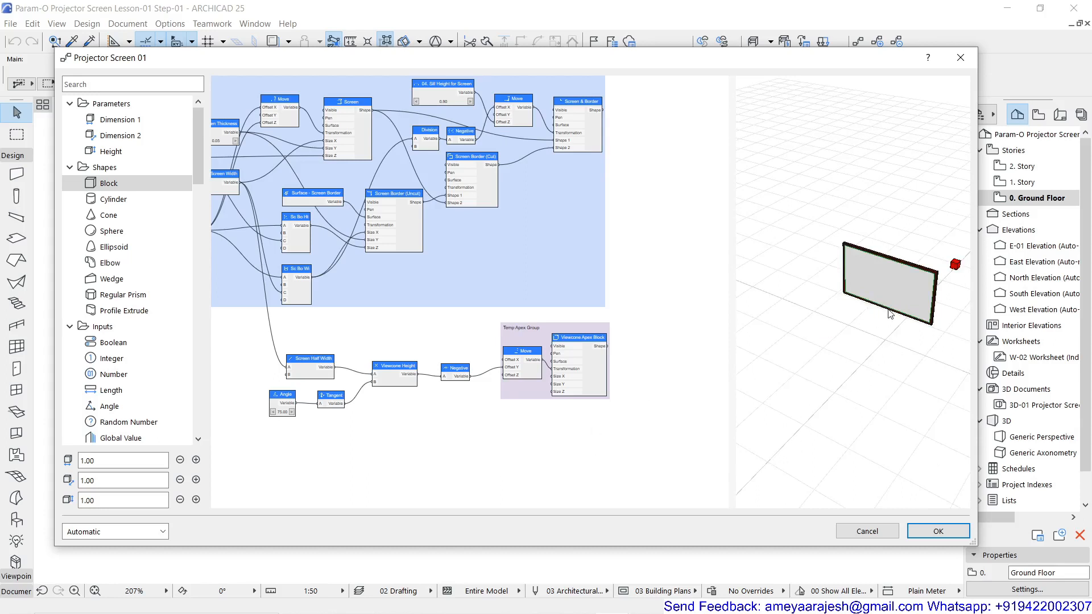
{"action": "double_click", "coordinate": [349, 327]}
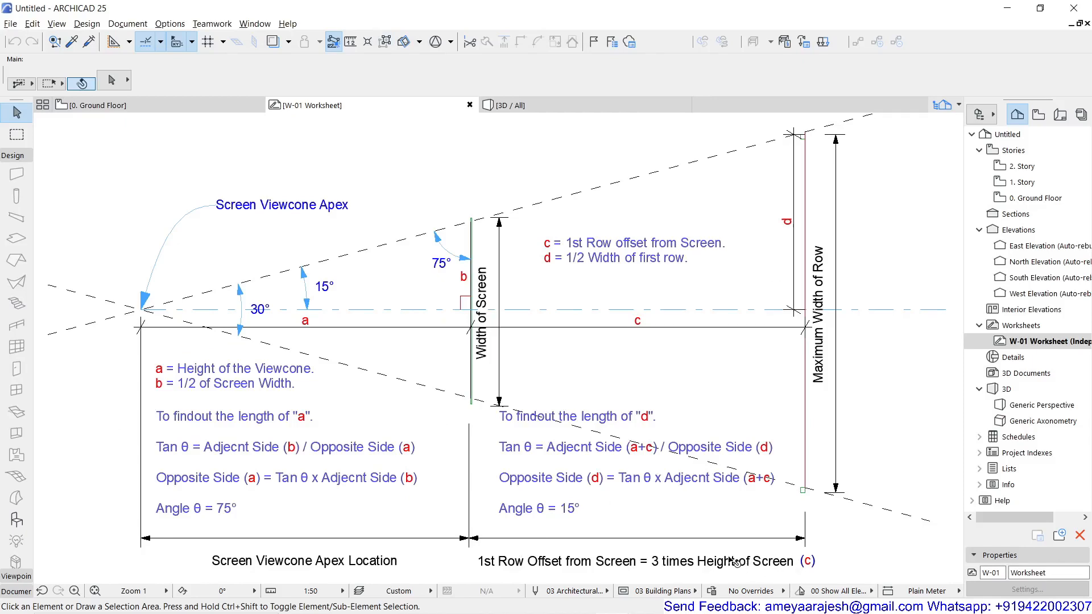
{"action": "key", "text": "alt+Tab"}
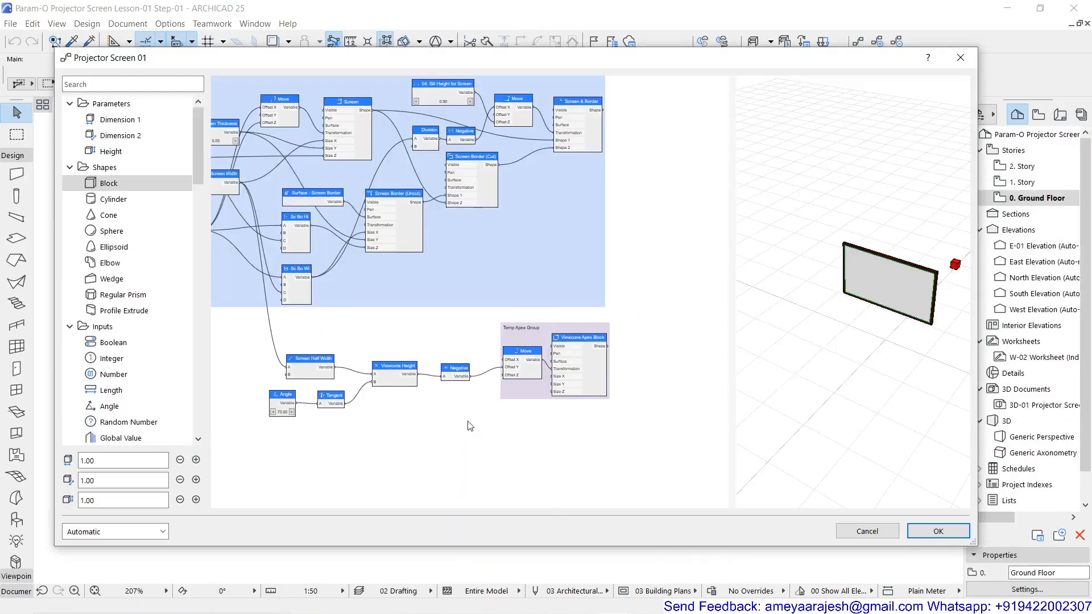
Add a Multiplication node just above the Viewcone Height node
{"action": "double_click", "coordinate": [342, 322]}
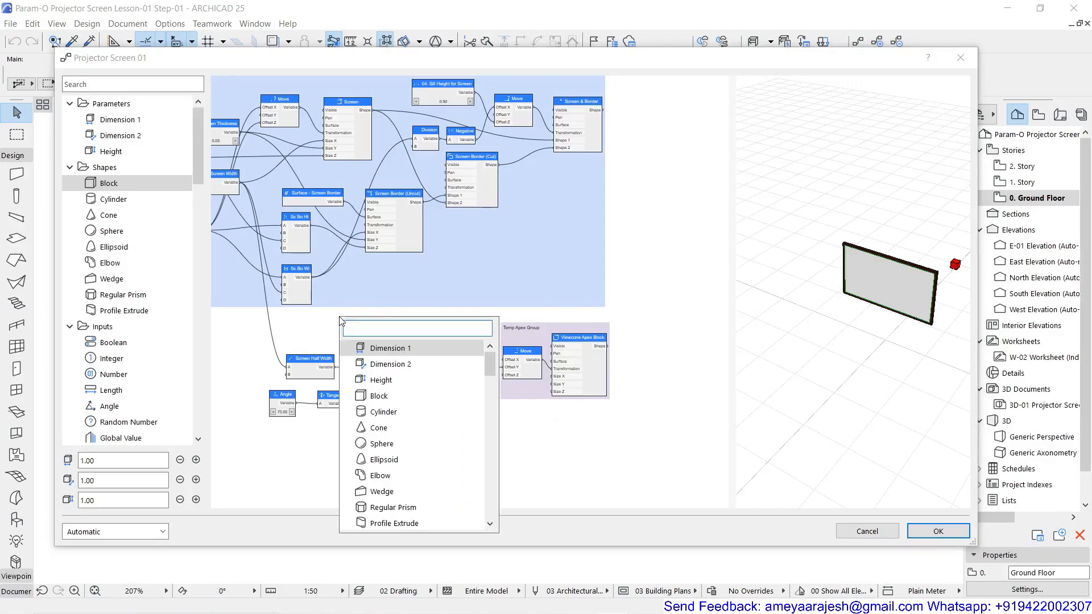
{"action": "type", "text": "mul"}
{"action": "double_click", "coordinate": [377, 345]}
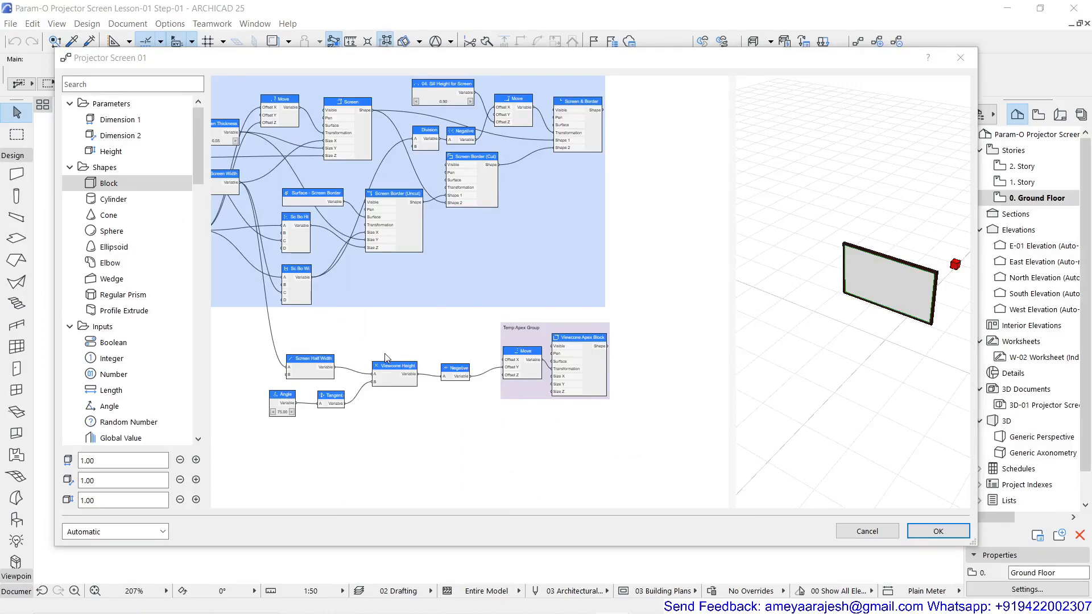
{"action": "left_click_drag", "start_coordinate": [345, 308], "coordinate": [401, 325]}
Rename the Multiplication node 1st Row Offset and set its B value to 3
{"action": "double_click", "coordinate": [401, 326]}
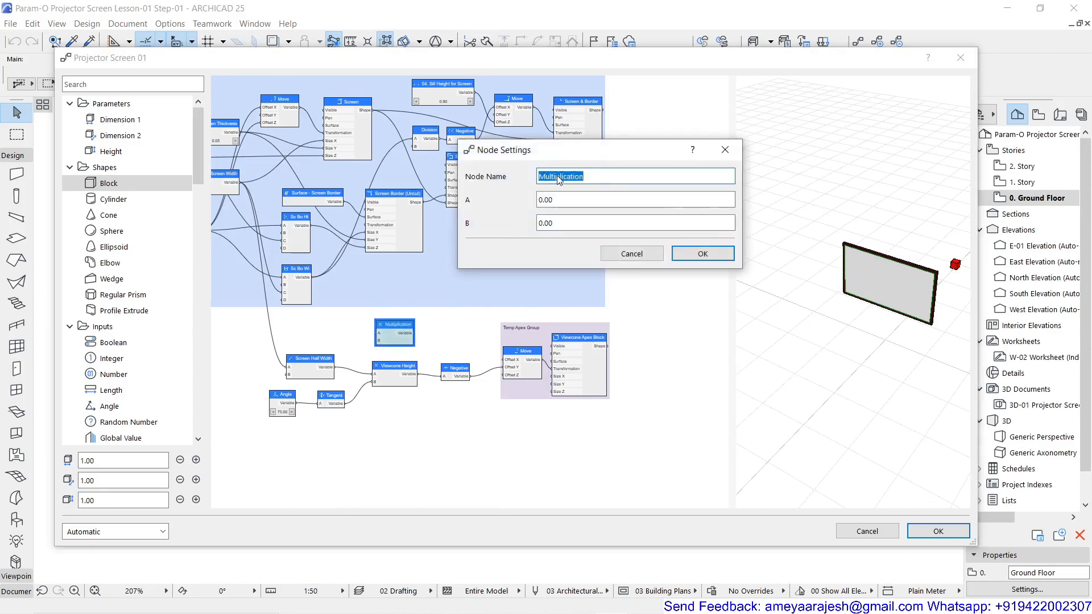
{"action": "type", "text": "1st Row Offset"}
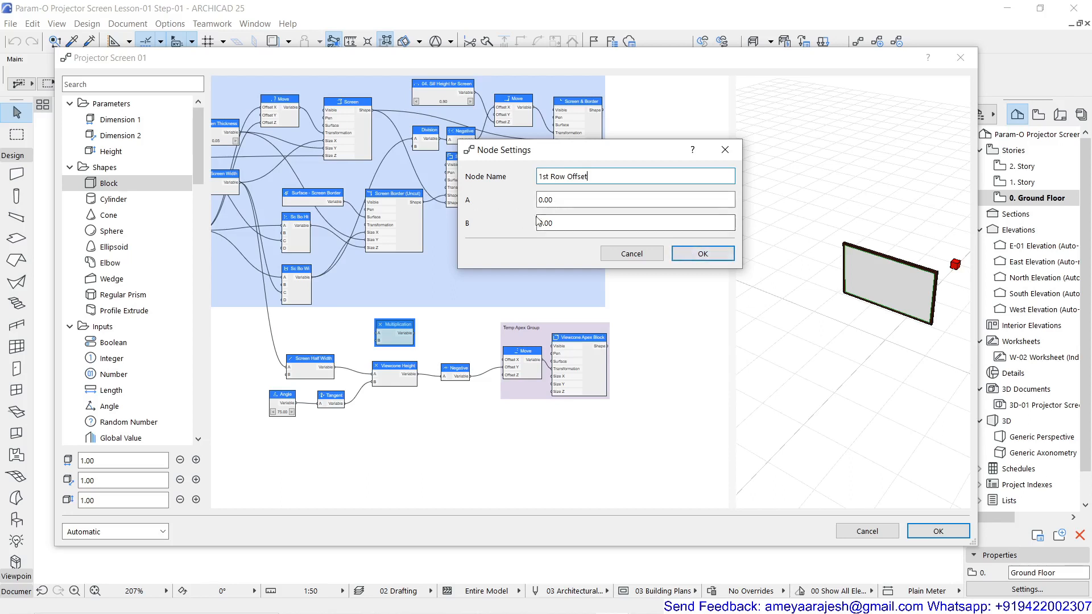
{"action": "left_click_drag", "start_coordinate": [571, 223], "coordinate": [487, 229]}
{"action": "type", "text": "3"}
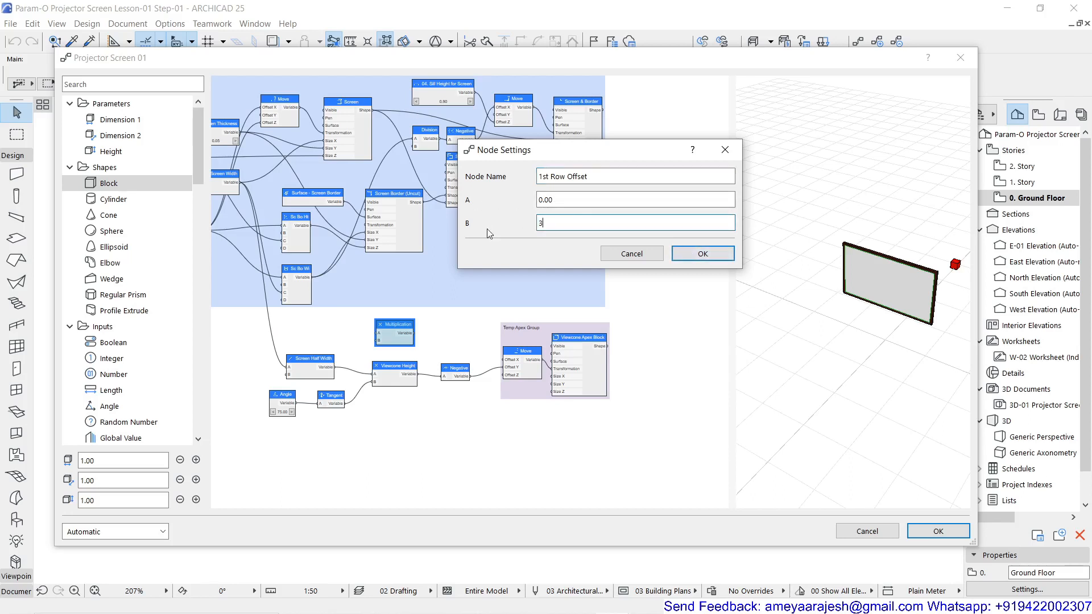
{"action": "left_click", "coordinate": [702, 254]}
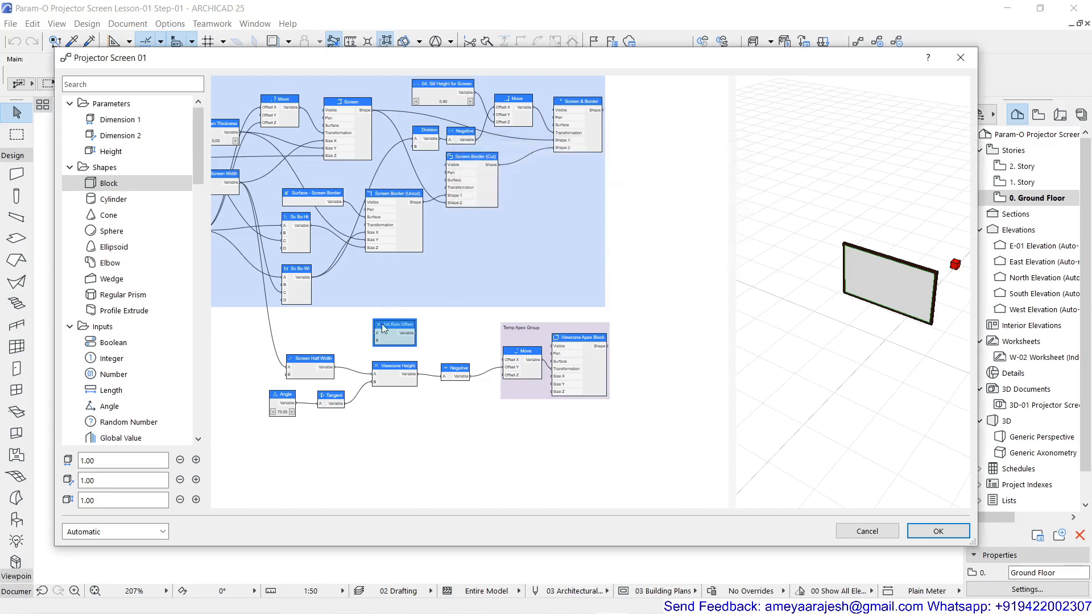
Connect Screen Height's output to input A of the 1st Row Offset node
{"action": "scroll", "coordinate": [240, 189], "scroll_direction": "up", "scroll_amount": 2}
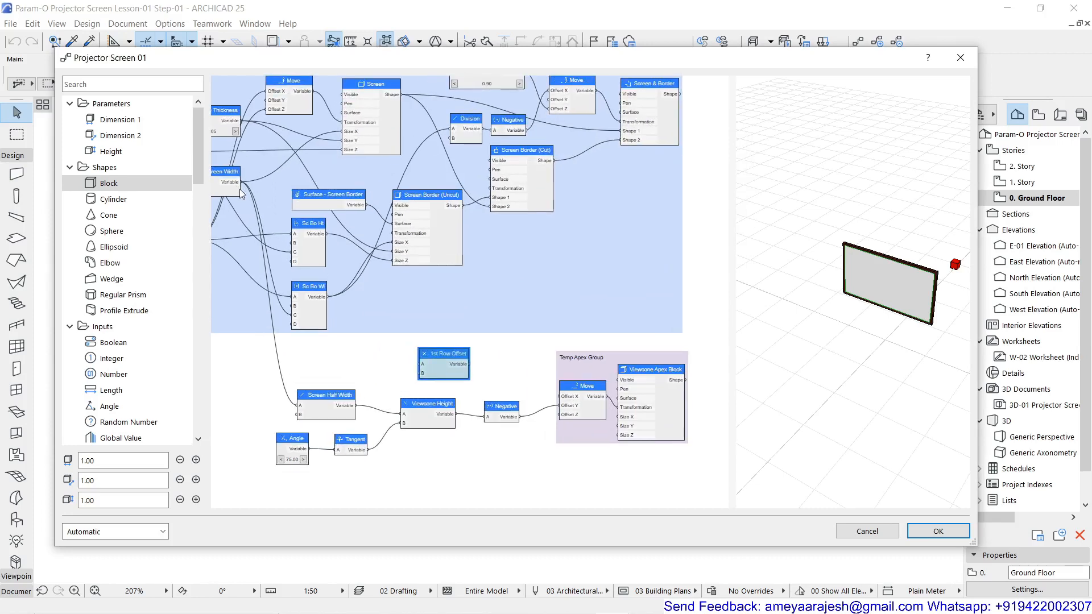
{"action": "middle_click_drag", "start_coordinate": [240, 189], "coordinate": [360, 173]}
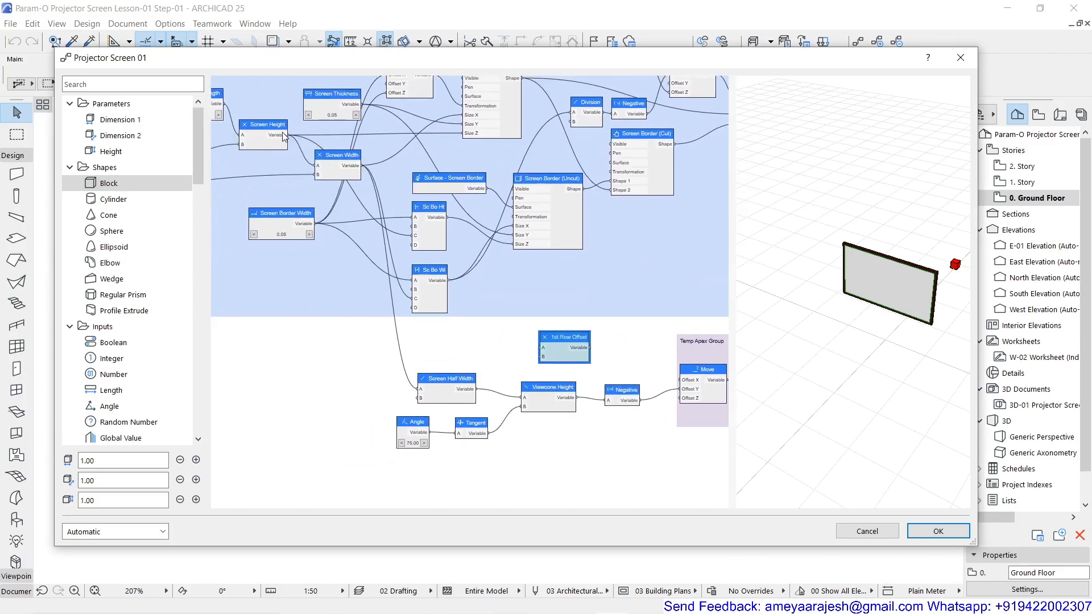
{"action": "left_click_drag", "start_coordinate": [288, 136], "coordinate": [541, 347]}
Move the Temp Apex Group further down in the graph to free space beside the 1st Row Offset node
{"action": "middle_click_drag", "start_coordinate": [601, 349], "coordinate": [417, 315]}
{"action": "scroll", "coordinate": [418, 316], "scroll_direction": "down", "scroll_amount": 2}
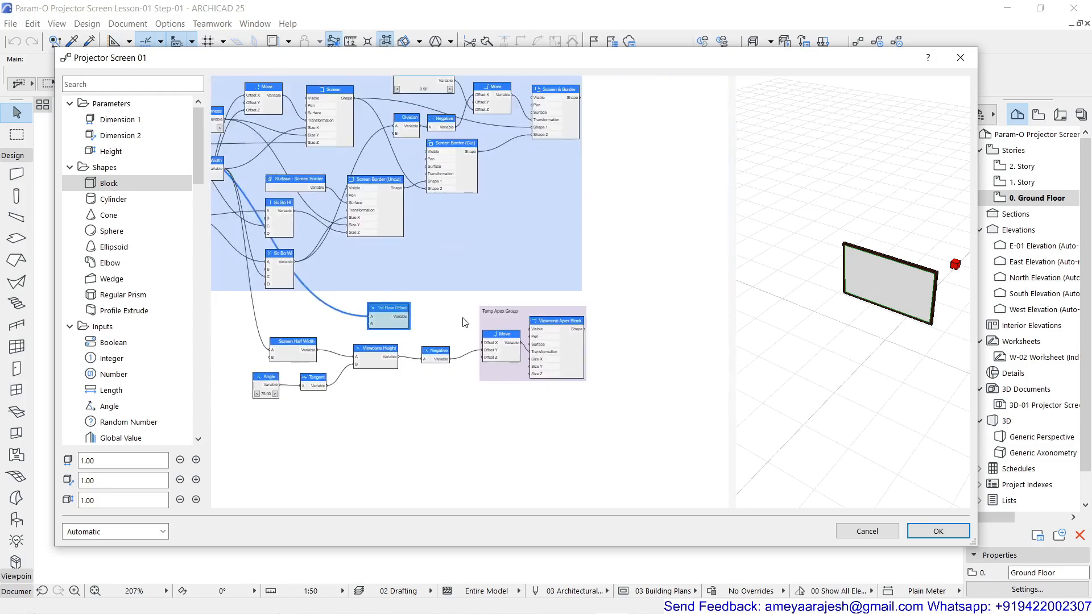
{"action": "left_click_drag", "start_coordinate": [502, 314], "coordinate": [501, 367]}
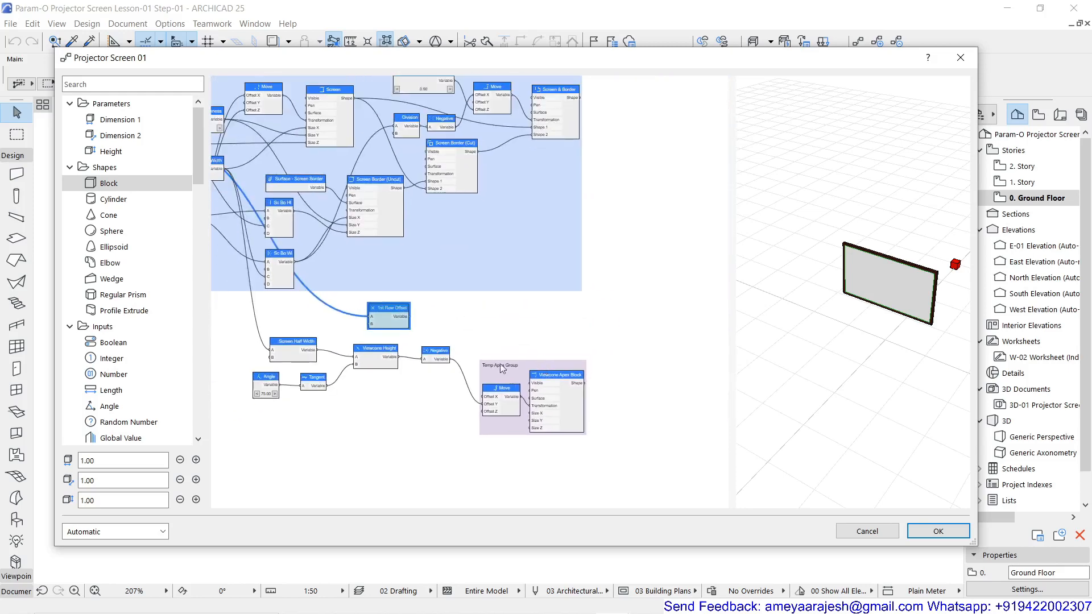
Add a GDL Object node in the empty area above and to the right of the Temp Apex Group
{"action": "scroll", "coordinate": [402, 320], "scroll_direction": "up", "scroll_amount": 4}
{"action": "scroll", "coordinate": [446, 317], "scroll_direction": "down", "scroll_amount": 3}
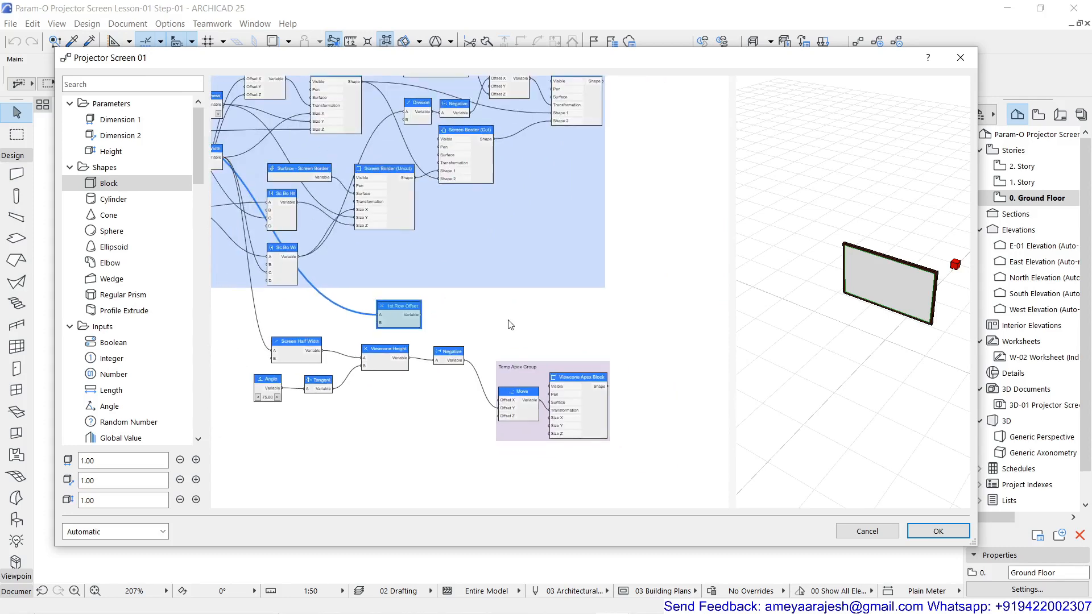
{"action": "middle_click_drag", "start_coordinate": [510, 325], "coordinate": [400, 297]}
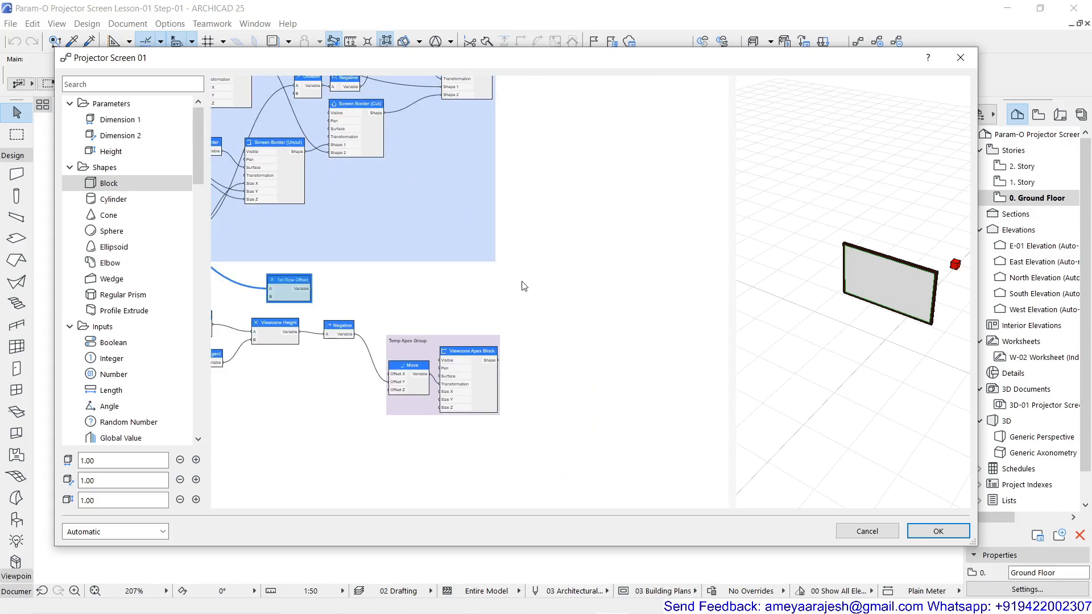
{"action": "double_click", "coordinate": [544, 263]}
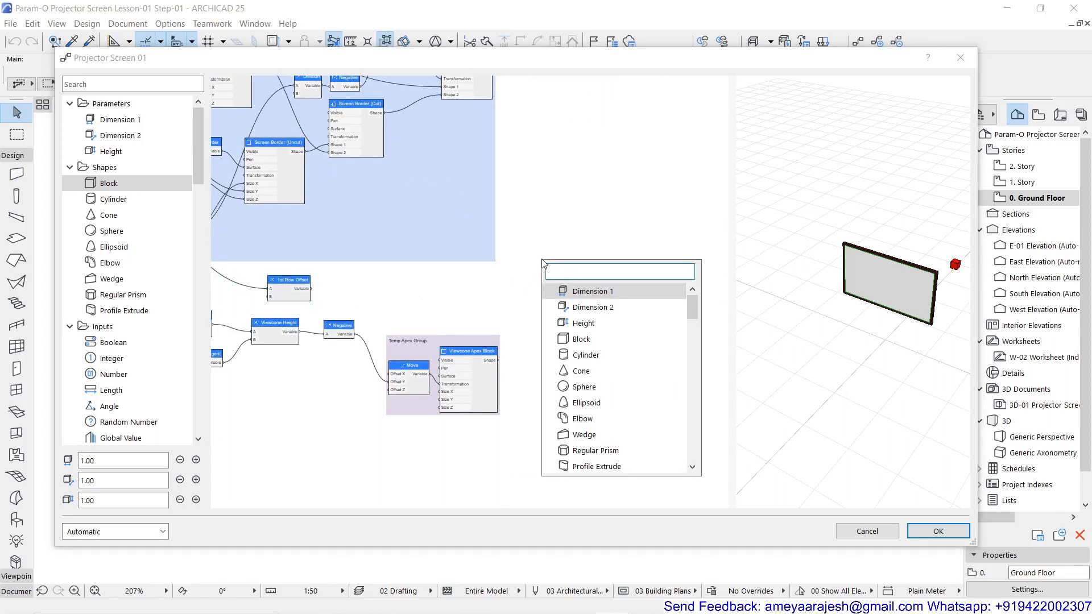
{"action": "type", "text": "obj"}
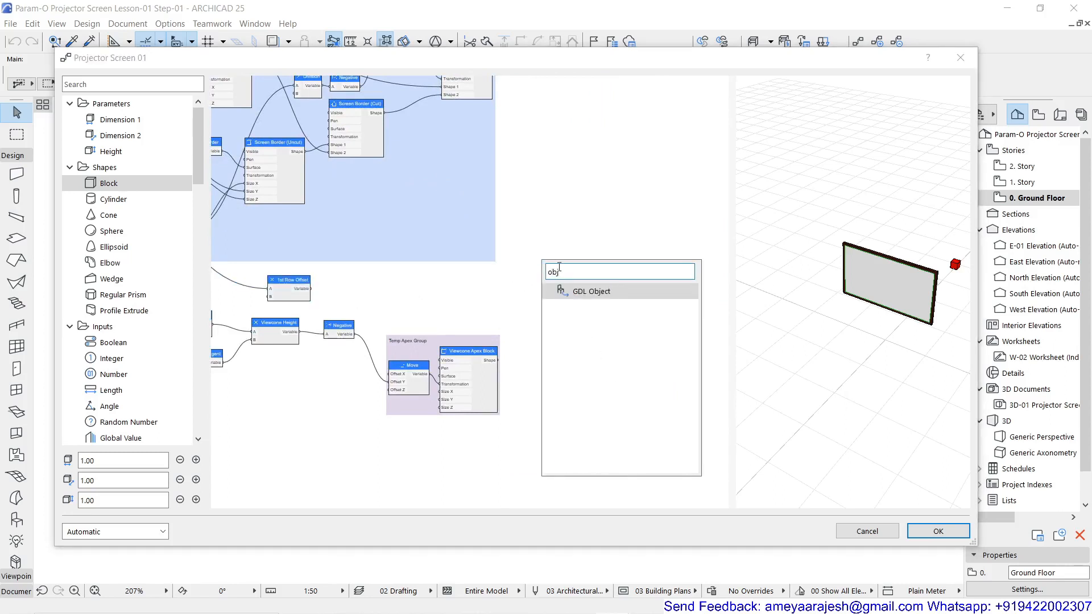
{"action": "left_click", "coordinate": [582, 292]}
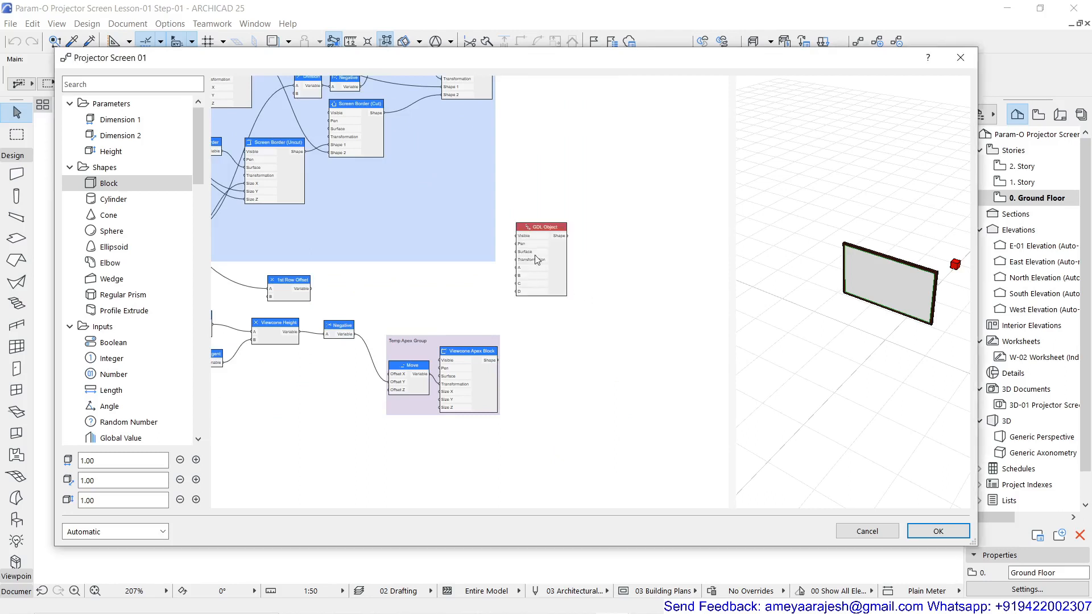
Enable a custom pen for the GDL Object node and assign Office Chair 05 25 as its object
{"action": "scroll", "coordinate": [541, 226], "scroll_direction": "up", "scroll_amount": 2}
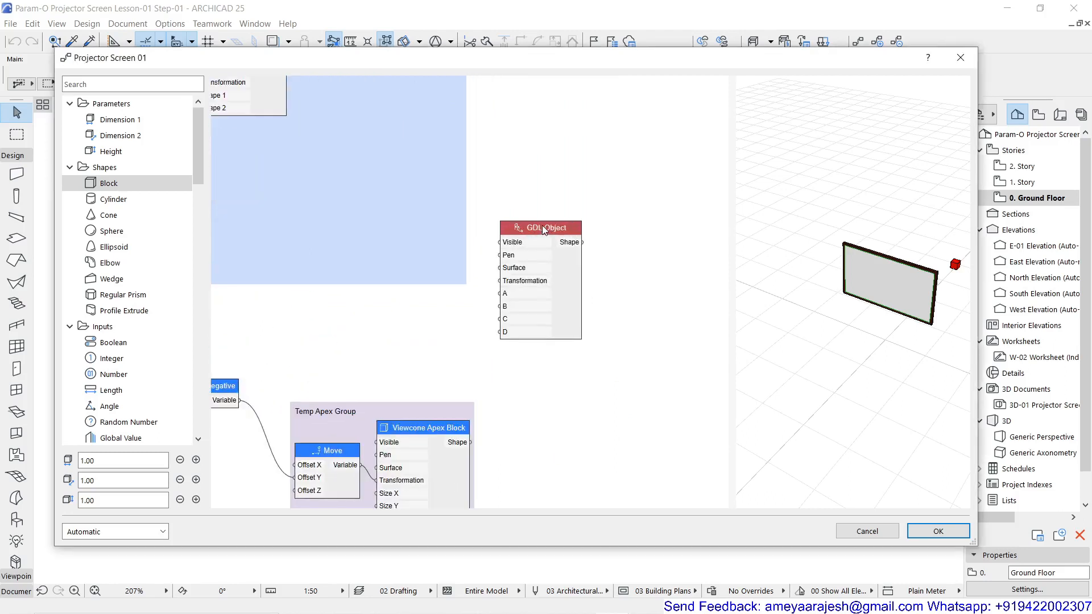
{"action": "double_click", "coordinate": [542, 226]}
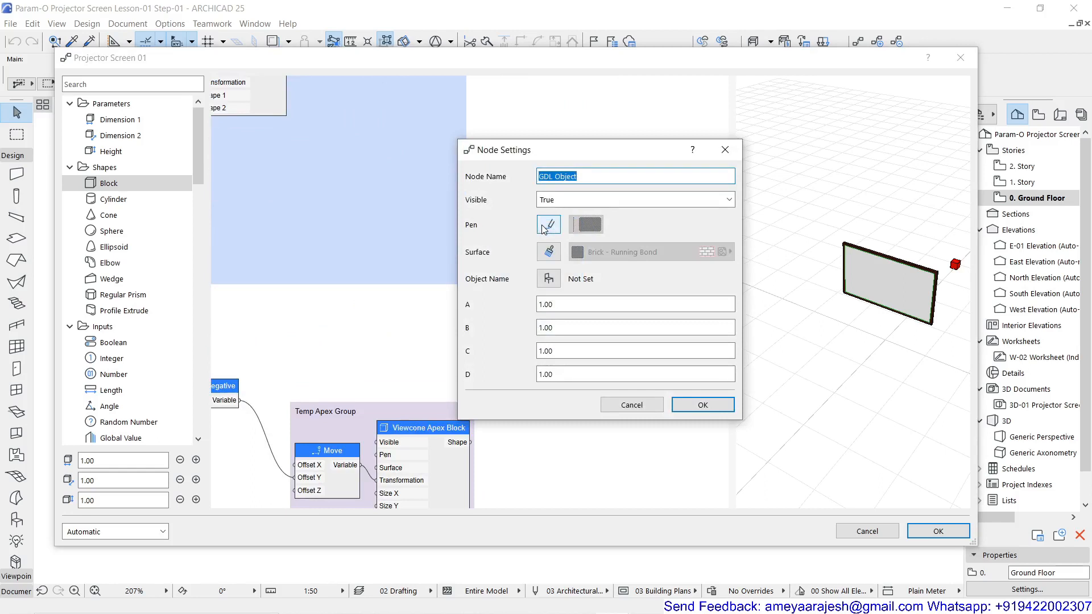
{"action": "left_click", "coordinate": [547, 225]}
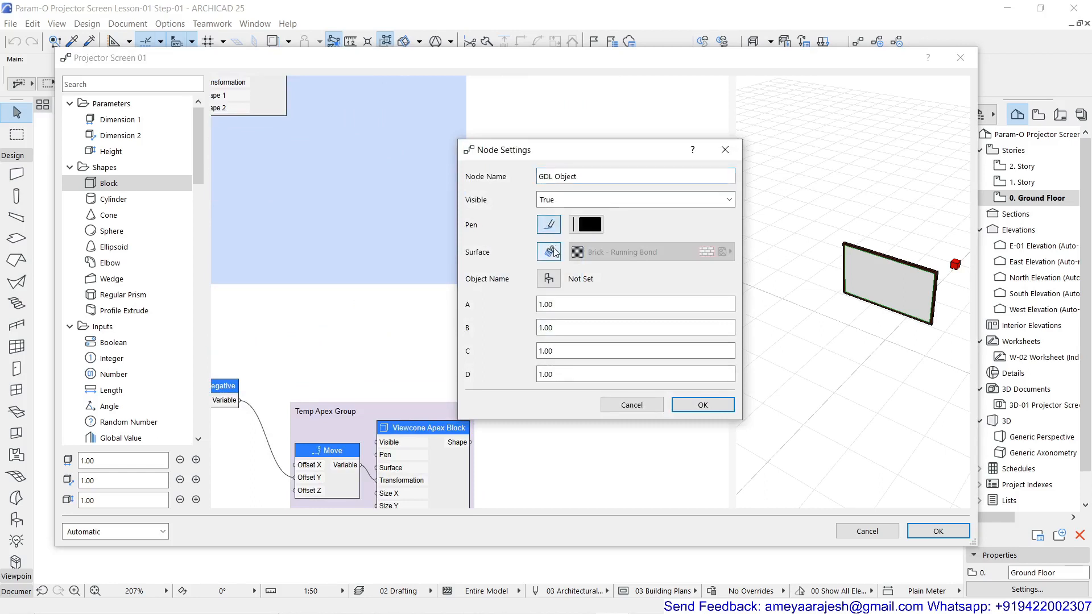
{"action": "left_click", "coordinate": [549, 279]}
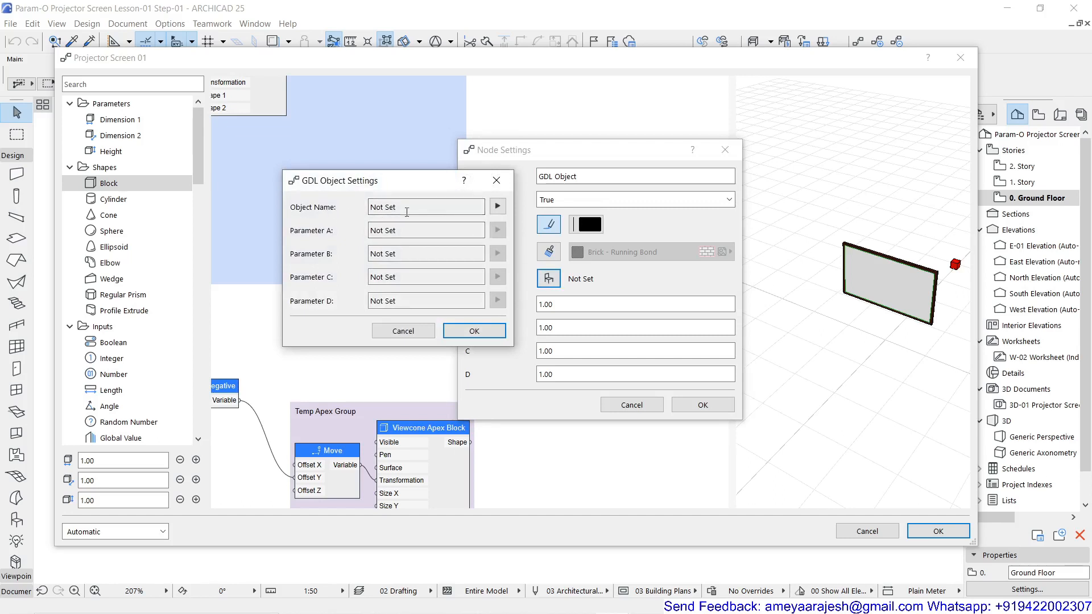
{"action": "left_click", "coordinate": [498, 207]}
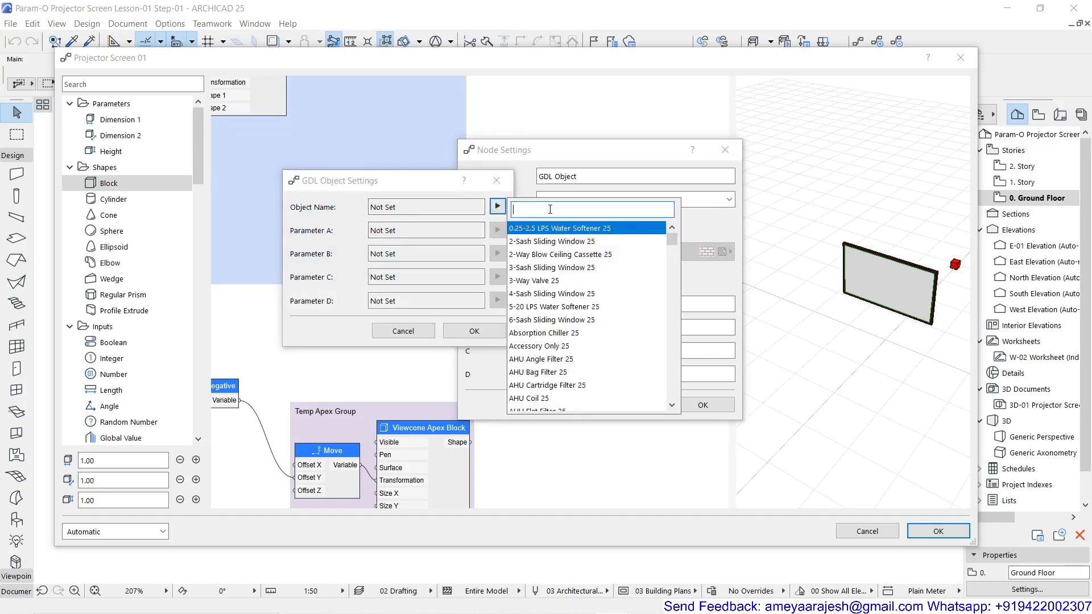
{"action": "type", "text": "office"}
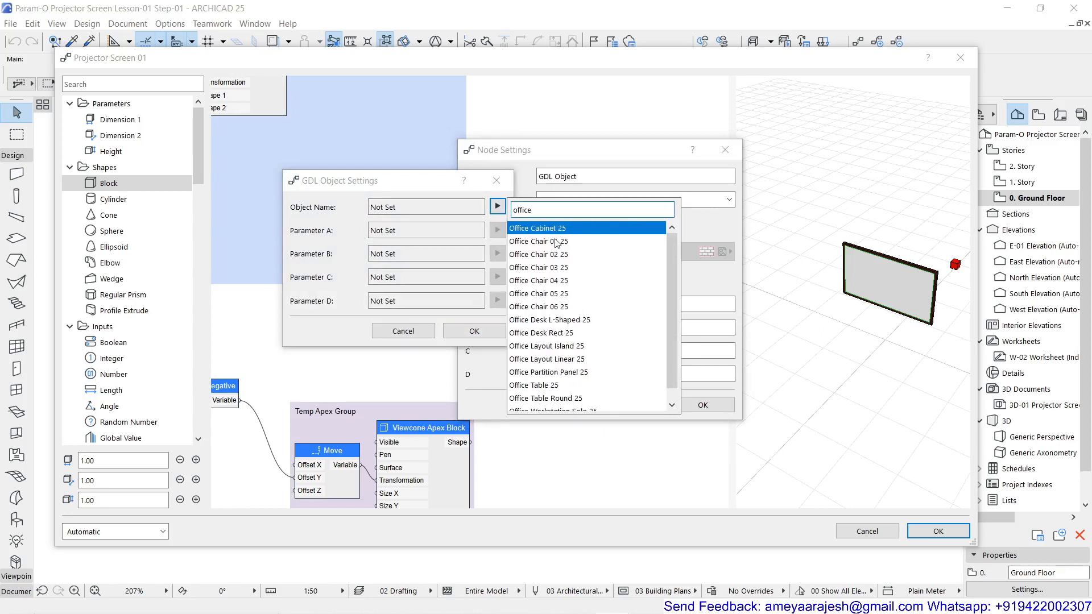
{"action": "left_click", "coordinate": [543, 296]}
{"action": "left_click", "coordinate": [544, 294]}
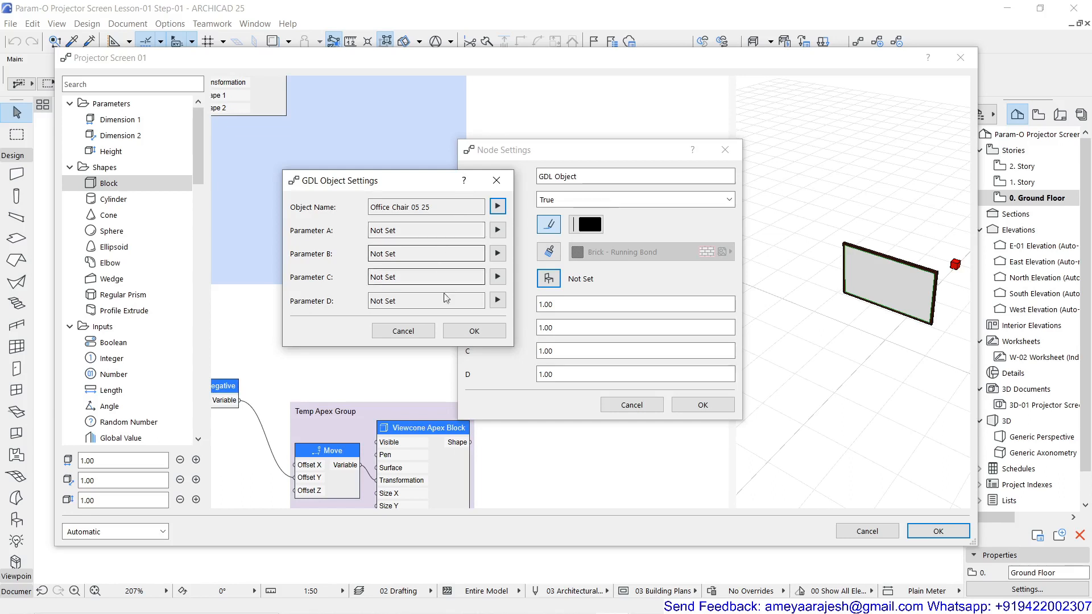
{"action": "left_click", "coordinate": [474, 332]}
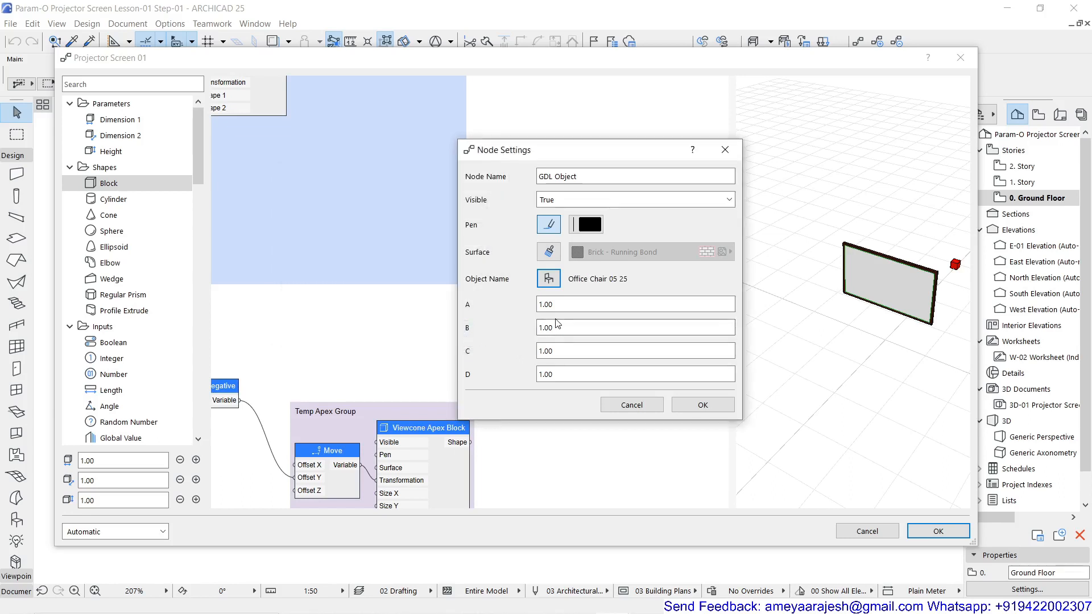
{"action": "left_click", "coordinate": [692, 404]}
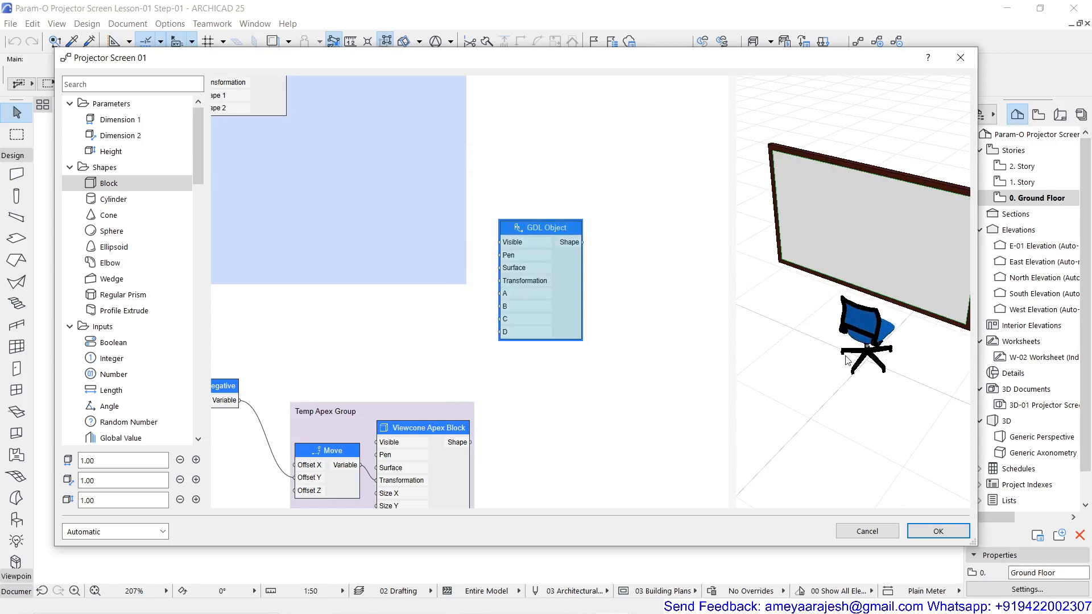
Add a Move node in the free space between the 1st Row Offset node and the GDL Object node
{"action": "scroll", "coordinate": [848, 360], "scroll_direction": "up", "scroll_amount": 2}
{"action": "scroll", "coordinate": [872, 369], "scroll_direction": "down", "scroll_amount": 5}
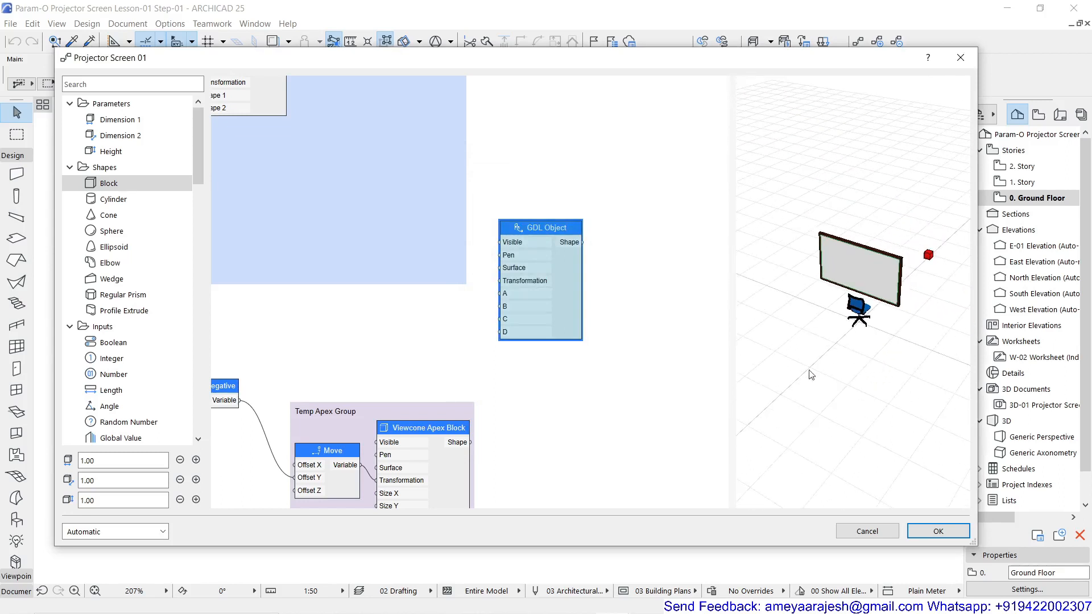
{"action": "middle_click_drag", "start_coordinate": [378, 339], "coordinate": [522, 339]}
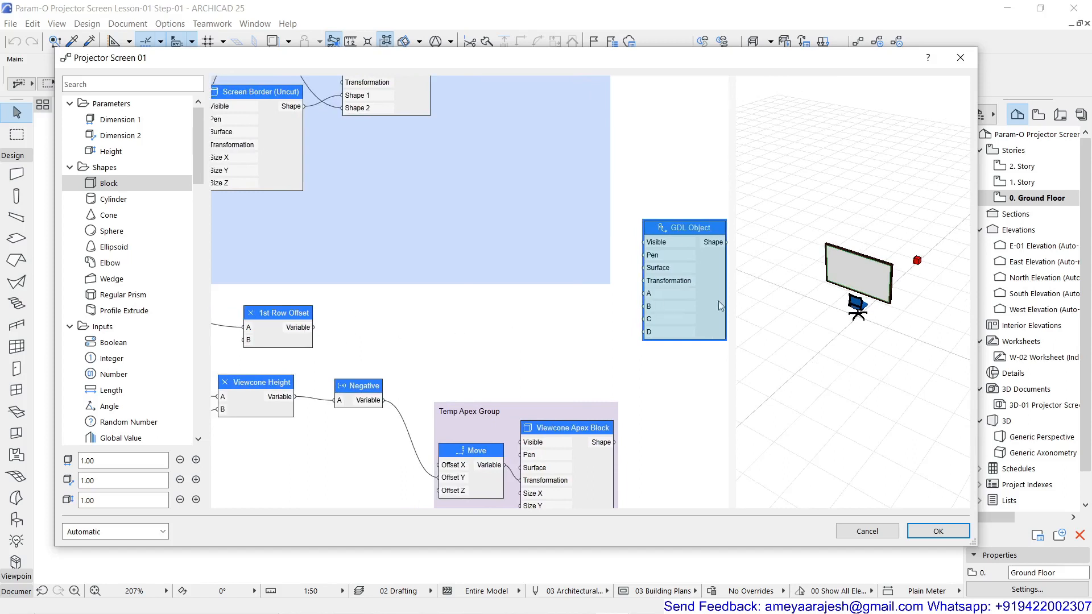
{"action": "double_click", "coordinate": [488, 326]}
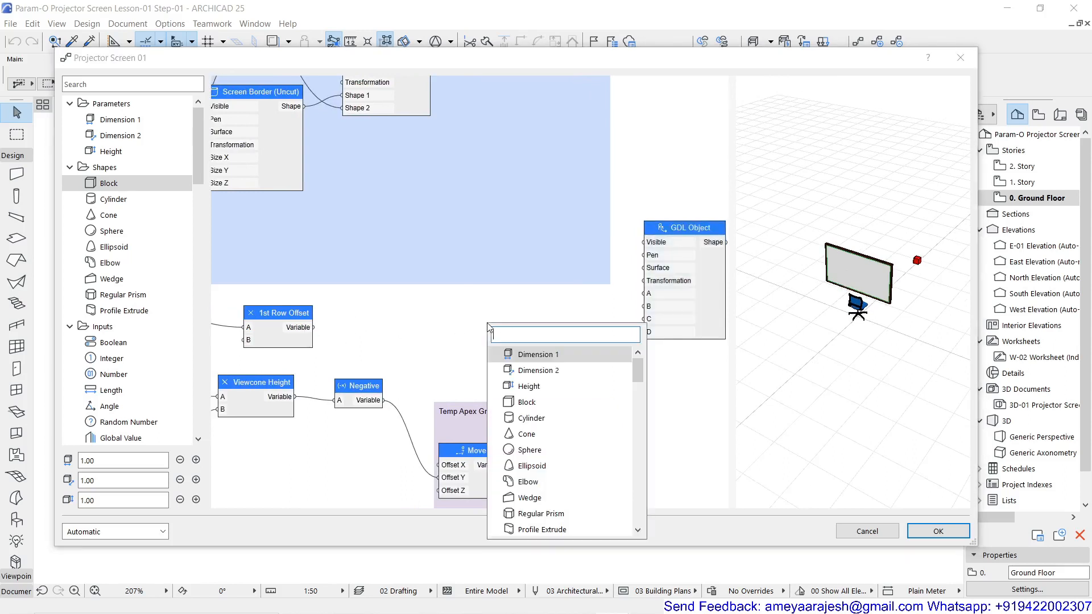
{"action": "type", "text": "mo"}
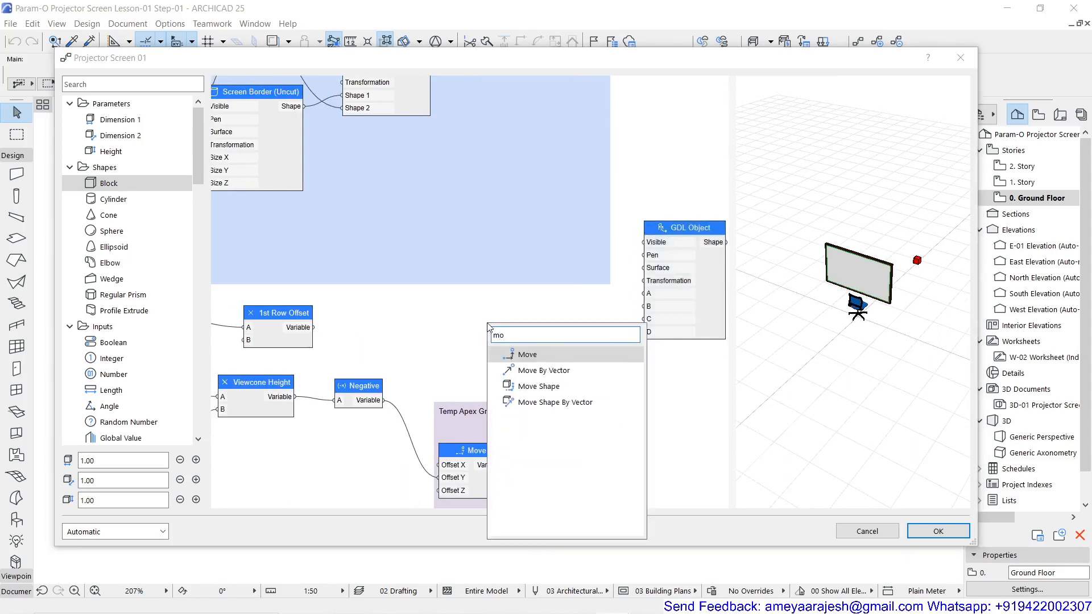
{"action": "left_click", "coordinate": [524, 354]}
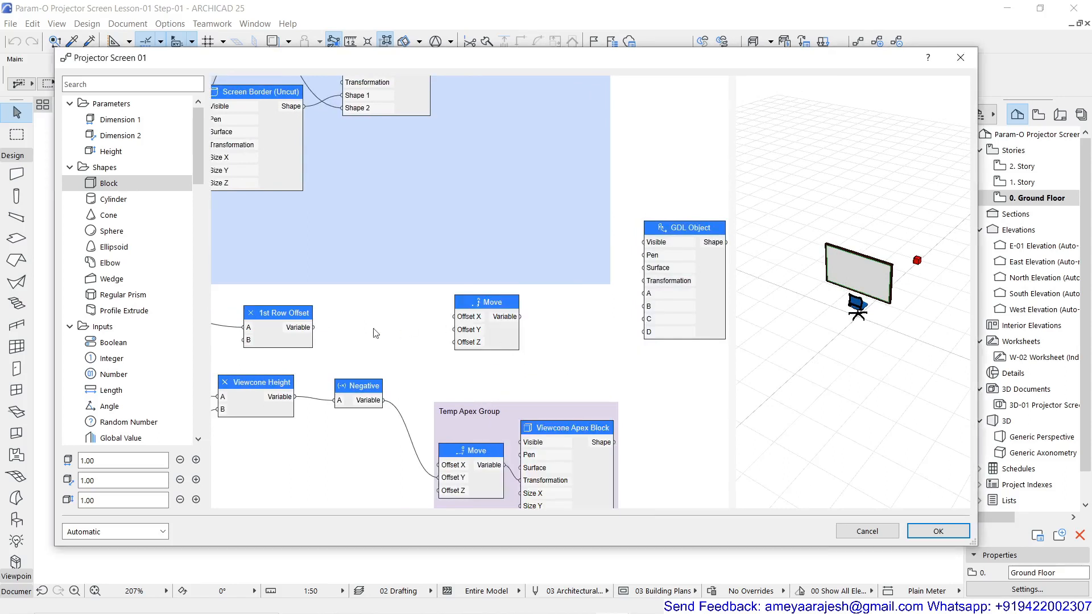
Connect 1st Row Offset's output to the new Move node's Offset Y and the Move output to the GDL Object's Transformation input
{"action": "left_click_drag", "start_coordinate": [312, 328], "coordinate": [454, 335]}
{"action": "left_click_drag", "start_coordinate": [520, 317], "coordinate": [657, 282]}
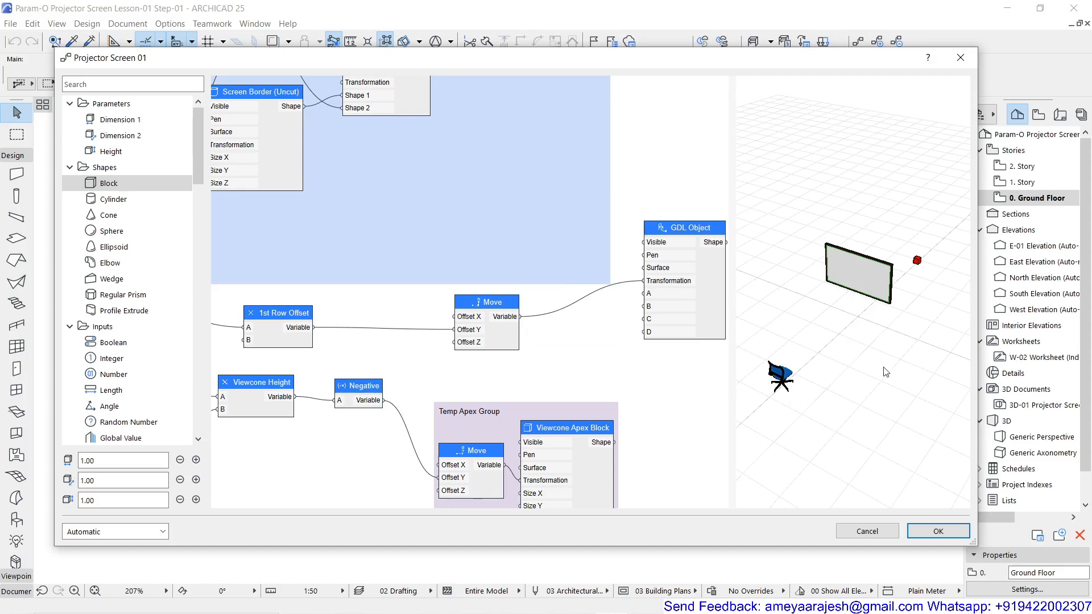
{"action": "left_click_drag", "start_coordinate": [902, 357], "coordinate": [811, 378]}
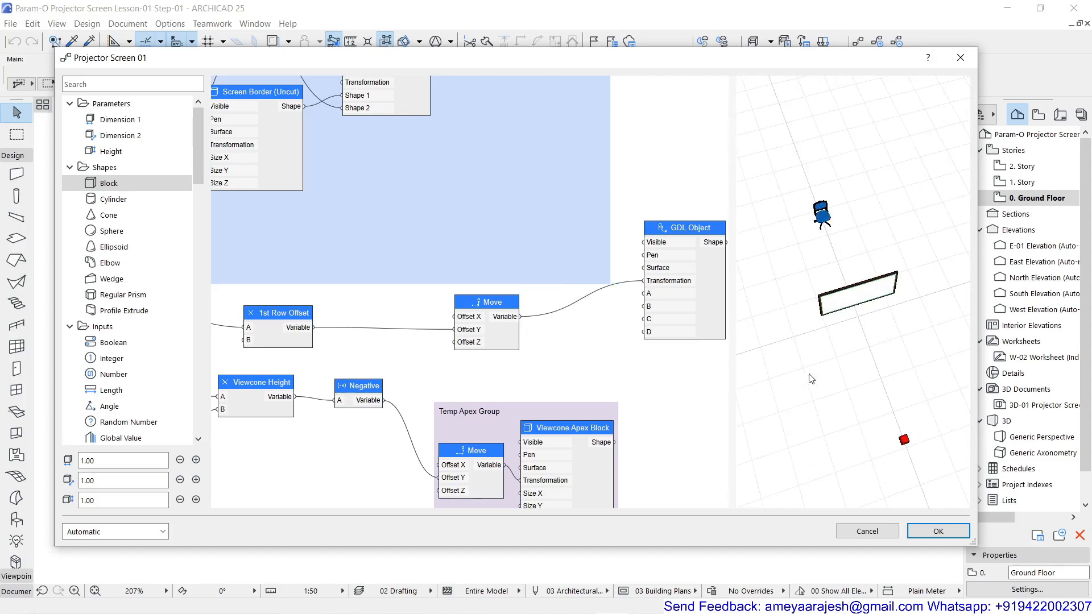
{"action": "middle_click_drag", "start_coordinate": [870, 412], "coordinate": [884, 413]}
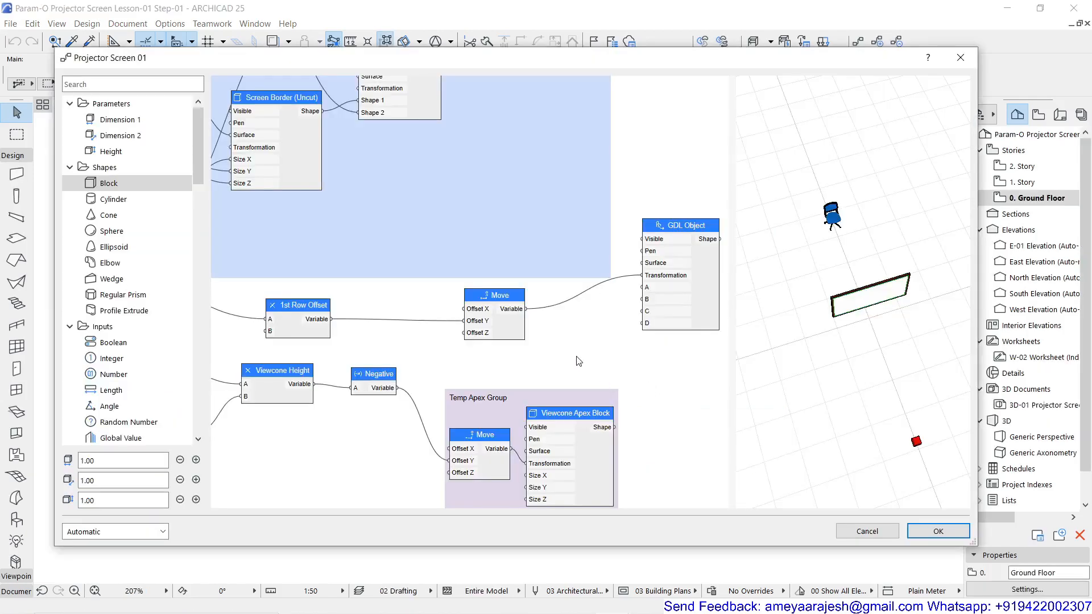
Duplicate the linked Angle and Tangent nodes and place the copies just above the GDL Object node
{"action": "scroll", "coordinate": [575, 363], "scroll_direction": "down", "scroll_amount": 4}
{"action": "scroll", "coordinate": [472, 358], "scroll_direction": "up", "scroll_amount": 3}
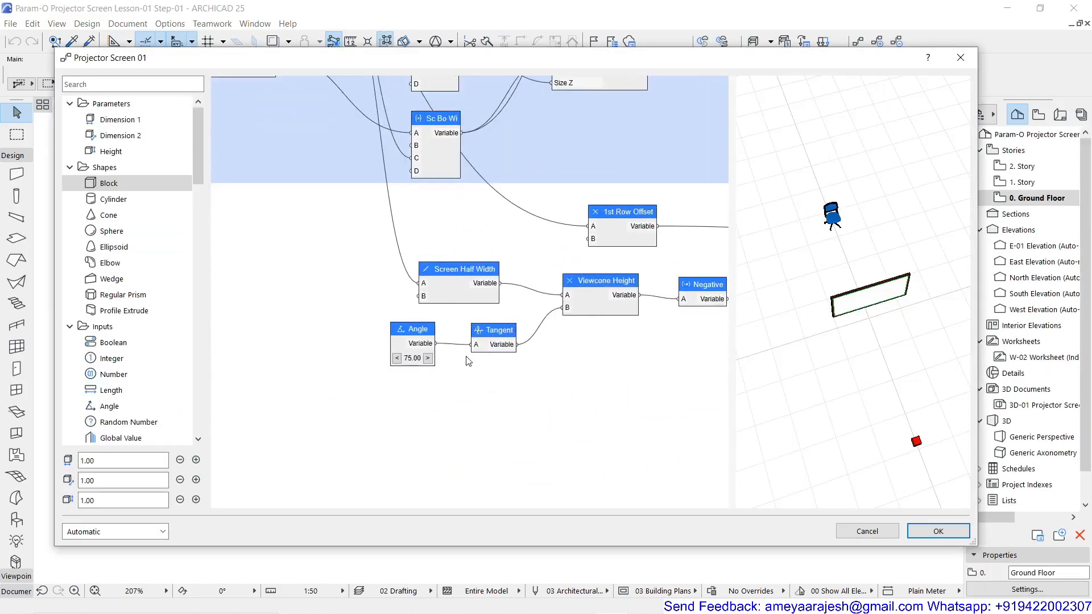
{"action": "left_click_drag", "start_coordinate": [529, 318], "coordinate": [368, 398]}
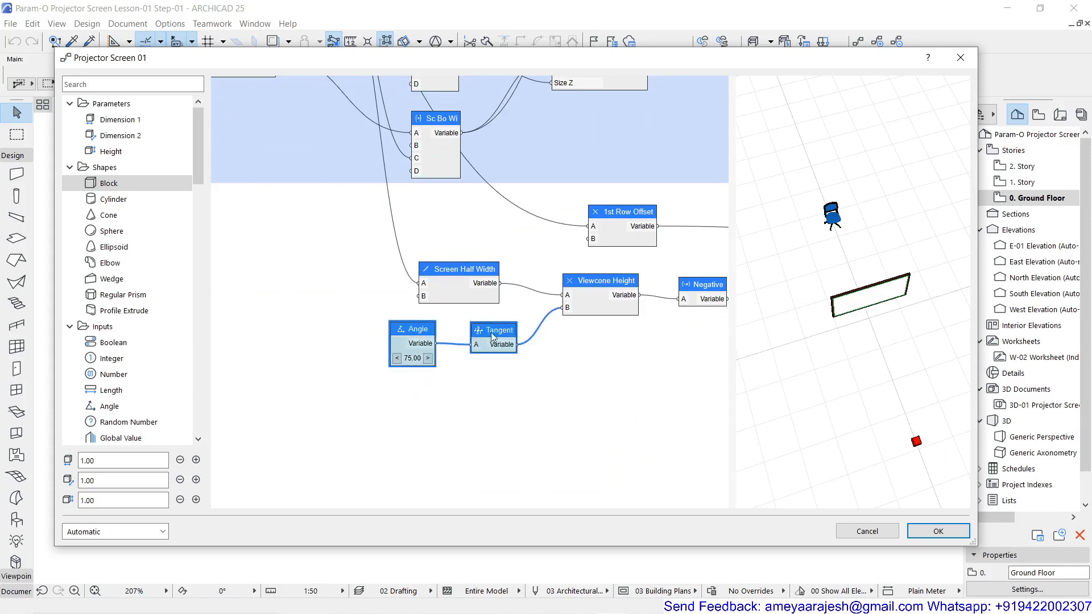
{"action": "left_click_drag", "start_coordinate": [496, 330], "coordinate": [541, 419], "text": "ctrl"}
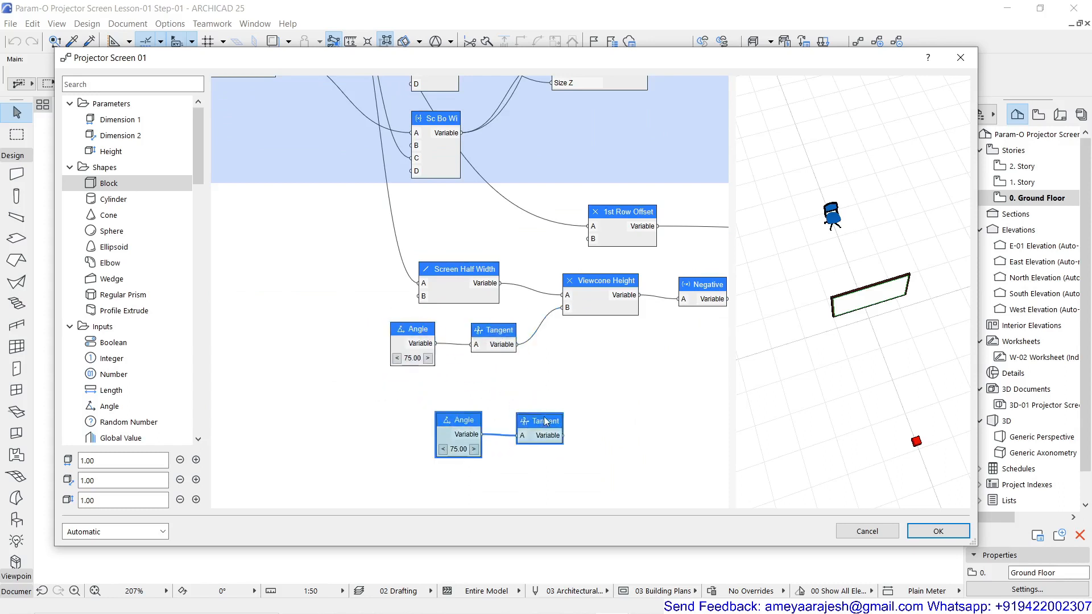
{"action": "scroll", "coordinate": [327, 415], "scroll_direction": "down", "scroll_amount": 4}
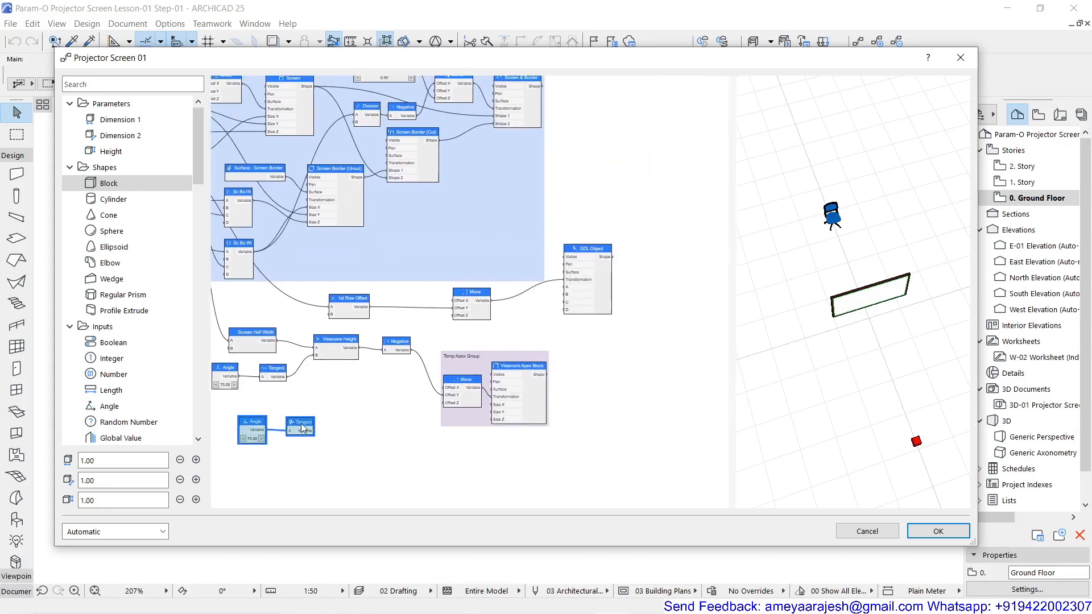
{"action": "left_click_drag", "start_coordinate": [302, 426], "coordinate": [371, 439]}
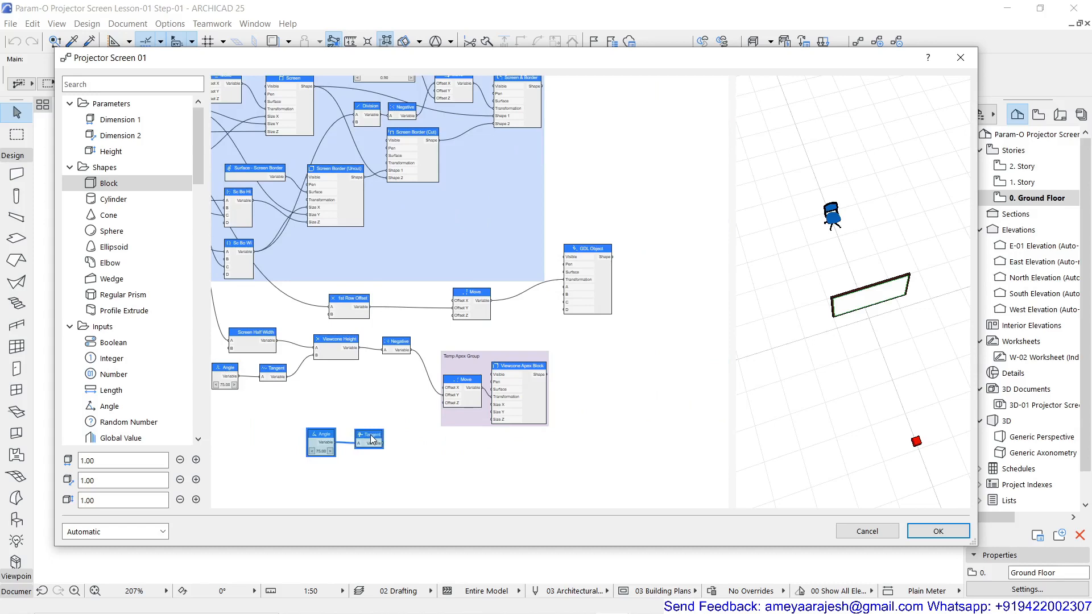
{"action": "left_click_drag", "start_coordinate": [371, 438], "coordinate": [618, 212]}
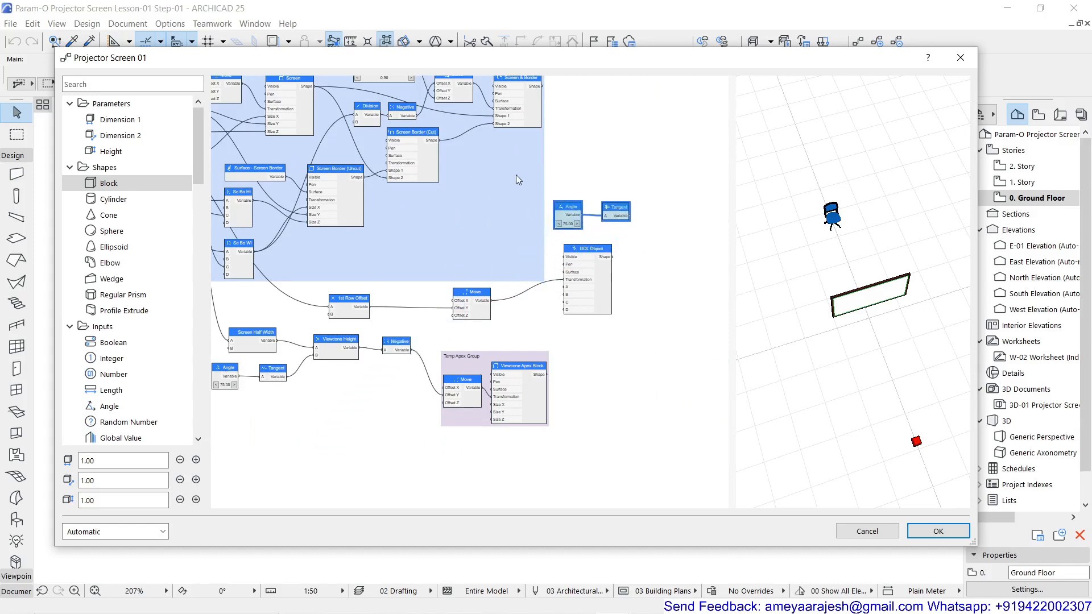
Set the copied Angle node's value to 15.00
{"action": "scroll", "coordinate": [651, 192], "scroll_direction": "up", "scroll_amount": 3}
{"action": "double_click", "coordinate": [540, 219]}
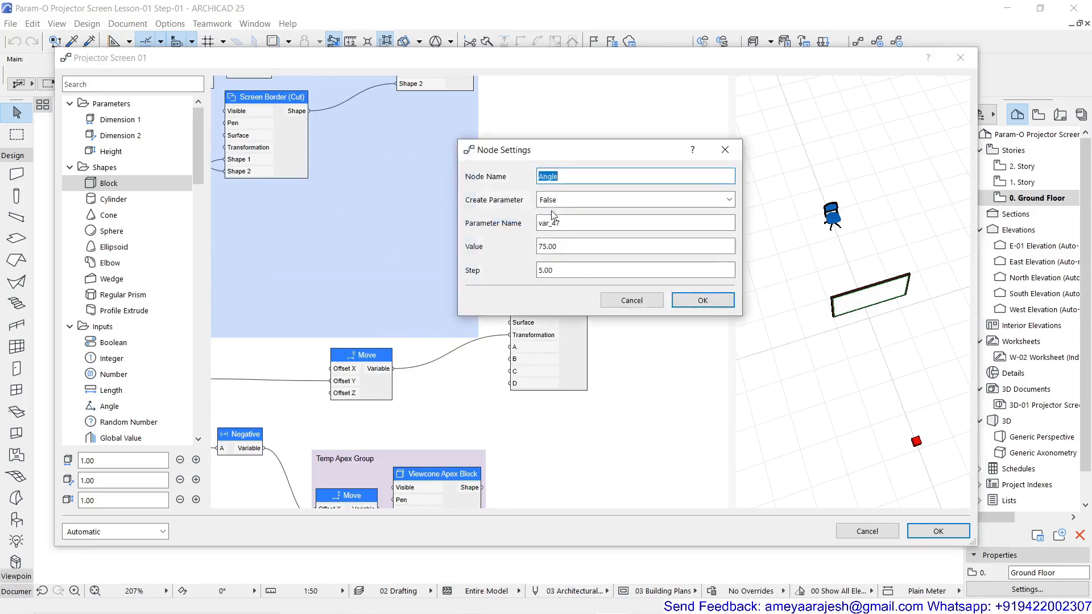
{"action": "left_click", "coordinate": [544, 245]}
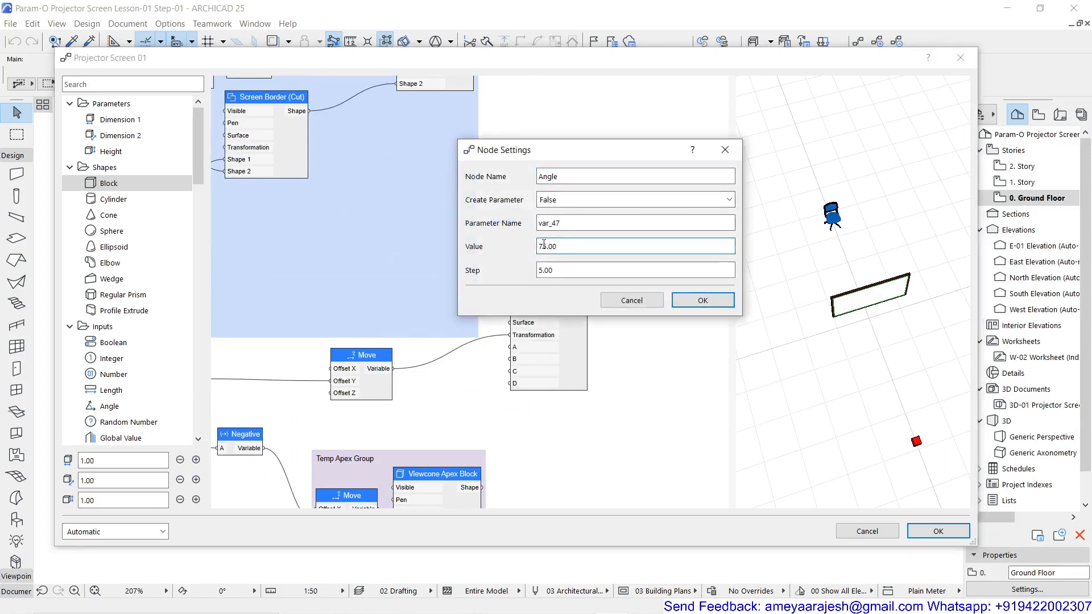
{"action": "type", "text": "1"}
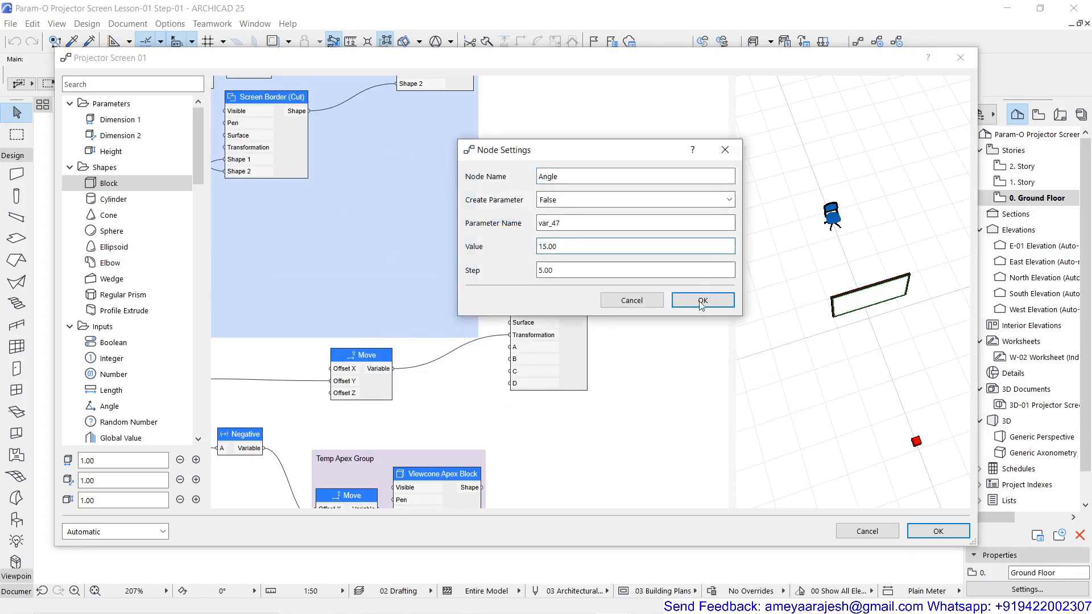
{"action": "left_click", "coordinate": [703, 300]}
{"action": "left_click", "coordinate": [575, 269]}
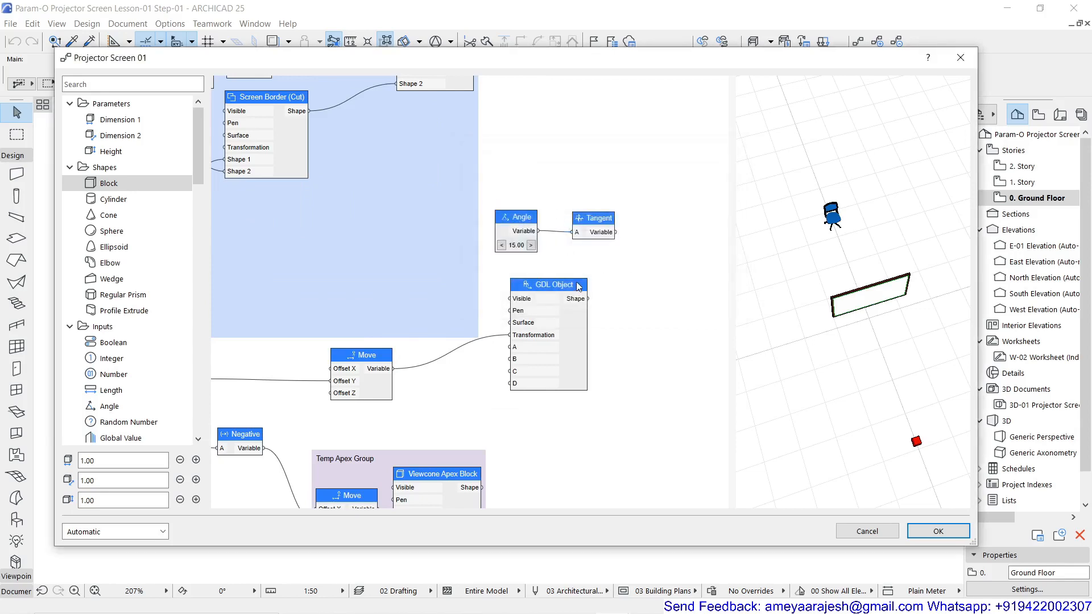
Add an Addition node named Viewcone Ht + 1st Row Offset and place it directly above the copied Angle and Tangent nodes
{"action": "scroll", "coordinate": [577, 282], "scroll_direction": "down", "scroll_amount": 3}
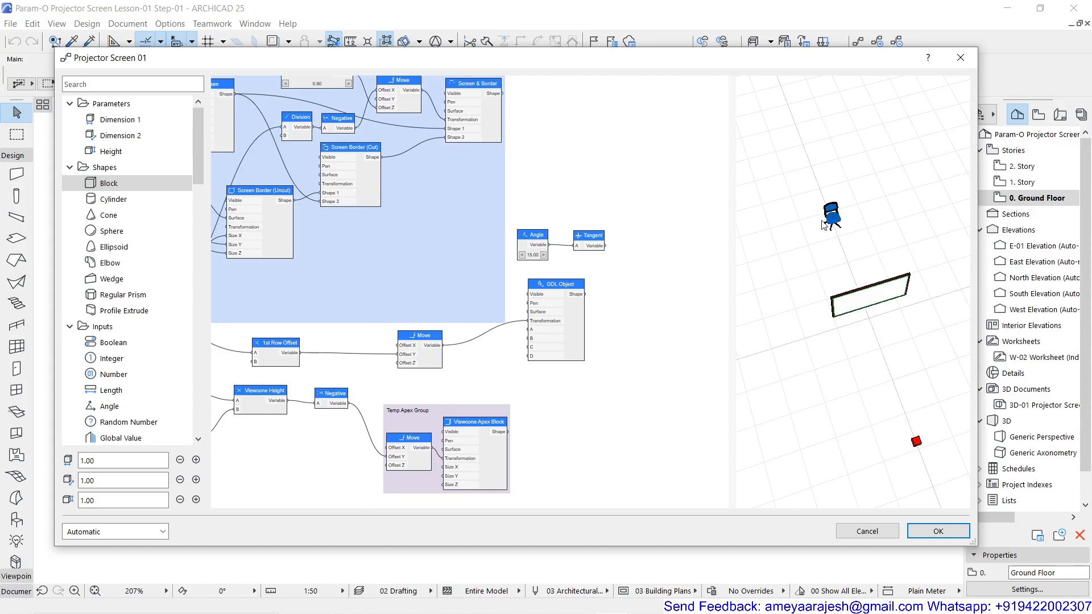
{"action": "double_click", "coordinate": [566, 184]}
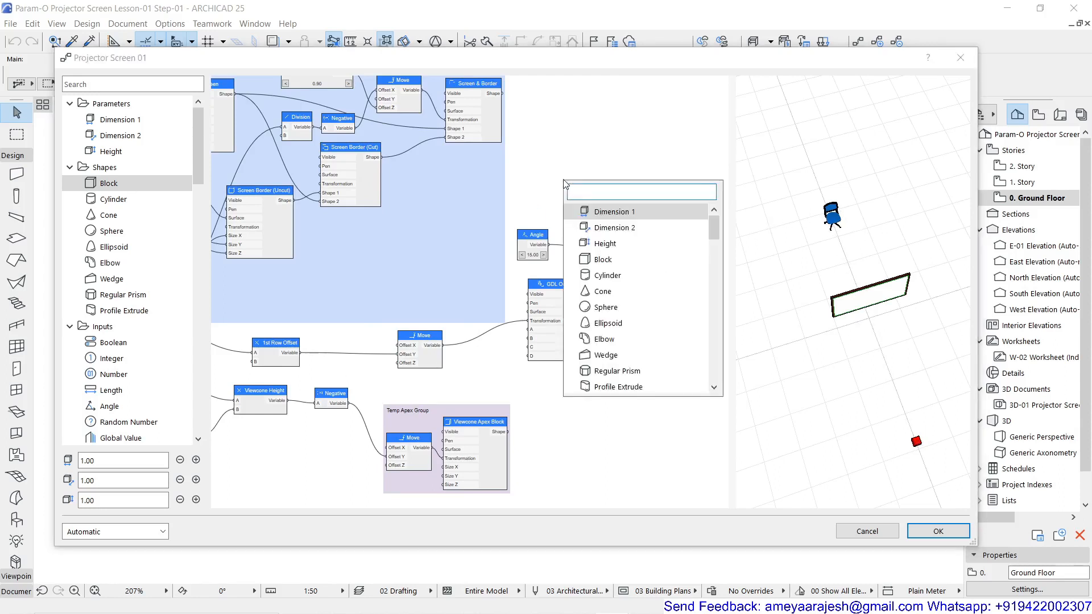
{"action": "type", "text": "add"}
{"action": "left_click", "coordinate": [602, 215]}
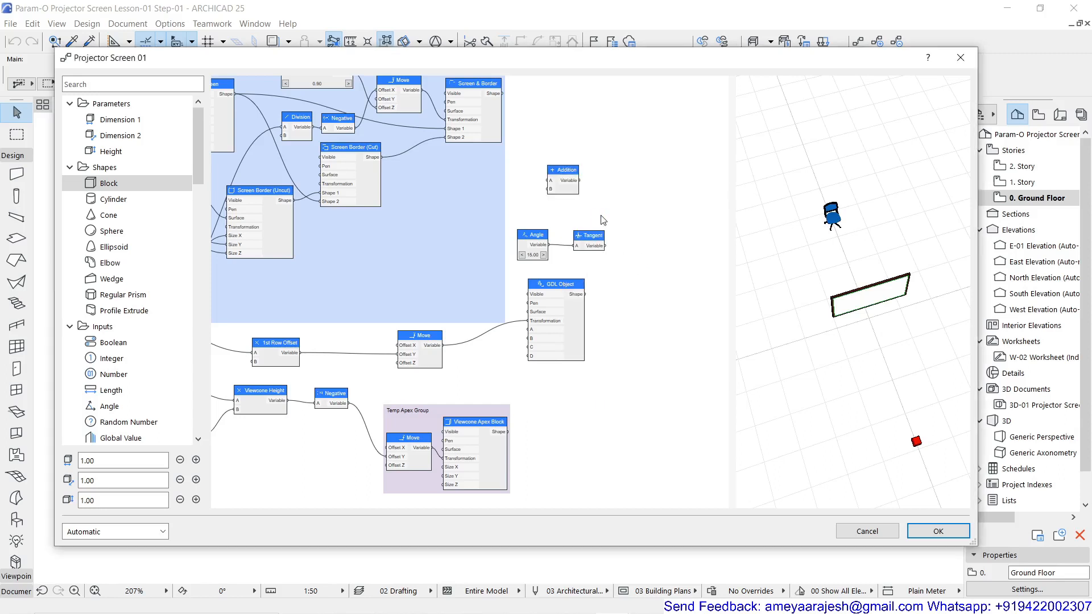
{"action": "double_click", "coordinate": [565, 172]}
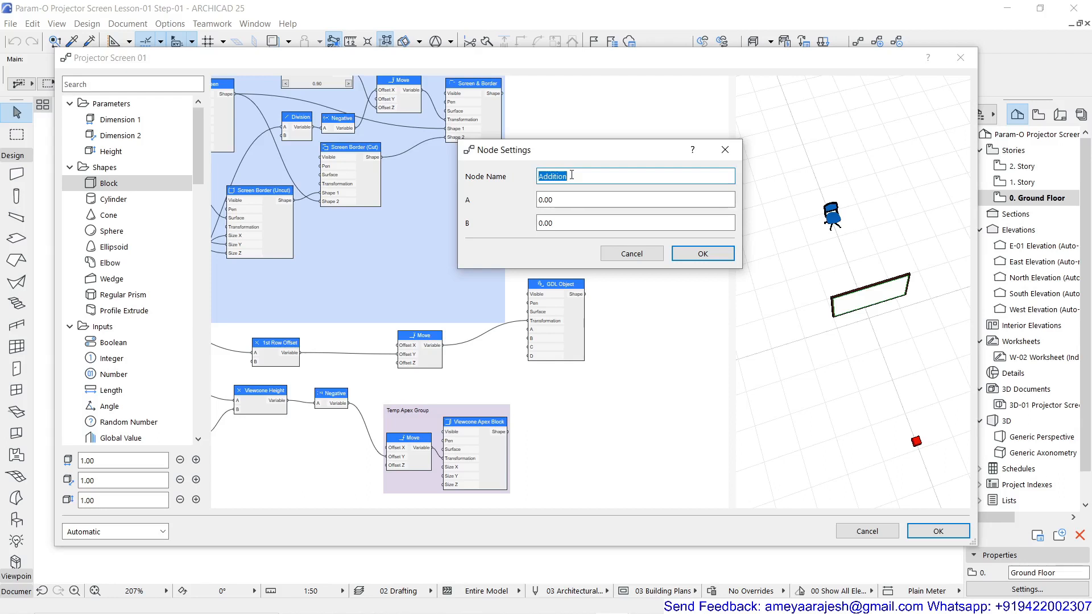
{"action": "type", "text": "Viewcone Ht + 1st Row Offset"}
{"action": "left_click", "coordinate": [700, 254]}
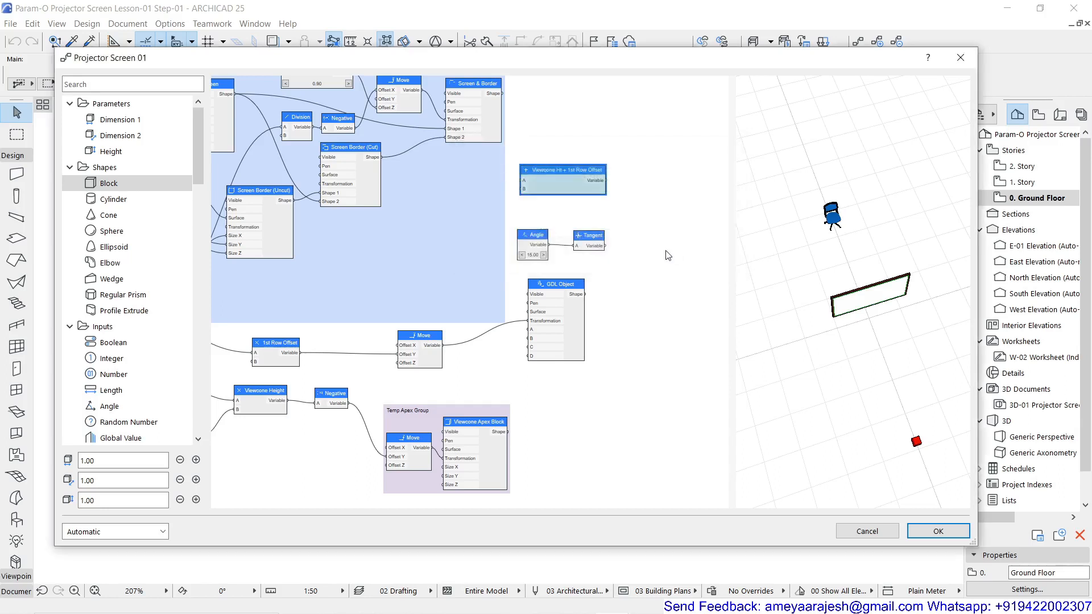
{"action": "left_click_drag", "start_coordinate": [537, 169], "coordinate": [537, 193]}
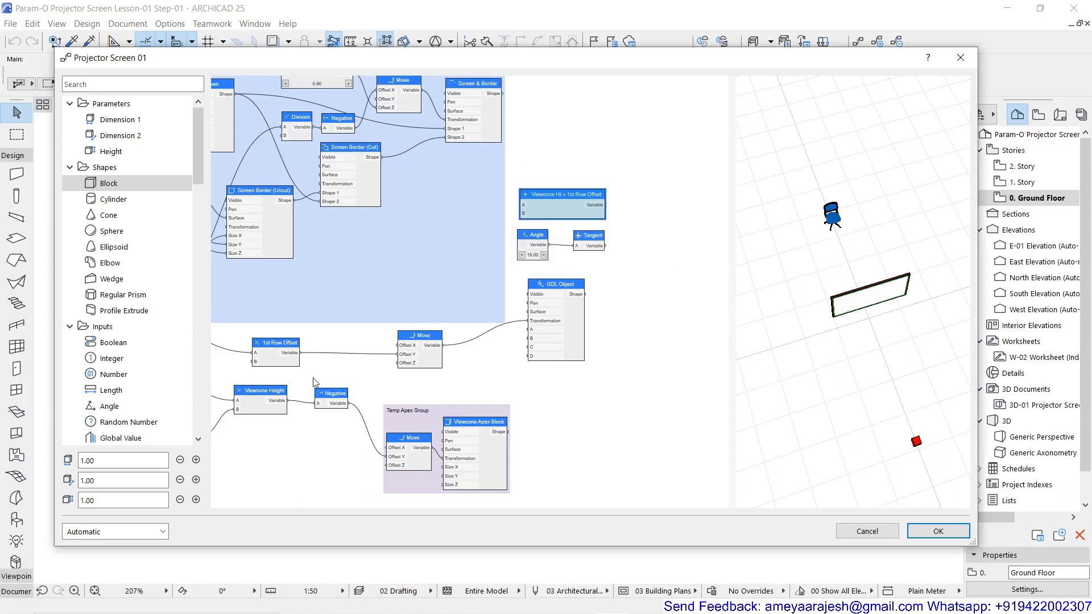
Connect 1st Row Offset's output to input A and Viewcone Height's output to input B of the Viewcone Ht + 1st Row Offset node
{"action": "left_click_drag", "start_coordinate": [438, 255], "coordinate": [522, 204]}
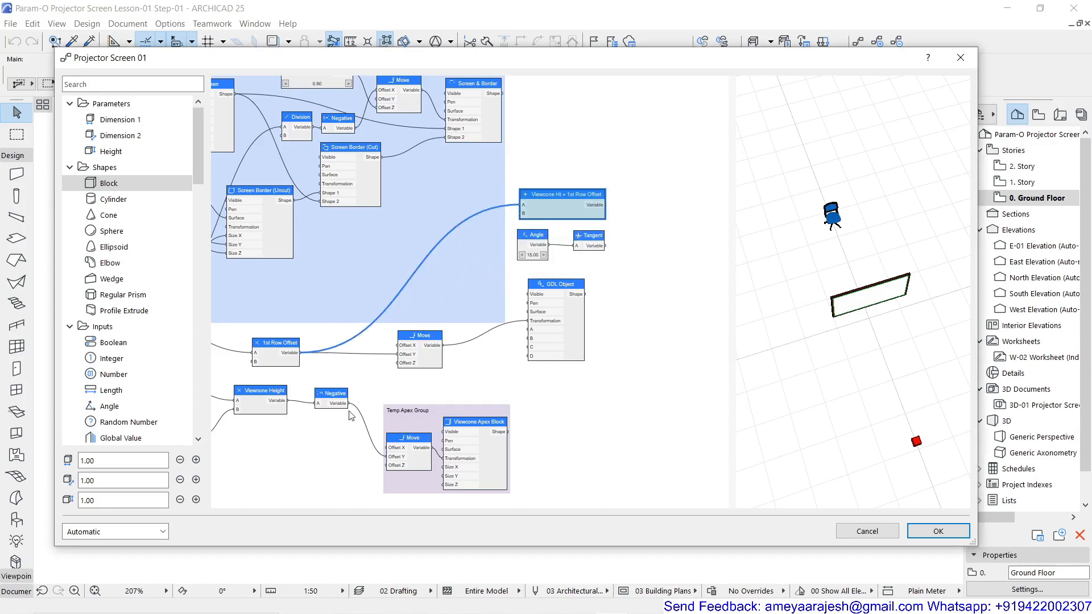
{"action": "scroll", "coordinate": [291, 407], "scroll_direction": "up", "scroll_amount": 1}
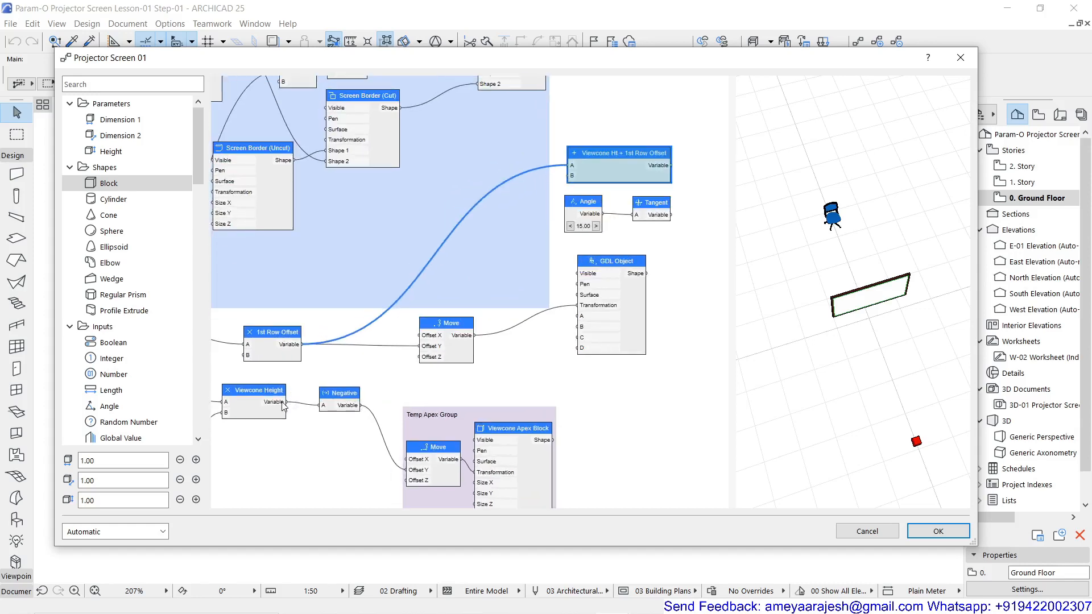
{"action": "left_click_drag", "start_coordinate": [286, 403], "coordinate": [573, 183]}
Duplicate the Viewcone Height multiplication node and place the copy beside the Viewcone Ht + 1st Row Offset node, past its output side
{"action": "scroll", "coordinate": [503, 236], "scroll_direction": "down", "scroll_amount": 3}
{"action": "scroll", "coordinate": [495, 234], "scroll_direction": "up", "scroll_amount": 2}
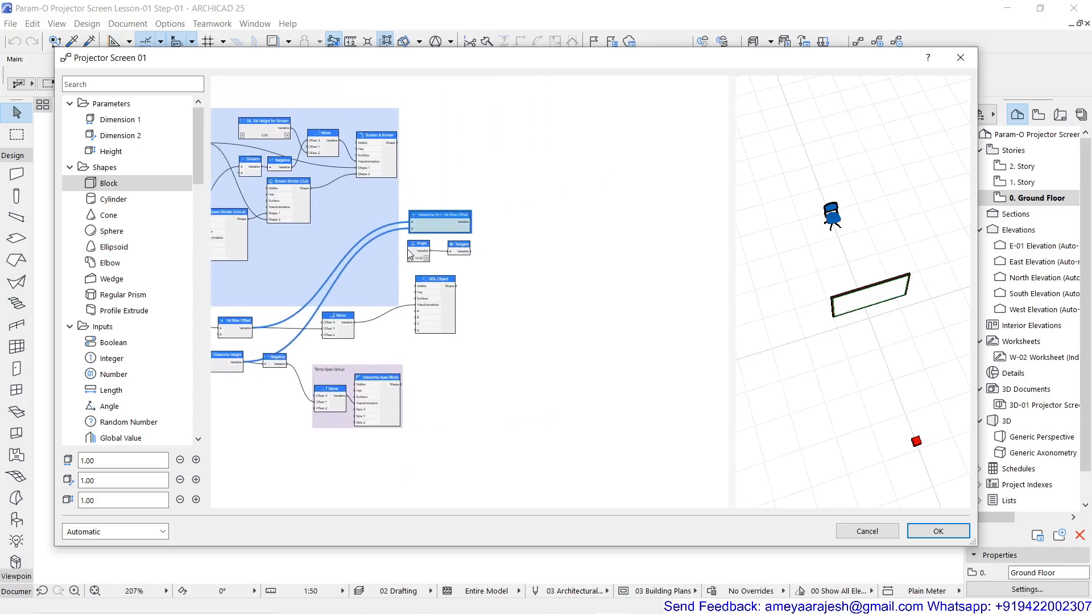
{"action": "scroll", "coordinate": [488, 230], "scroll_direction": "up", "scroll_amount": 1}
{"action": "scroll", "coordinate": [516, 265], "scroll_direction": "down", "scroll_amount": 3}
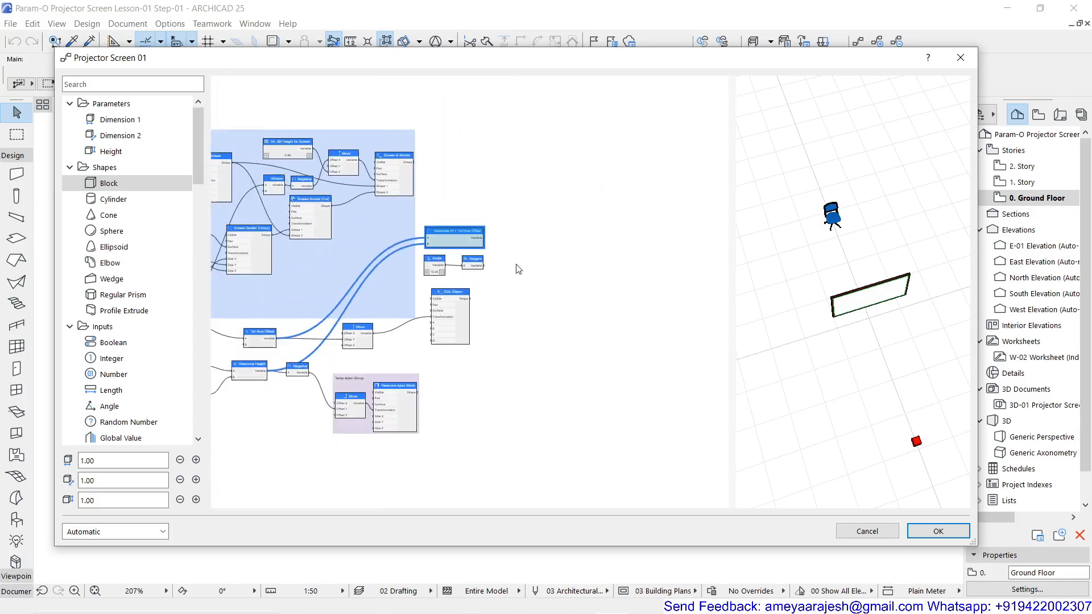
{"action": "middle_click_drag", "start_coordinate": [373, 336], "coordinate": [575, 303]}
{"action": "scroll", "coordinate": [421, 350], "scroll_direction": "up", "scroll_amount": 3}
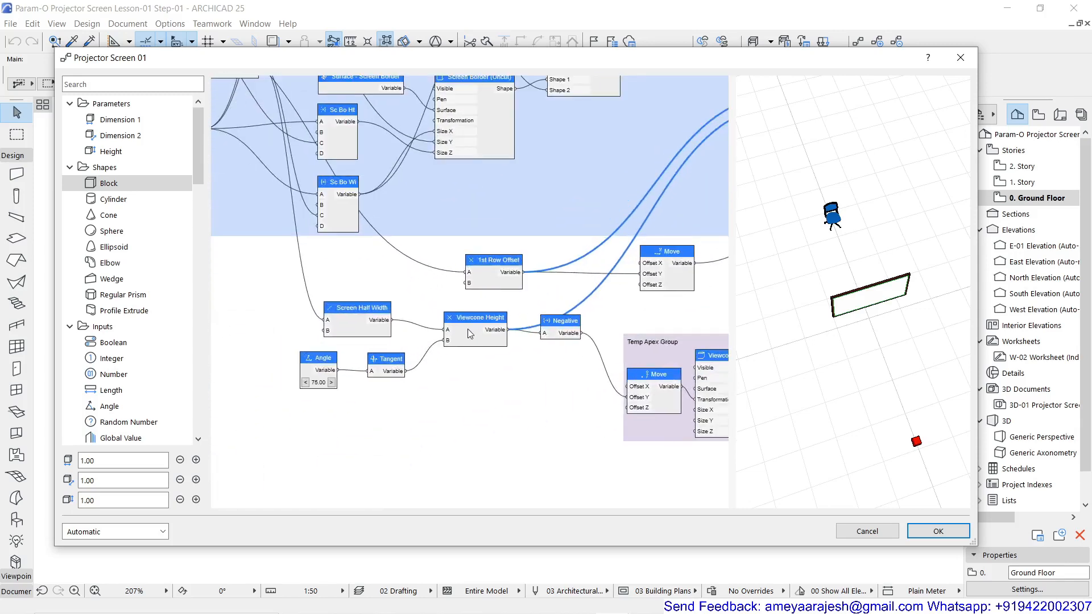
{"action": "scroll", "coordinate": [472, 323], "scroll_direction": "down", "scroll_amount": 3}
{"action": "middle_click_drag", "start_coordinate": [472, 323], "coordinate": [277, 331]}
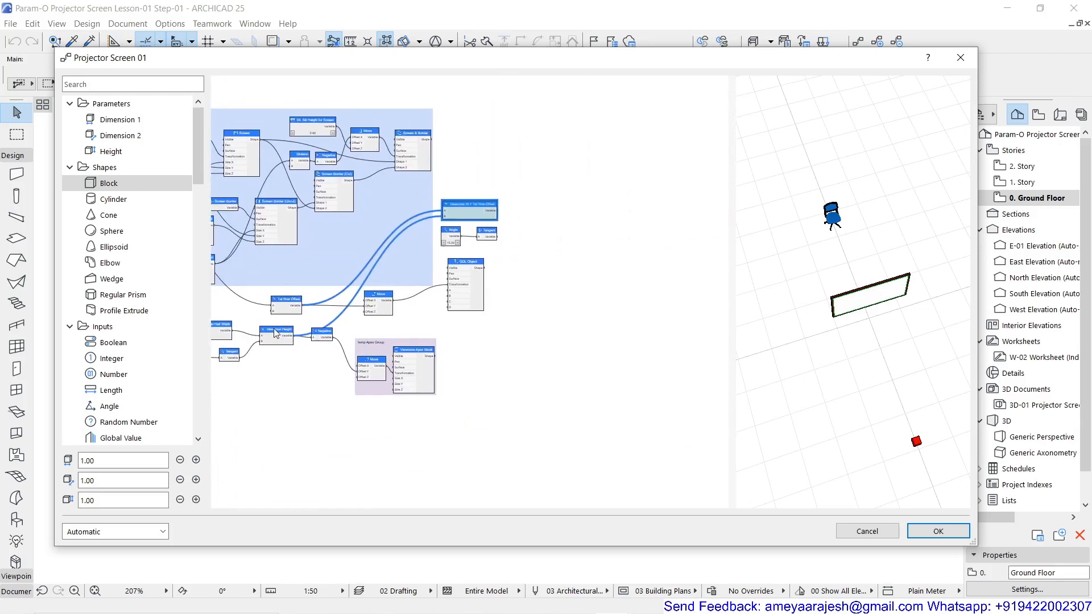
{"action": "left_click", "coordinate": [276, 331]}
{"action": "scroll", "coordinate": [276, 331], "scroll_direction": "up", "scroll_amount": 3}
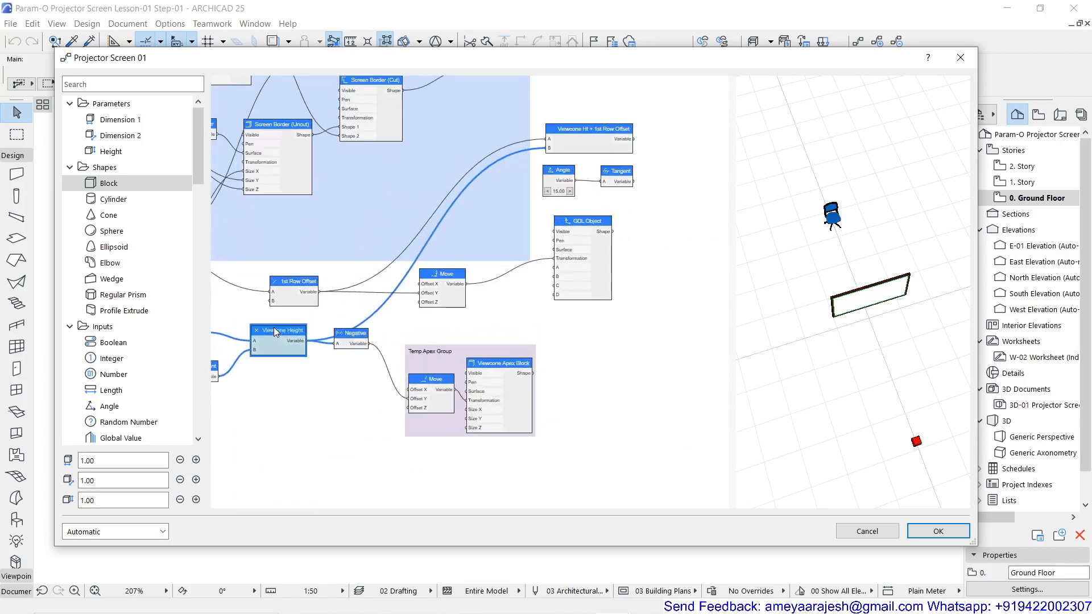
{"action": "left_click_drag", "start_coordinate": [274, 329], "coordinate": [681, 144], "text": "ctrl"}
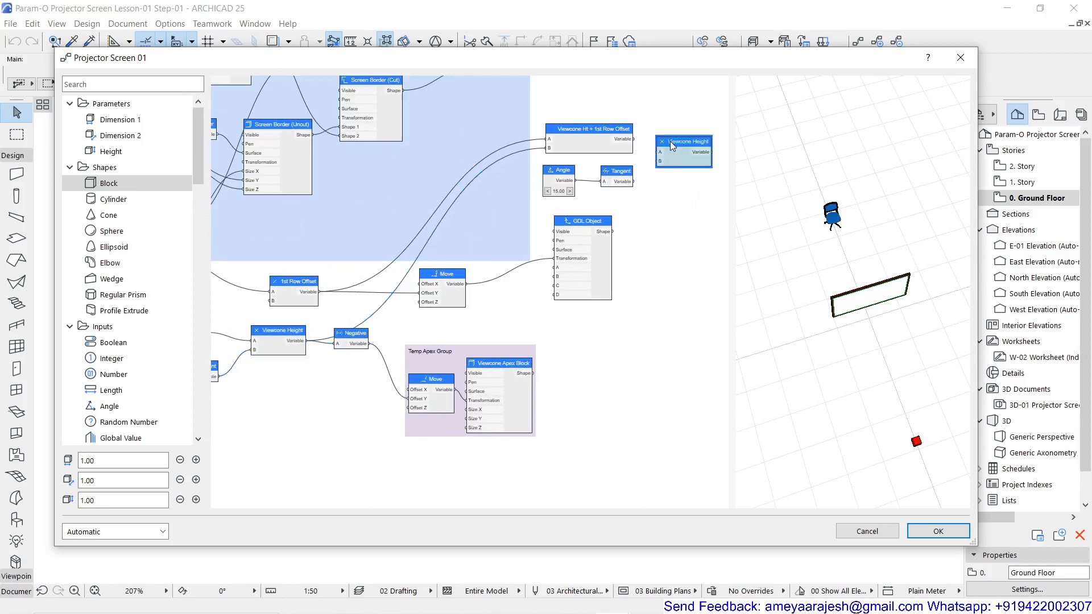
Rename the copied Viewcone Height multiplication node as 1st Row Half Width
{"action": "double_click", "coordinate": [690, 142]}
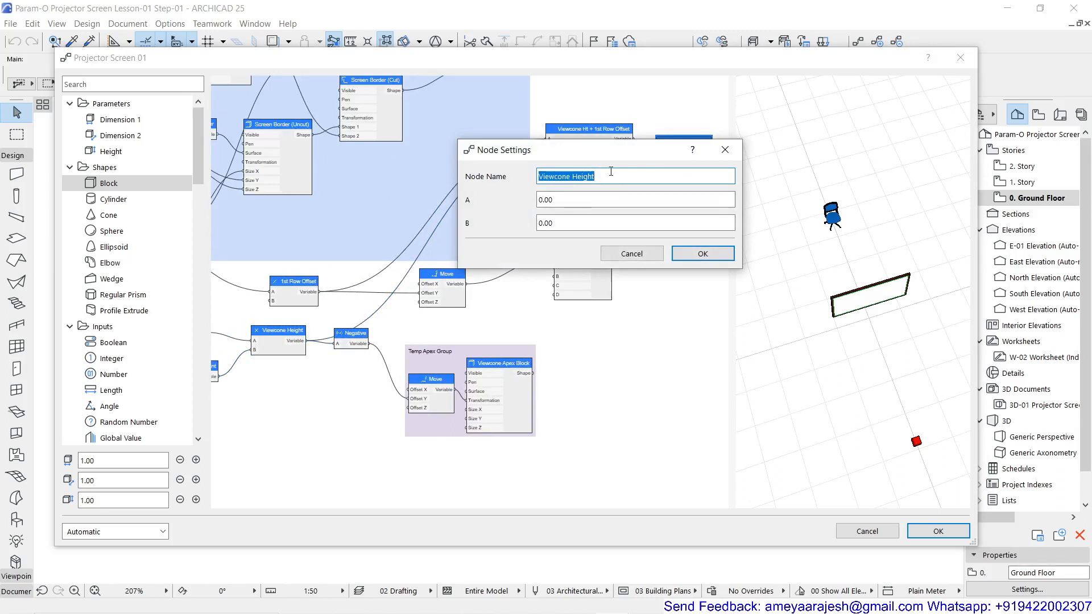
{"action": "type", "text": "1st Row"}
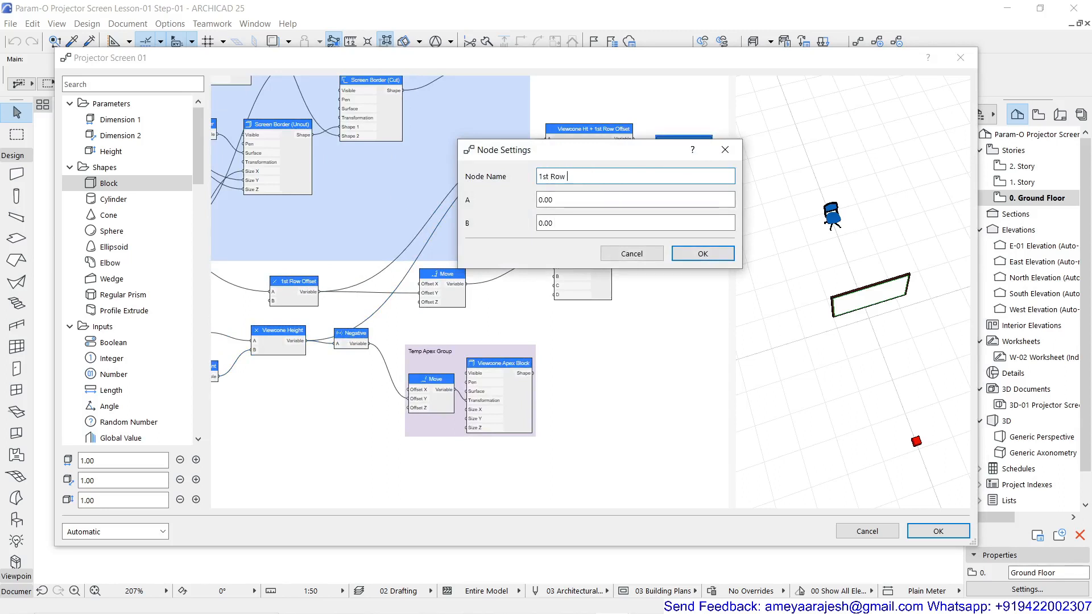
{"action": "type", "text": " Half Width"}
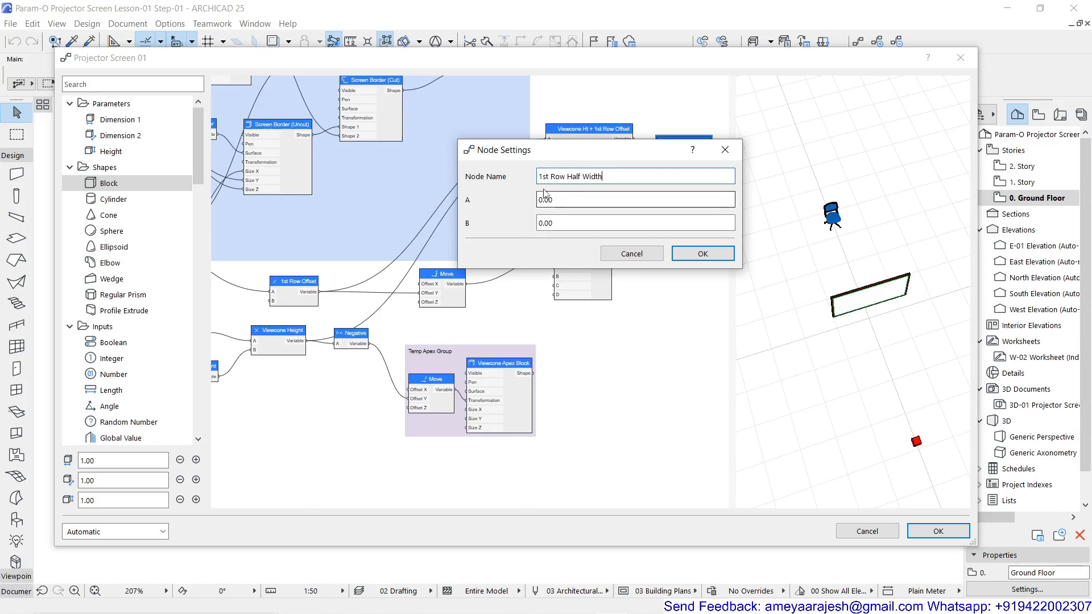
{"action": "left_click", "coordinate": [704, 254]}
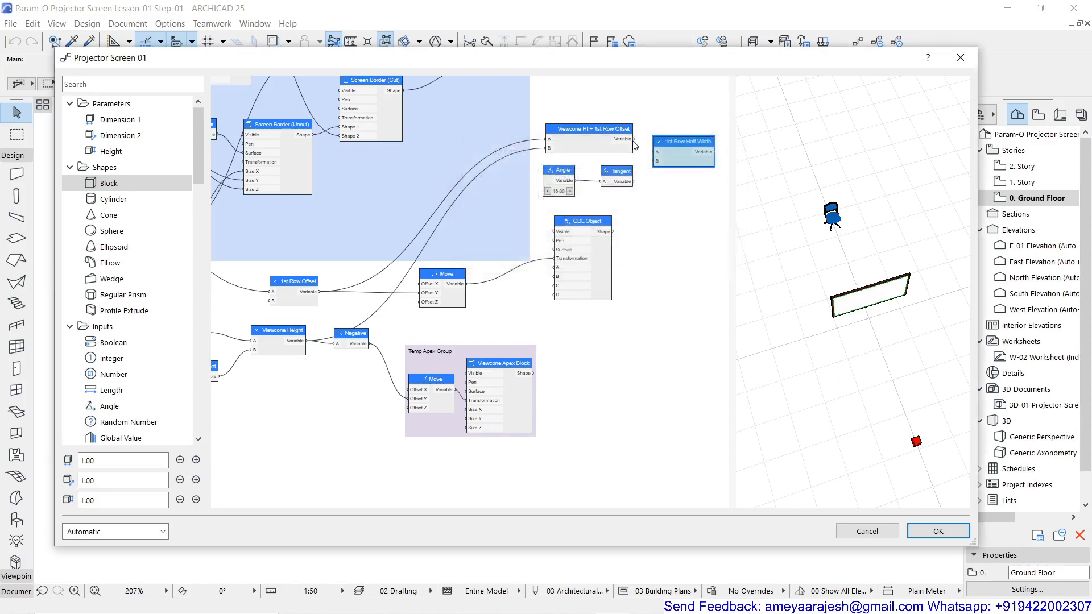
Connect Viewcone Ht + 1st Row Offset's output to input A and Tangent's output to input B of 1st Row Half Width
{"action": "scroll", "coordinate": [636, 147], "scroll_direction": "up", "scroll_amount": 2}
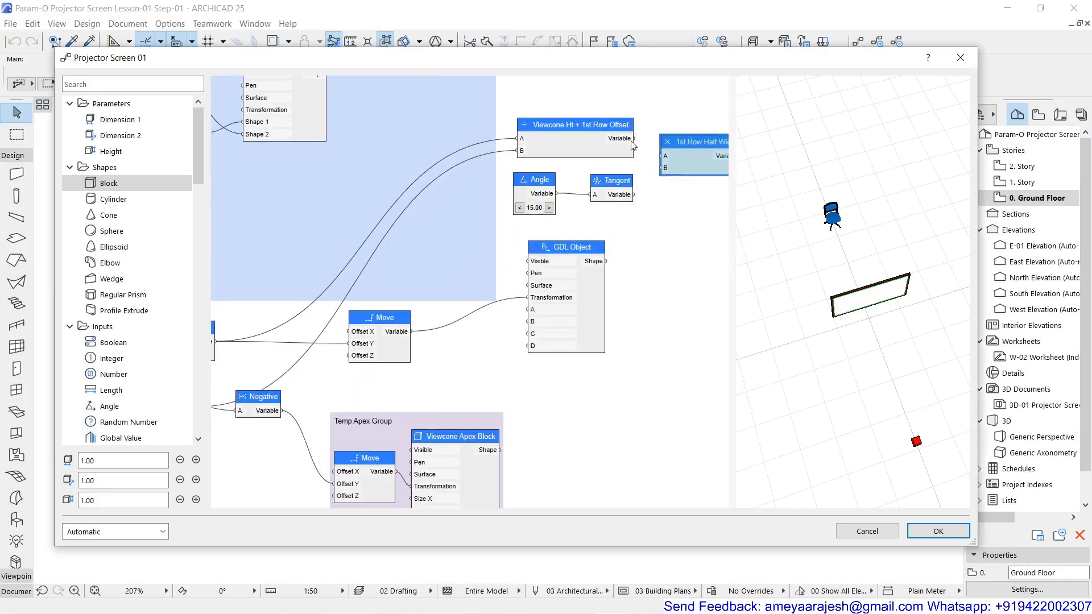
{"action": "scroll", "coordinate": [633, 146], "scroll_direction": "down", "scroll_amount": 1}
{"action": "left_click_drag", "start_coordinate": [634, 139], "coordinate": [660, 165]}
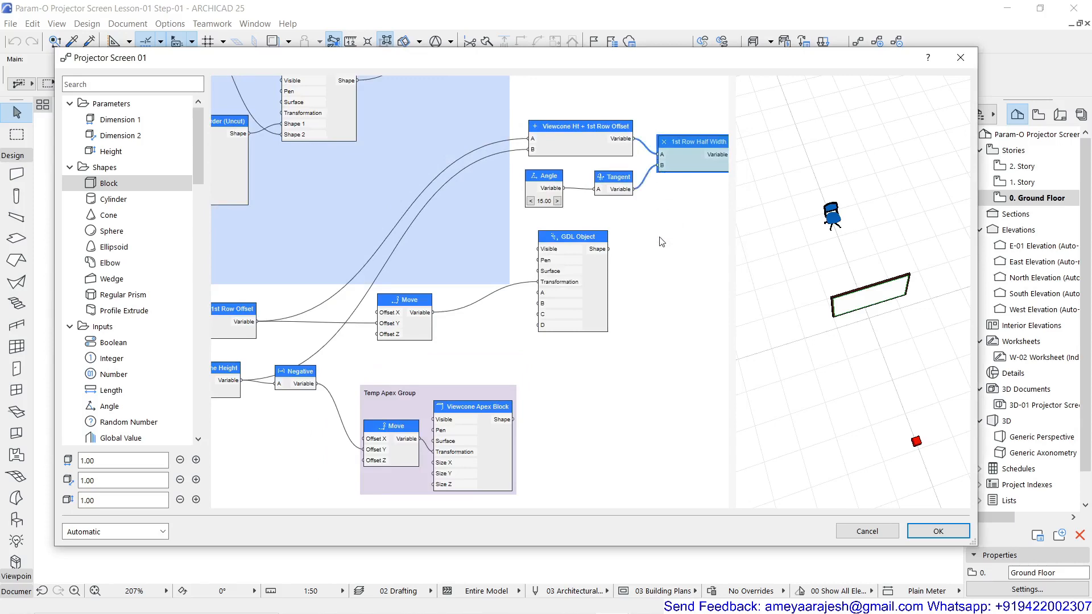
Move the GDL Object node out past the output side of the 1st Row Half Width node
{"action": "scroll", "coordinate": [663, 242], "scroll_direction": "down", "scroll_amount": 1}
{"action": "scroll", "coordinate": [652, 217], "scroll_direction": "down", "scroll_amount": 1}
{"action": "middle_click_drag", "start_coordinate": [650, 213], "coordinate": [545, 214]}
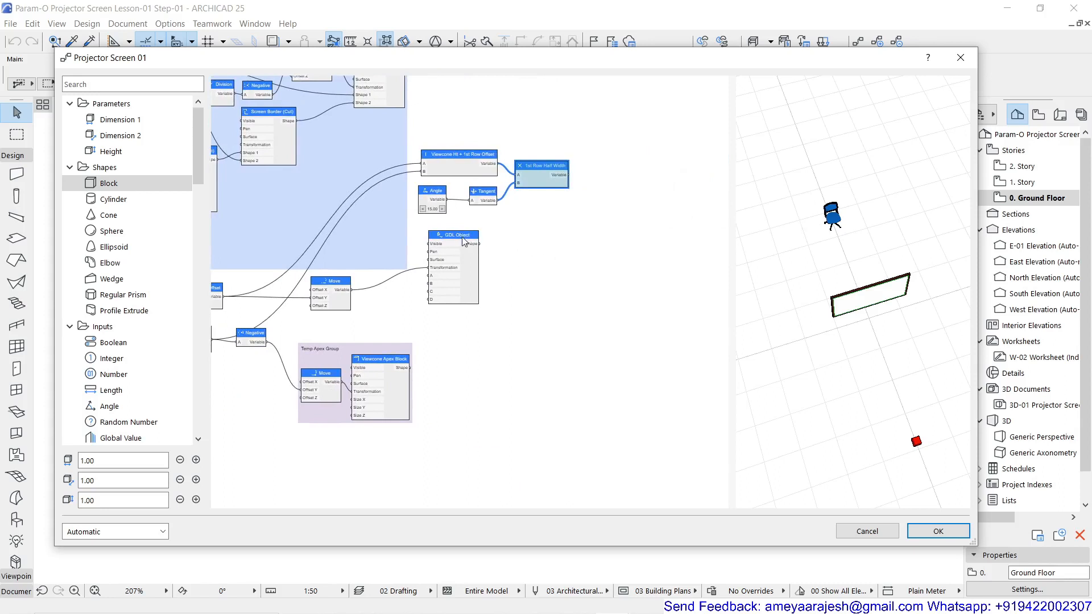
{"action": "left_click_drag", "start_coordinate": [463, 242], "coordinate": [636, 196]}
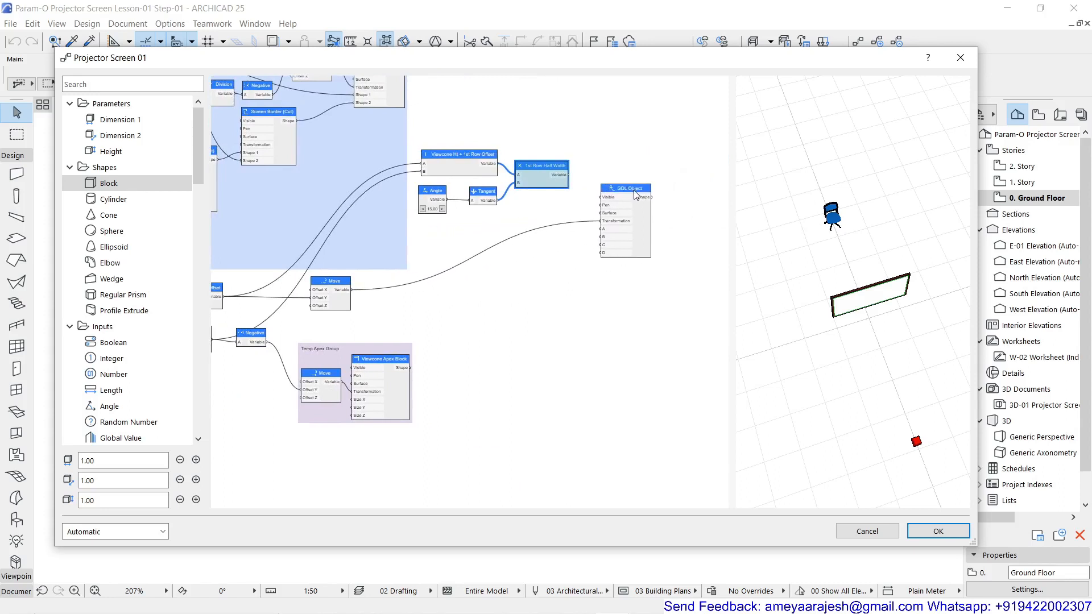
{"action": "scroll", "coordinate": [630, 193], "scroll_direction": "up", "scroll_amount": 2}
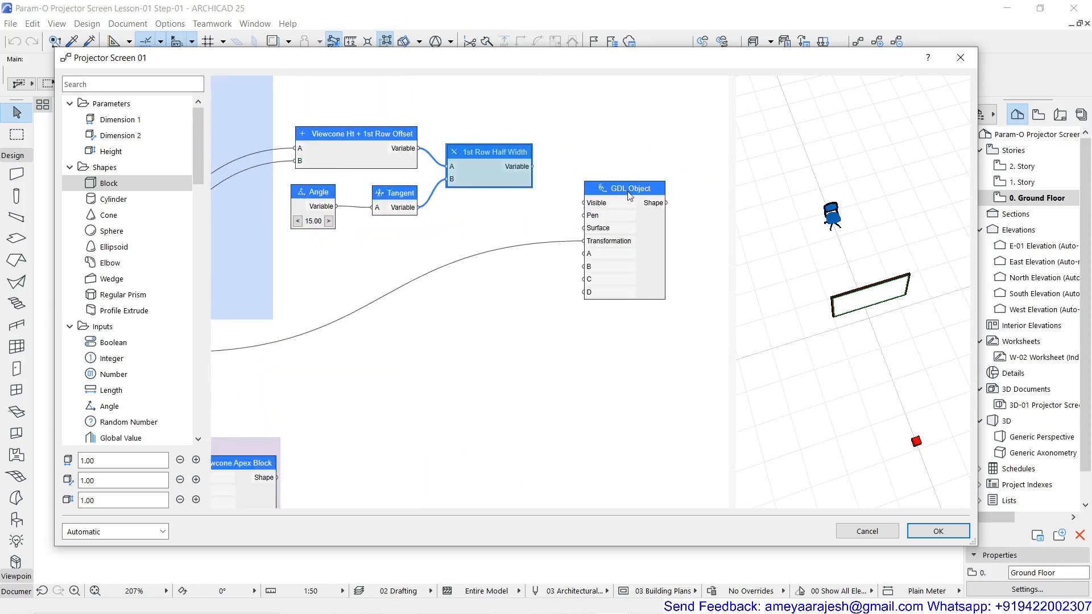
Place the Move node between 1st Row Half Width and GDL Object, and shift GDL Object slightly farther out
{"action": "scroll", "coordinate": [630, 195], "scroll_direction": "down", "scroll_amount": 2}
{"action": "middle_click_drag", "start_coordinate": [586, 267], "coordinate": [650, 266]}
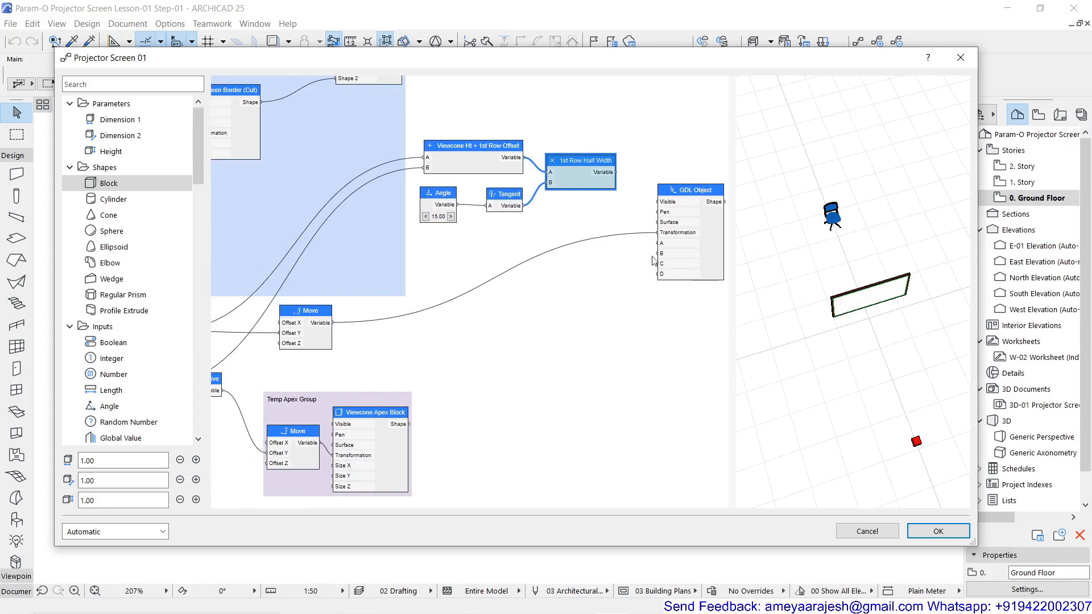
{"action": "left_click_drag", "start_coordinate": [319, 314], "coordinate": [598, 232]}
{"action": "middle_click_drag", "start_coordinate": [598, 233], "coordinate": [366, 267]}
{"action": "left_click_drag", "start_coordinate": [465, 228], "coordinate": [505, 221]}
{"action": "left_click_drag", "start_coordinate": [365, 266], "coordinate": [423, 249]}
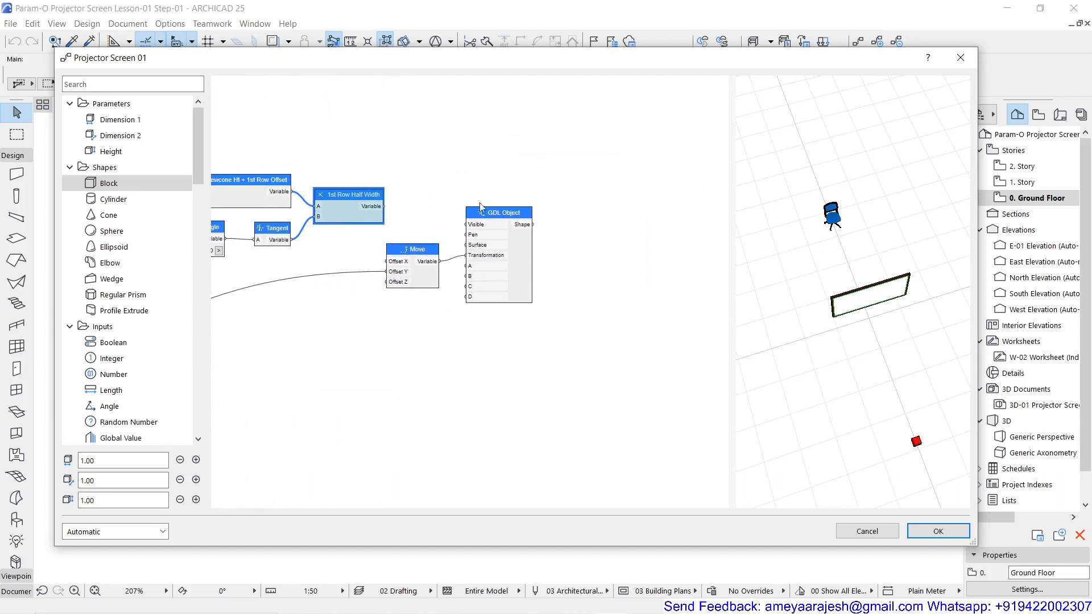
{"action": "scroll", "coordinate": [480, 207], "scroll_direction": "up", "scroll_amount": 2}
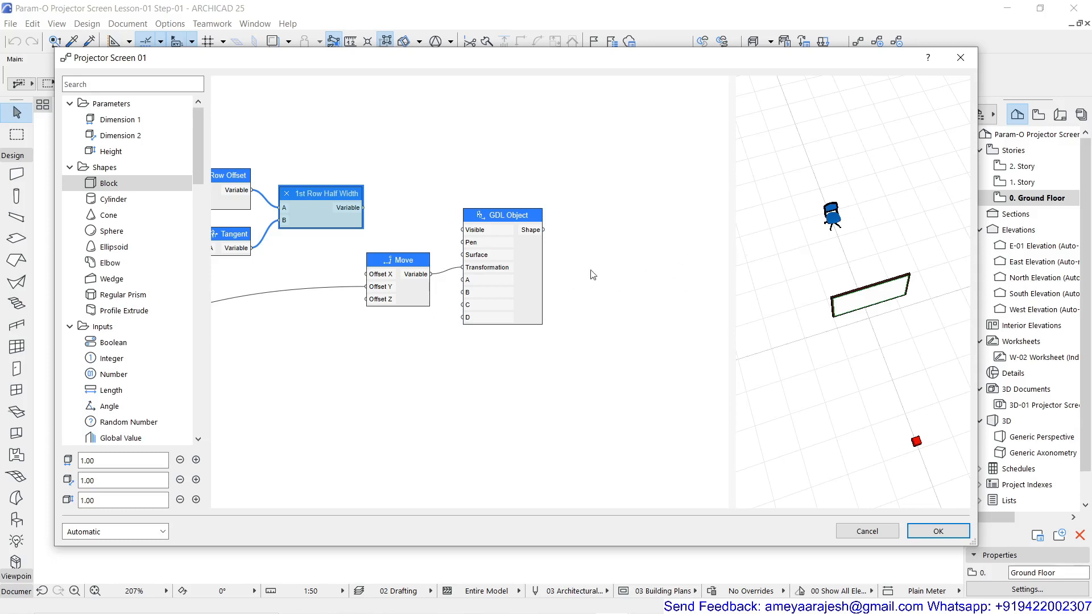
{"action": "left_click_drag", "start_coordinate": [504, 222], "coordinate": [538, 202]}
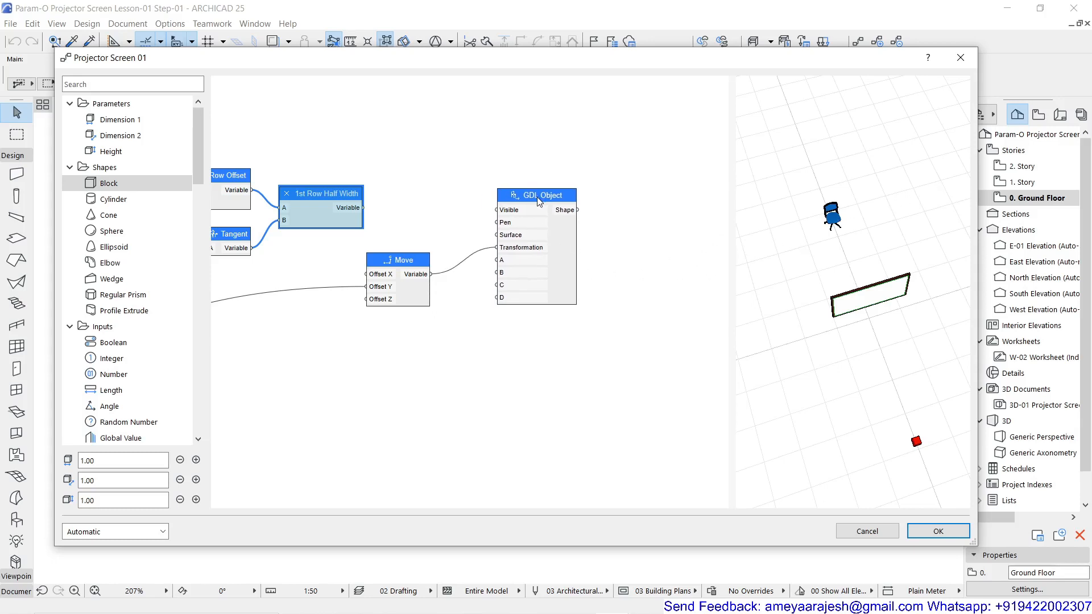
Add a Negative node beside 1st Row Half Width and connect 1st Row Half Width's output to its input A
{"action": "double_click", "coordinate": [387, 218]}
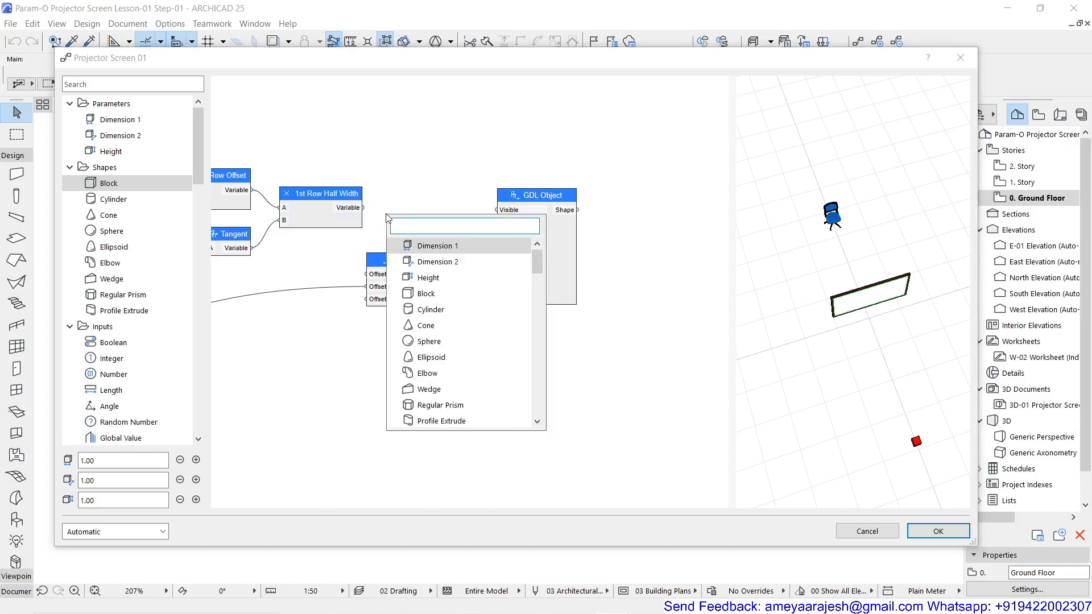
{"action": "type", "text": "ne"}
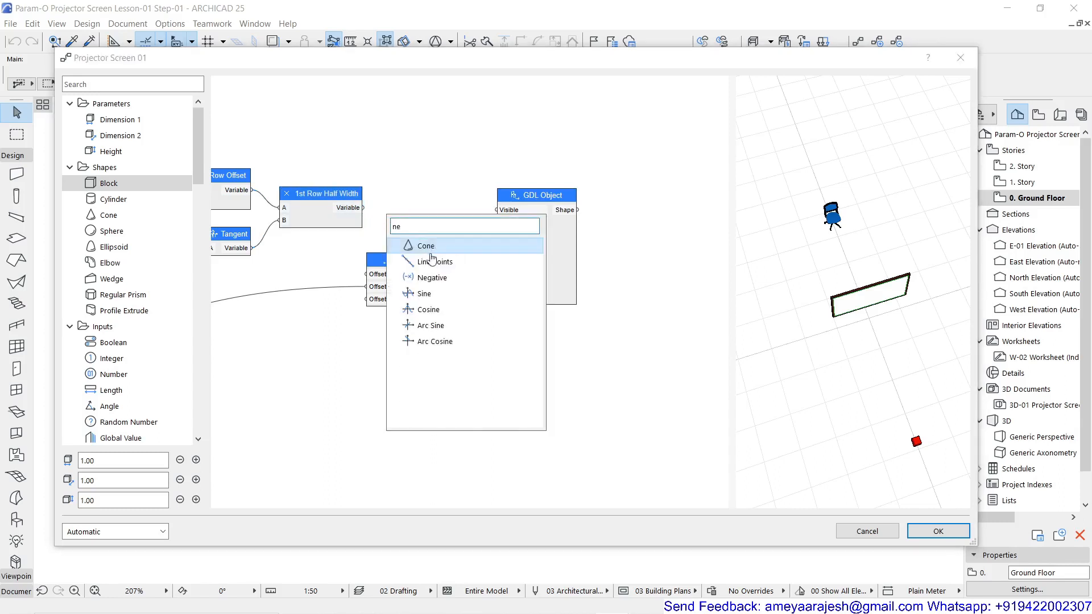
{"action": "left_click", "coordinate": [432, 278]}
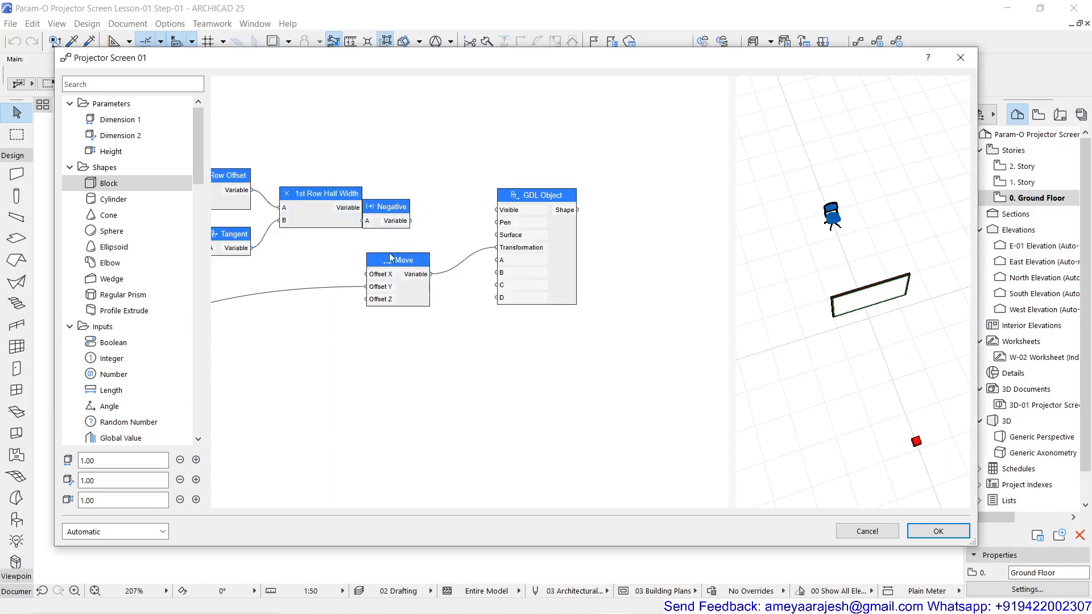
{"action": "left_click_drag", "start_coordinate": [395, 261], "coordinate": [442, 262]}
{"action": "mouse_move", "coordinate": [393, 215]}
{"action": "left_mouse_down"}
{"action": "mouse_move", "coordinate": [423, 212]}
{"action": "mouse_move", "coordinate": [387, 219]}
{"action": "left_mouse_up"}
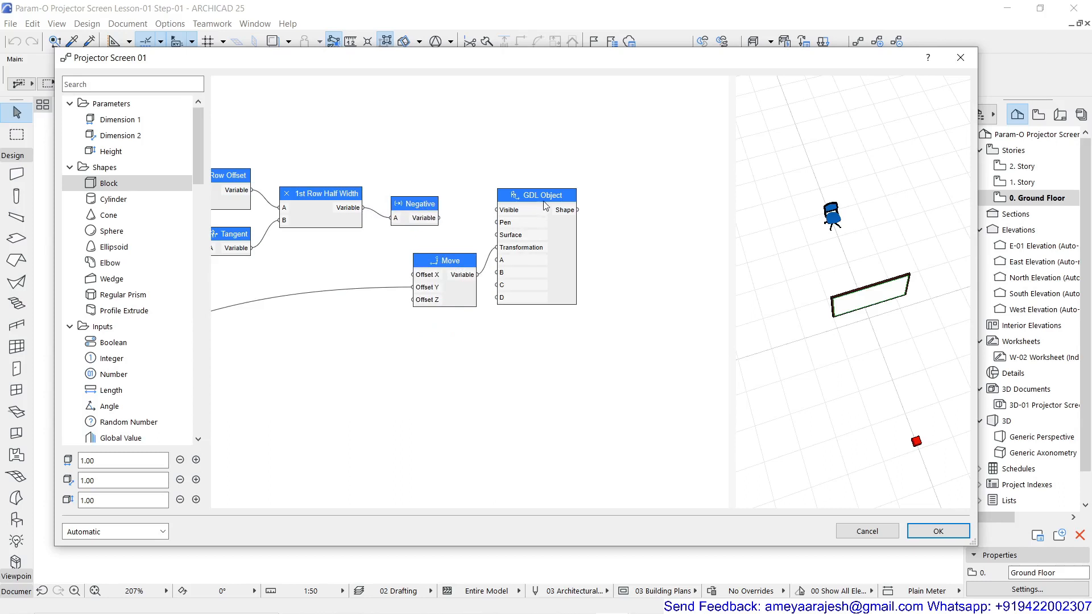
Shift the GDL Object and Move nodes farther out and connect Negative's output to the Move node's Offset X
{"action": "left_click_drag", "start_coordinate": [545, 203], "coordinate": [614, 201]}
{"action": "left_click_drag", "start_coordinate": [453, 265], "coordinate": [518, 229]}
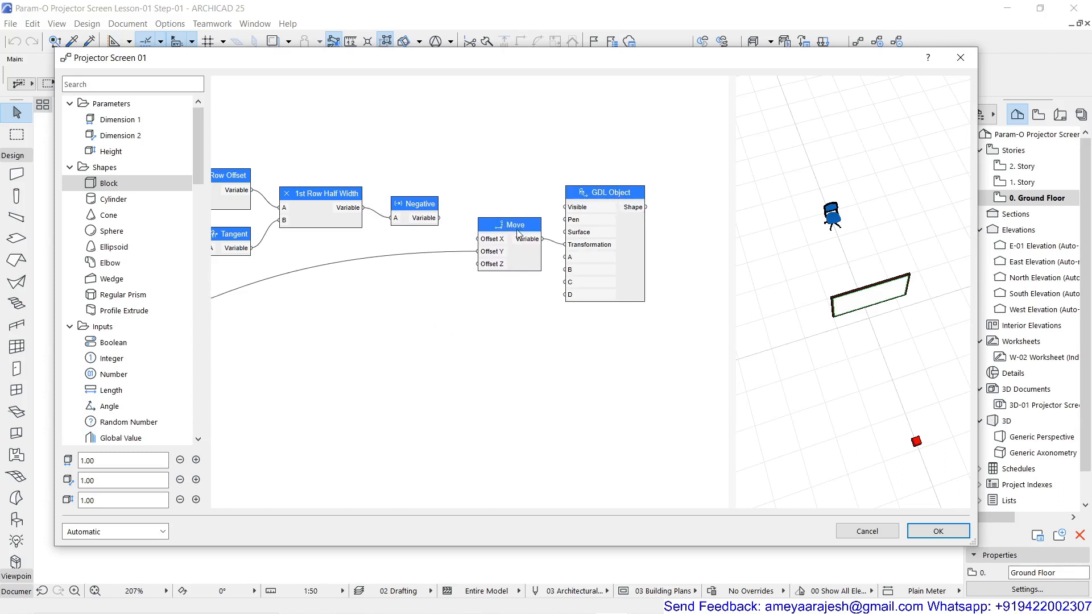
{"action": "left_click_drag", "start_coordinate": [439, 219], "coordinate": [479, 239]}
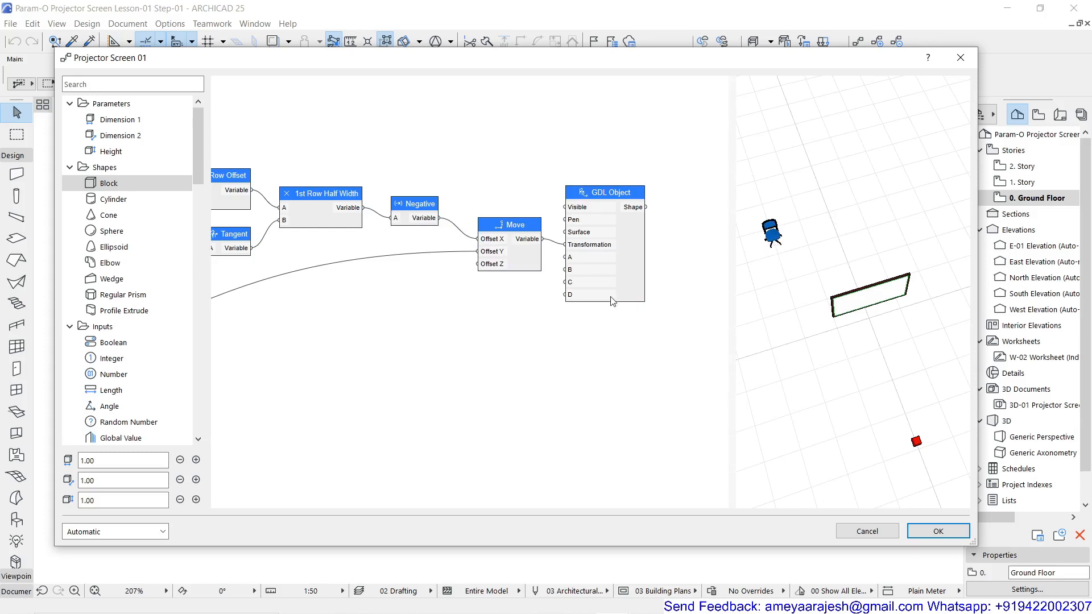
Add a Multiplication node above the Negative node that follows 1st Row Half Width
{"action": "scroll", "coordinate": [612, 299], "scroll_direction": "down", "scroll_amount": 3}
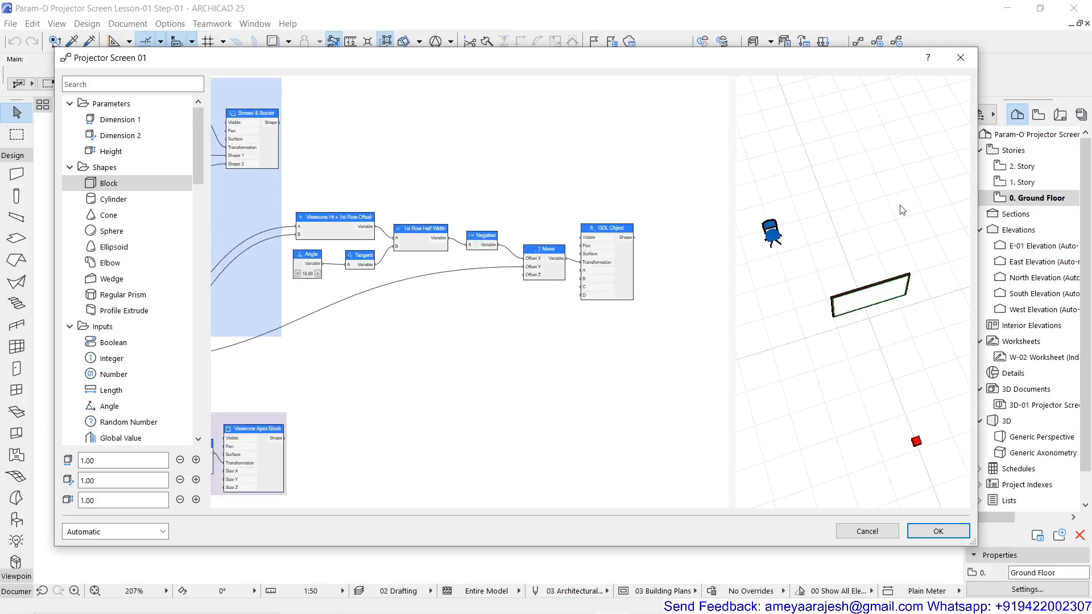
{"action": "scroll", "coordinate": [529, 278], "scroll_direction": "up", "scroll_amount": 2}
{"action": "scroll", "coordinate": [529, 278], "scroll_direction": "up", "scroll_amount": 1}
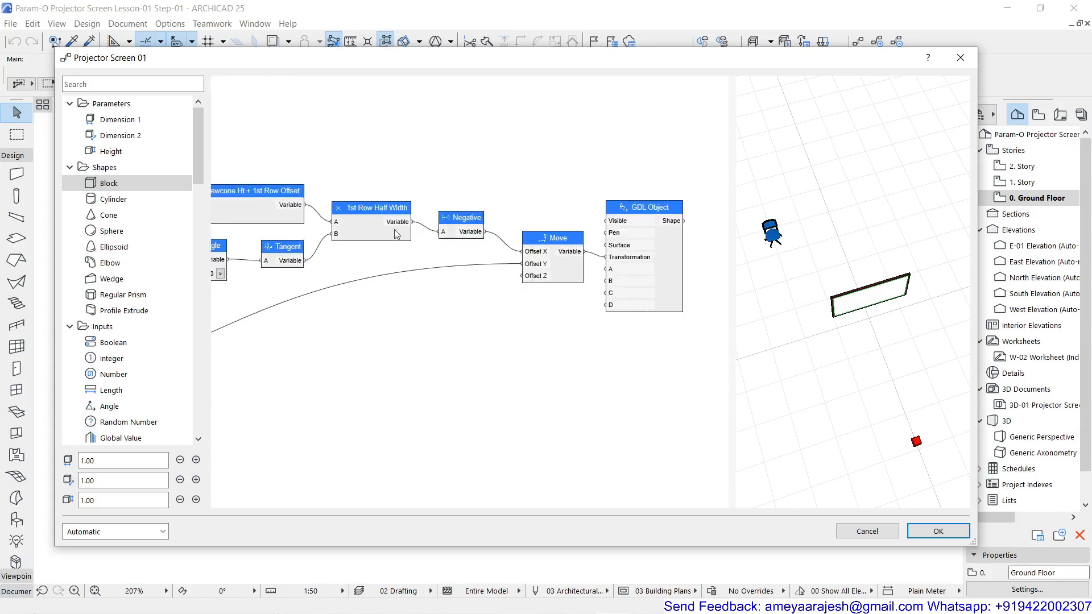
{"action": "double_click", "coordinate": [478, 151]}
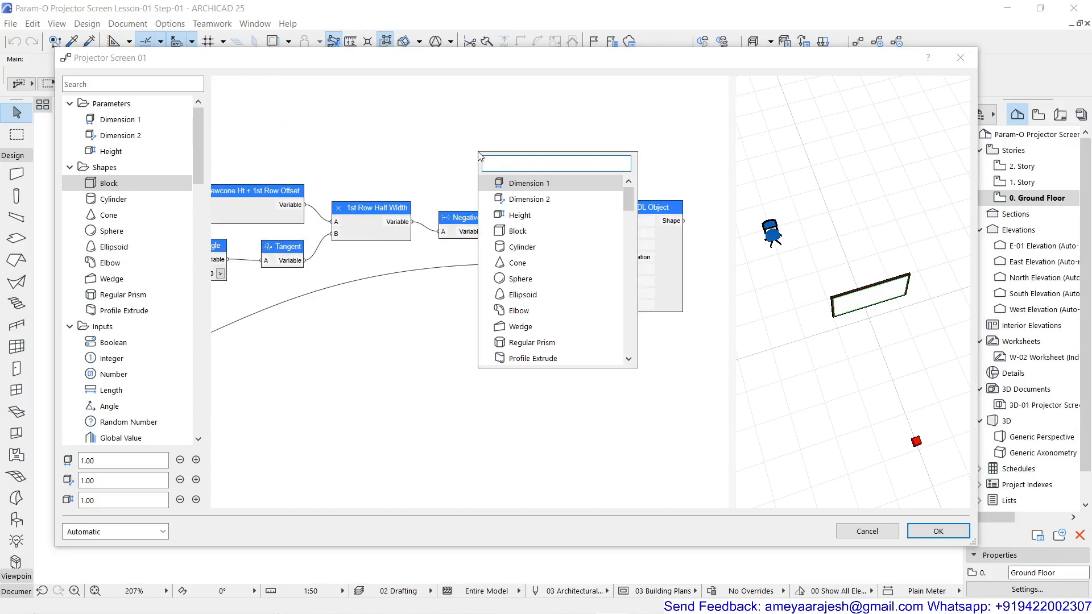
{"action": "type", "text": "mul"}
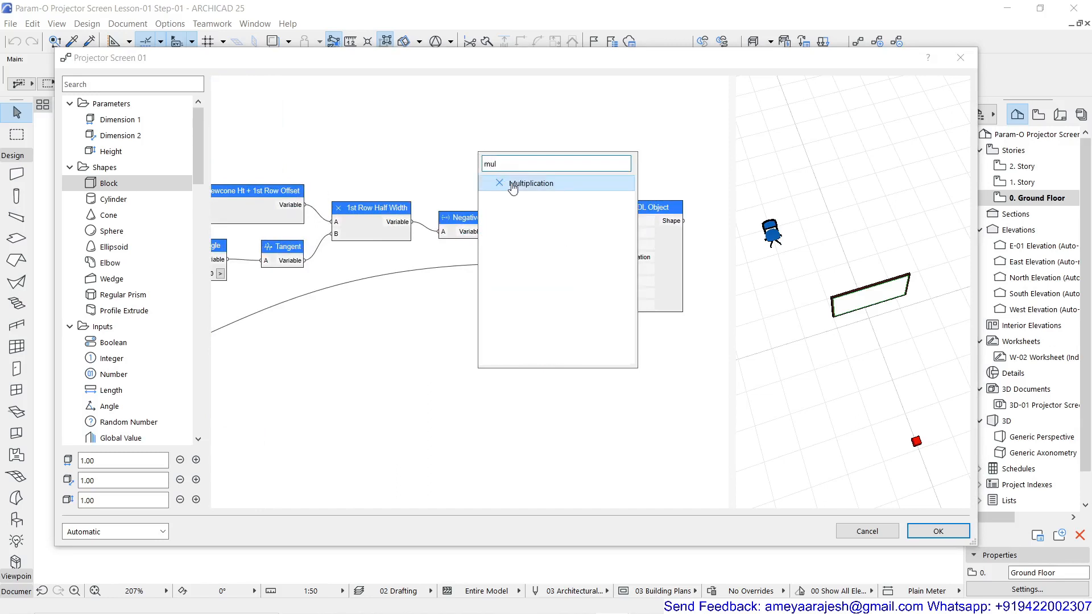
{"action": "left_click", "coordinate": [514, 185]}
Name the Multiplication node 1st Row Full Width with B set to 2, and connect 1st Row Half Width's output to its input A
{"action": "double_click", "coordinate": [481, 142]}
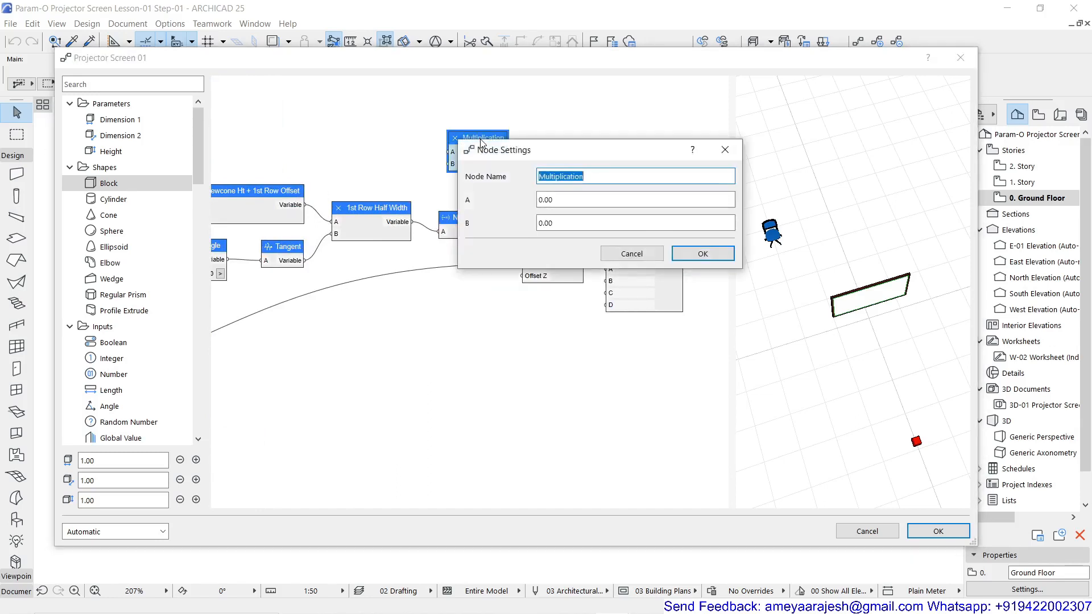
{"action": "type", "text": "1st Row Full Width"}
{"action": "left_click", "coordinate": [540, 223]}
{"action": "type", "text": "2"}
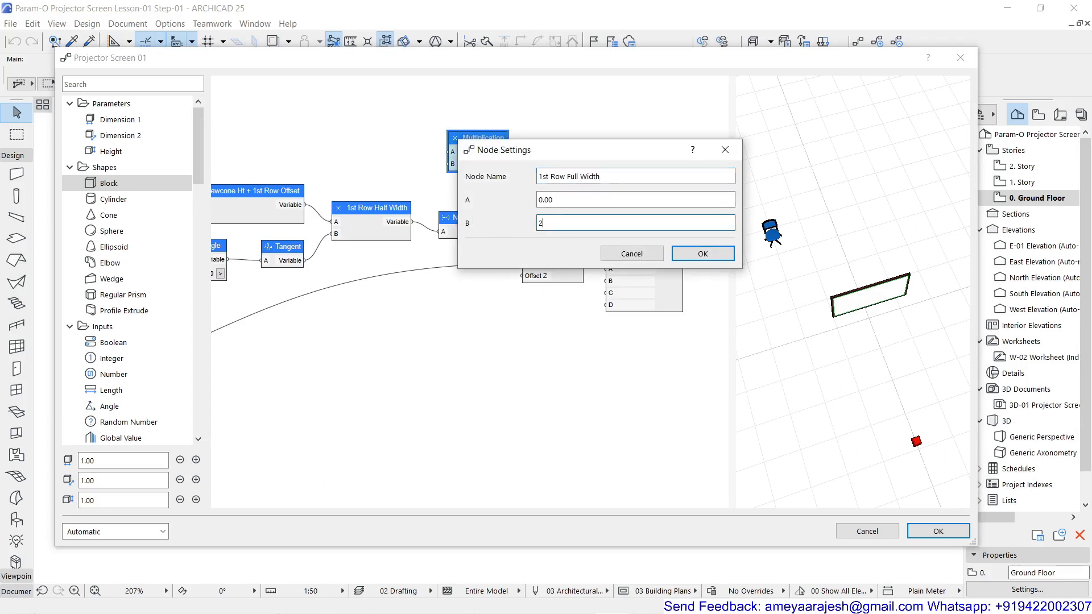
{"action": "left_click", "coordinate": [703, 254]}
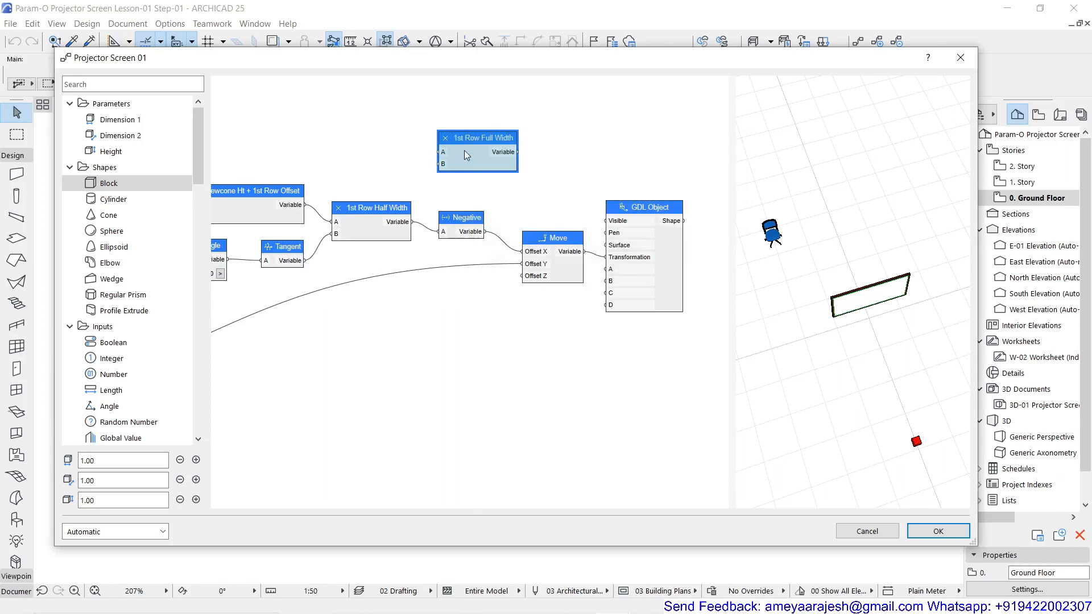
{"action": "left_click_drag", "start_coordinate": [465, 151], "coordinate": [487, 153]}
{"action": "left_click_drag", "start_coordinate": [412, 222], "coordinate": [459, 162]}
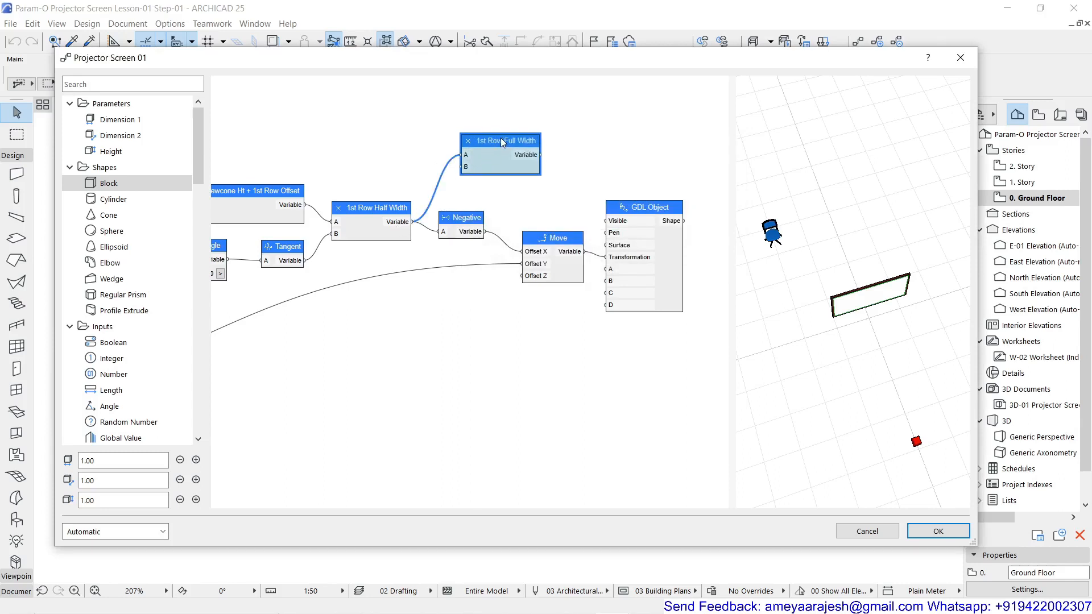
Add a Number Distribution node above the 1st Row Full Width node
{"action": "scroll", "coordinate": [571, 161], "scroll_direction": "down", "scroll_amount": 3}
{"action": "middle_click_drag", "start_coordinate": [570, 161], "coordinate": [520, 227]}
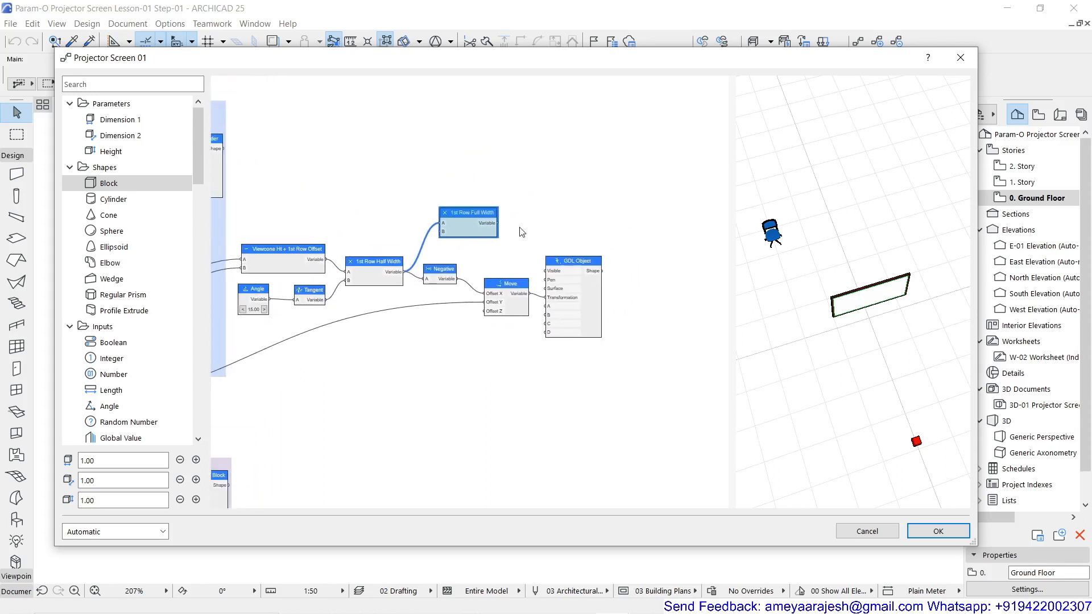
{"action": "double_click", "coordinate": [494, 148]}
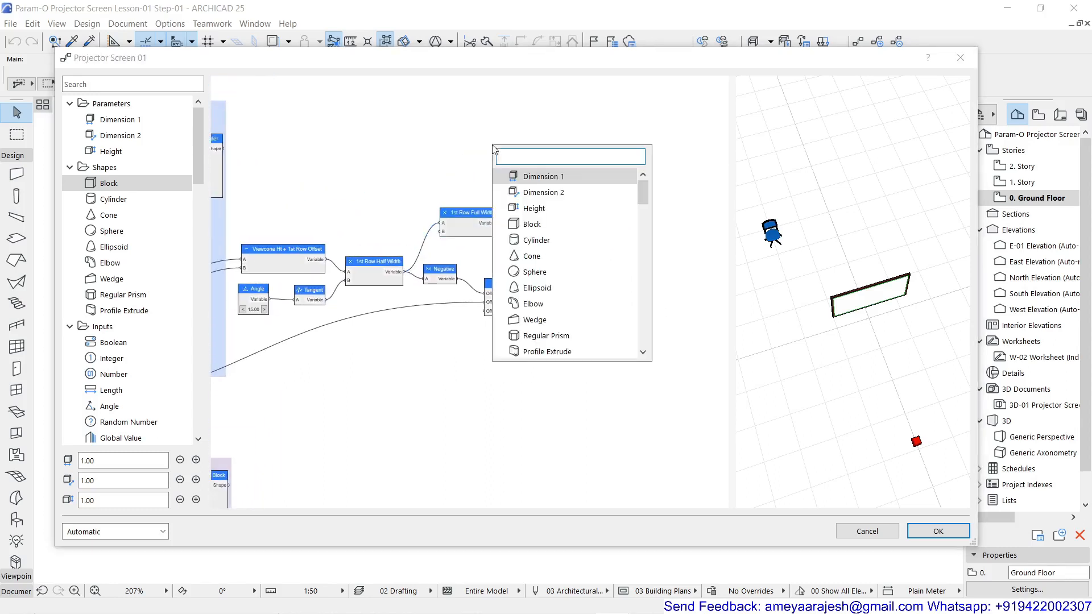
{"action": "type", "text": "dis"}
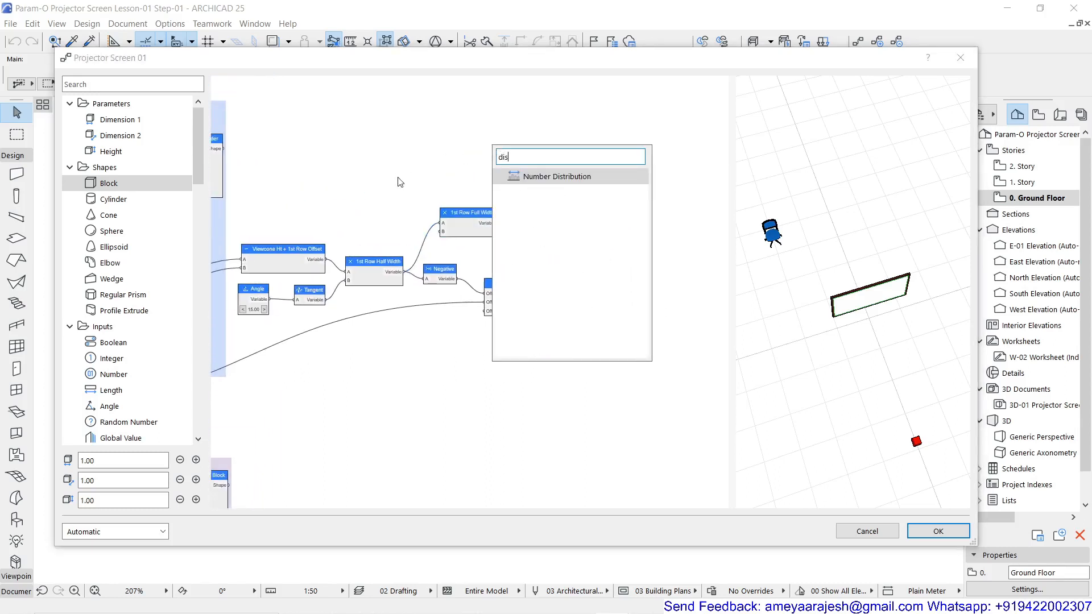
{"action": "left_click", "coordinate": [541, 178]}
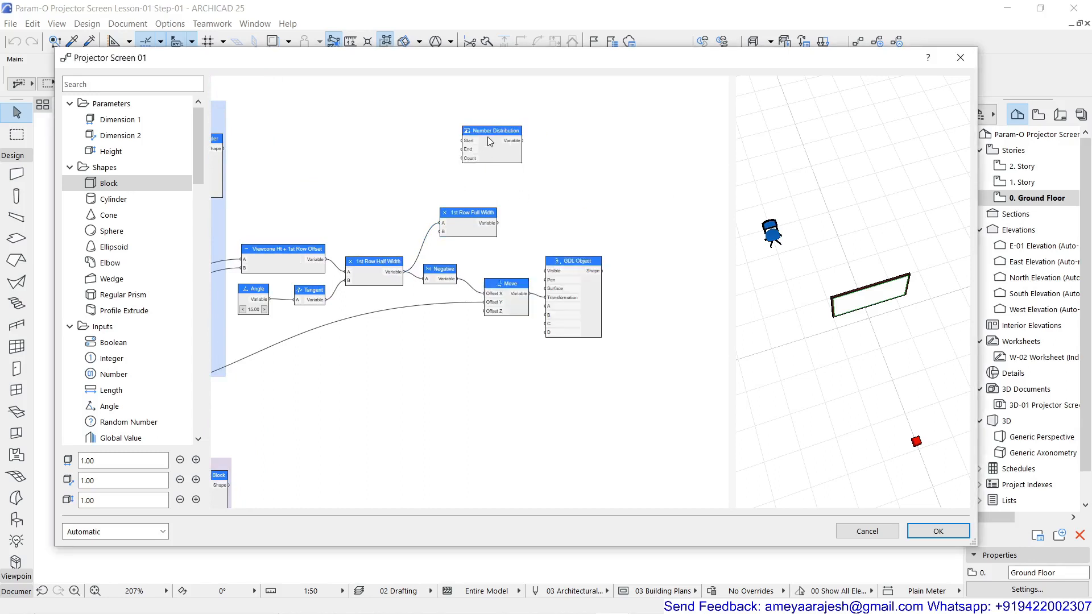
{"action": "left_click_drag", "start_coordinate": [490, 141], "coordinate": [523, 158]}
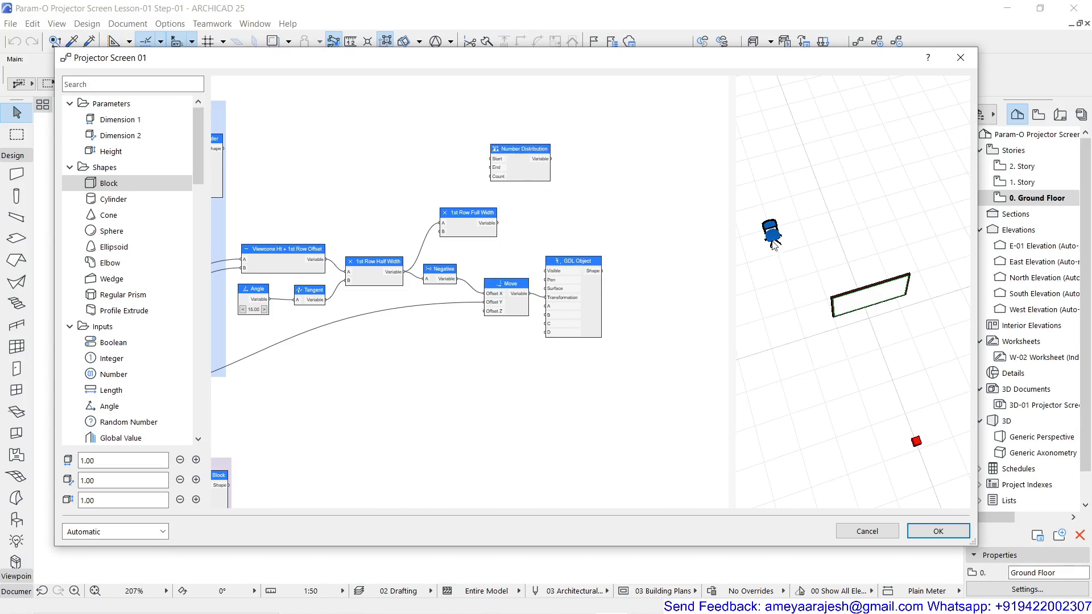
Move Number Distribution past the output side of 1st Row Full Width and connect 1st Row Full Width's output to its End input
{"action": "scroll", "coordinate": [519, 232], "scroll_direction": "up", "scroll_amount": 3}
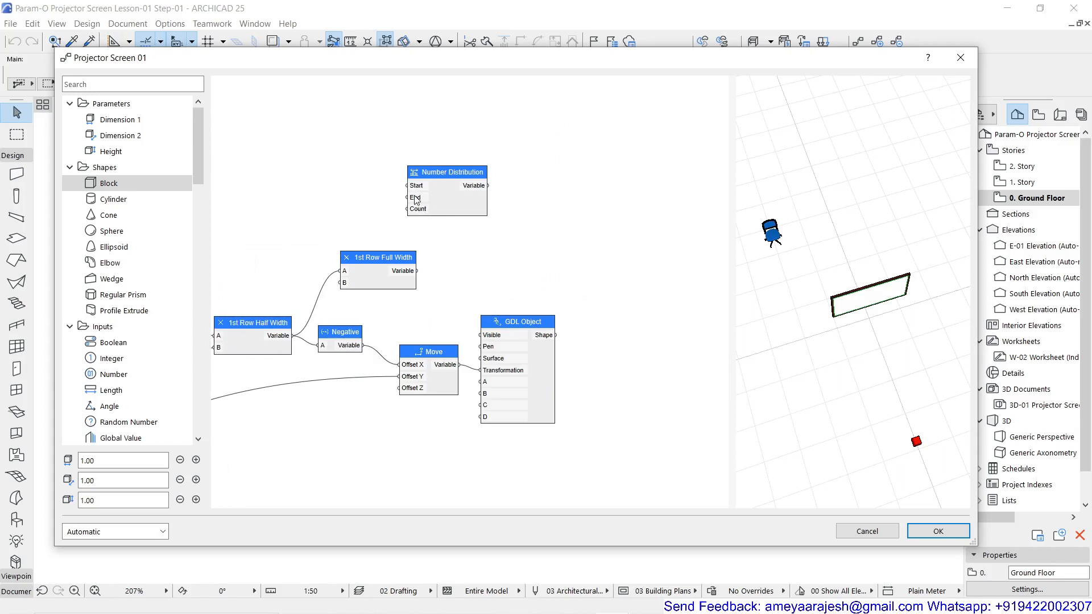
{"action": "left_click_drag", "start_coordinate": [438, 174], "coordinate": [505, 199]}
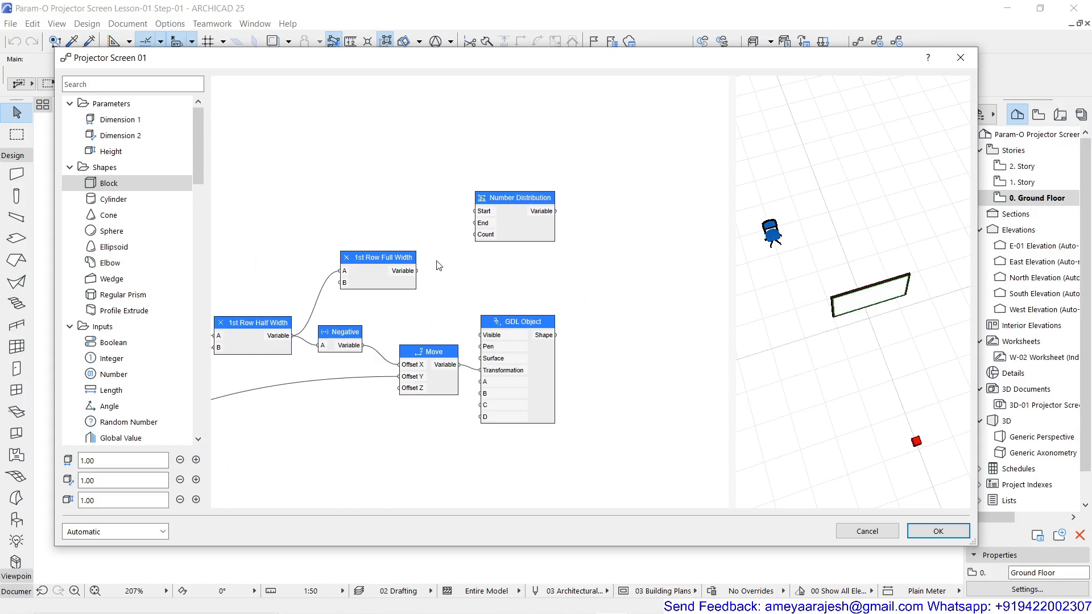
{"action": "left_click_drag", "start_coordinate": [418, 272], "coordinate": [469, 226]}
Add a Move Shape node beyond Number Distribution, with Shape fed by GDL Object and Offset X fed by Number Distribution's output
{"action": "double_click", "coordinate": [620, 275]}
{"action": "type", "text": "mov"}
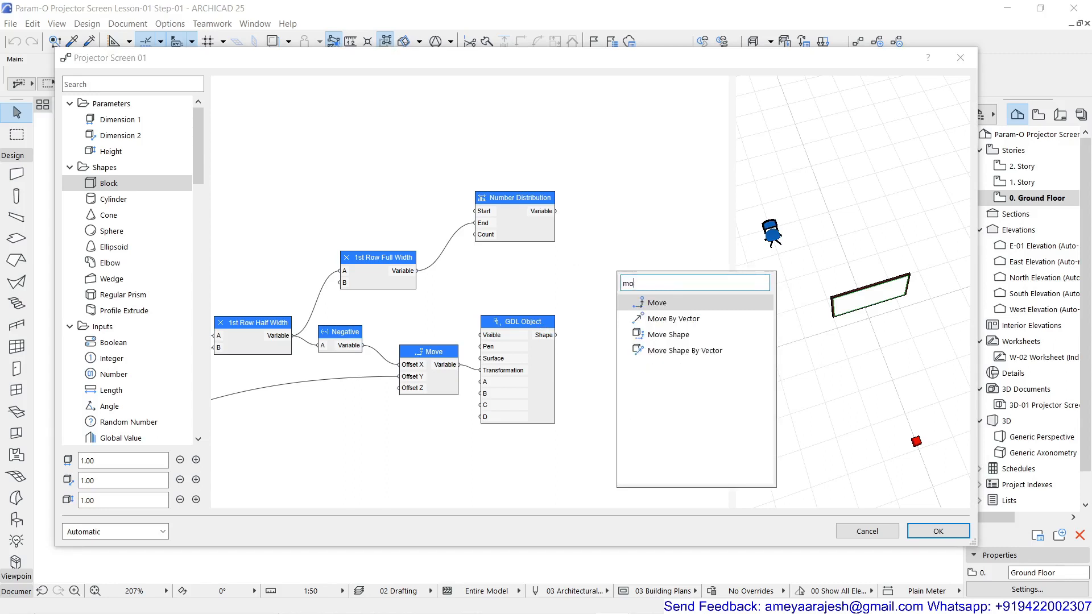
{"action": "left_click", "coordinate": [671, 336]}
{"action": "left_click_drag", "start_coordinate": [624, 256], "coordinate": [642, 220]}
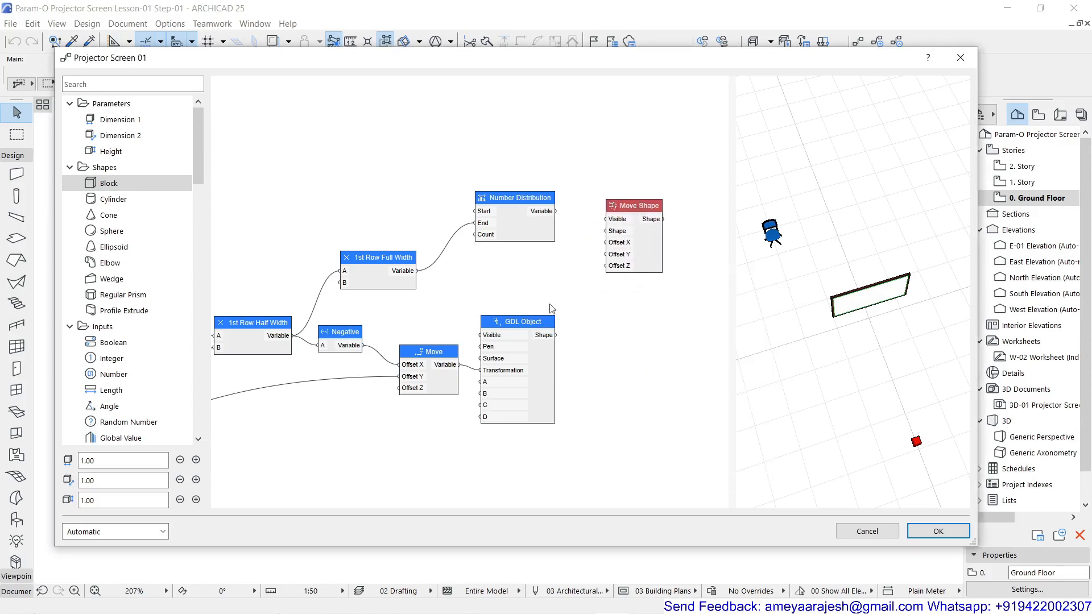
{"action": "left_click_drag", "start_coordinate": [551, 336], "coordinate": [606, 231]}
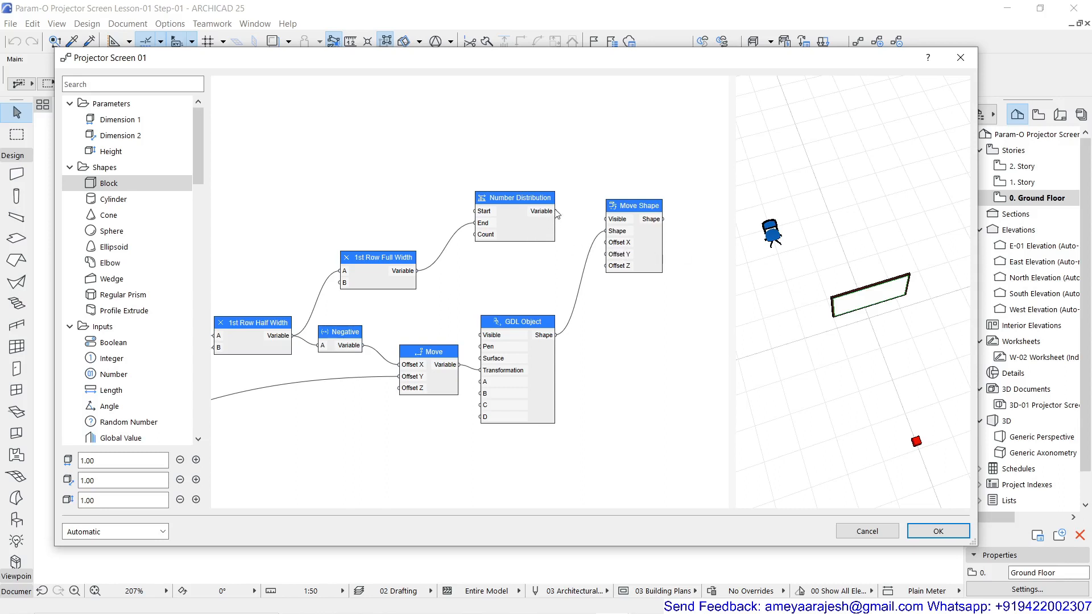
{"action": "left_click_drag", "start_coordinate": [556, 211], "coordinate": [605, 244]}
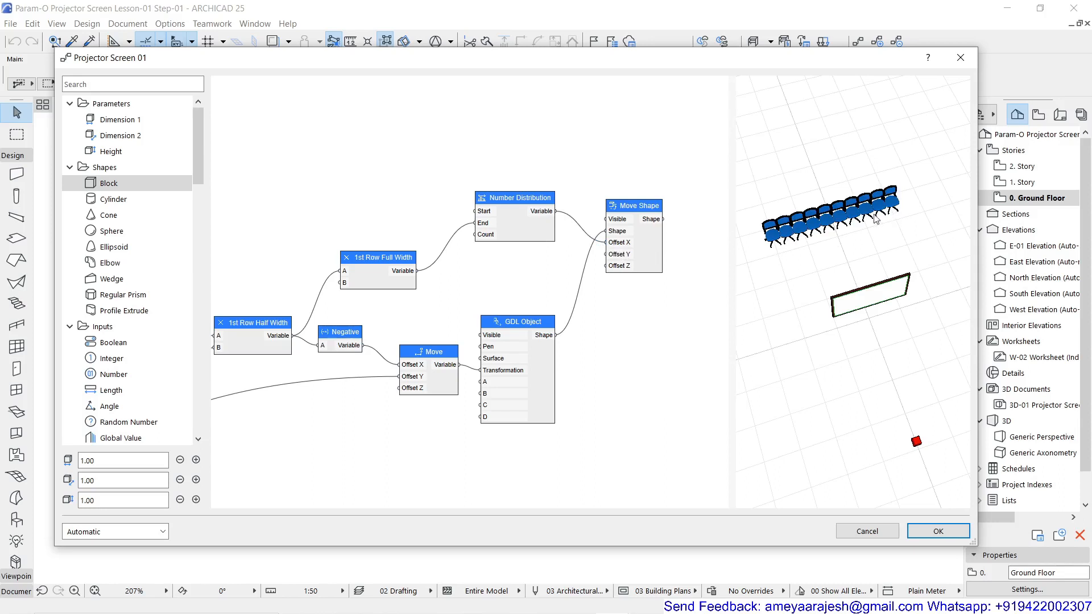
Check the Number Distribution node's settings and add an Integer node above the 1st Row Full Width node
{"action": "double_click", "coordinate": [505, 199]}
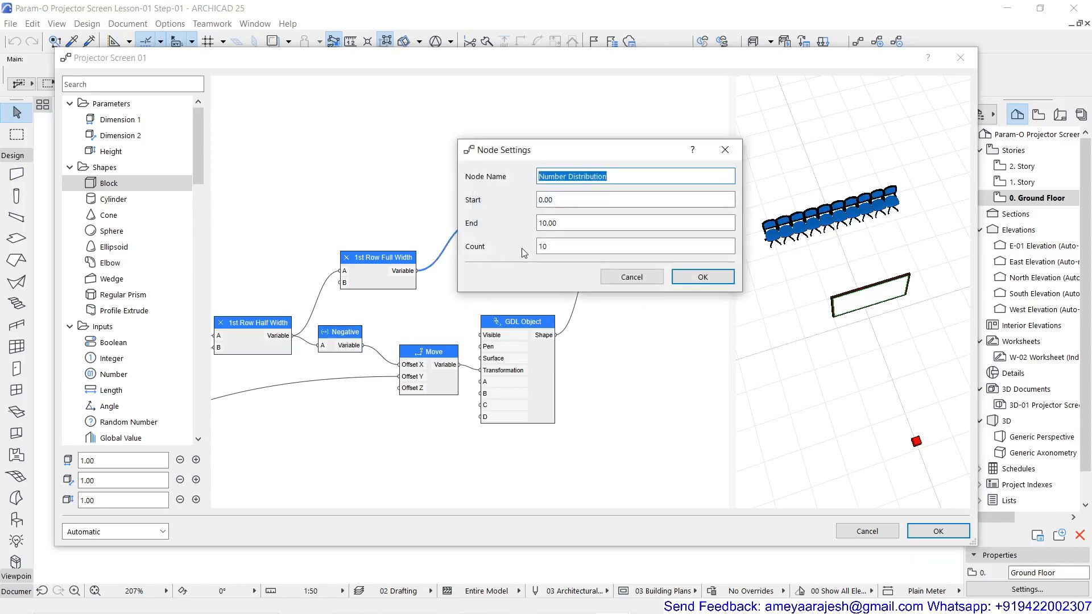
{"action": "left_click", "coordinate": [687, 276]}
{"action": "double_click", "coordinate": [332, 195]}
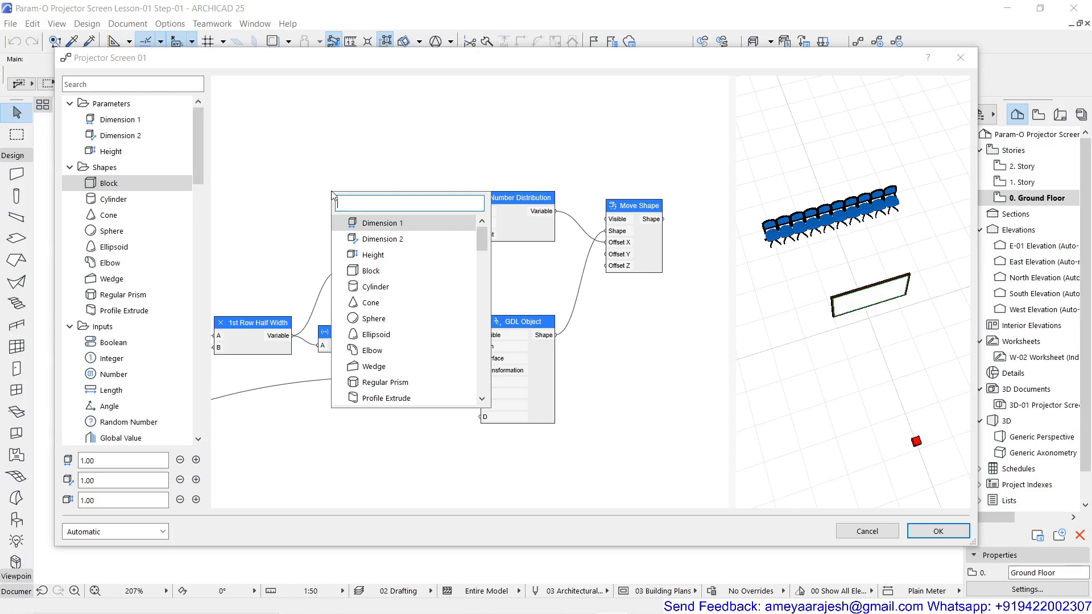
{"action": "type", "text": "it"}
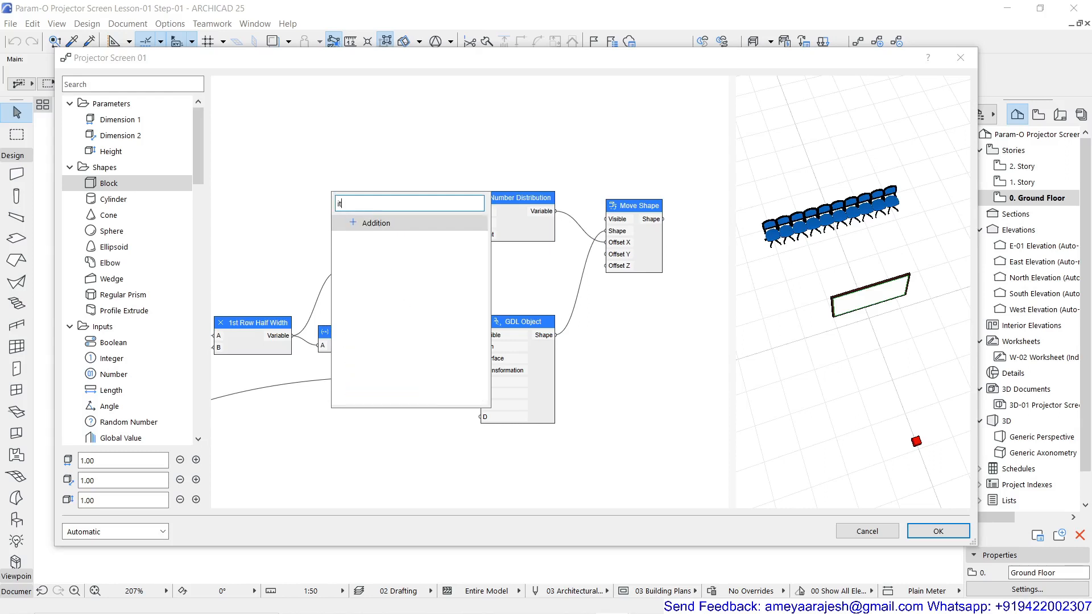
{"action": "key", "text": "BackSpace"}
{"action": "key", "text": "BackSpace"}
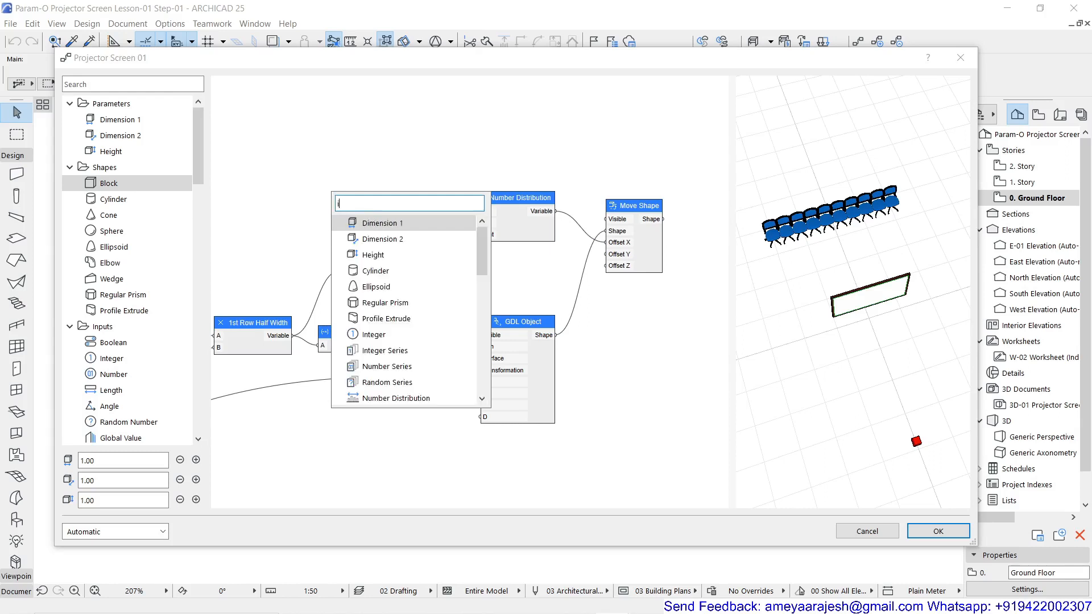
{"action": "type", "text": "int"}
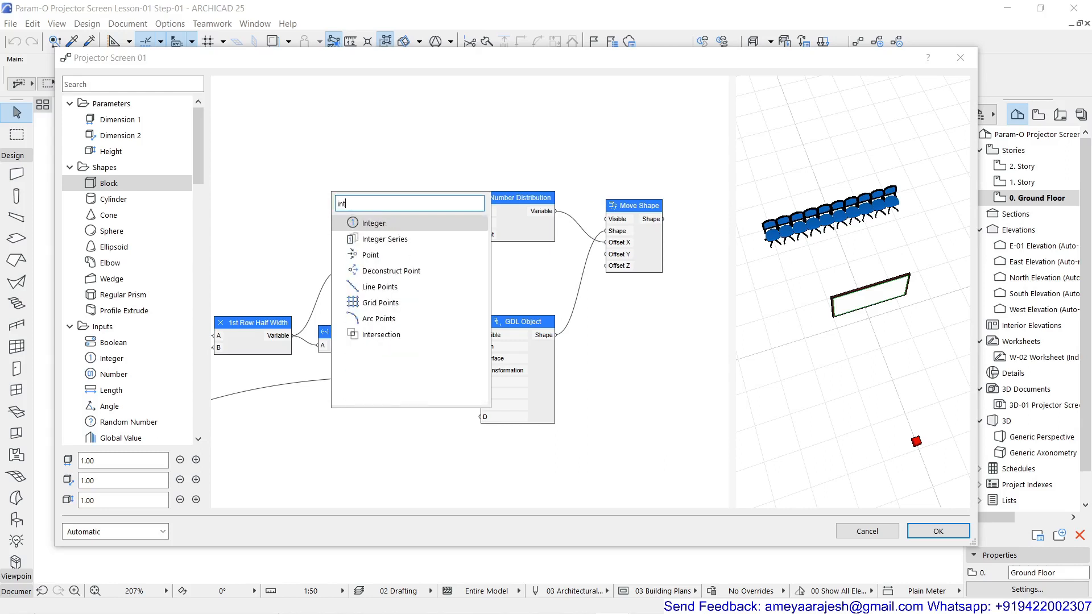
{"action": "left_click", "coordinate": [373, 228]}
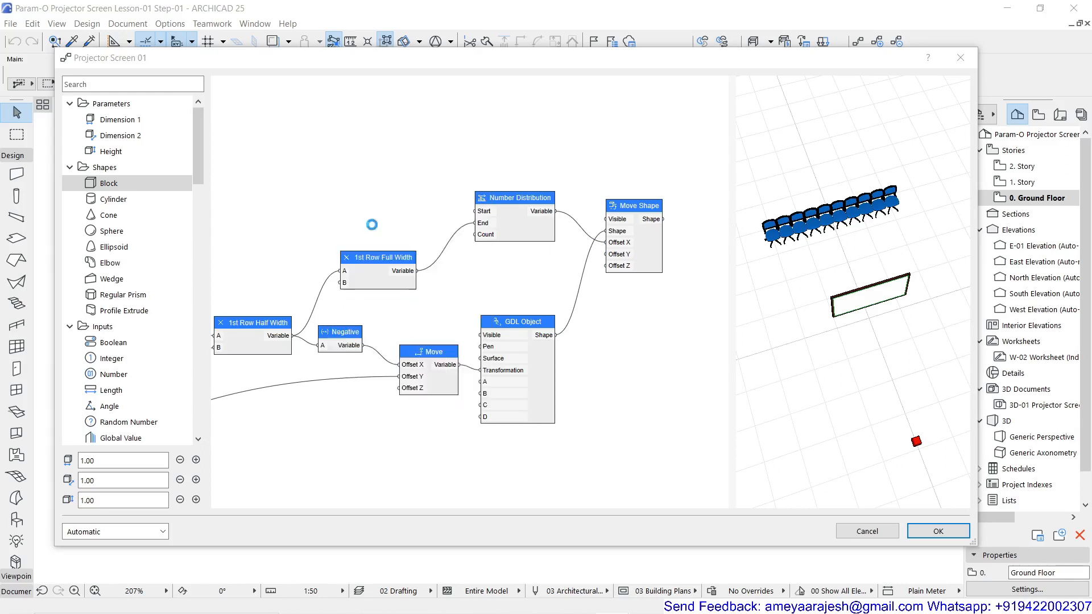
Name the Integer node No. of Chairs in 1st Row, and set Create Parameter to True with the same parameter name
{"action": "double_click", "coordinate": [336, 179]}
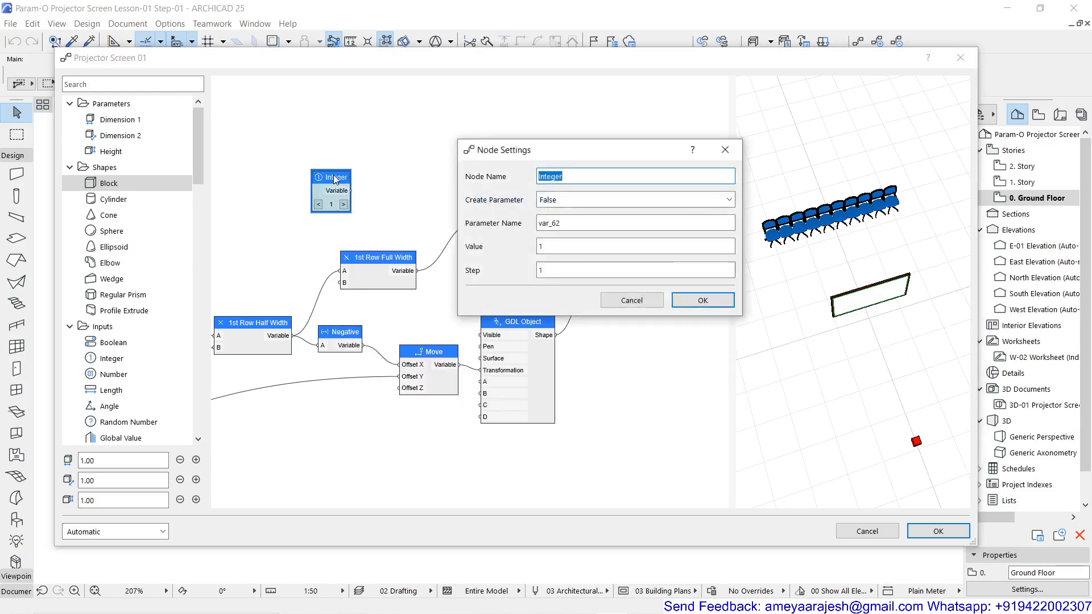
{"action": "type", "text": "No. of Chairs in 1s"}
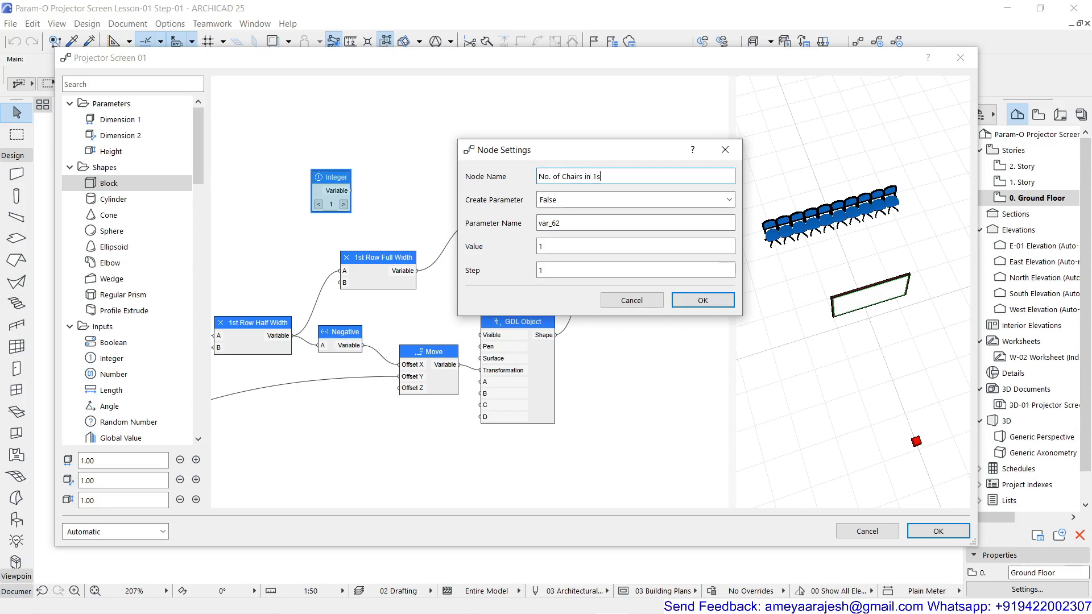
{"action": "type", "text": "Row"}
{"action": "left_click_drag", "start_coordinate": [625, 177], "coordinate": [525, 181]}
{"action": "key", "text": "ctrl+c"}
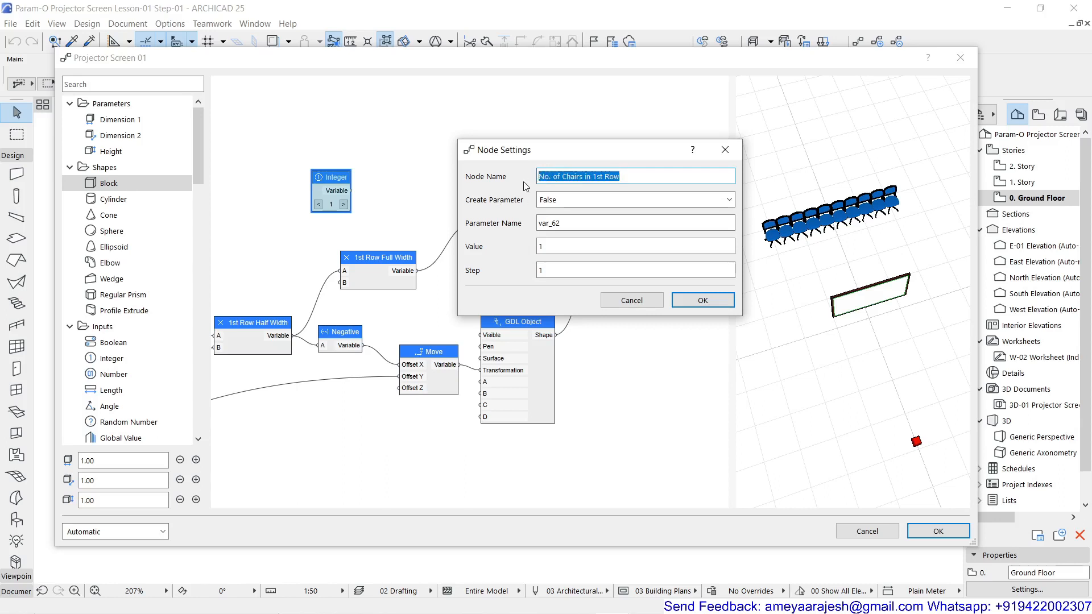
{"action": "left_click", "coordinate": [574, 207]}
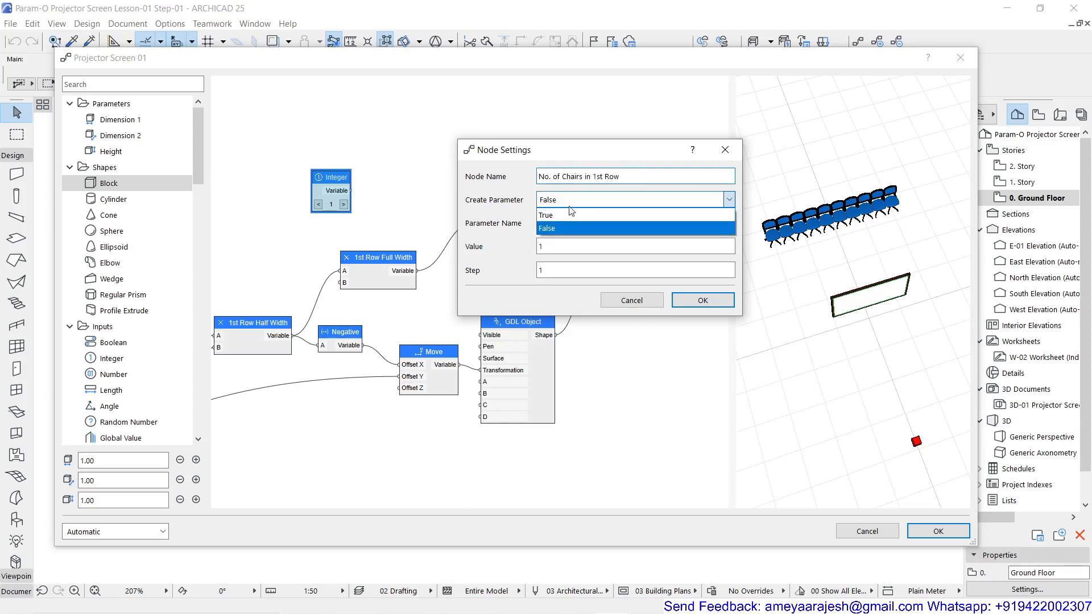
{"action": "left_click", "coordinate": [574, 226]}
{"action": "key", "text": "Tab"}
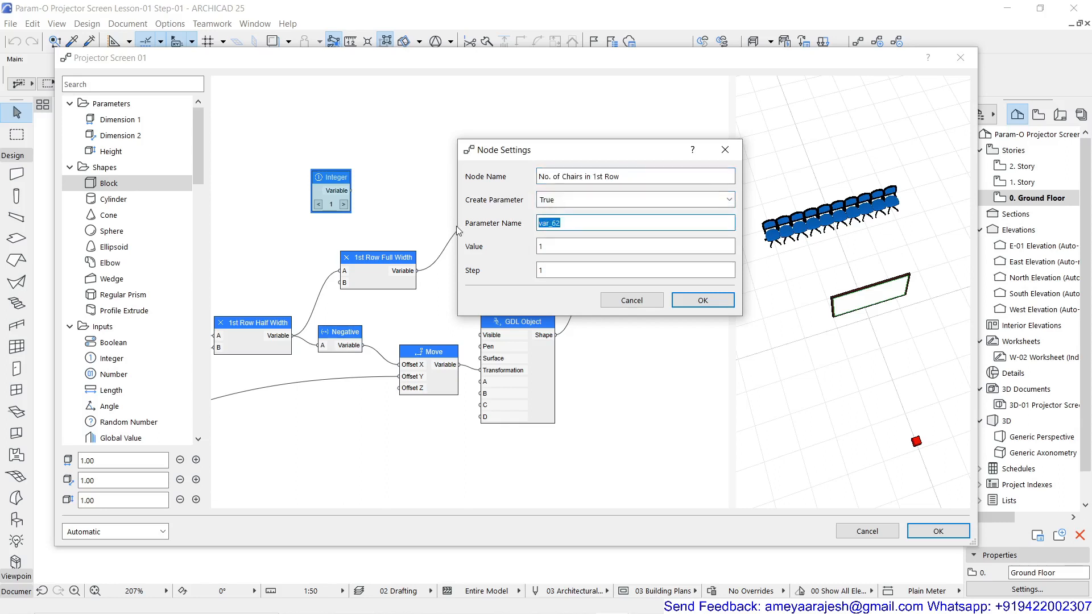
{"action": "key", "text": "ctrl+v"}
{"action": "left_click", "coordinate": [717, 305]}
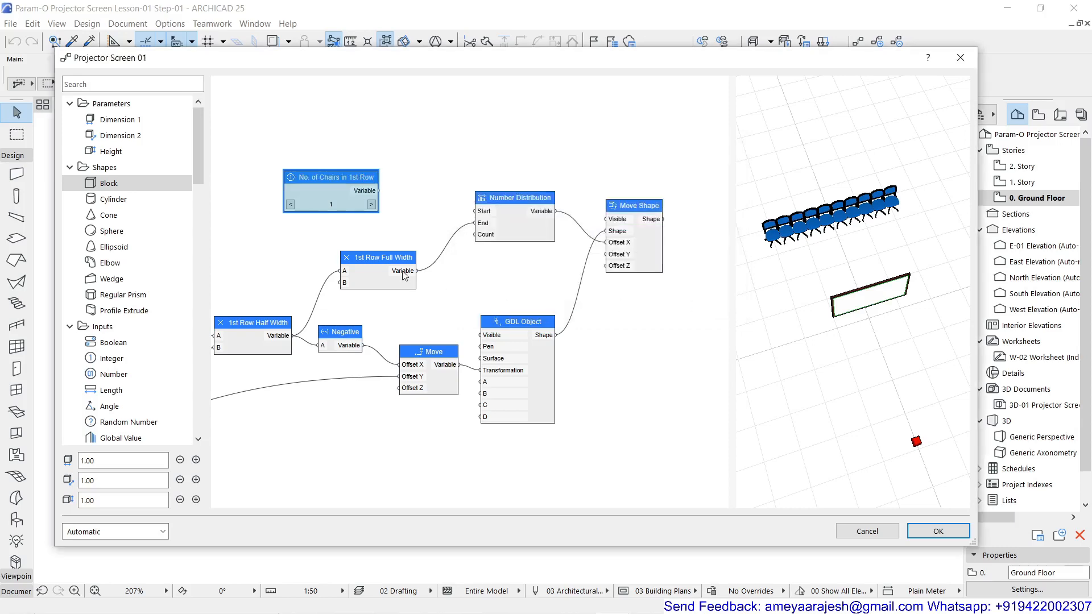
Examine the number prefixes on the Screen Aspect Ratio Group's input nodes and on the Screen Diagonal Length node
{"action": "scroll", "coordinate": [402, 271], "scroll_direction": "down", "scroll_amount": 3}
{"action": "middle_click_drag", "start_coordinate": [281, 197], "coordinate": [778, 362]}
{"action": "middle_click_drag", "start_coordinate": [435, 358], "coordinate": [778, 217]}
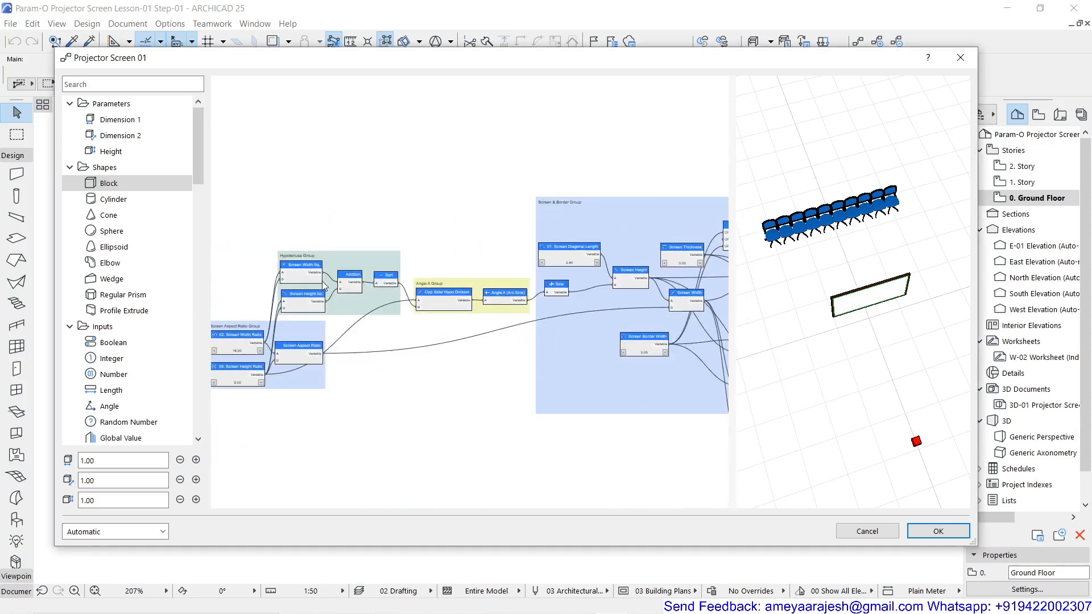
{"action": "middle_click_drag", "start_coordinate": [321, 279], "coordinate": [776, 267]}
{"action": "middle_click_drag", "start_coordinate": [613, 310], "coordinate": [280, 273]}
{"action": "scroll", "coordinate": [350, 294], "scroll_direction": "up", "scroll_amount": 1}
{"action": "scroll", "coordinate": [351, 292], "scroll_direction": "up", "scroll_amount": 3}
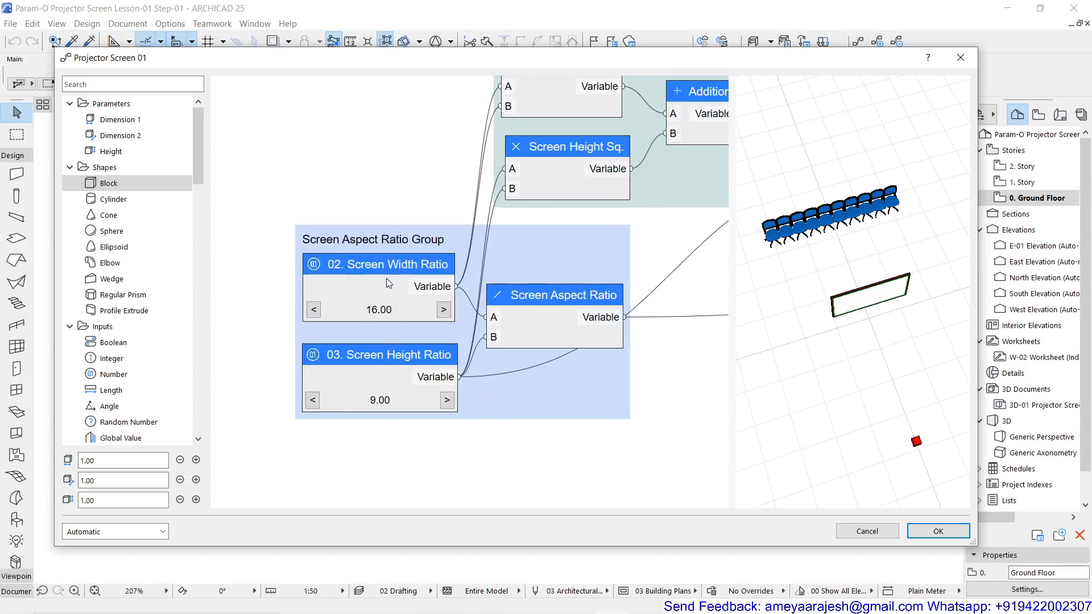
{"action": "scroll", "coordinate": [414, 256], "scroll_direction": "down", "scroll_amount": 2}
{"action": "middle_click_drag", "start_coordinate": [528, 222], "coordinate": [235, 335]}
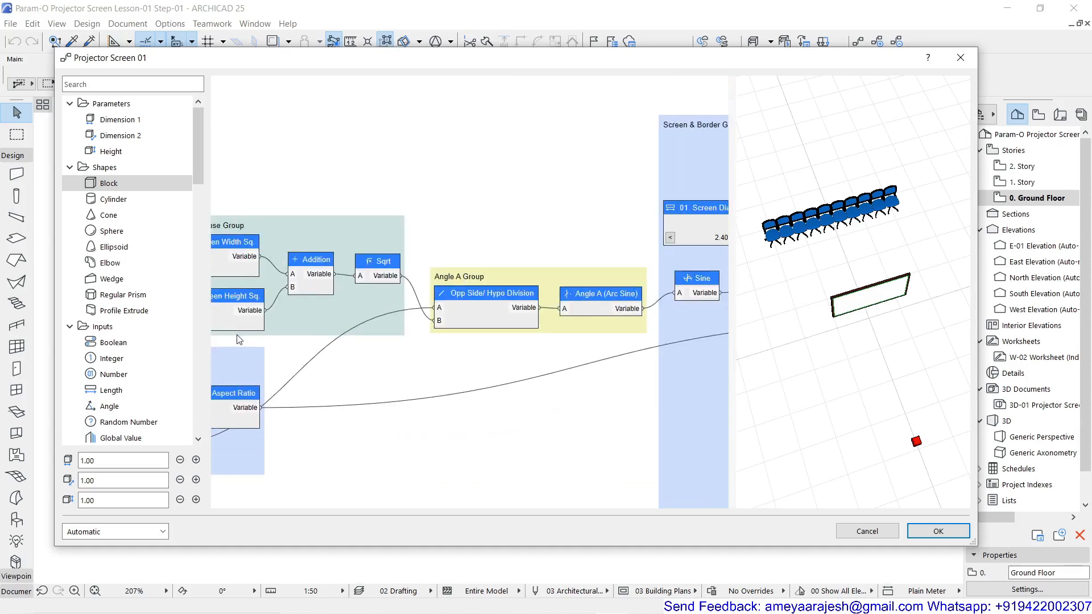
{"action": "middle_click_drag", "start_coordinate": [525, 239], "coordinate": [300, 308]}
{"action": "scroll", "coordinate": [434, 292], "scroll_direction": "up", "scroll_amount": 2}
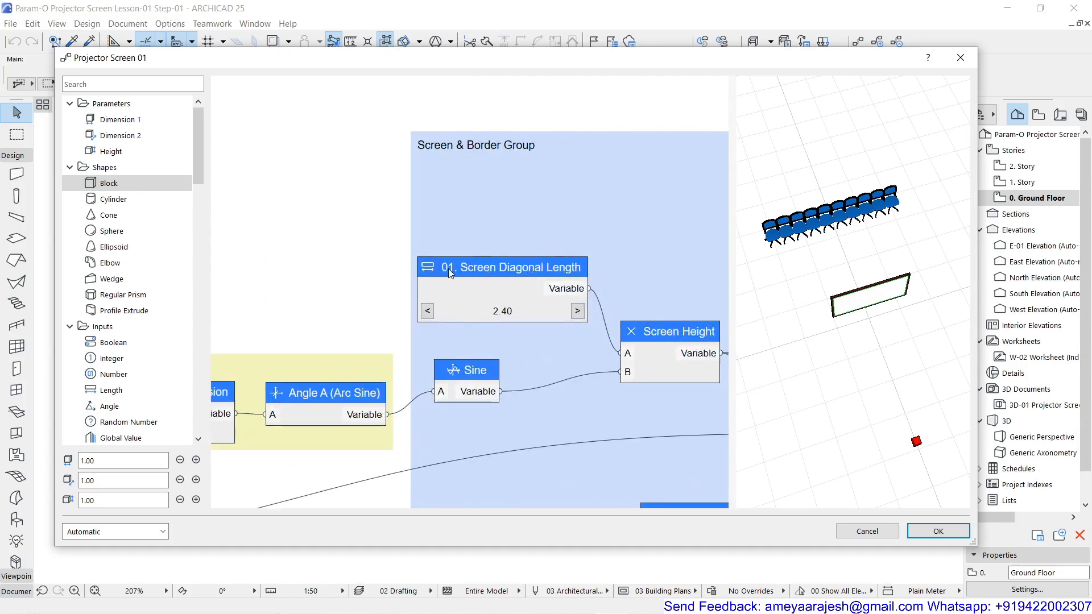
{"action": "scroll", "coordinate": [477, 312], "scroll_direction": "down", "scroll_amount": 3}
{"action": "middle_click_drag", "start_coordinate": [242, 340], "coordinate": [723, 226]}
{"action": "scroll", "coordinate": [499, 292], "scroll_direction": "up", "scroll_amount": 2}
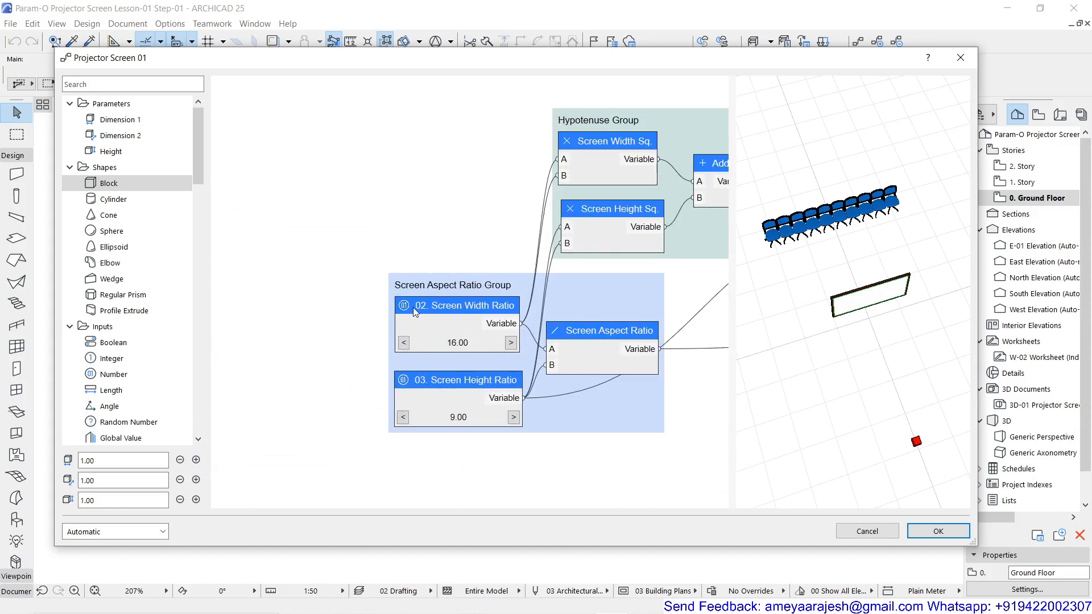
{"action": "scroll", "coordinate": [466, 309], "scroll_direction": "down", "scroll_amount": 2}
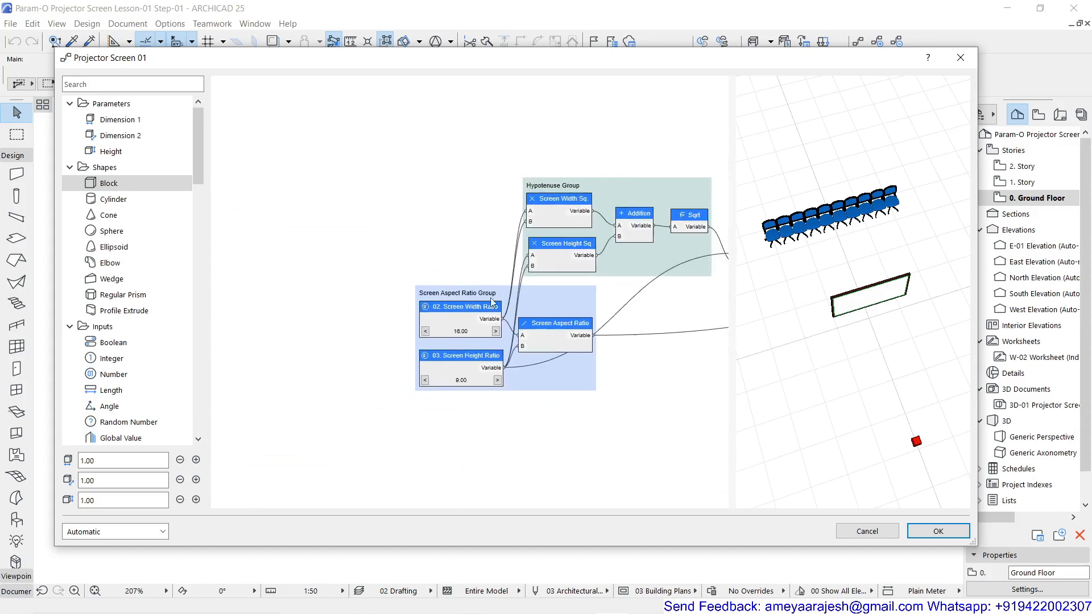
Look through the Screen & Border Group for the number prefix on the Sill Height for Screen node
{"action": "middle_click_drag", "start_coordinate": [571, 269], "coordinate": [379, 280]}
{"action": "middle_click_drag", "start_coordinate": [588, 267], "coordinate": [376, 275]}
{"action": "middle_click_drag", "start_coordinate": [626, 257], "coordinate": [476, 264]}
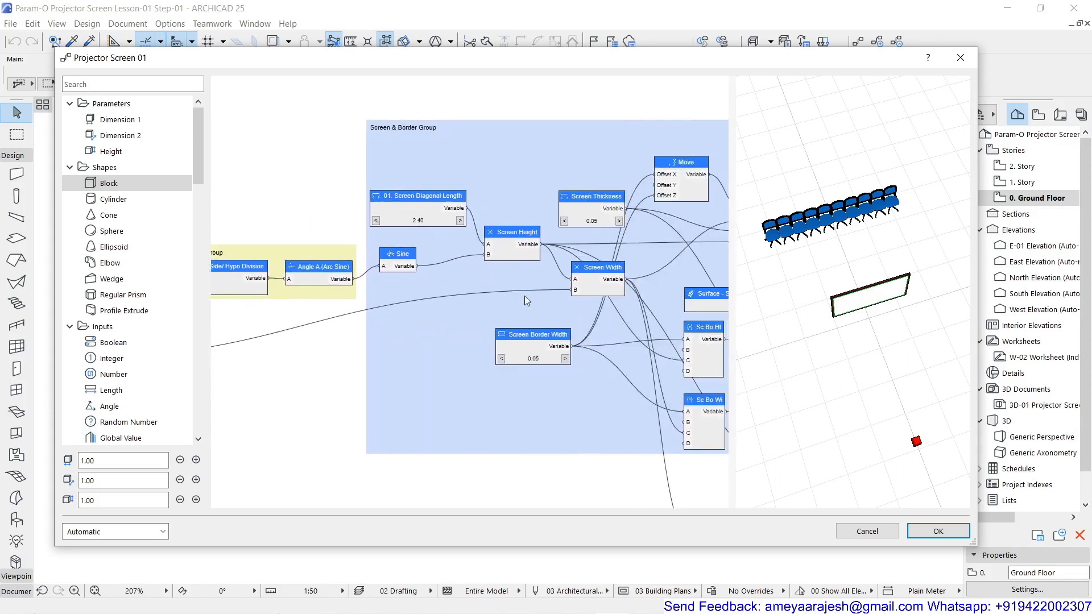
{"action": "middle_click_drag", "start_coordinate": [524, 296], "coordinate": [356, 278]}
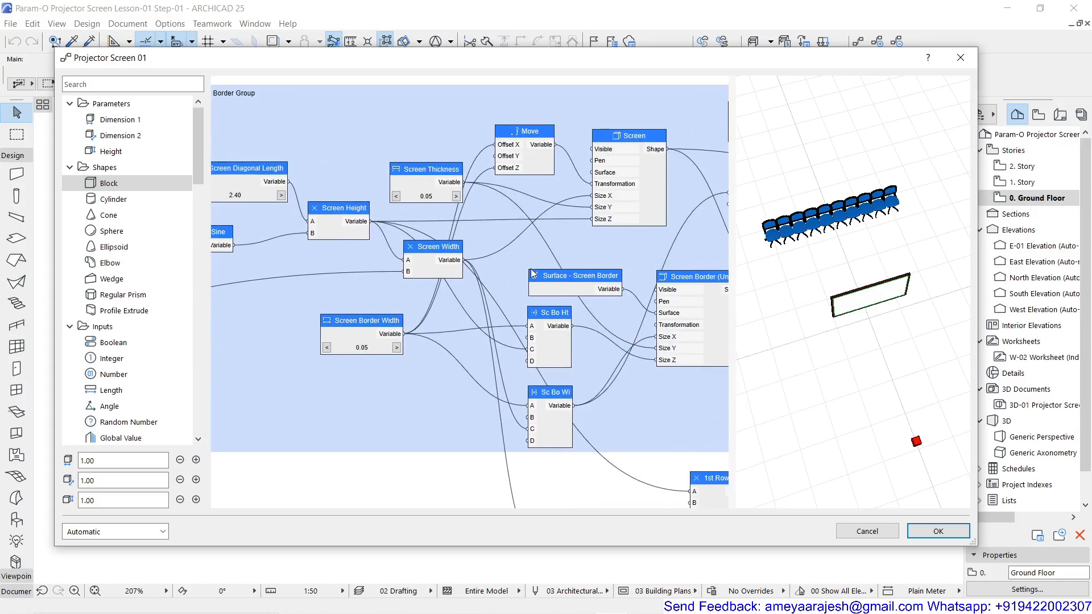
{"action": "middle_click_drag", "start_coordinate": [534, 275], "coordinate": [343, 269]}
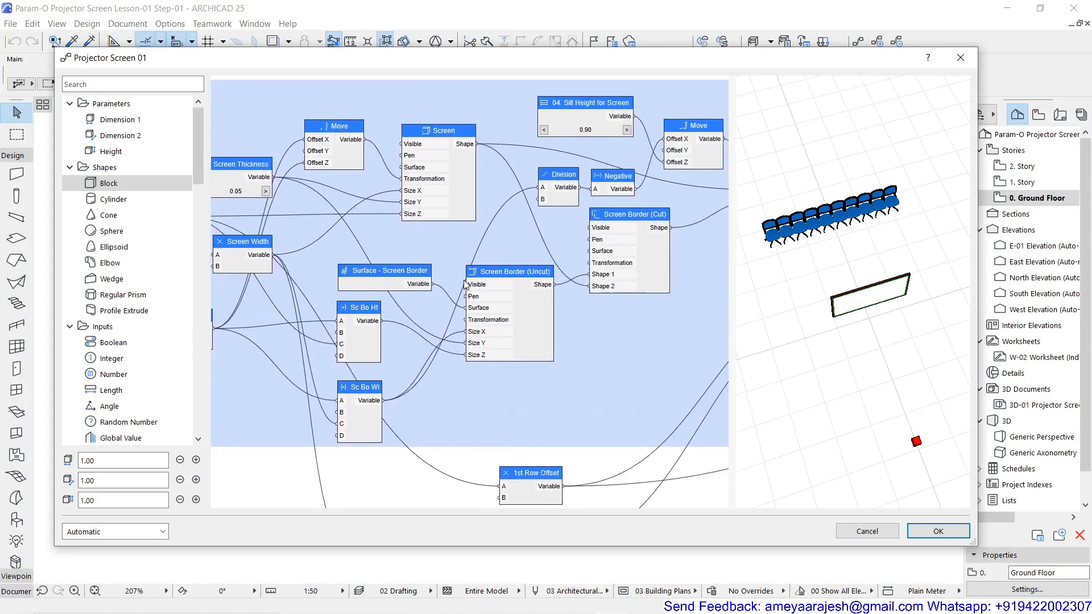
{"action": "scroll", "coordinate": [584, 103], "scroll_direction": "up", "scroll_amount": 3}
{"action": "middle_click_drag", "start_coordinate": [585, 103], "coordinate": [451, 152]}
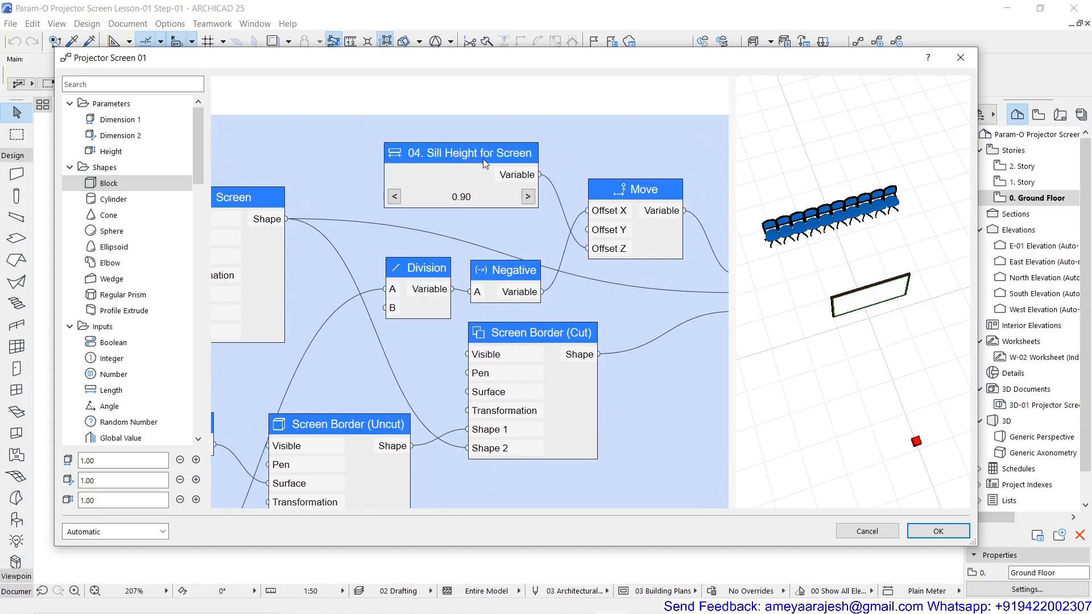
{"action": "scroll", "coordinate": [483, 161], "scroll_direction": "down", "scroll_amount": 3}
{"action": "middle_click_drag", "start_coordinate": [558, 192], "coordinate": [213, 203]}
{"action": "middle_click_drag", "start_coordinate": [539, 278], "coordinate": [323, 240]}
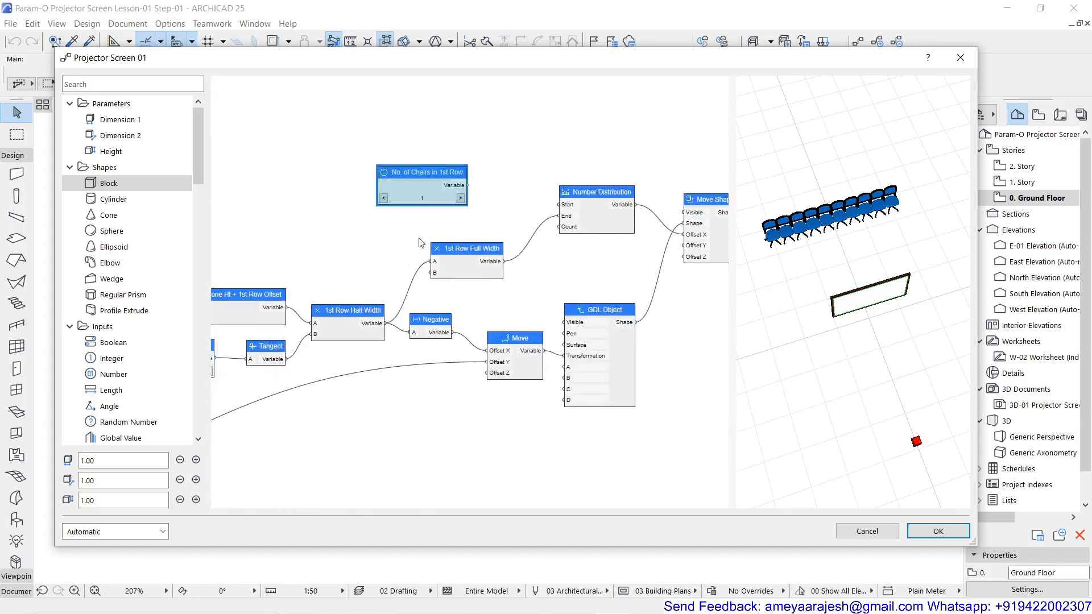
Prefix both the node name and the parameter name of No. of Chairs in 1st Row with "05."
{"action": "scroll", "coordinate": [418, 163], "scroll_direction": "up", "scroll_amount": 2}
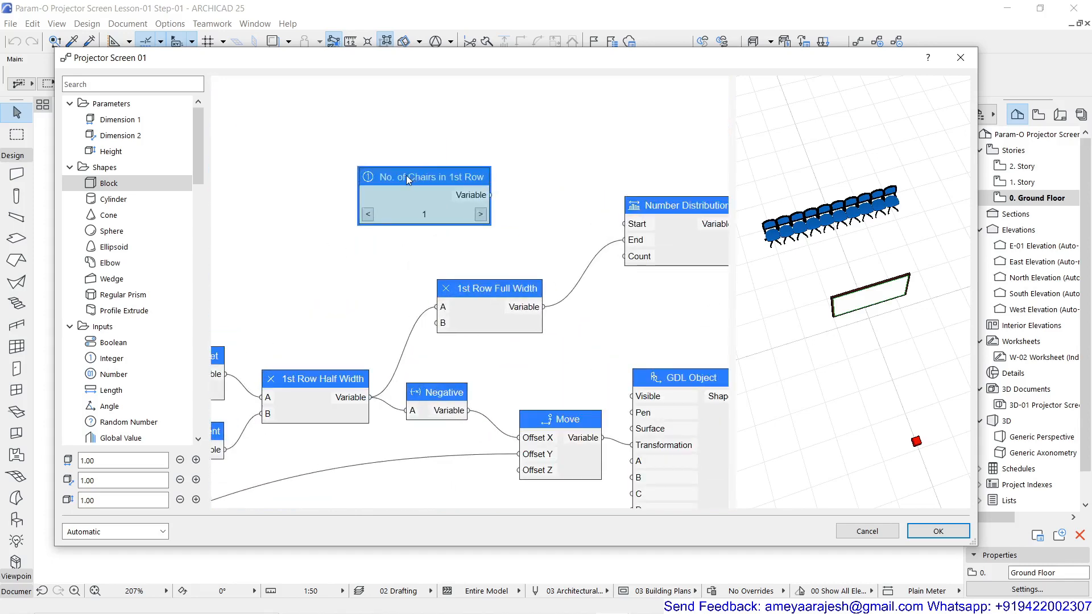
{"action": "double_click", "coordinate": [408, 178]}
{"action": "left_click", "coordinate": [538, 176]}
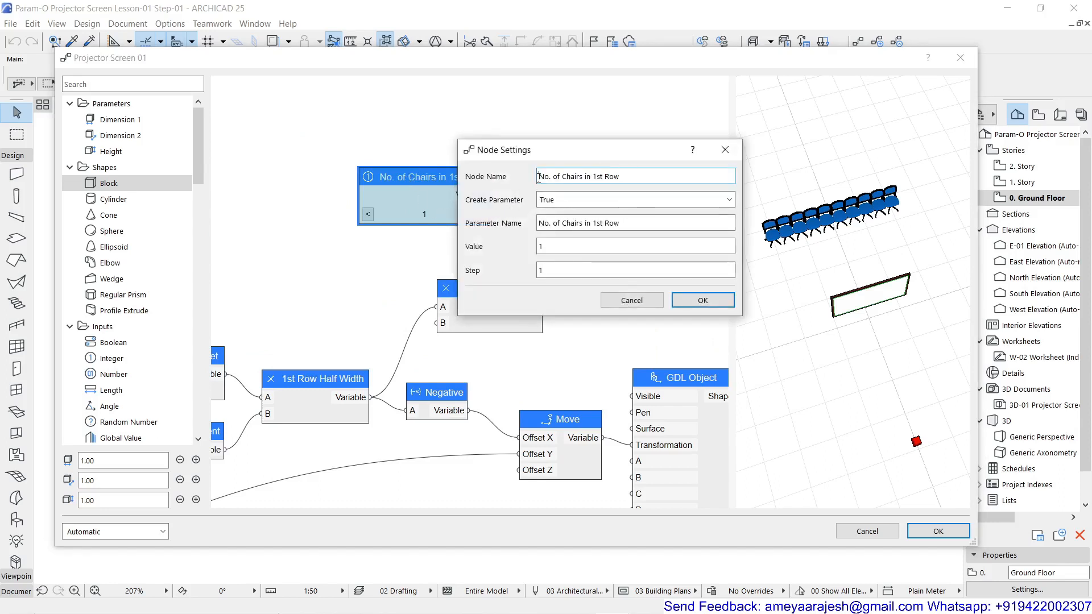
{"action": "type", "text": "05."}
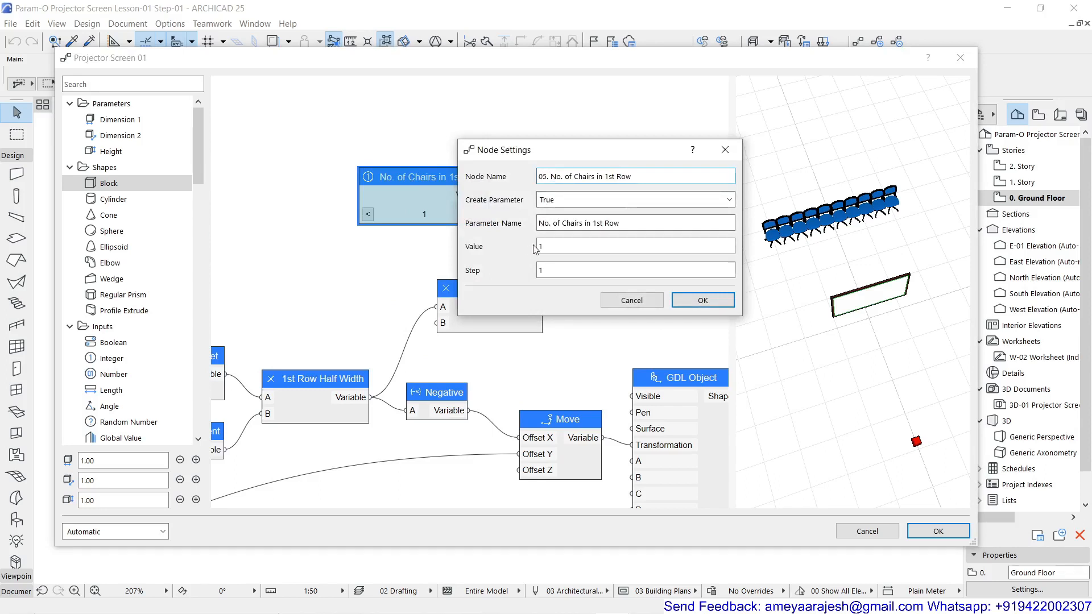
{"action": "left_click", "coordinate": [538, 224]}
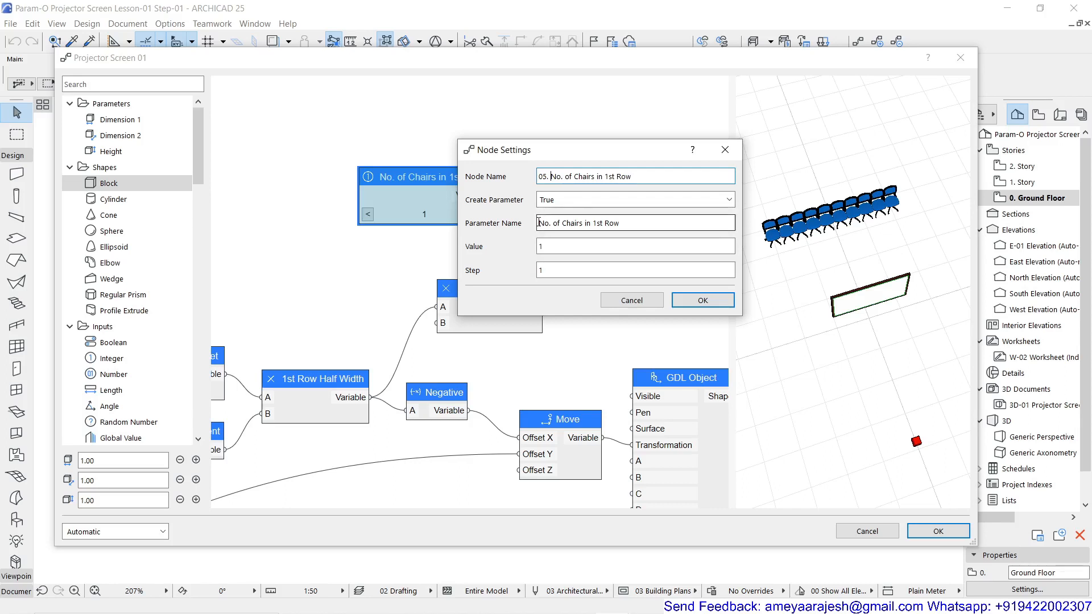
{"action": "type", "text": "05."}
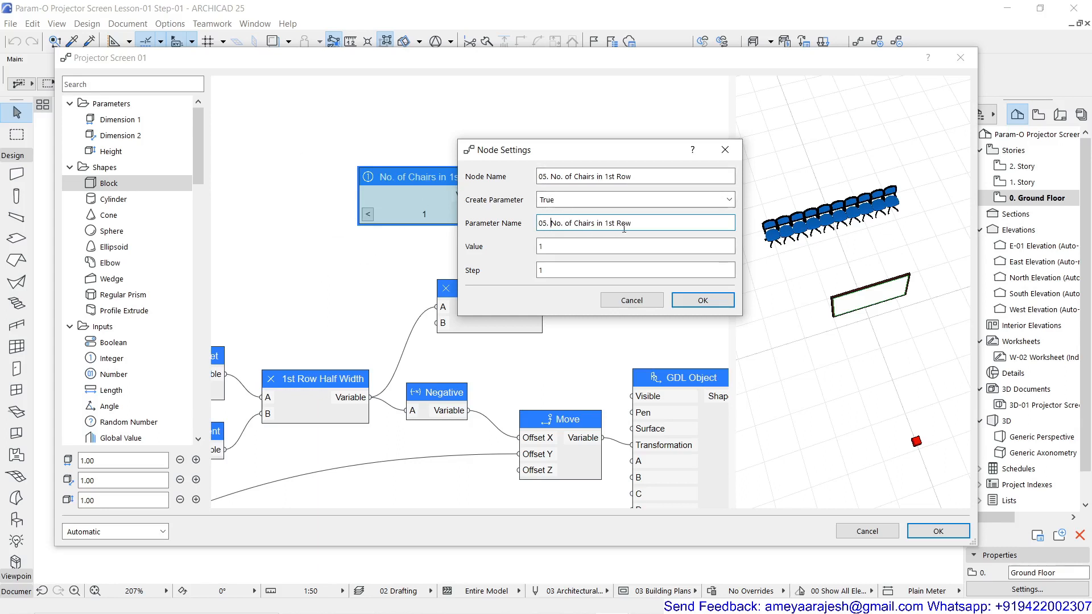
Set the chair-count node's value to 5 and connect its output to Number Distribution's Count input
{"action": "double_click", "coordinate": [543, 270]}
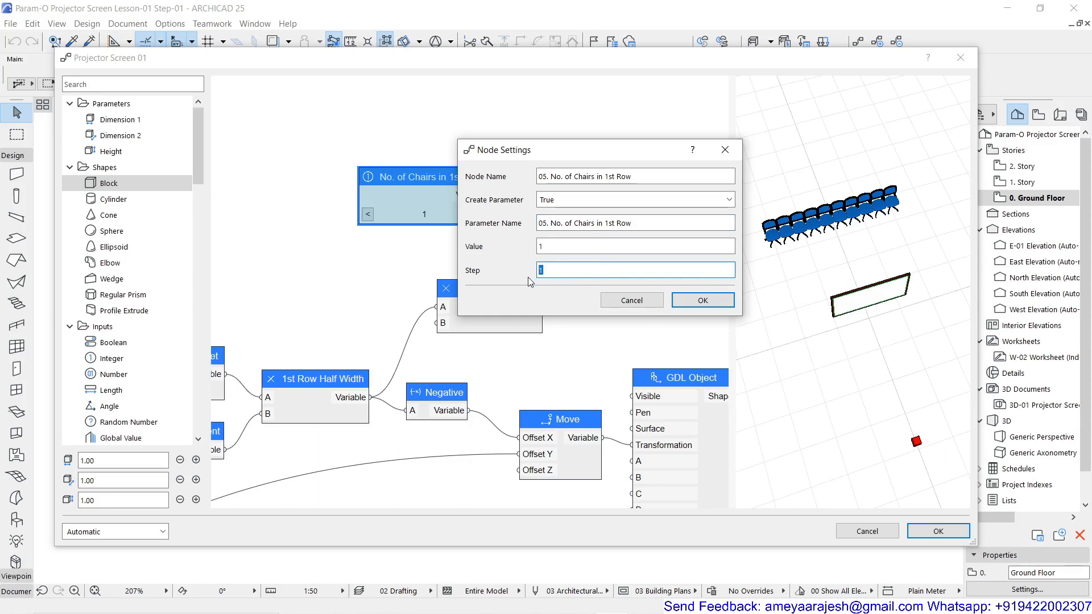
{"action": "double_click", "coordinate": [541, 246]}
{"action": "type", "text": "5"}
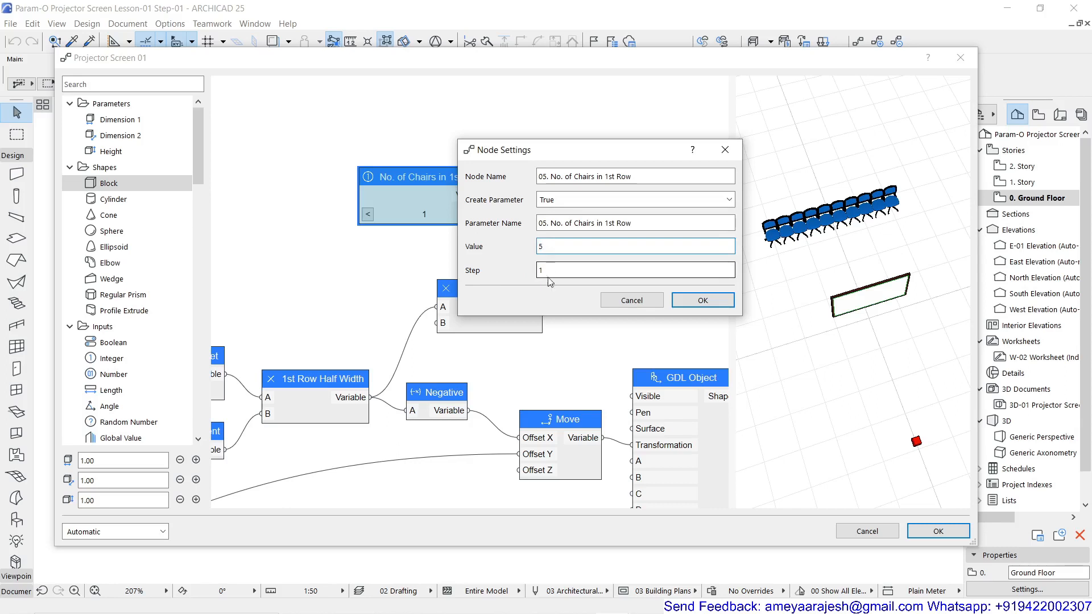
{"action": "left_click", "coordinate": [703, 300]}
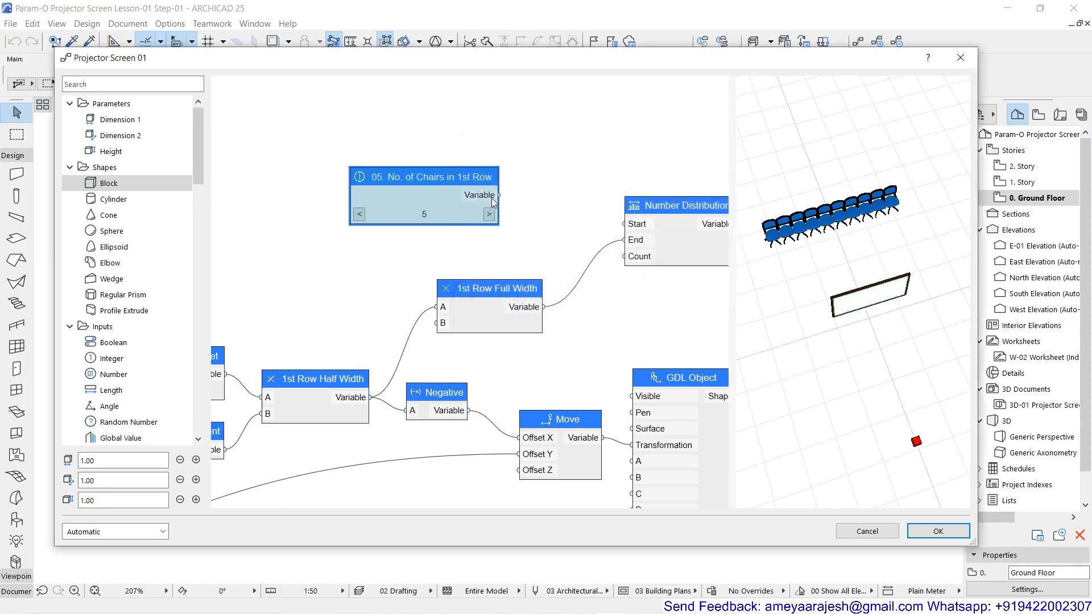
{"action": "left_click_drag", "start_coordinate": [499, 195], "coordinate": [625, 256]}
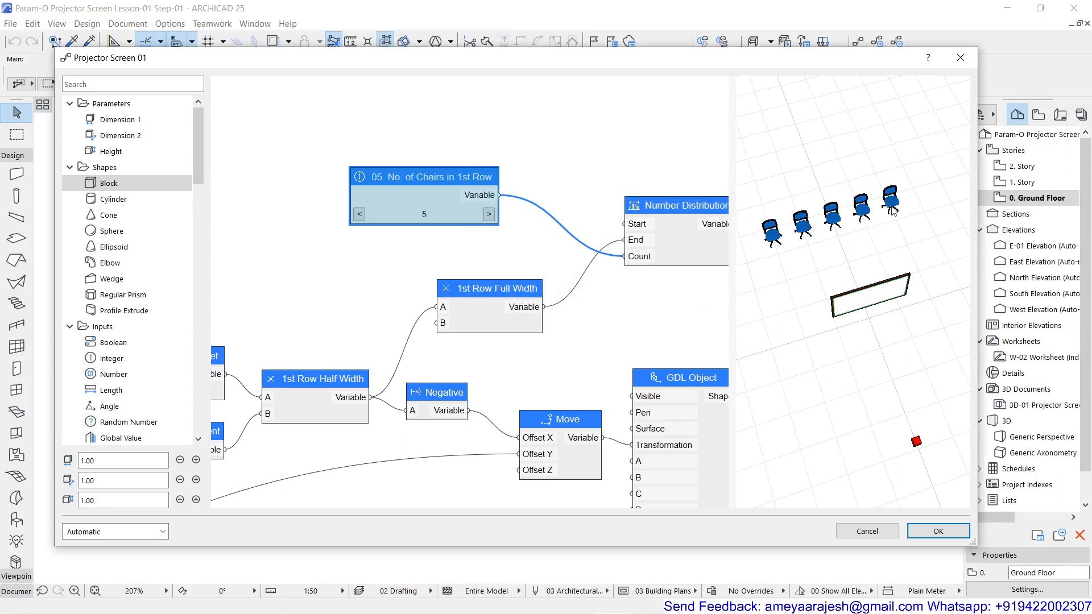
Set the office chair GDL Object node's visibility to False
{"action": "middle_click_drag", "start_coordinate": [582, 293], "coordinate": [416, 255]}
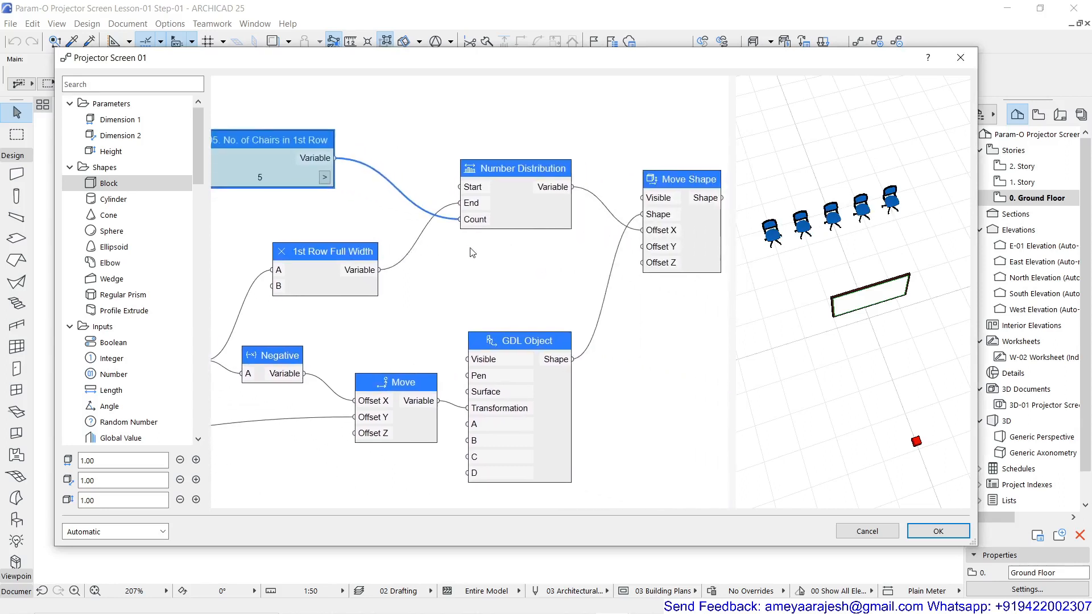
{"action": "double_click", "coordinate": [510, 343]}
{"action": "left_click", "coordinate": [563, 200]}
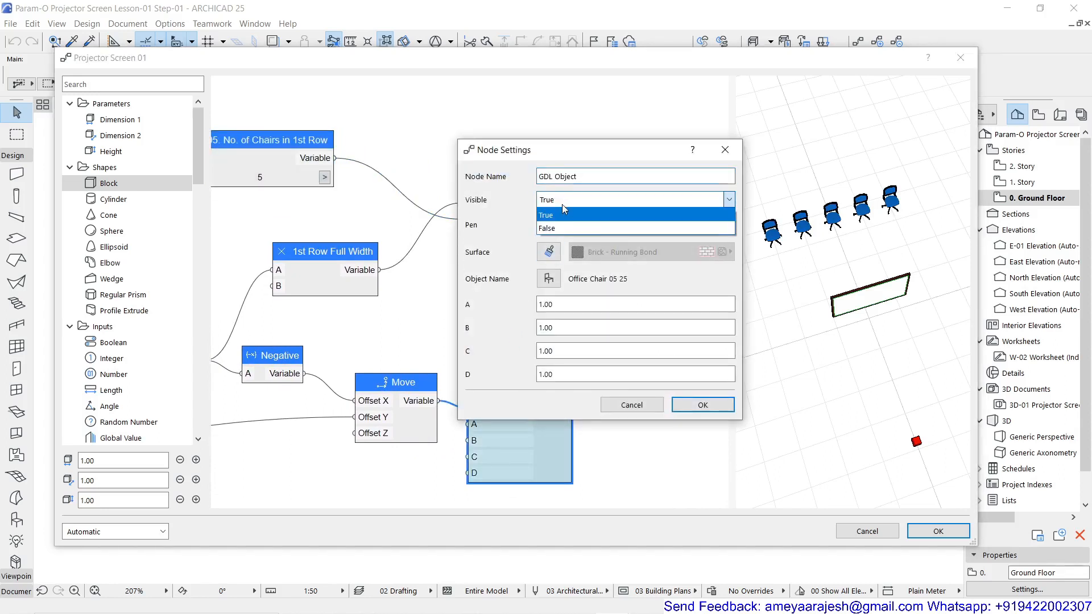
{"action": "left_click", "coordinate": [562, 226]}
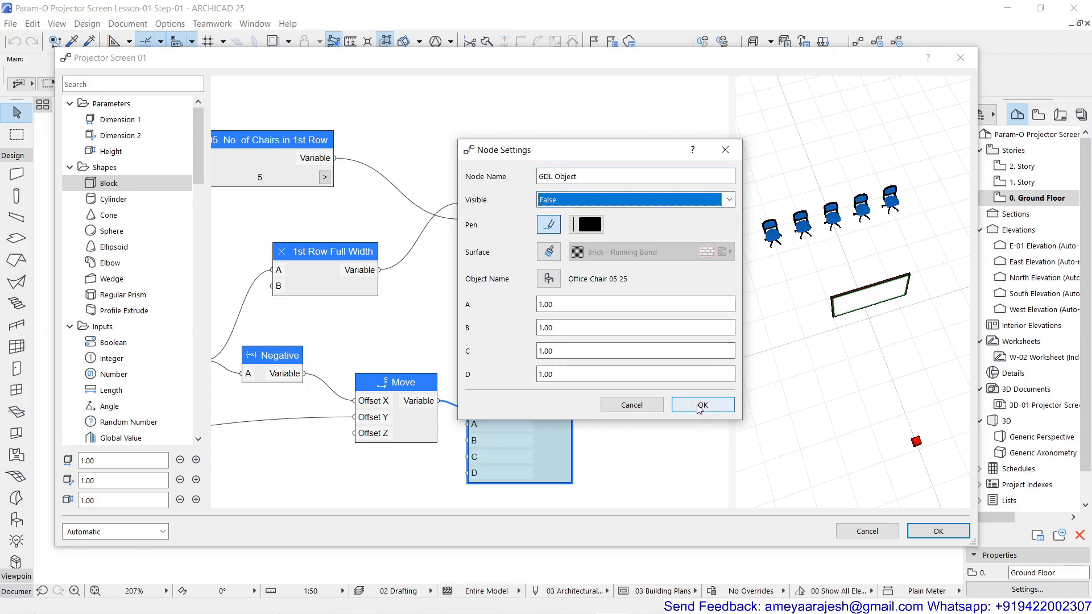
{"action": "left_click", "coordinate": [700, 407]}
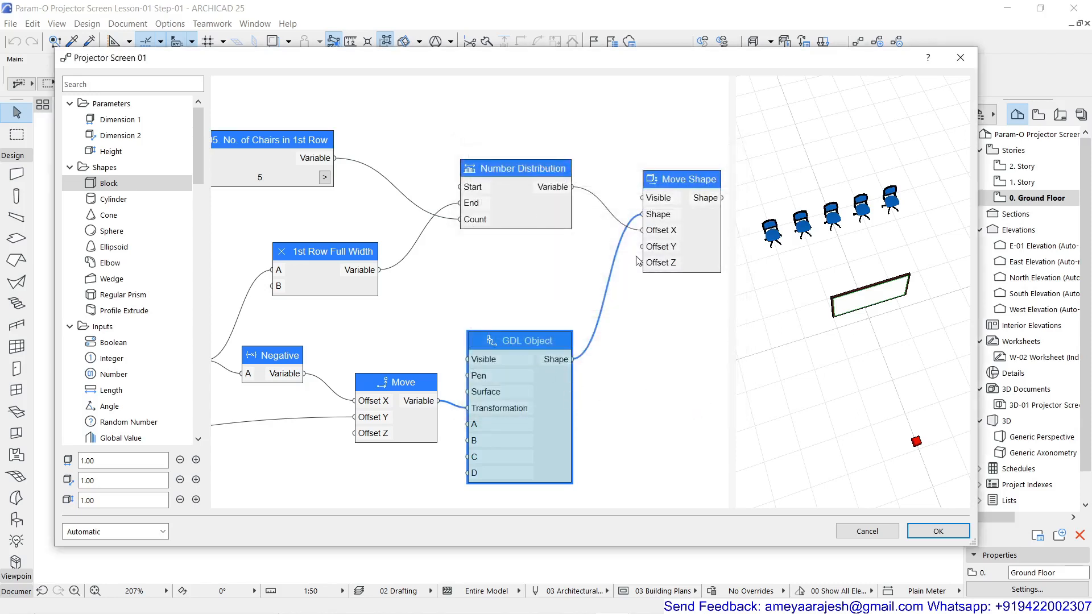
Rename the Move Shape node fed by the GDL Object as "1st Row Chairs"
{"action": "double_click", "coordinate": [687, 180]}
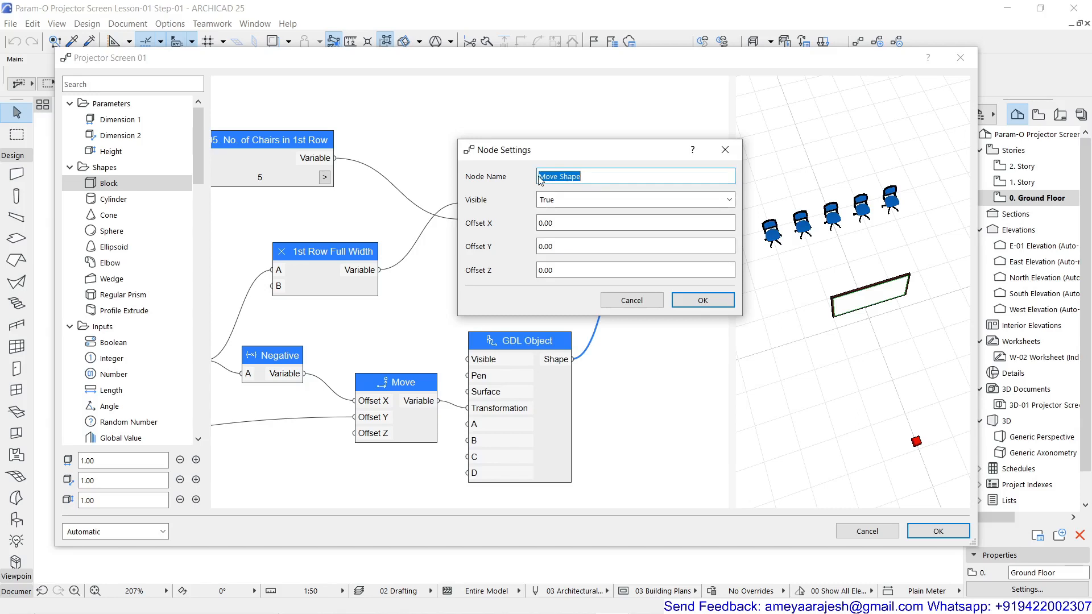
{"action": "type", "text": "1st row Chairs"}
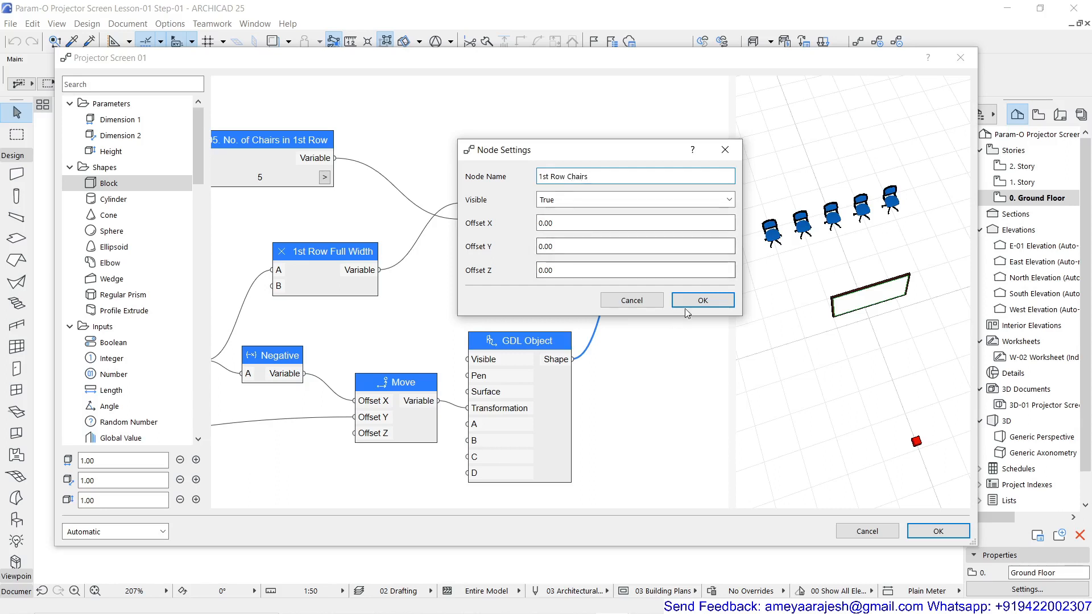
{"action": "left_click", "coordinate": [700, 300]}
Add a Move Shape node beyond 1st Row Chairs and connect that node's Shape output to its Shape input
{"action": "scroll", "coordinate": [651, 290], "scroll_direction": "down", "scroll_amount": 3}
{"action": "middle_click_drag", "start_coordinate": [647, 291], "coordinate": [509, 344]}
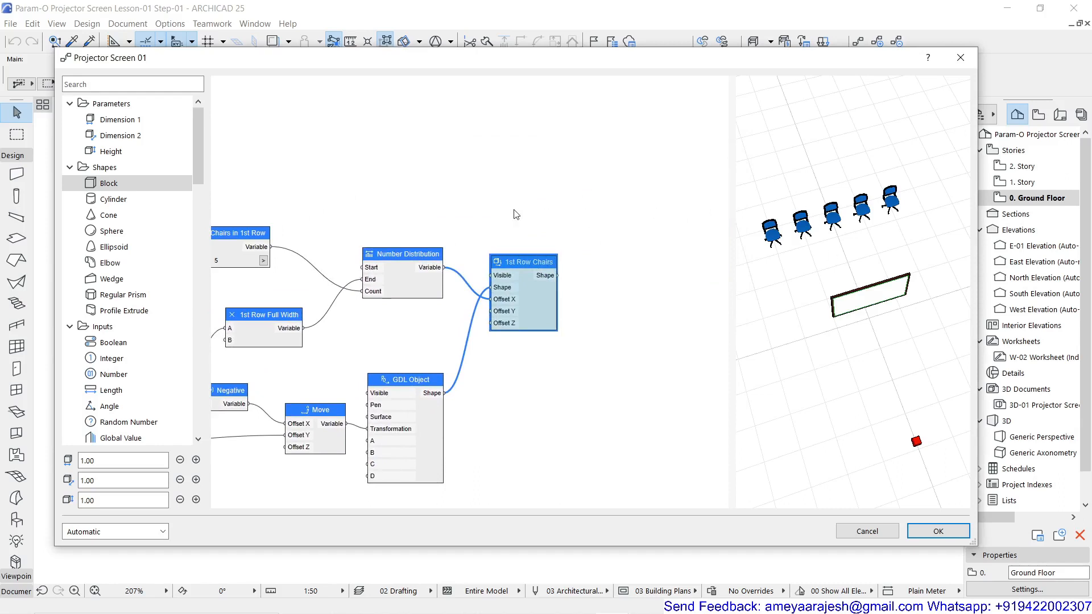
{"action": "left_click", "coordinate": [594, 216]}
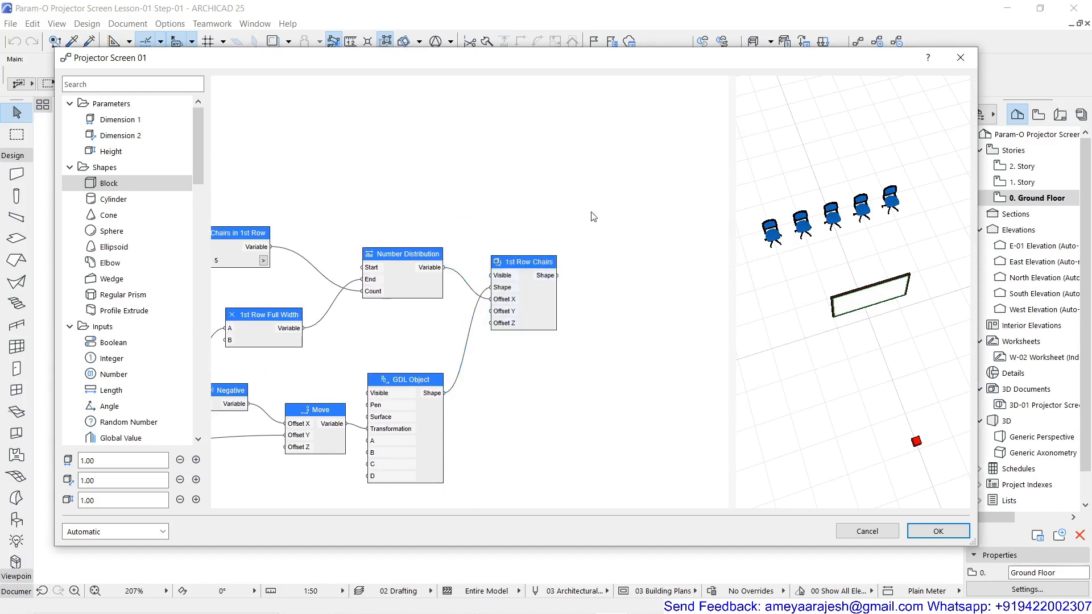
{"action": "double_click", "coordinate": [593, 217]}
{"action": "type", "text": "mo"}
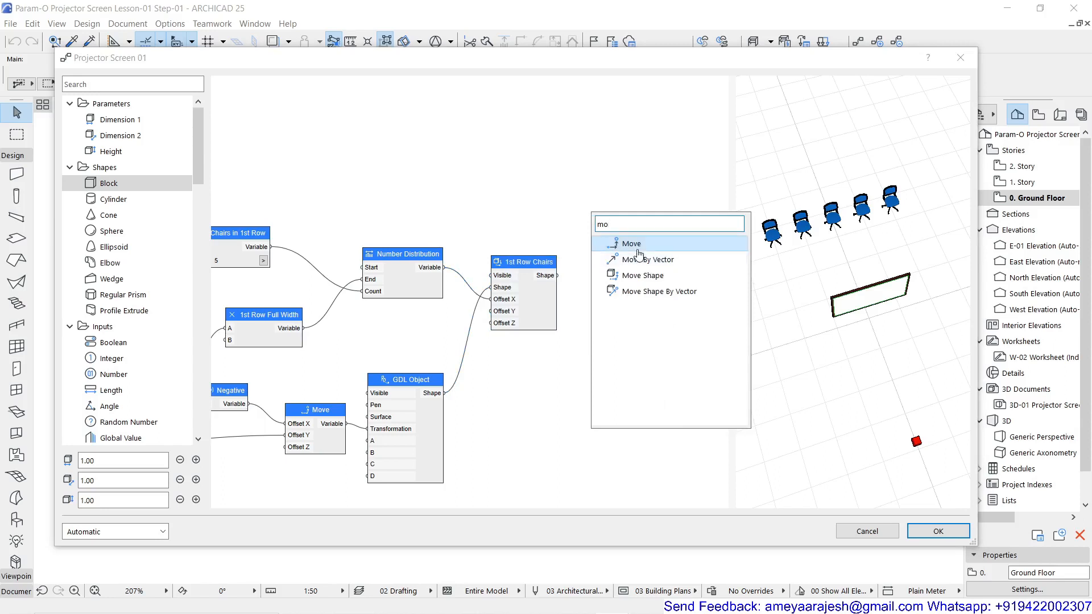
{"action": "left_click", "coordinate": [642, 275]}
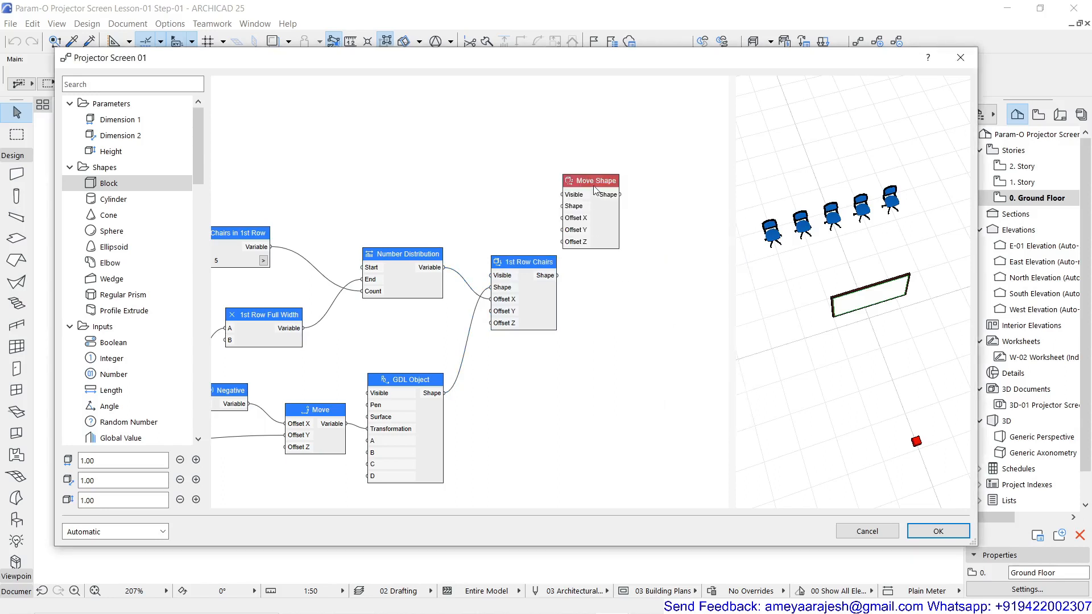
{"action": "left_click_drag", "start_coordinate": [595, 189], "coordinate": [655, 232]}
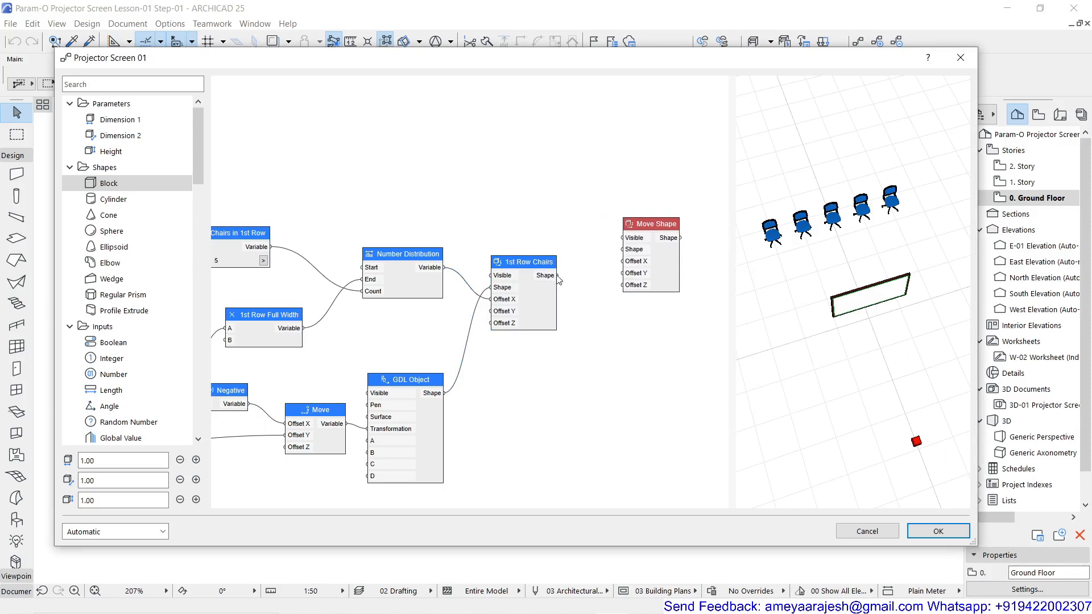
{"action": "left_click_drag", "start_coordinate": [558, 277], "coordinate": [624, 250]}
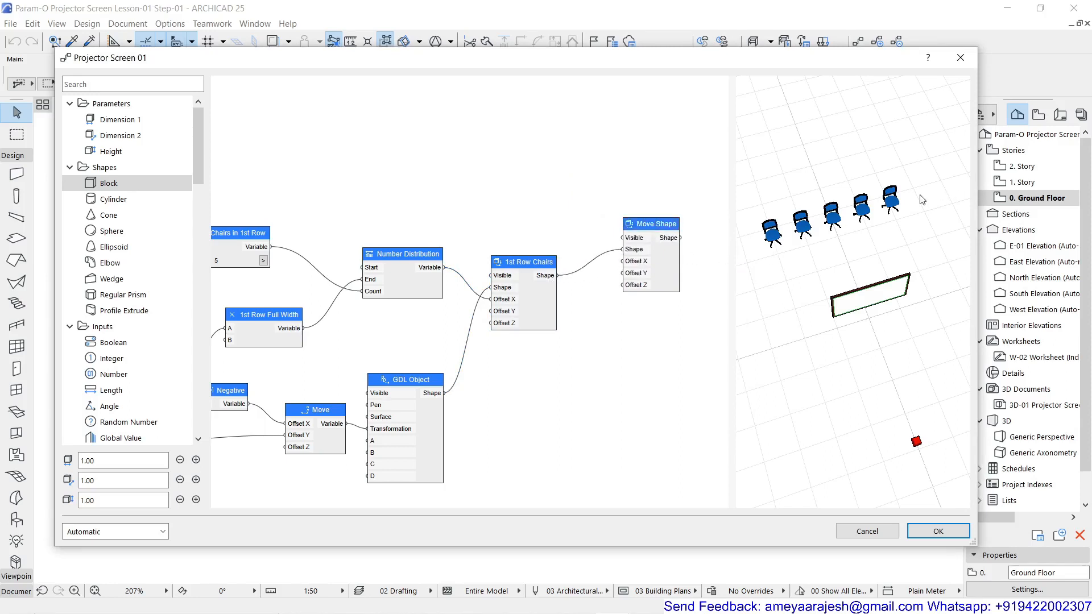
Add a Number node above 1st Row Chairs and name it "06. Dist Between Rows"
{"action": "double_click", "coordinate": [495, 211]}
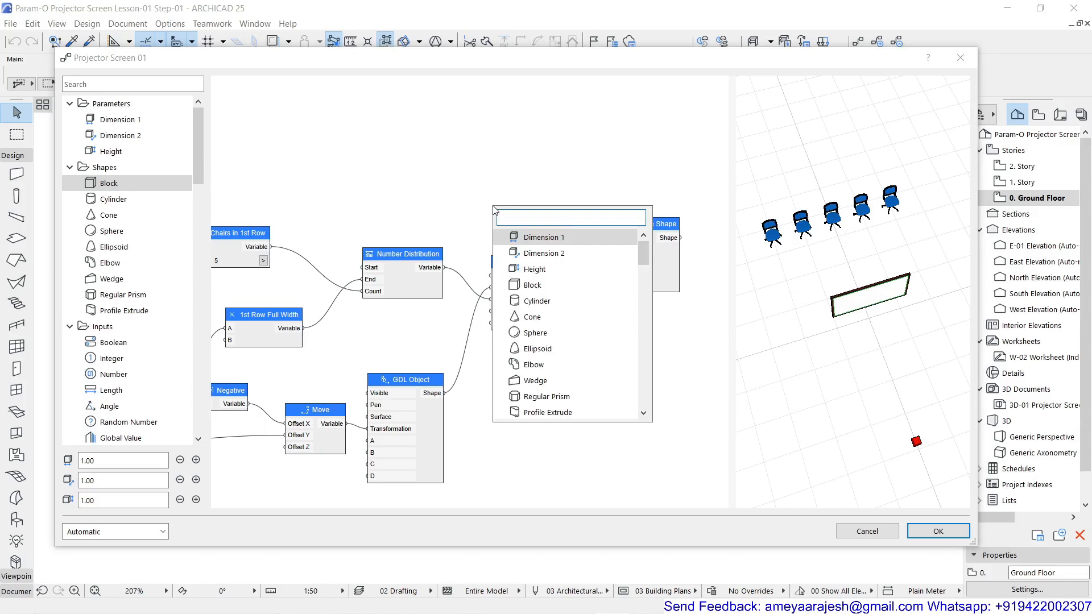
{"action": "type", "text": "num"}
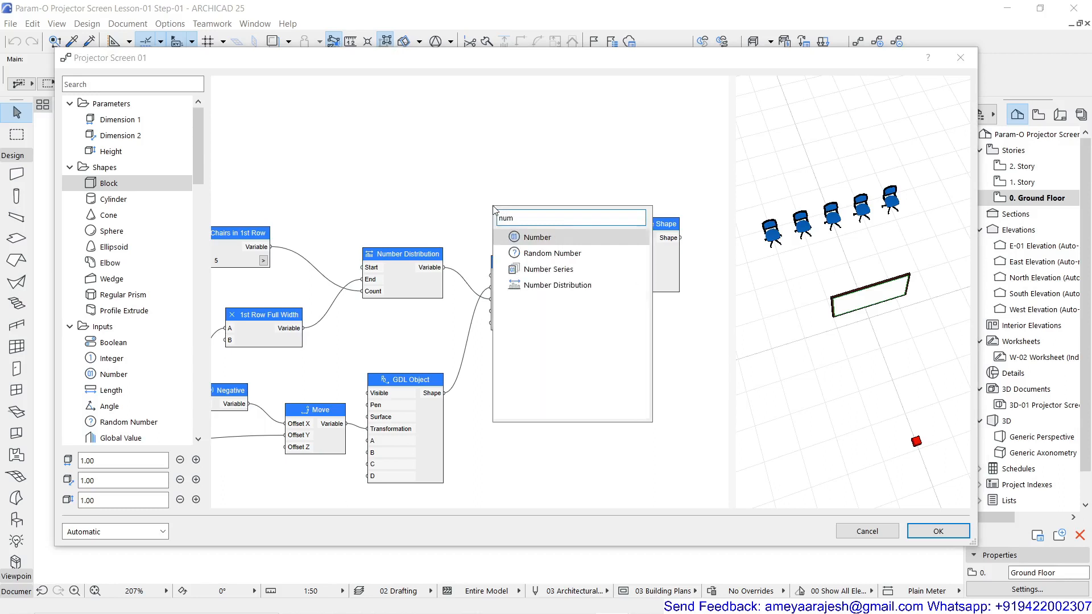
{"action": "left_click", "coordinate": [529, 237]}
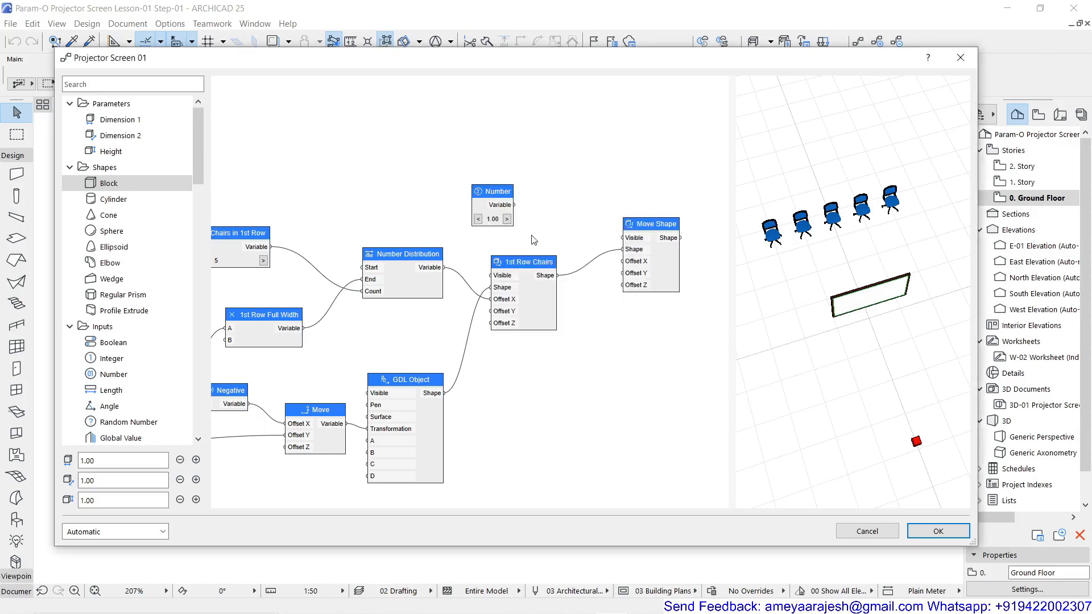
{"action": "double_click", "coordinate": [500, 203]}
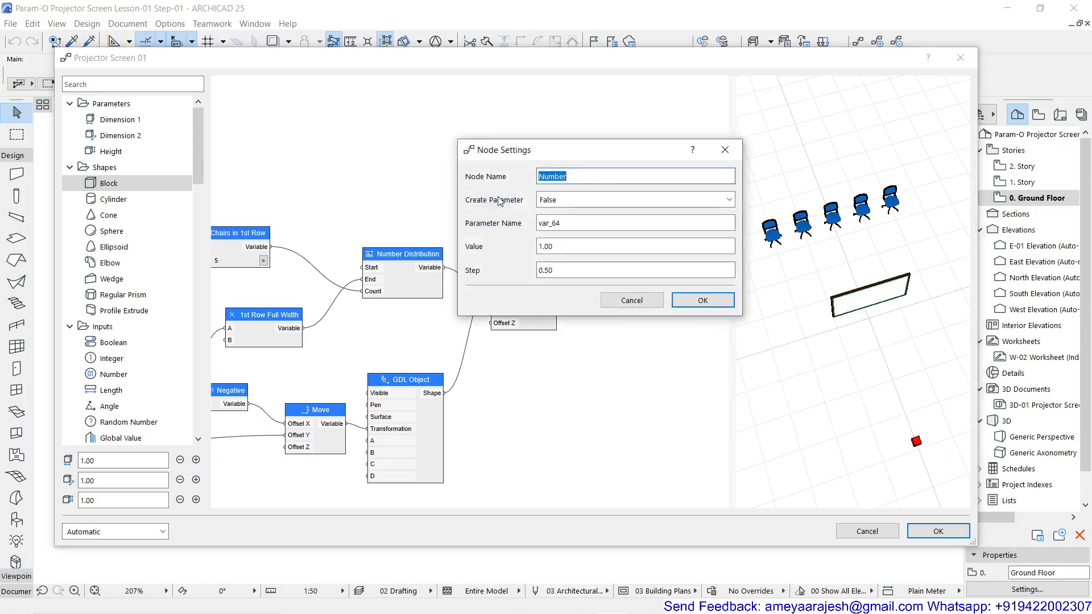
{"action": "type", "text": "Dist Between Rows"}
{"action": "left_click", "coordinate": [539, 177]}
{"action": "type", "text": "06"}
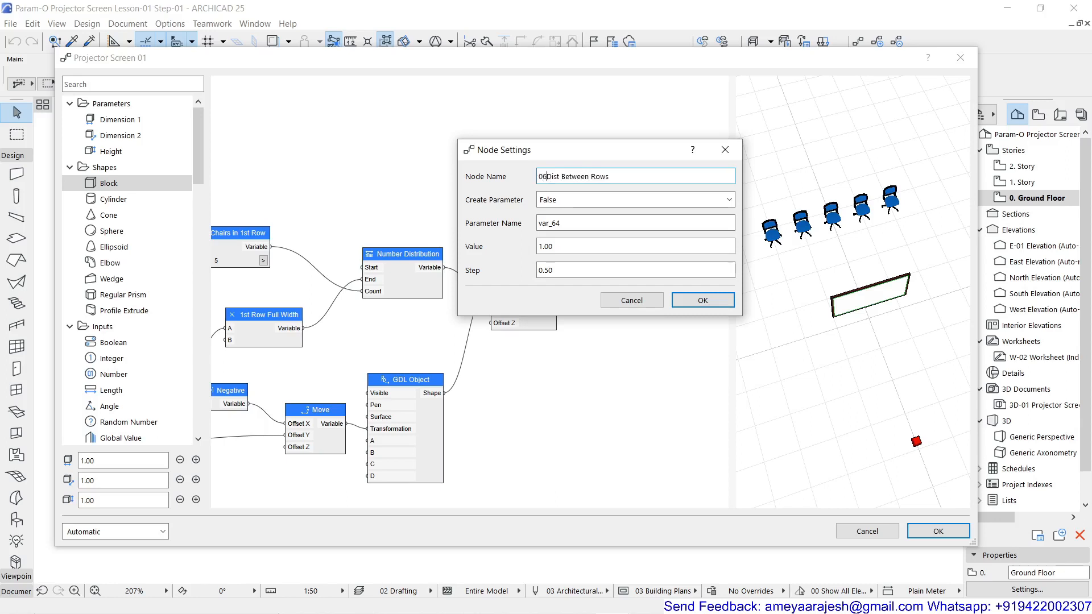
{"action": "type", "text": "."}
Make the row-distance node create a parameter and reuse the node name "06. Dist Between Rows" as its parameter name
{"action": "key", "text": "ctrl+a"}
{"action": "key", "text": "ctrl+c"}
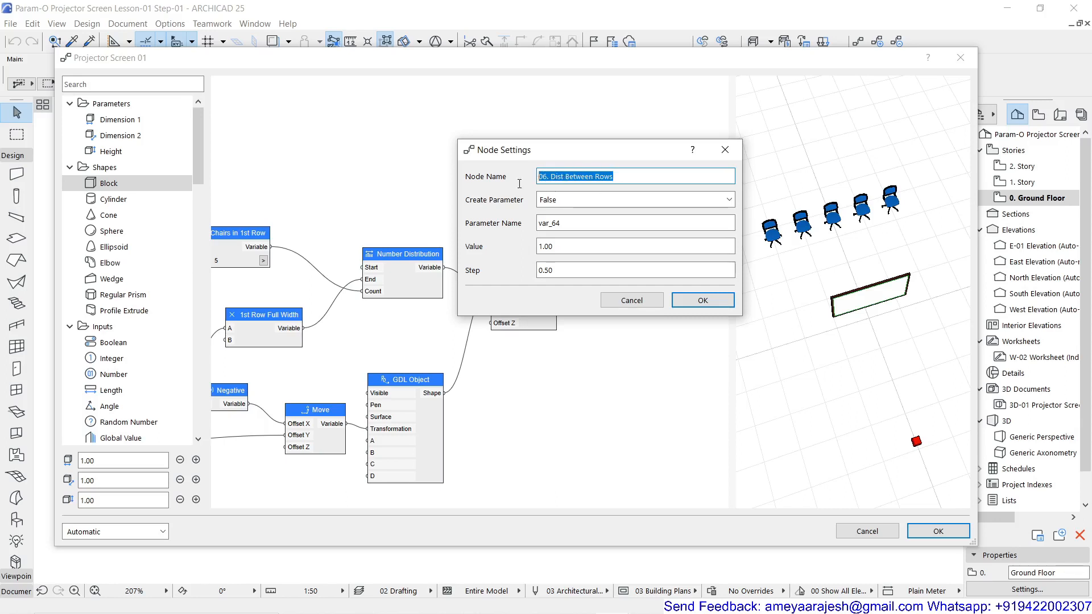
{"action": "left_click", "coordinate": [591, 200]}
{"action": "left_click", "coordinate": [589, 222]}
{"action": "left_click", "coordinate": [593, 223]}
{"action": "key", "text": "ctrl+a"}
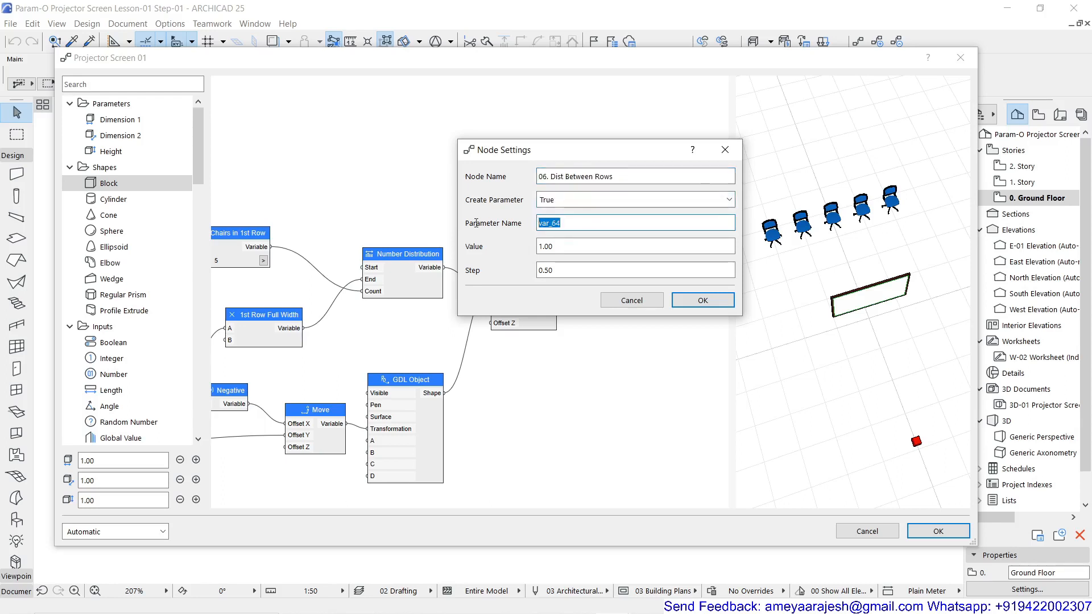
{"action": "key", "text": "ctrl+v"}
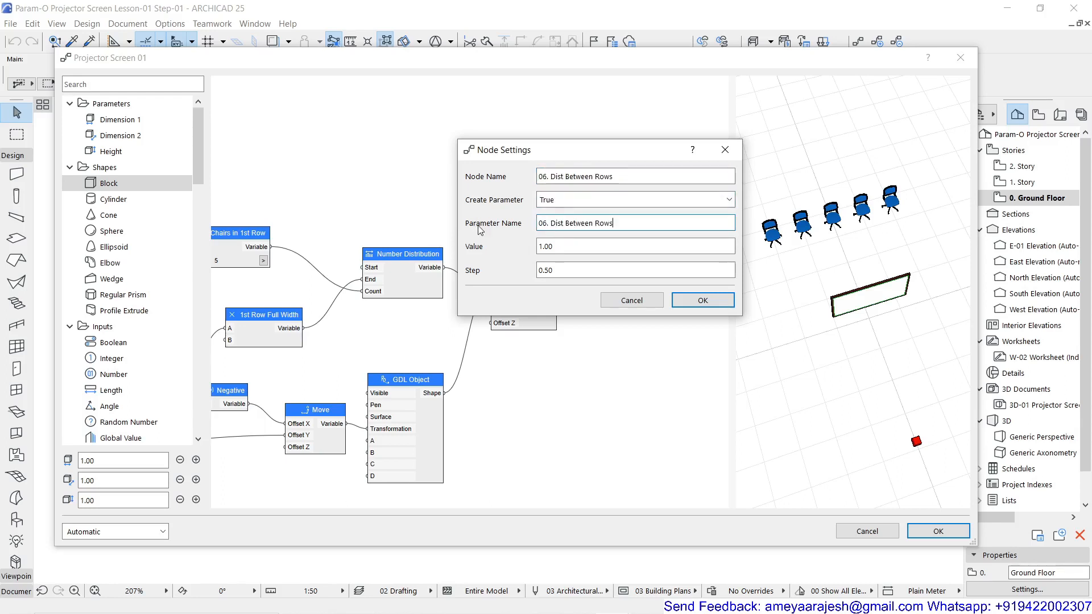
Give the row-distance node a value of 0.90 and a step of 0.10, and connect its output to Move Shape's Offset Y
{"action": "double_click", "coordinate": [553, 247]}
{"action": "type", "text": ".9"}
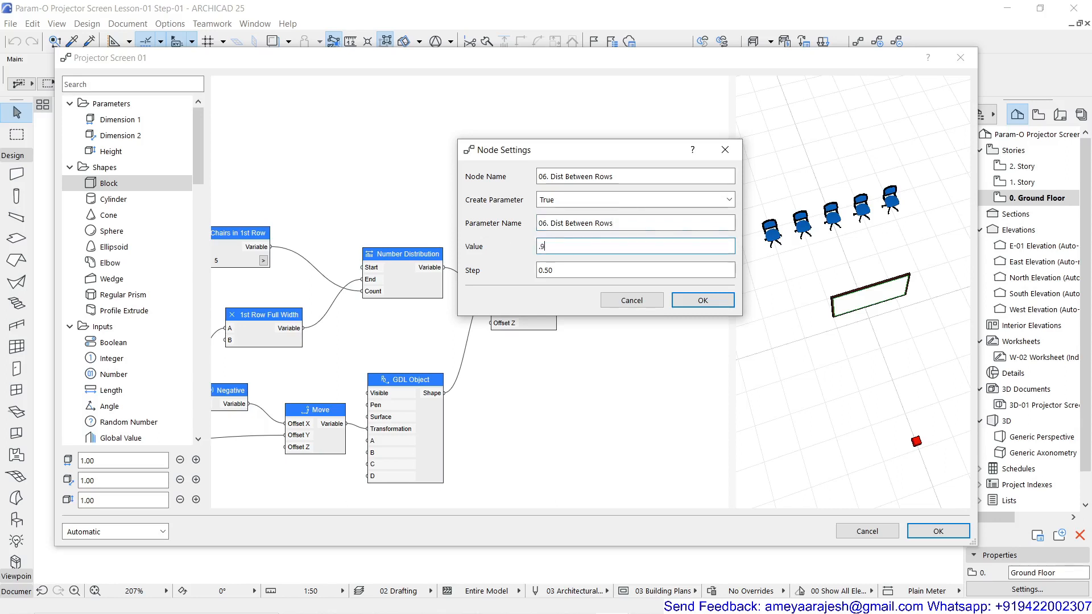
{"action": "left_click", "coordinate": [548, 270]}
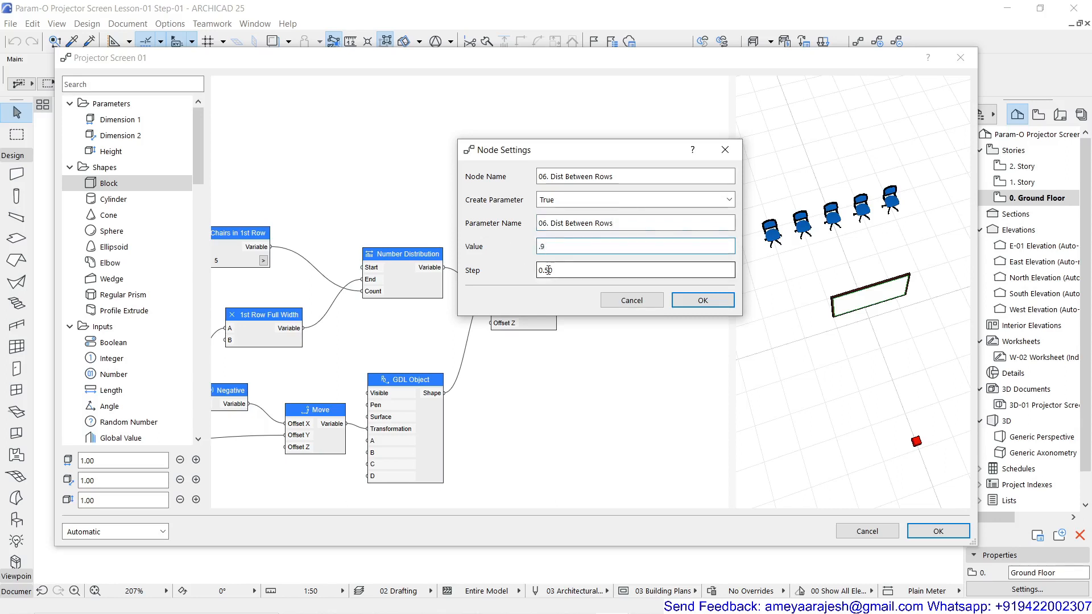
{"action": "type", "text": "1"}
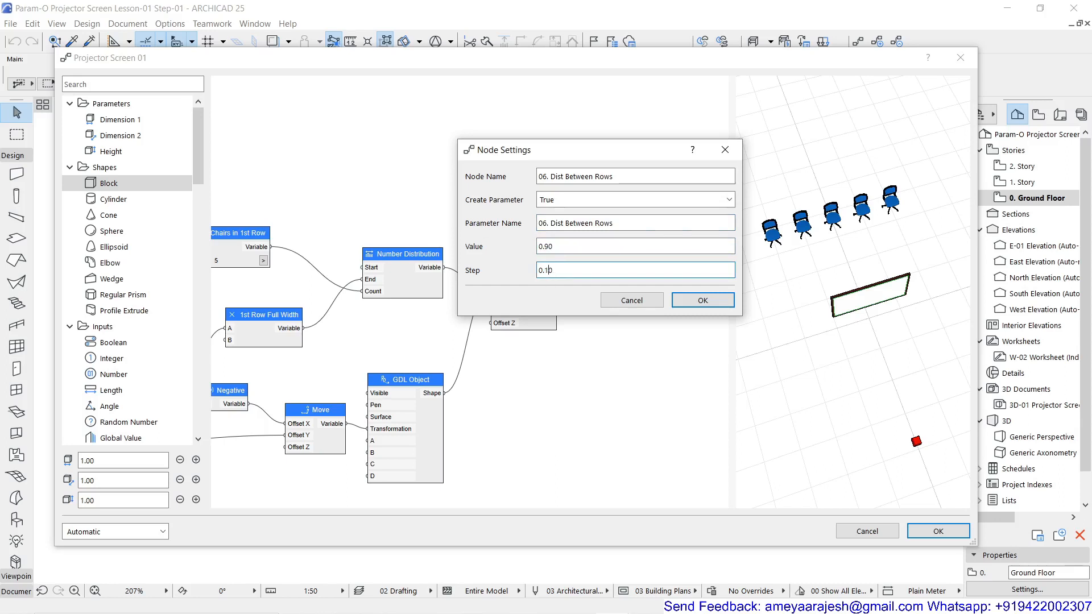
{"action": "left_click", "coordinate": [704, 301]}
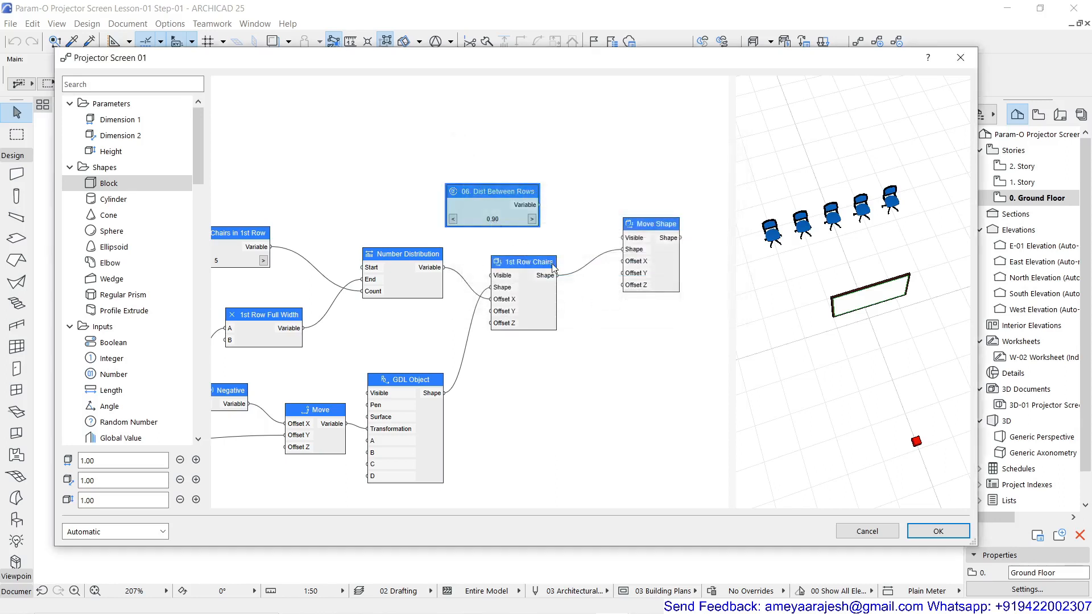
{"action": "left_click_drag", "start_coordinate": [540, 205], "coordinate": [624, 274]}
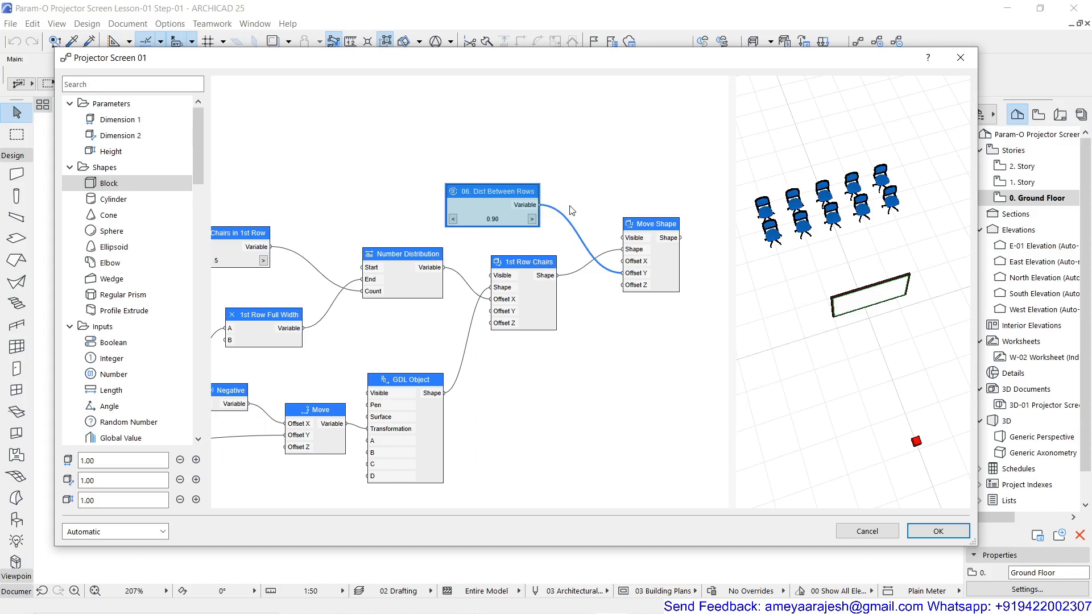
Add a Number Series node above Move Shape and arrange it beside the 06. Dist Between Rows node
{"action": "scroll", "coordinate": [571, 211], "scroll_direction": "up", "scroll_amount": 1}
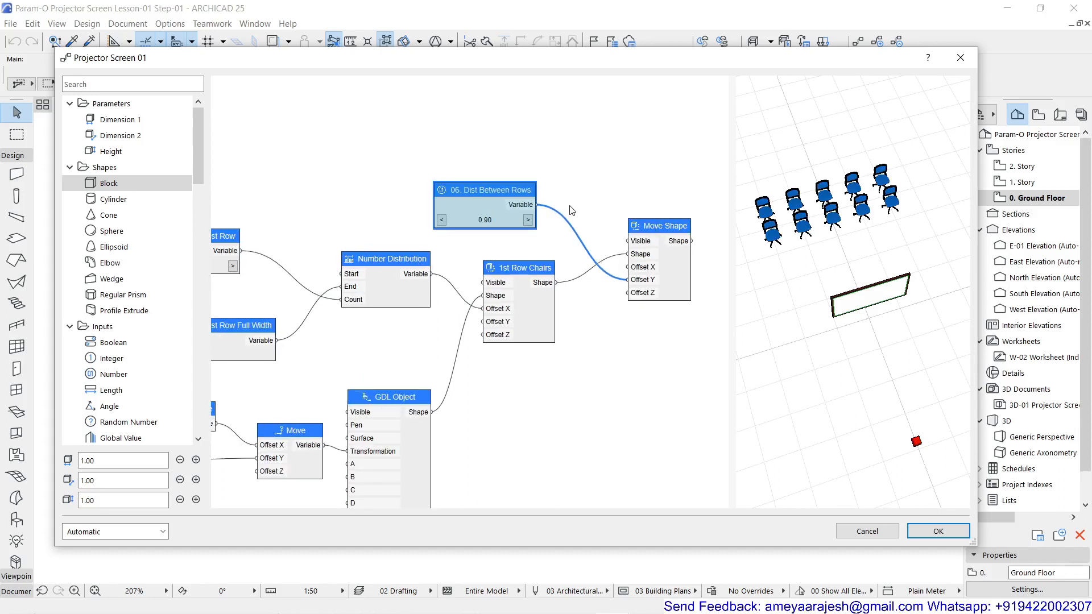
{"action": "middle_click_drag", "start_coordinate": [572, 210], "coordinate": [497, 203]}
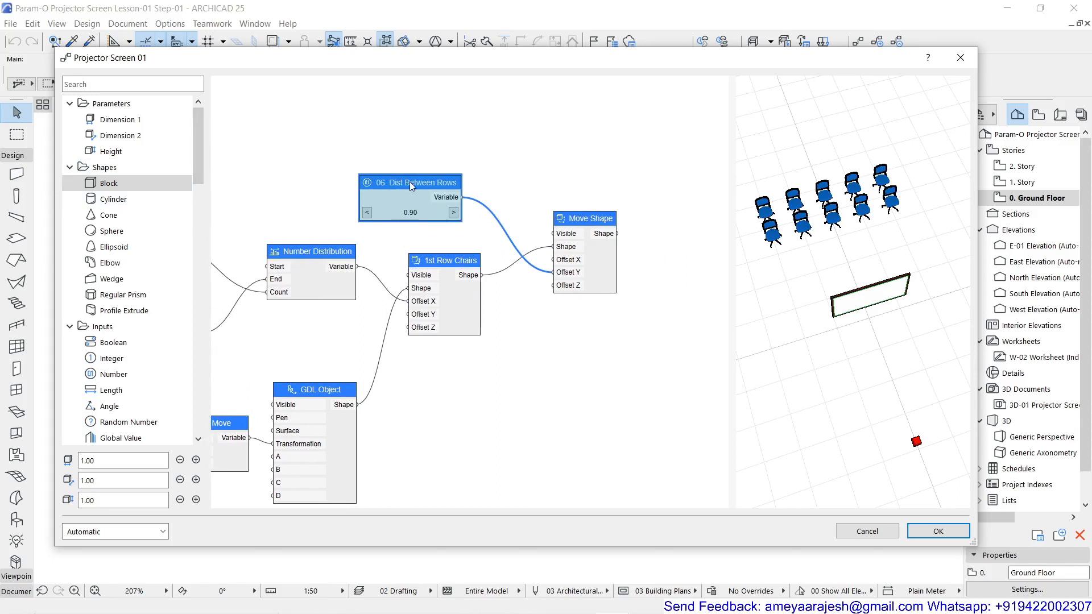
{"action": "double_click", "coordinate": [512, 165]}
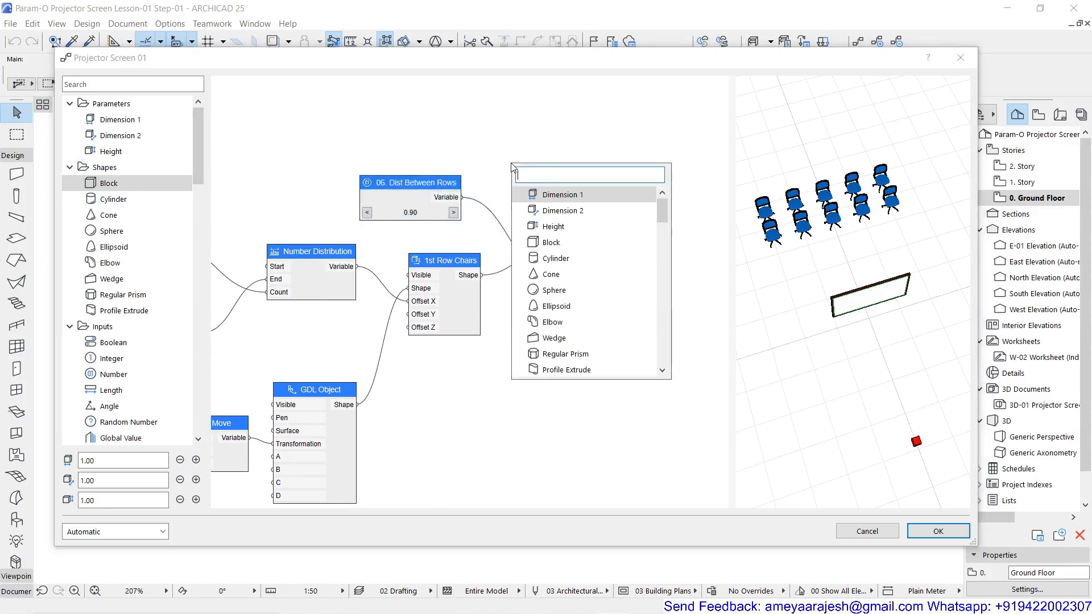
{"action": "scroll", "coordinate": [512, 166], "scroll_direction": "down", "scroll_amount": 2}
{"action": "type", "text": "num"}
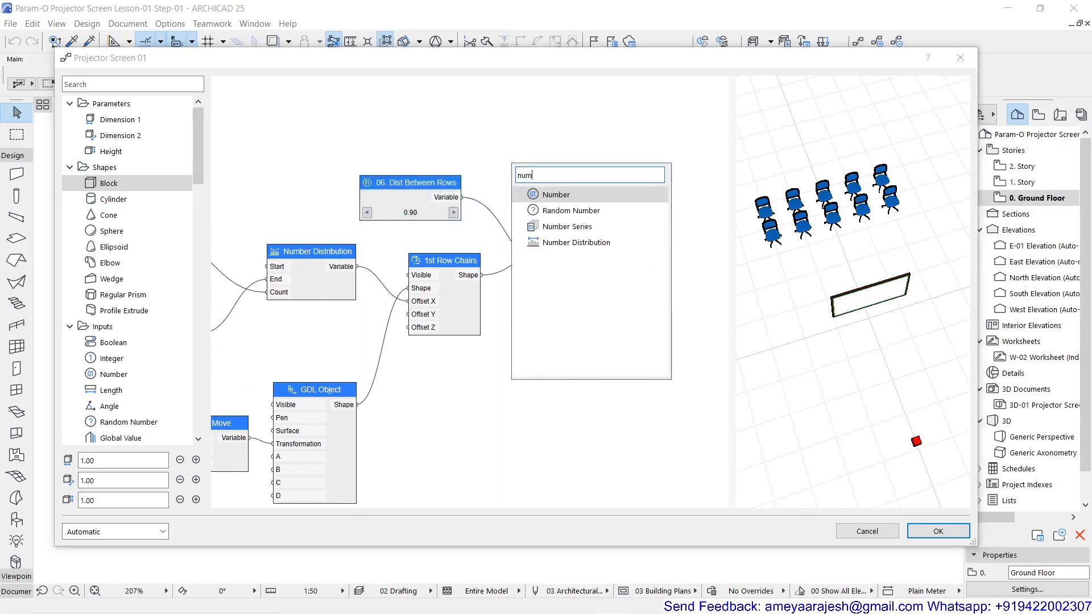
{"action": "left_click", "coordinate": [565, 228]}
{"action": "left_click_drag", "start_coordinate": [414, 182], "coordinate": [480, 185]}
{"action": "left_click_drag", "start_coordinate": [521, 145], "coordinate": [472, 142]}
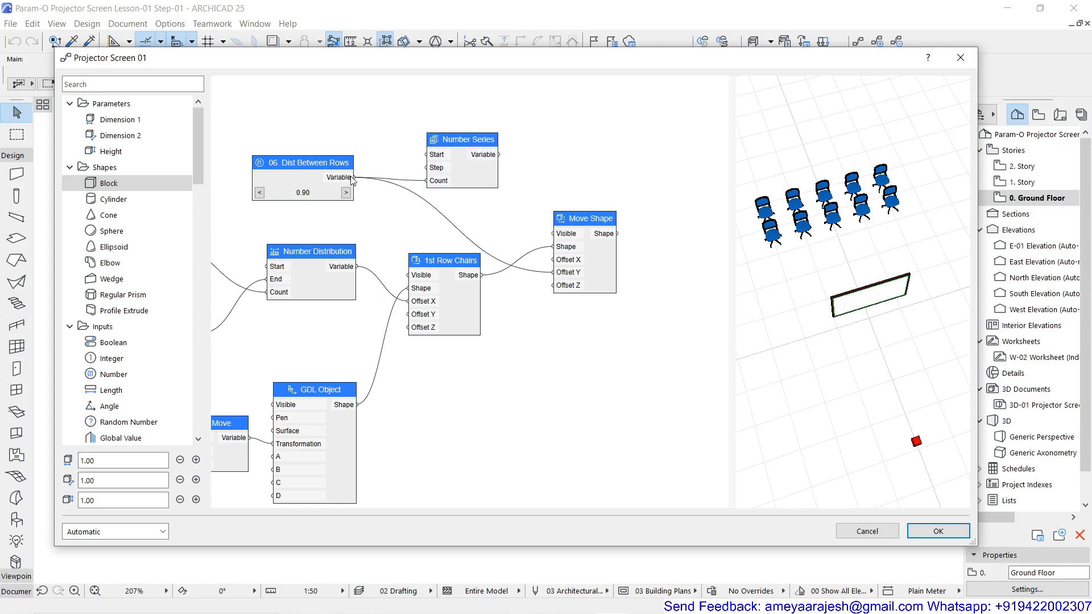
Connect 06. Dist Between Rows to the Number Series Step input and disconnect it from Count
{"action": "left_click_drag", "start_coordinate": [353, 178], "coordinate": [425, 170]}
{"action": "right_click", "coordinate": [436, 182]}
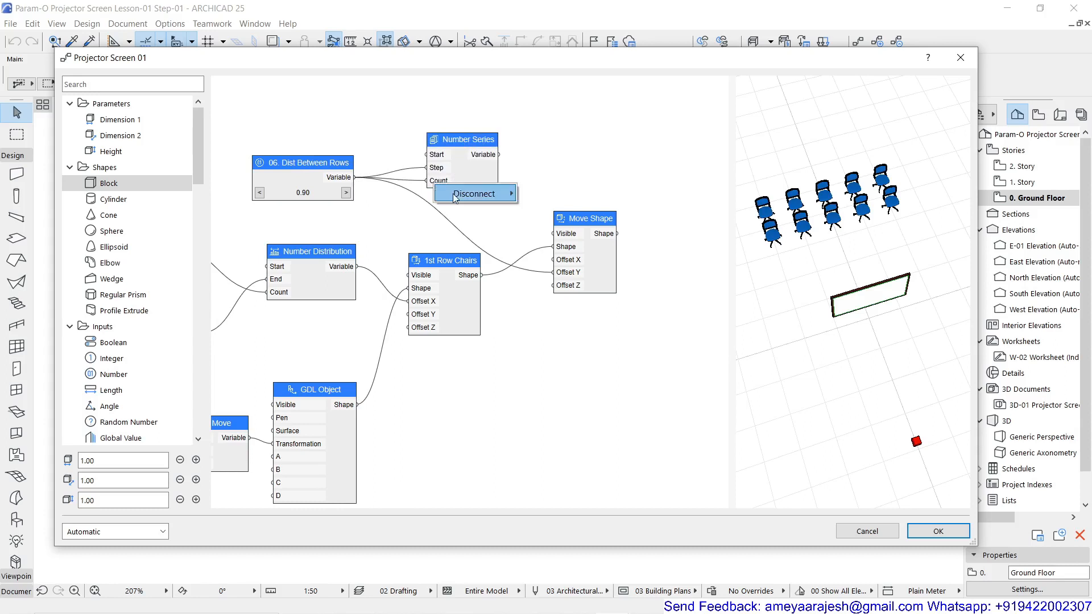
{"action": "mouse_move", "coordinate": [467, 196]}
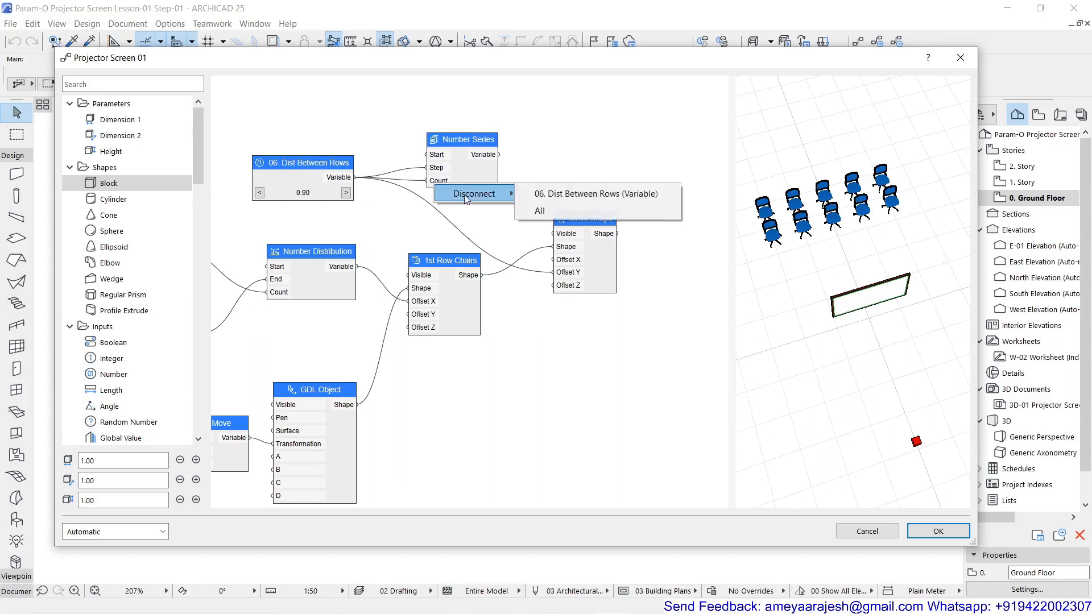
{"action": "left_click", "coordinate": [523, 195]}
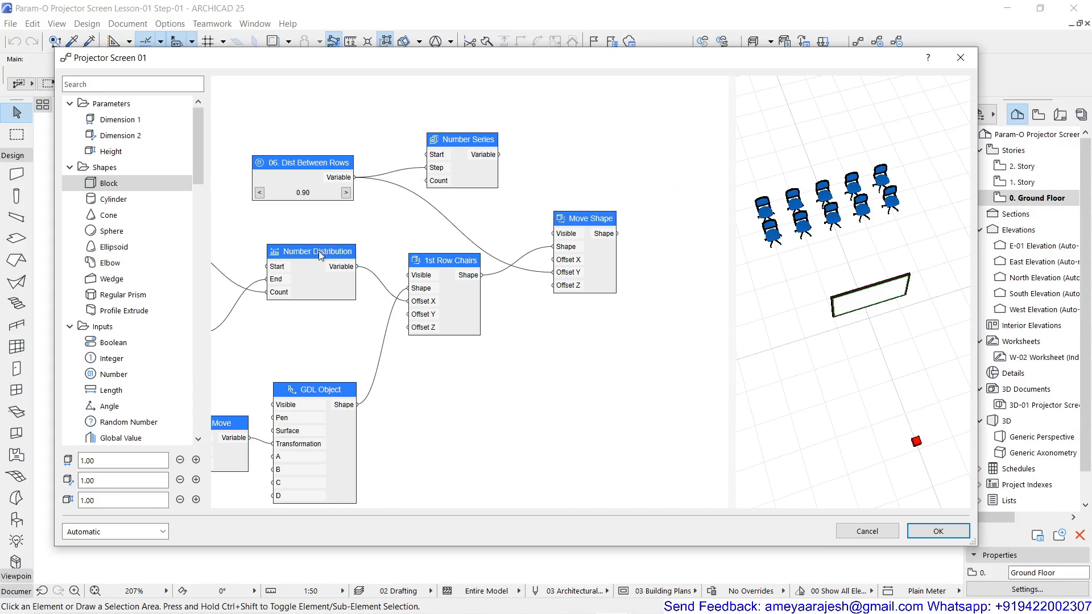
Place a copy of the 05. No. of Chairs in 1st Row node above 06. Dist Between Rows
{"action": "middle_click_drag", "start_coordinate": [338, 216], "coordinate": [532, 228]}
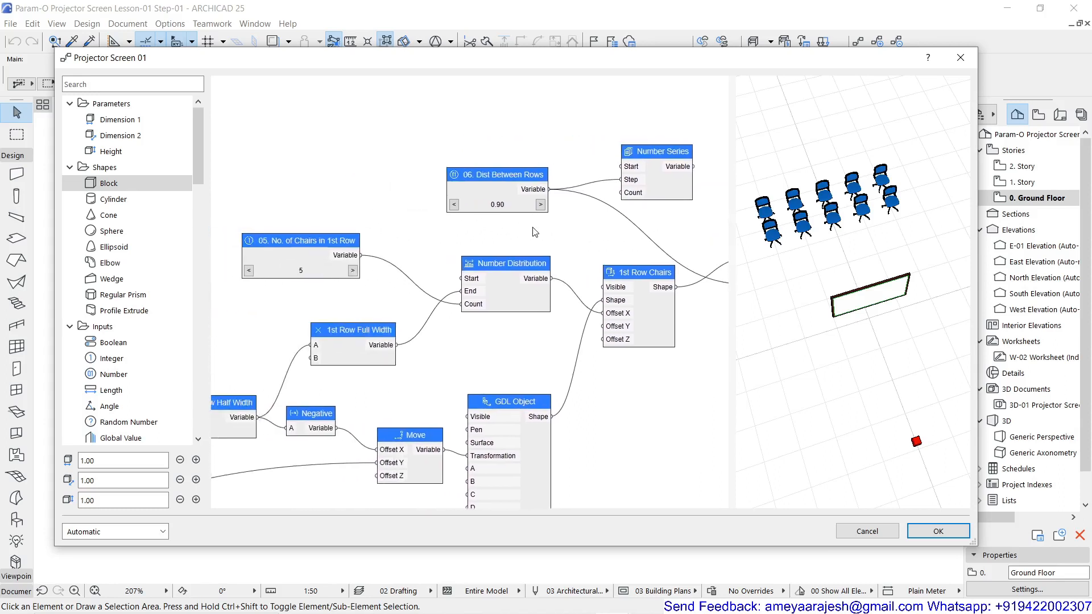
{"action": "left_click", "coordinate": [317, 242]}
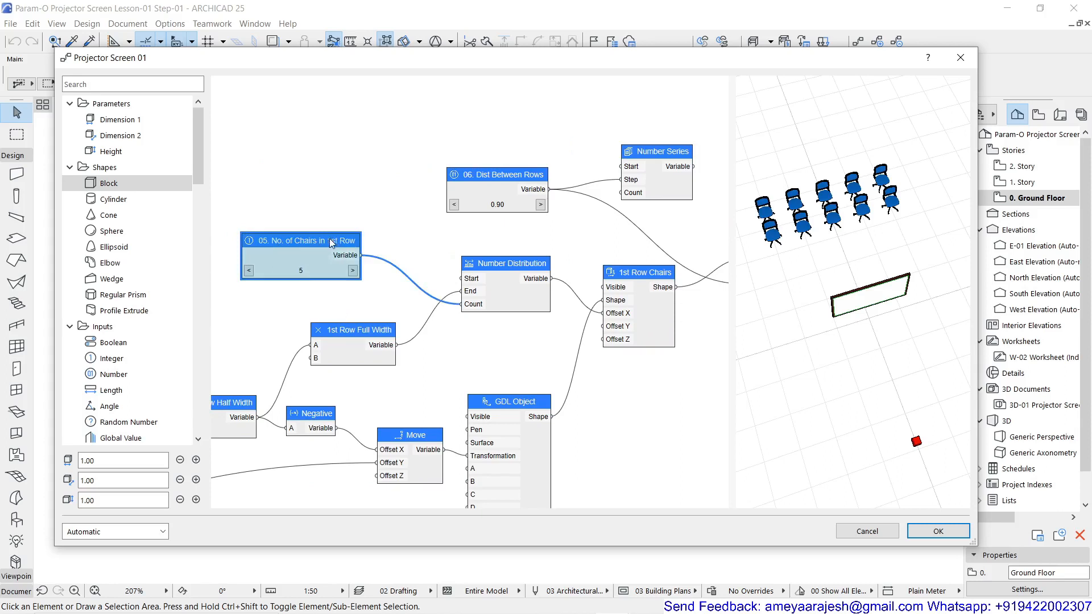
{"action": "left_click_drag", "start_coordinate": [331, 243], "coordinate": [479, 102], "text": "ctrl"}
{"action": "scroll", "coordinate": [490, 102], "scroll_direction": "up", "scroll_amount": 2}
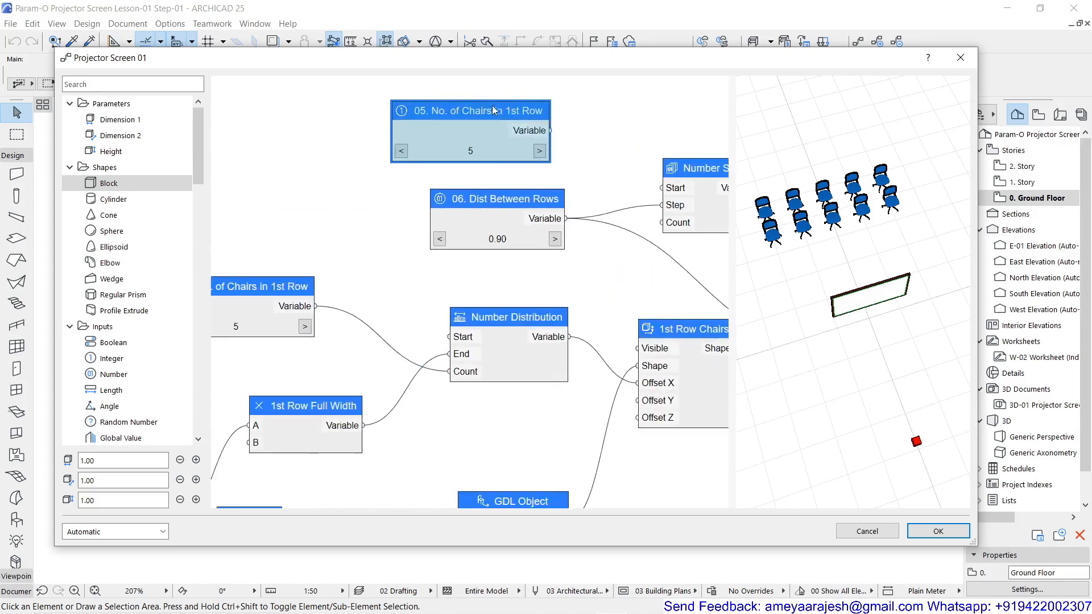
Rename the copied integer node "06. No. of Row" and shorten its parameter name to "05. No. of Row"
{"action": "double_click", "coordinate": [489, 110]}
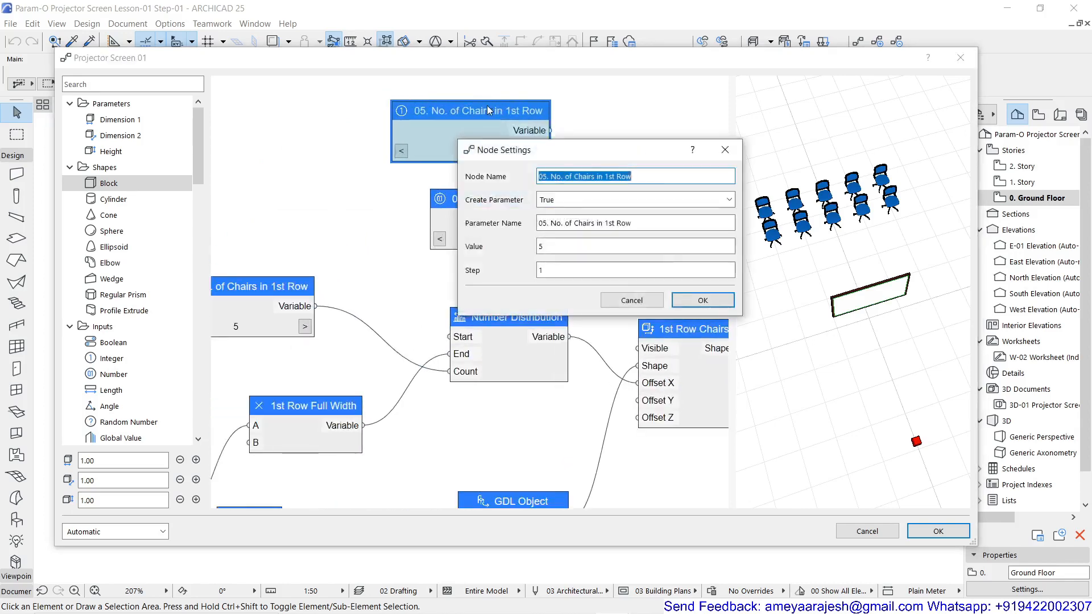
{"action": "left_click", "coordinate": [545, 177]}
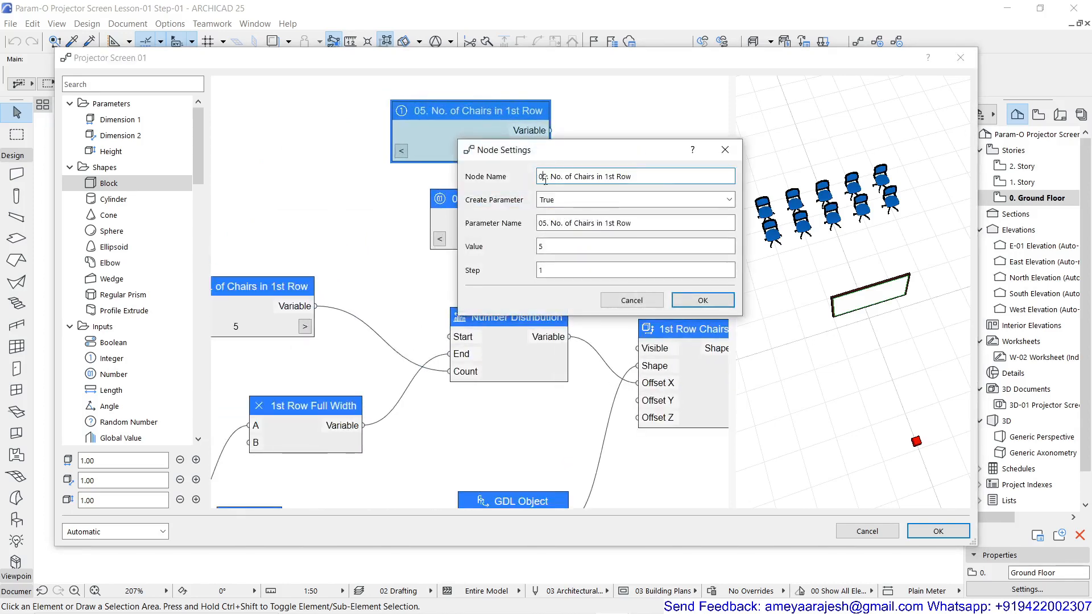
{"action": "type", "text": "6"}
{"action": "key", "text": "Delete"}
{"action": "left_click_drag", "start_coordinate": [551, 176], "coordinate": [604, 177]}
{"action": "left_click", "coordinate": [584, 177]}
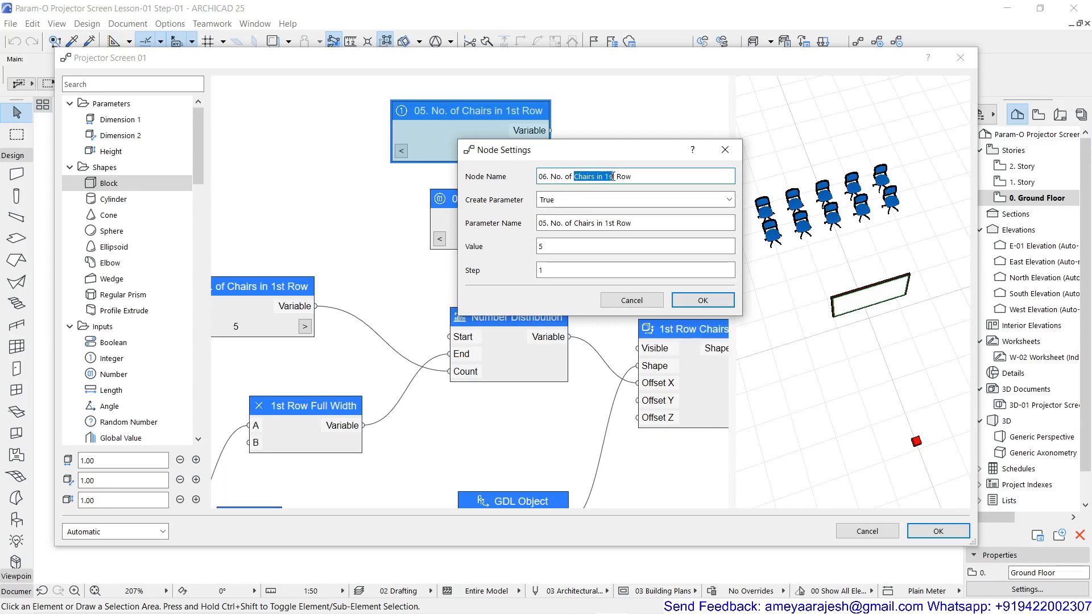
{"action": "type", "text": "of"}
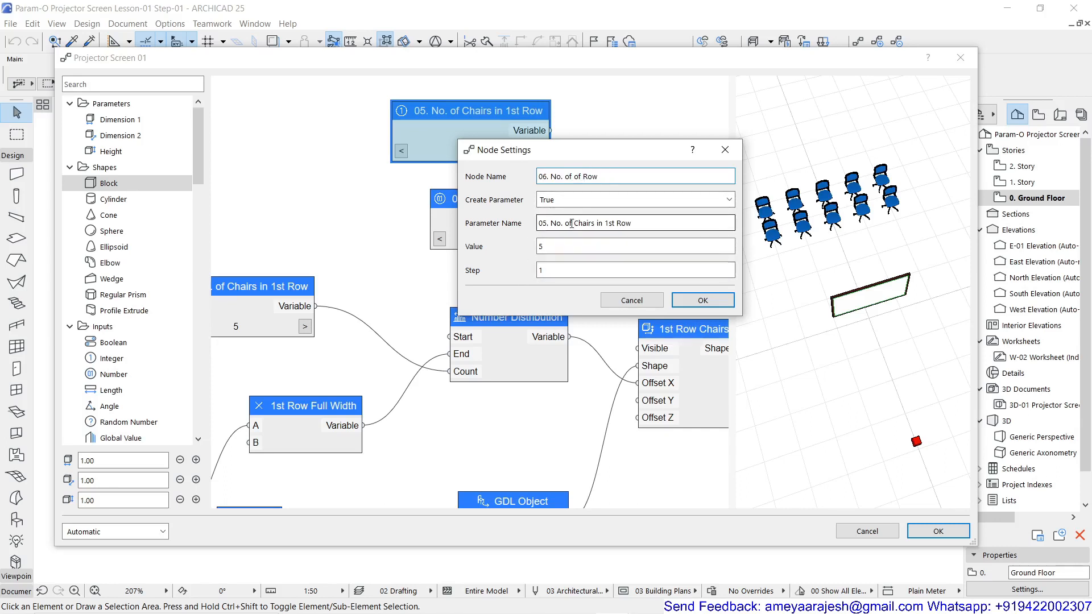
{"action": "left_click_drag", "start_coordinate": [573, 223], "coordinate": [598, 224]}
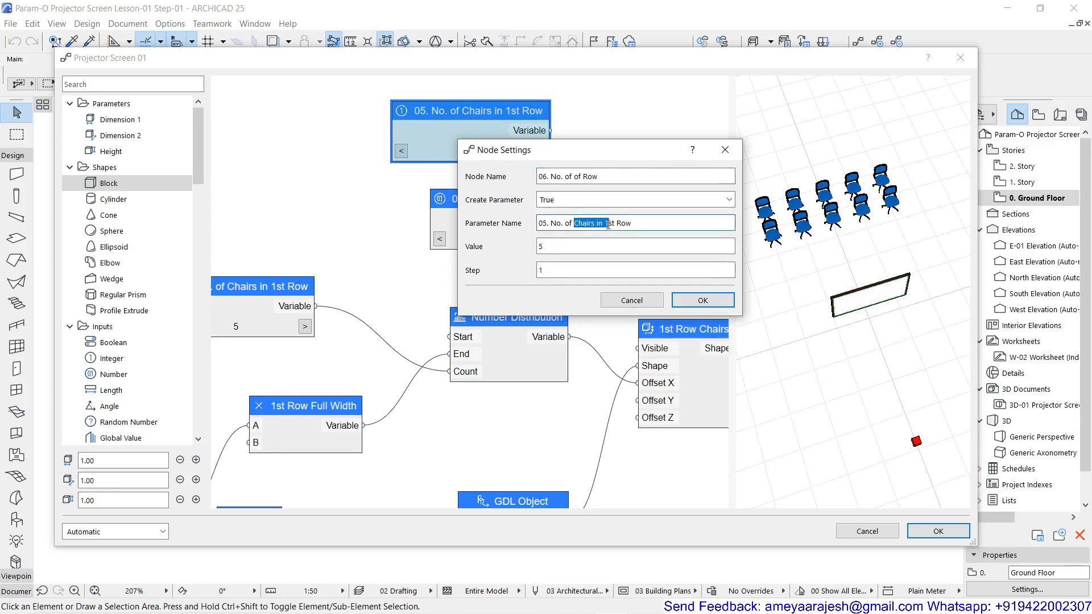
{"action": "key", "text": "BackSpace"}
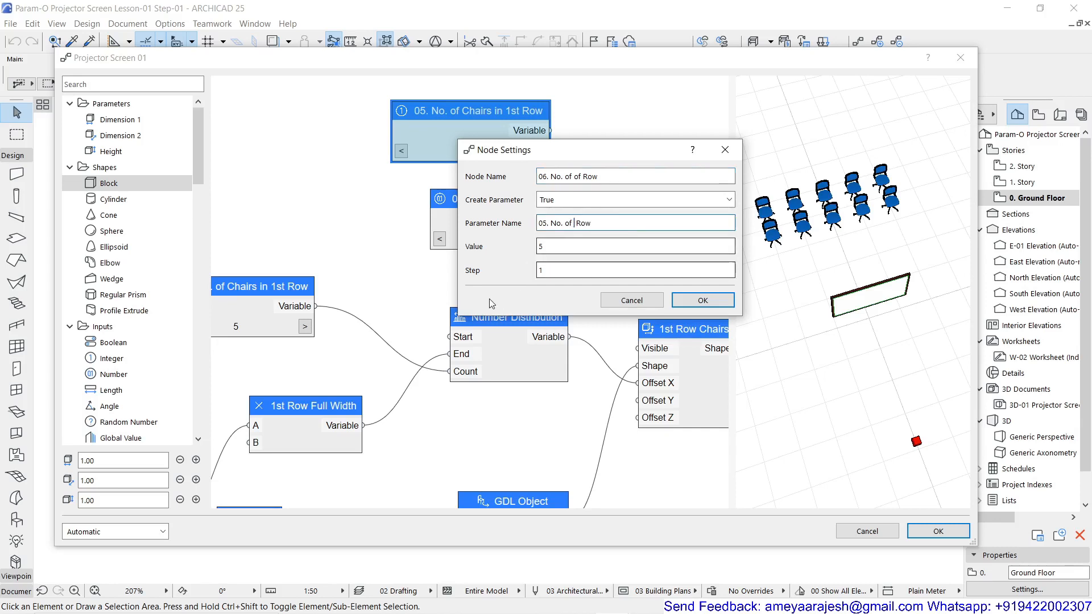
{"action": "key", "text": "BackSpace"}
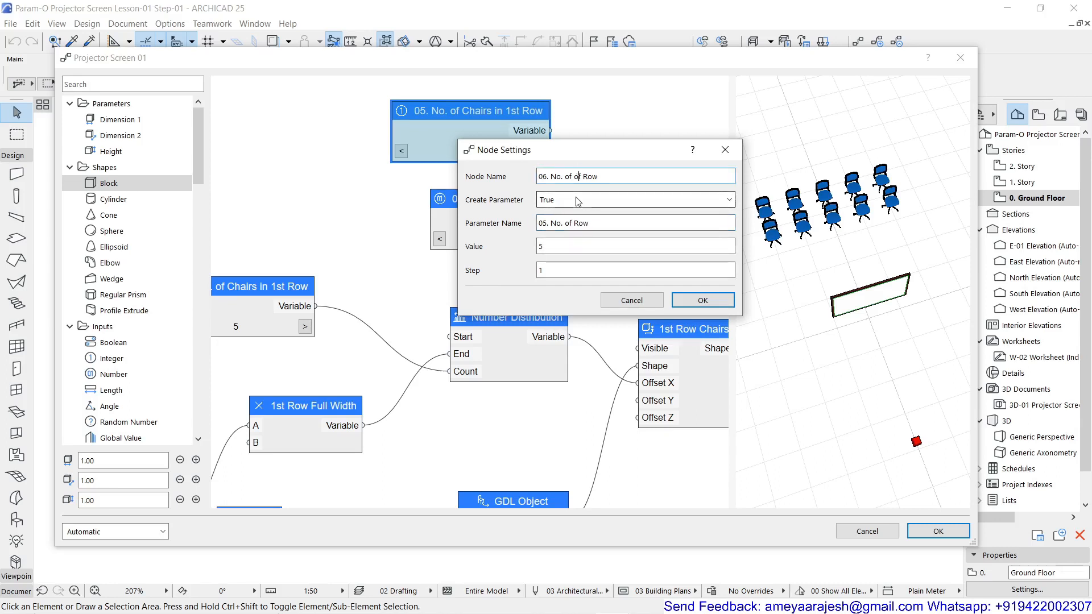
{"action": "key", "text": "BackSpace"}
{"action": "left_click", "coordinate": [555, 226]}
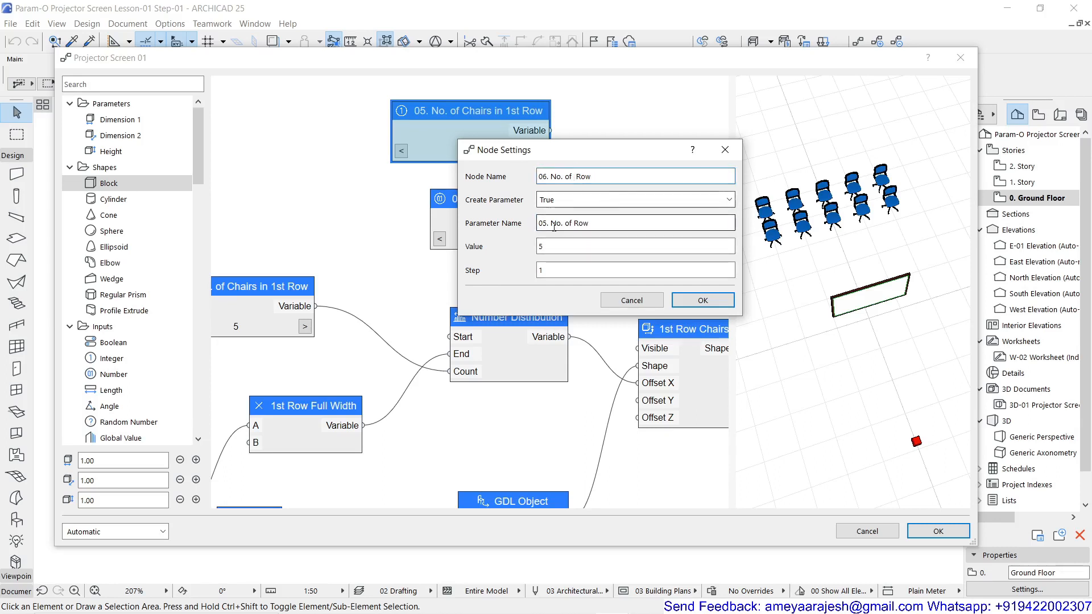
{"action": "key", "text": "BackSpace"}
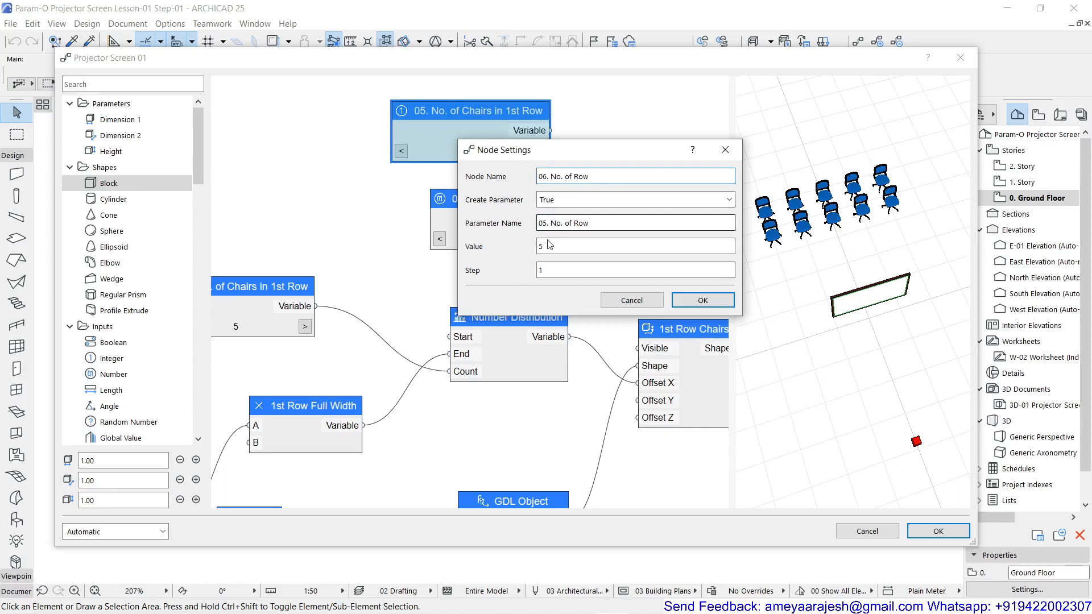
Change the copied node's parameter name to "06. No. of Row" and apply its settings
{"action": "left_click", "coordinate": [545, 177]}
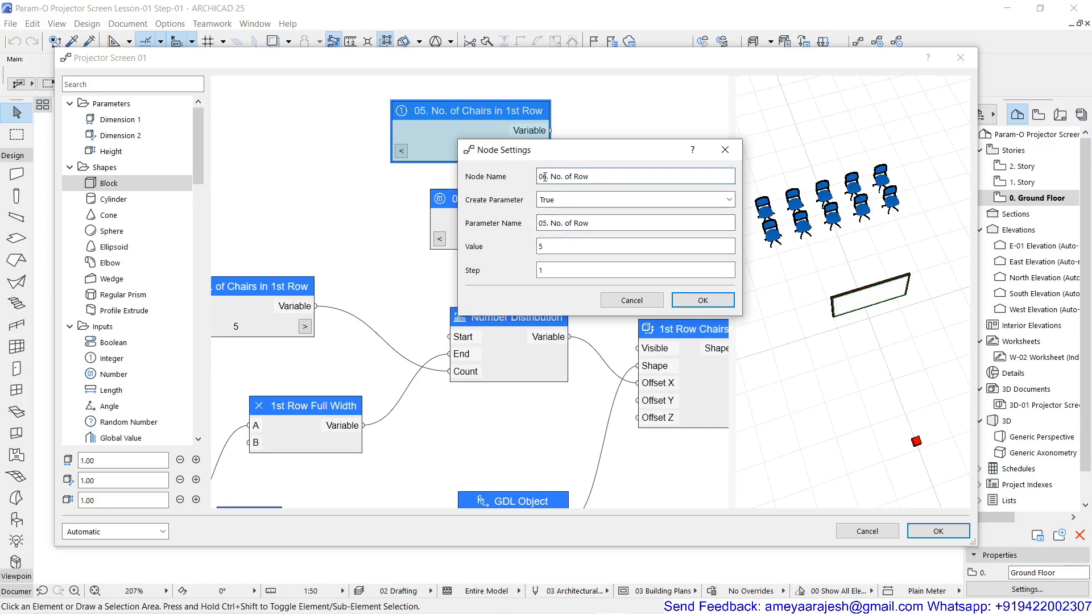
{"action": "left_click", "coordinate": [543, 223]}
{"action": "type", "text": "6"}
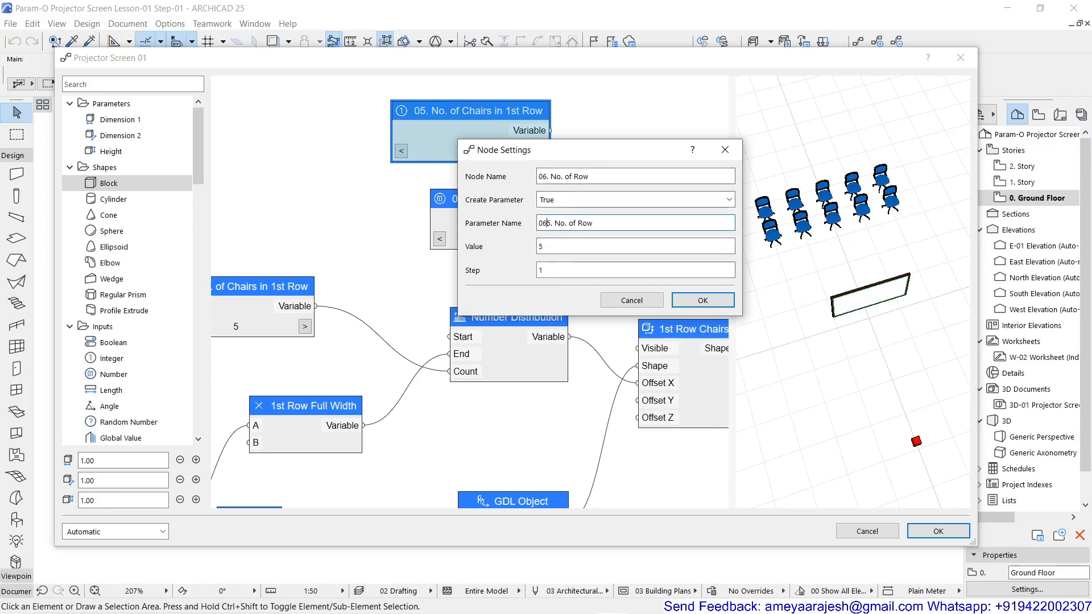
{"action": "key", "text": "Delete"}
{"action": "left_click", "coordinate": [703, 300]}
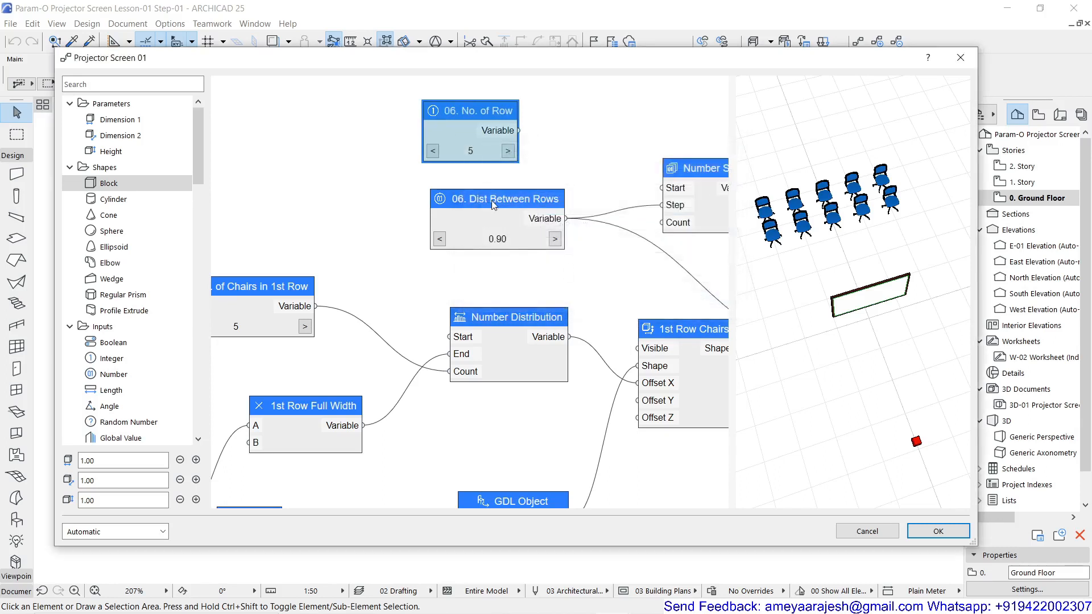
Renumber the row-distance node so its node name and parameter name both read "07. Dist Between Rows"
{"action": "double_click", "coordinate": [483, 199]}
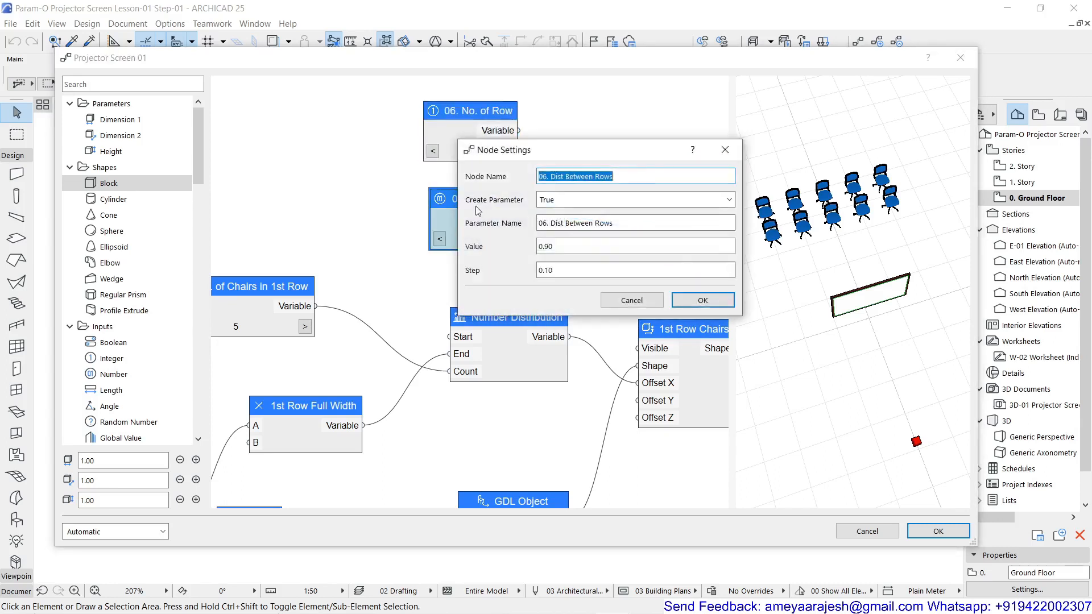
{"action": "left_click", "coordinate": [542, 177]}
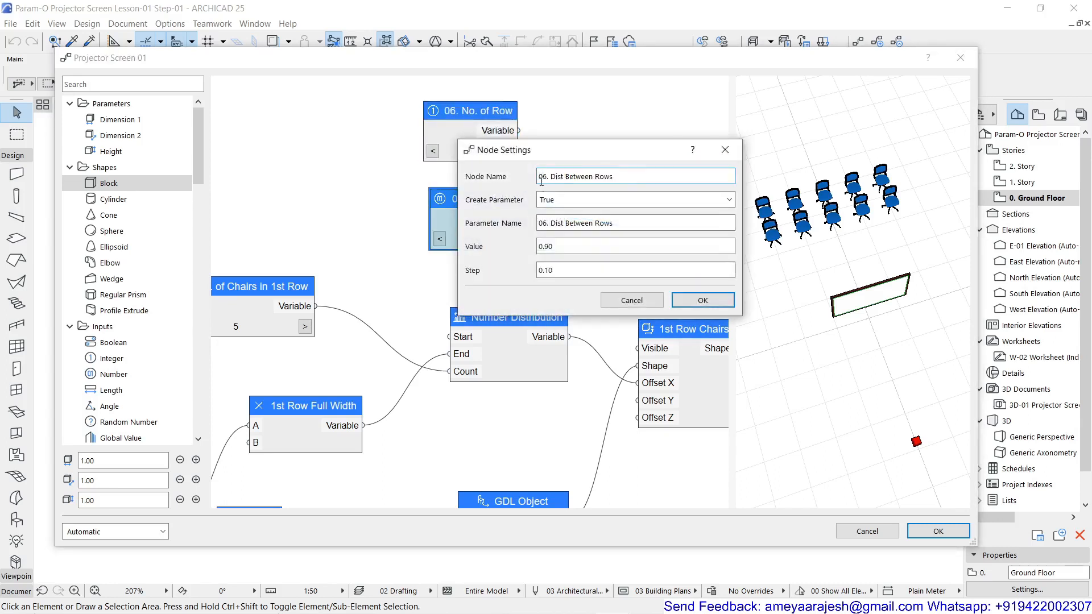
{"action": "type", "text": "7"}
{"action": "key", "text": "Delete"}
{"action": "left_click", "coordinate": [543, 223]}
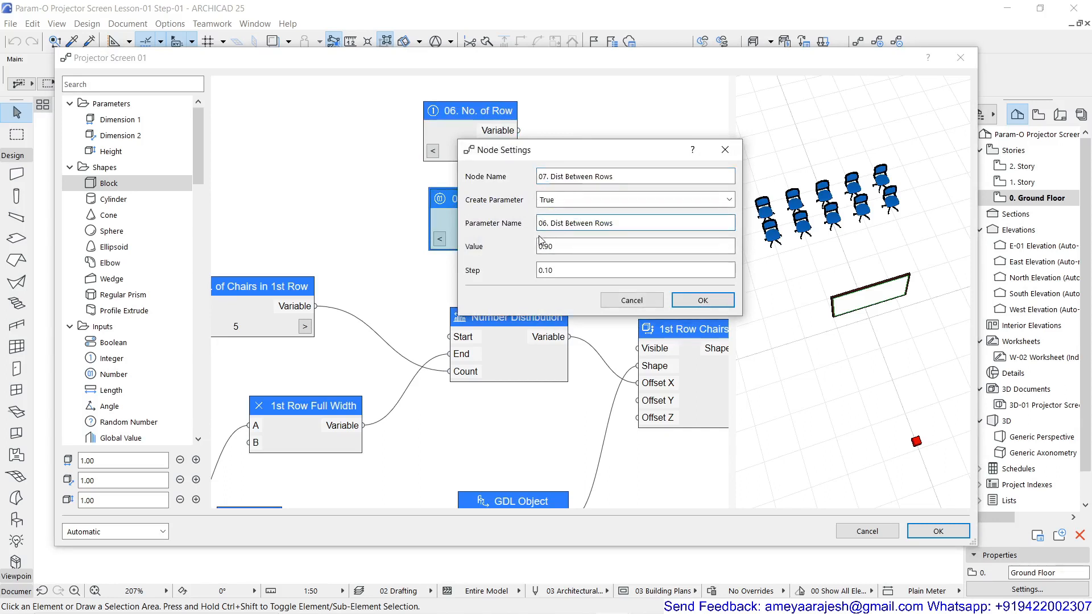
{"action": "type", "text": "7"}
{"action": "key", "text": "Delete"}
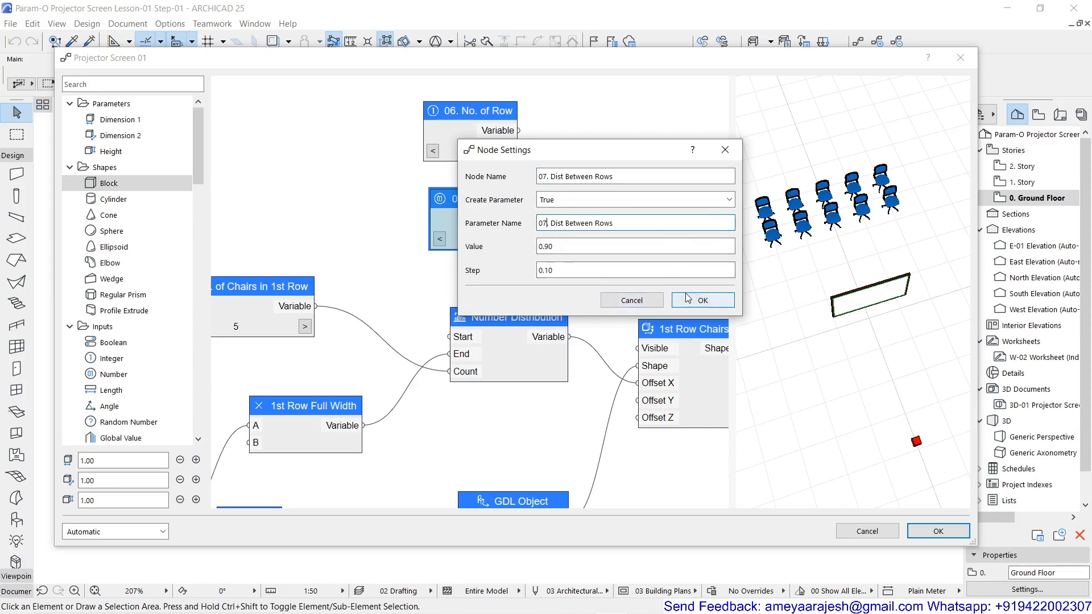
{"action": "left_click", "coordinate": [703, 300]}
Connect 06. No. of Row to the Number Series Count input, and the Number Series output to Move Shape's Offset Y
{"action": "middle_click_drag", "start_coordinate": [546, 253], "coordinate": [364, 236]}
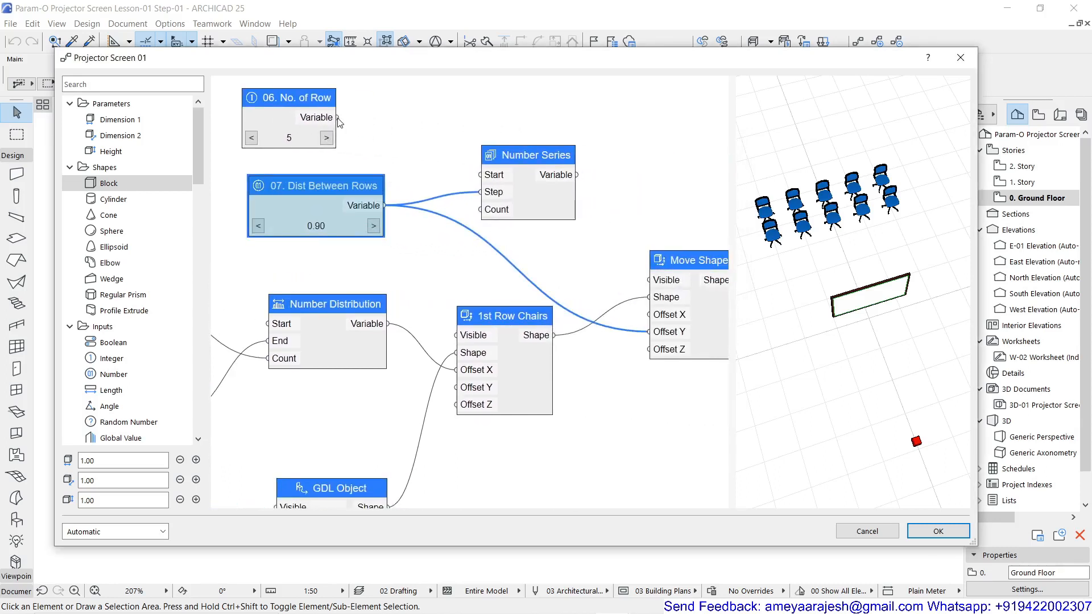
{"action": "left_click_drag", "start_coordinate": [328, 190], "coordinate": [480, 217]}
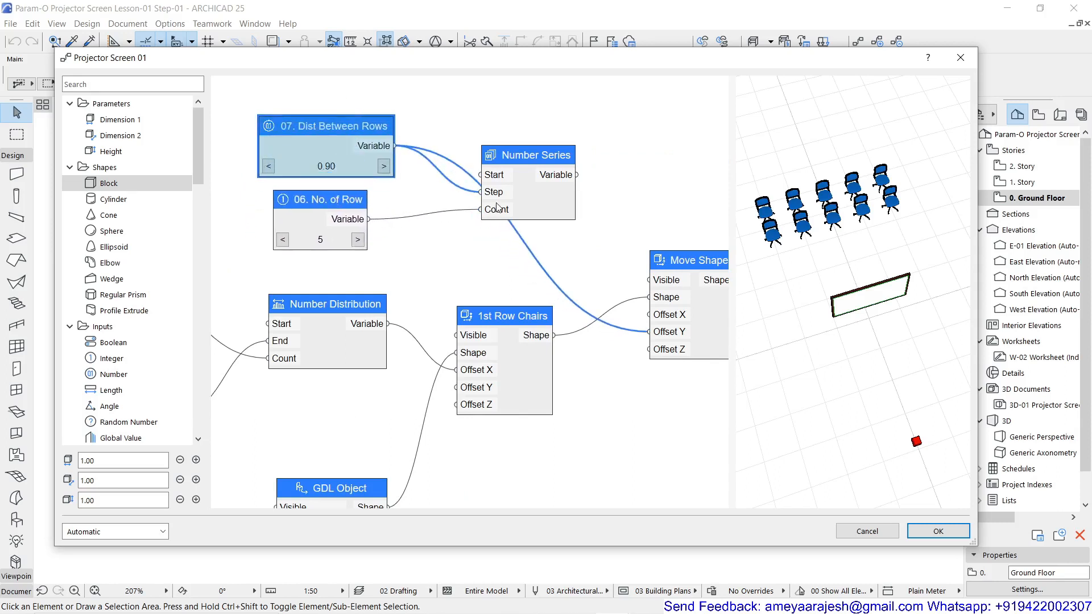
{"action": "left_click_drag", "start_coordinate": [516, 153], "coordinate": [507, 137]}
{"action": "middle_click_drag", "start_coordinate": [504, 174], "coordinate": [374, 151]}
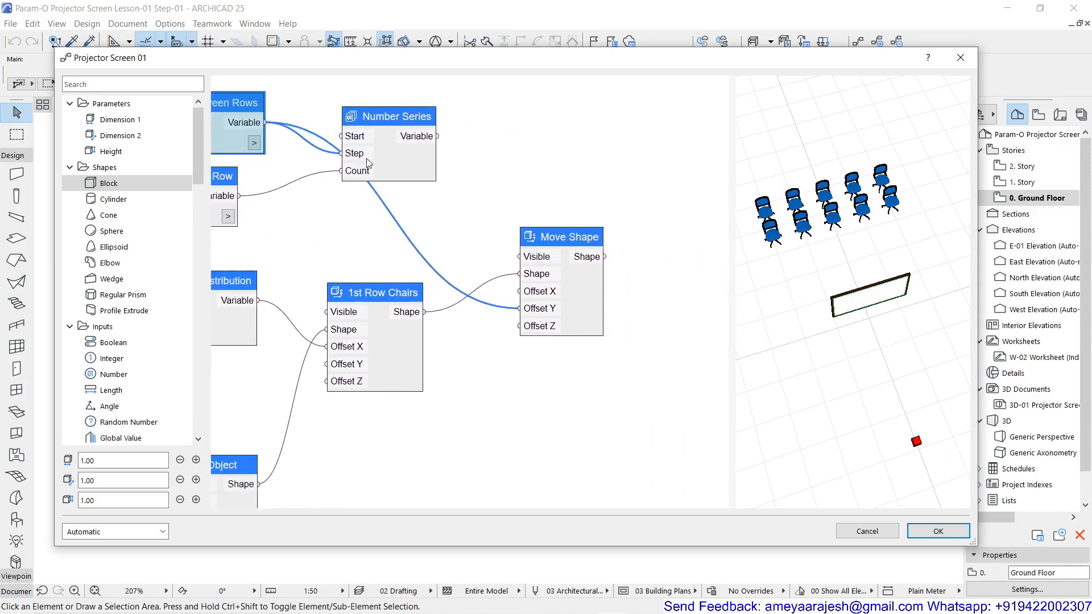
{"action": "left_click_drag", "start_coordinate": [442, 139], "coordinate": [515, 312]}
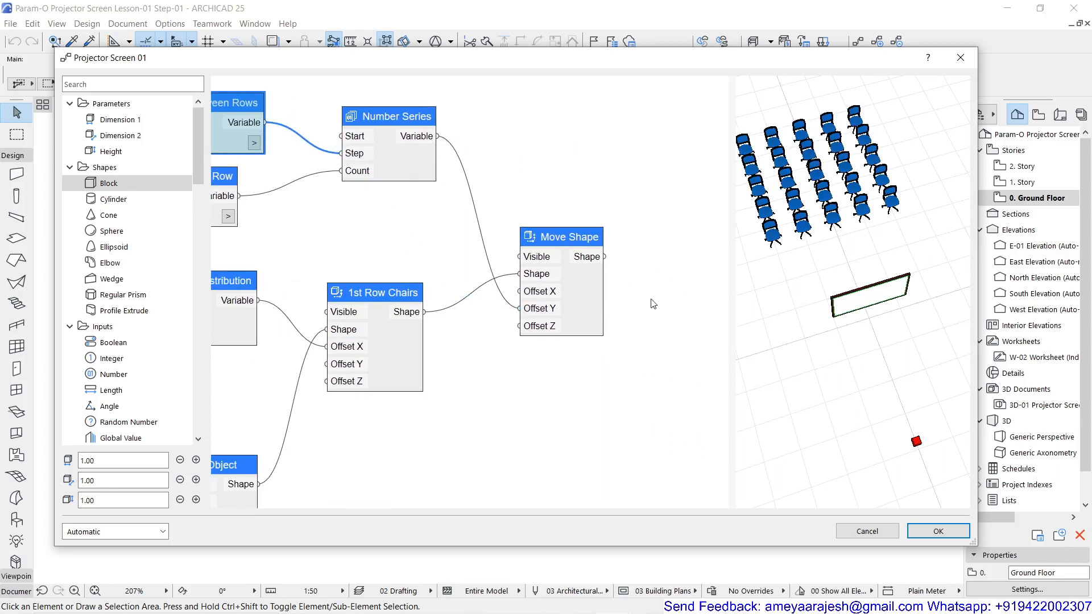
Set 06. No. of Row to 3 and 07. Dist Between Rows to 1.10
{"action": "scroll", "coordinate": [648, 301], "scroll_direction": "down", "scroll_amount": 2}
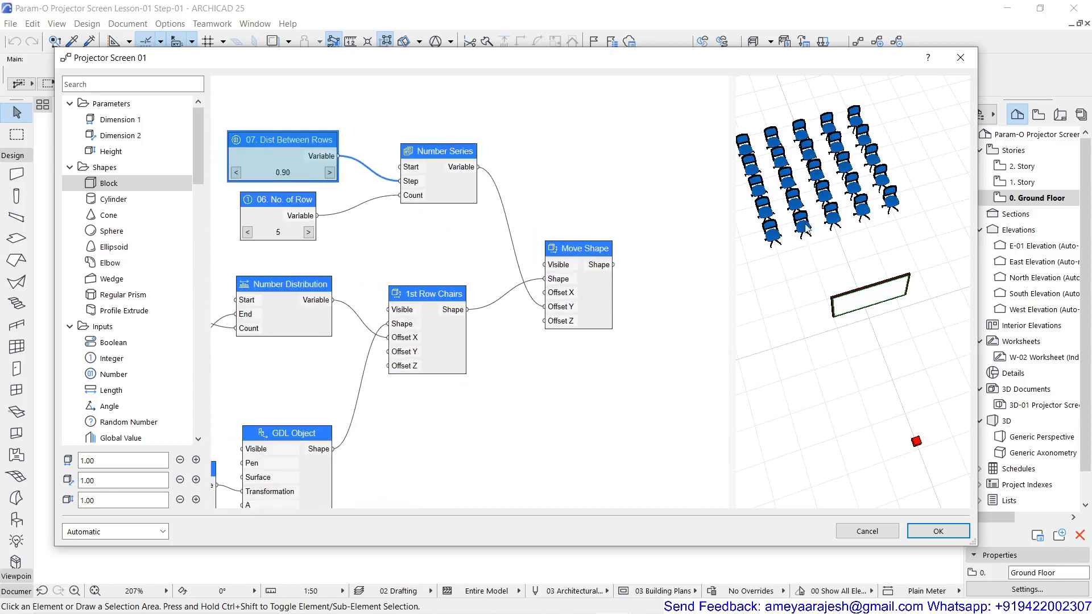
{"action": "left_click", "coordinate": [247, 233]}
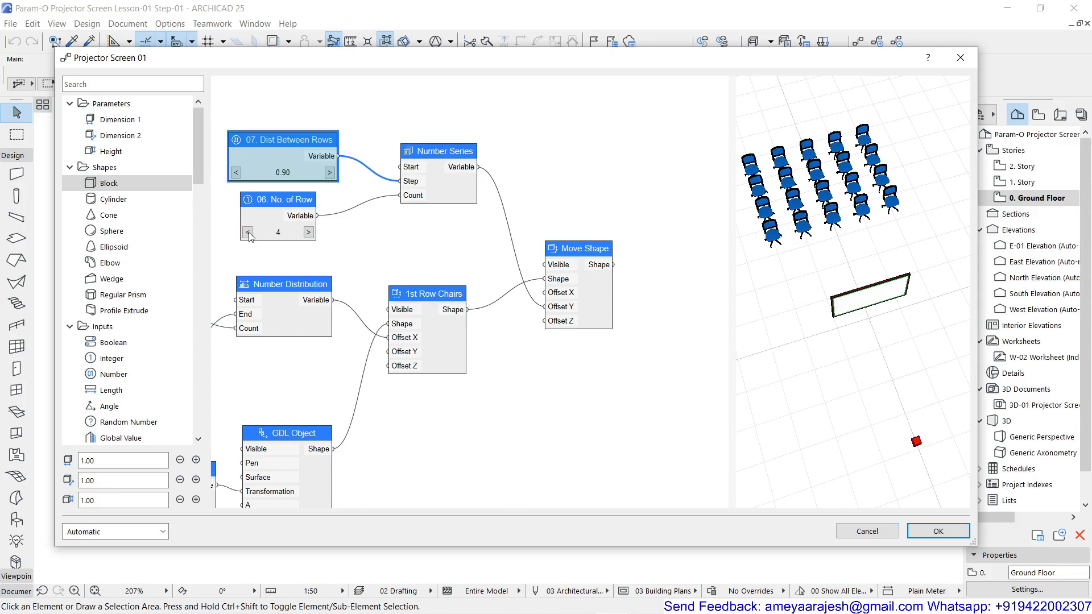
{"action": "left_click", "coordinate": [248, 233]}
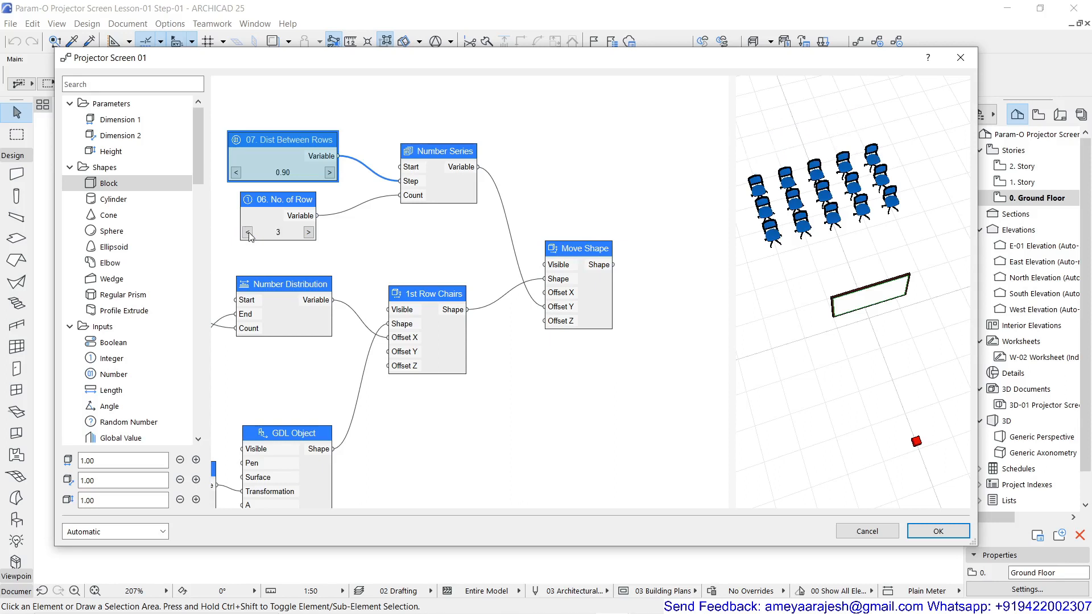
{"action": "left_click", "coordinate": [330, 172]}
{"action": "left_click", "coordinate": [330, 172]}
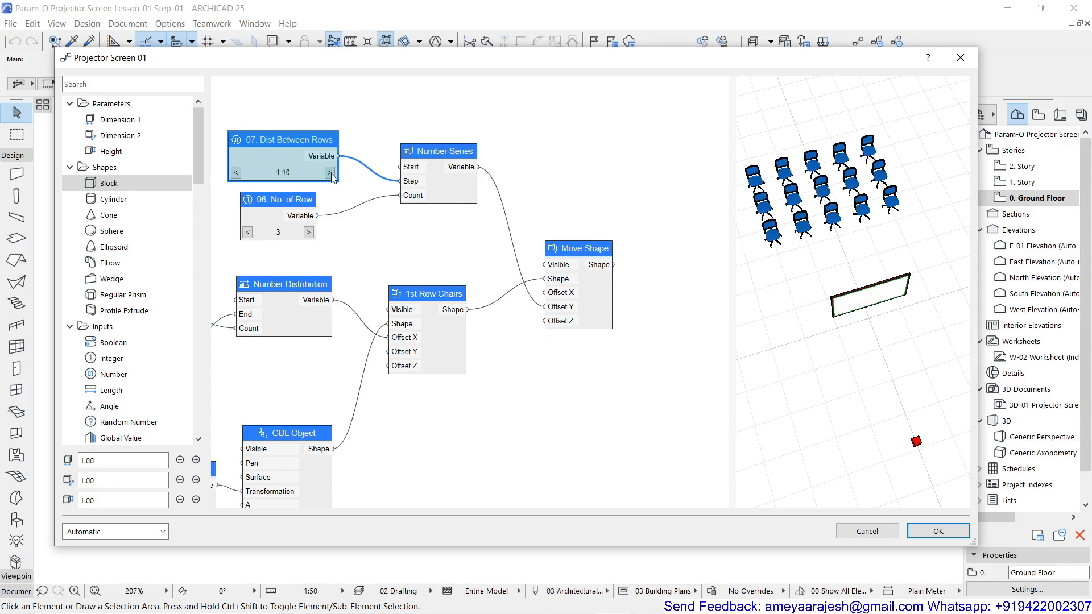
Set the 07. Dist Between Rows node's value to 1.30
{"action": "left_click", "coordinate": [330, 174]}
{"action": "left_click", "coordinate": [331, 174]}
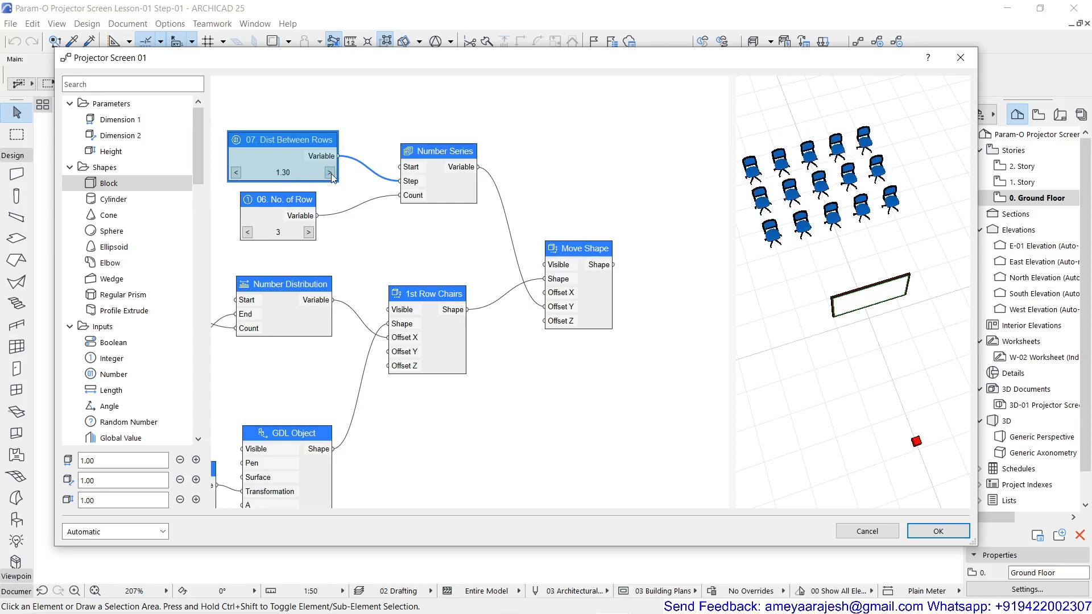
Set the Viewcone Apex Block node's Visible option to False and apply its node settings
{"action": "scroll", "coordinate": [273, 259], "scroll_direction": "down", "scroll_amount": 3}
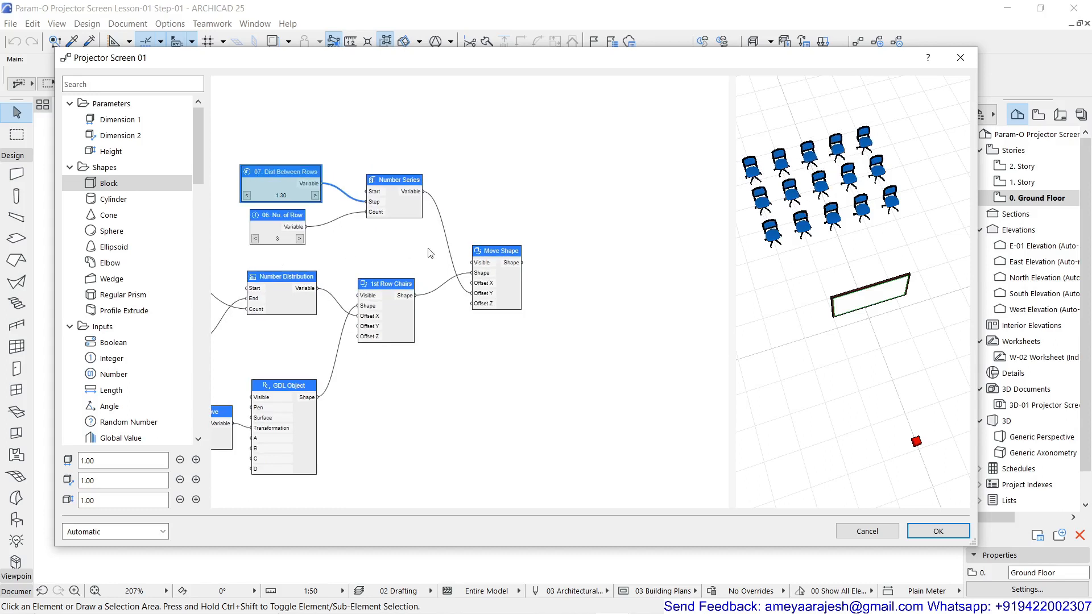
{"action": "middle_click_drag", "start_coordinate": [428, 250], "coordinate": [534, 215]}
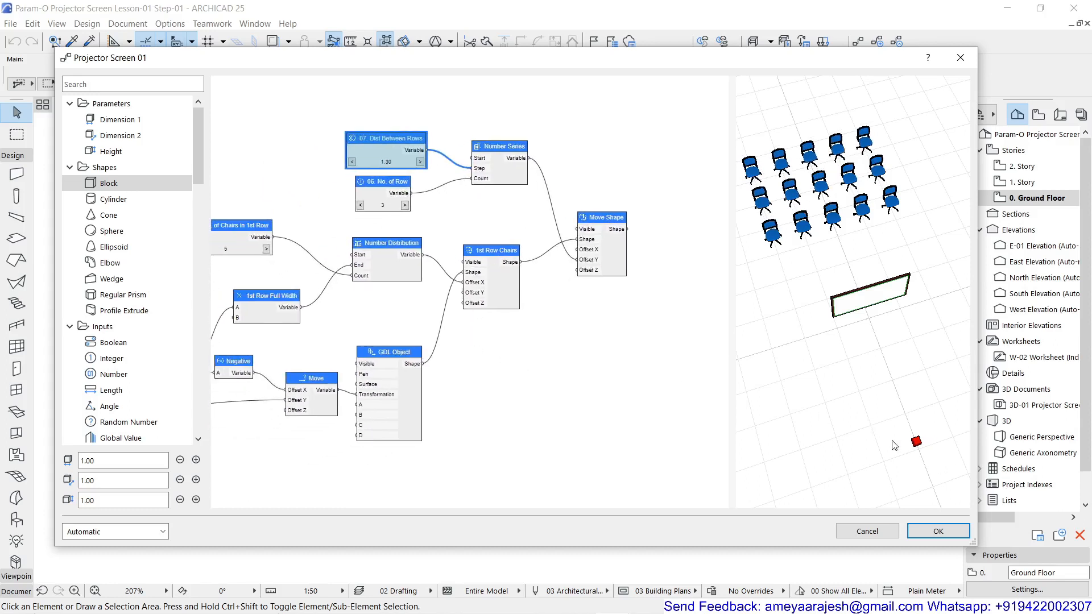
{"action": "scroll", "coordinate": [535, 422], "scroll_direction": "down", "scroll_amount": 2}
{"action": "middle_click_drag", "start_coordinate": [529, 414], "coordinate": [636, 194]}
{"action": "scroll", "coordinate": [253, 322], "scroll_direction": "up", "scroll_amount": 1}
{"action": "scroll", "coordinate": [255, 325], "scroll_direction": "up", "scroll_amount": 2}
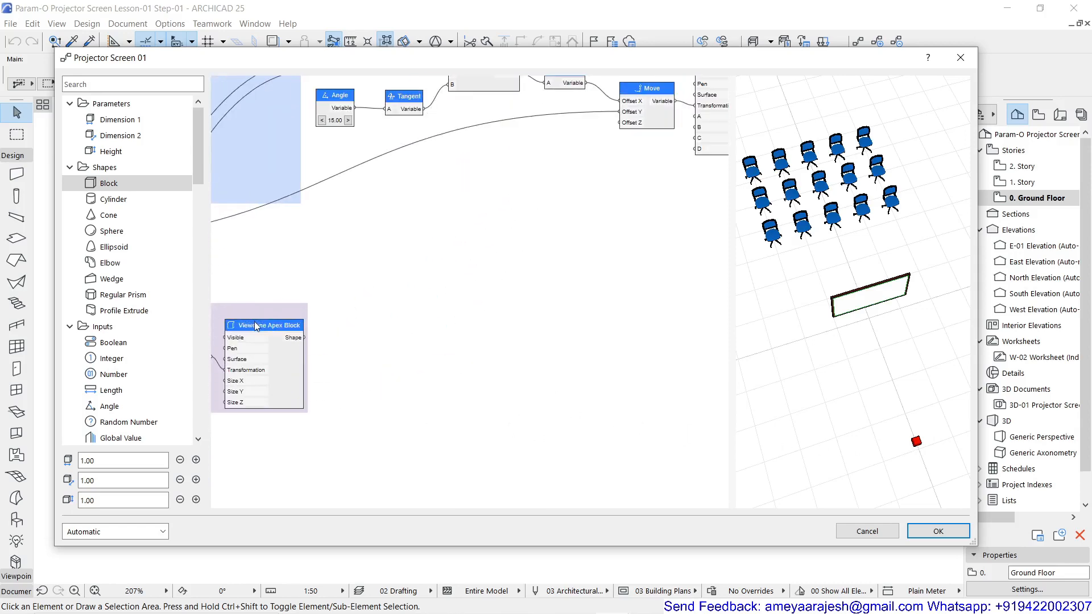
{"action": "double_click", "coordinate": [255, 322]}
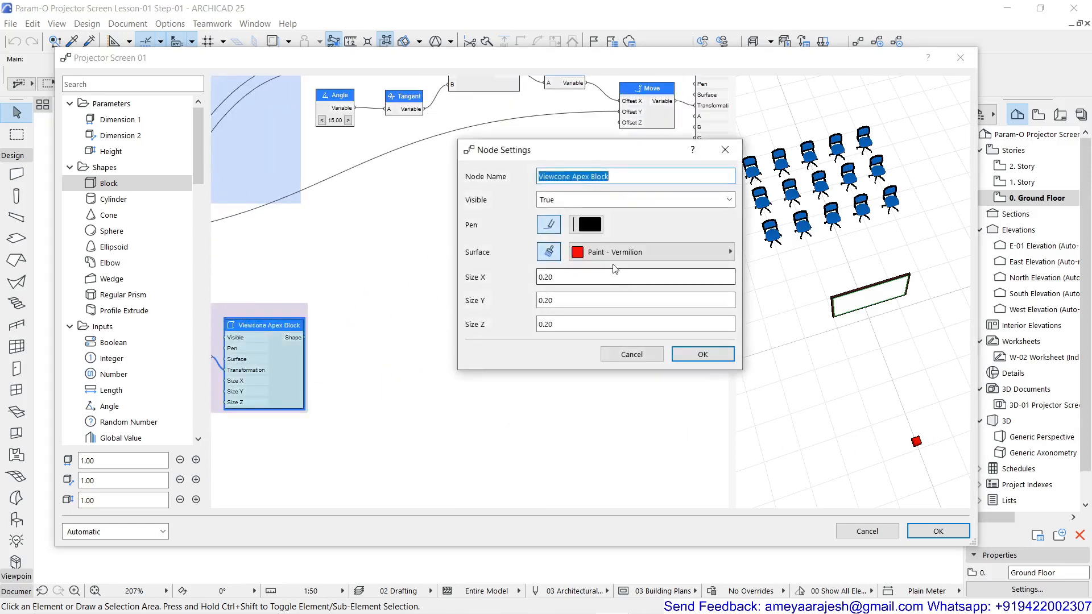
{"action": "left_click", "coordinate": [580, 201]}
{"action": "left_click", "coordinate": [573, 228]}
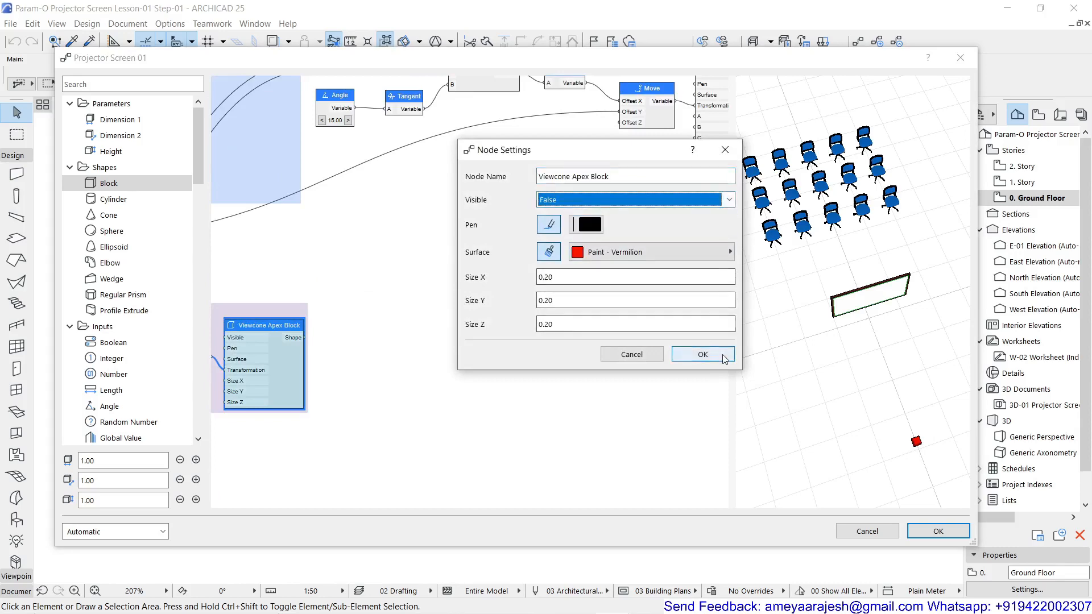
{"action": "left_click", "coordinate": [702, 354]}
Examine the chair rows in the 3D preview and the complete chain of chair nodes in the graph
{"action": "scroll", "coordinate": [865, 358], "scroll_direction": "down", "scroll_amount": 2}
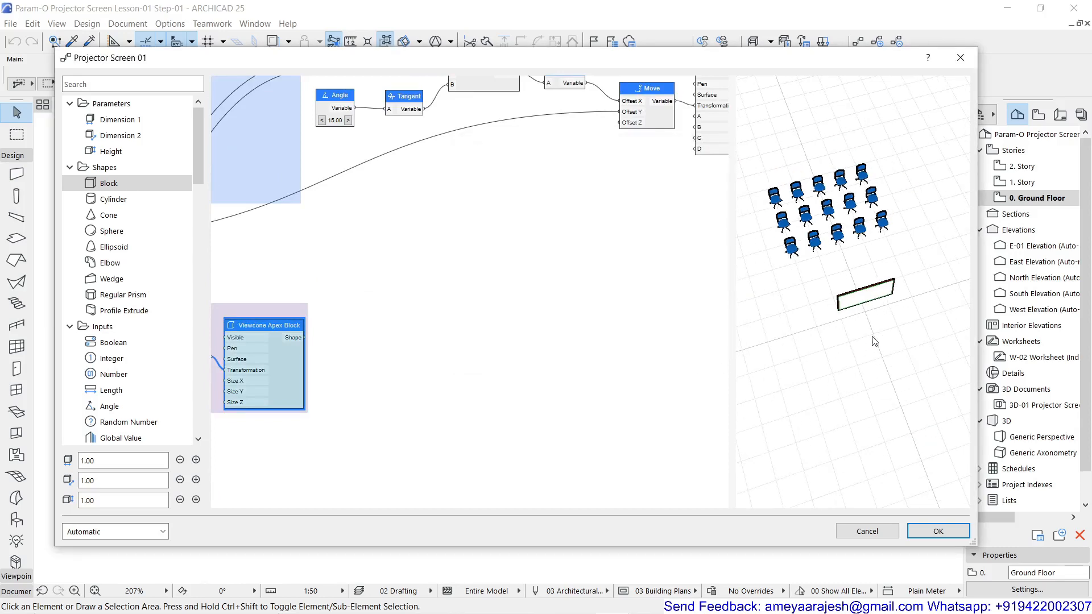
{"action": "scroll", "coordinate": [824, 283], "scroll_direction": "up", "scroll_amount": 2}
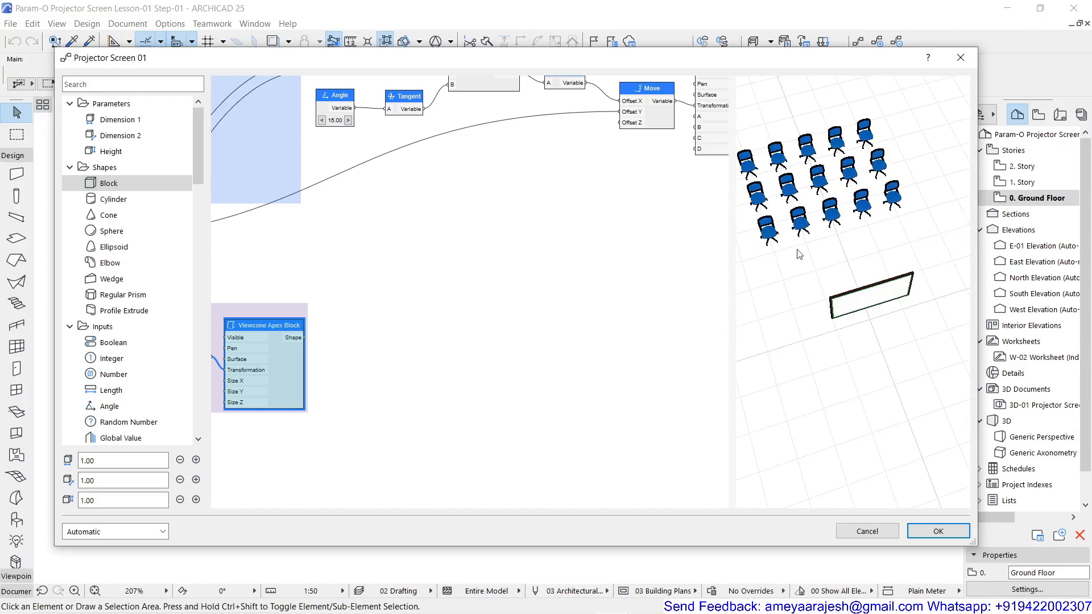
{"action": "scroll", "coordinate": [802, 254], "scroll_direction": "down", "scroll_amount": 2}
{"action": "middle_click_drag", "start_coordinate": [525, 223], "coordinate": [437, 391]}
{"action": "scroll", "coordinate": [430, 391], "scroll_direction": "down", "scroll_amount": 3}
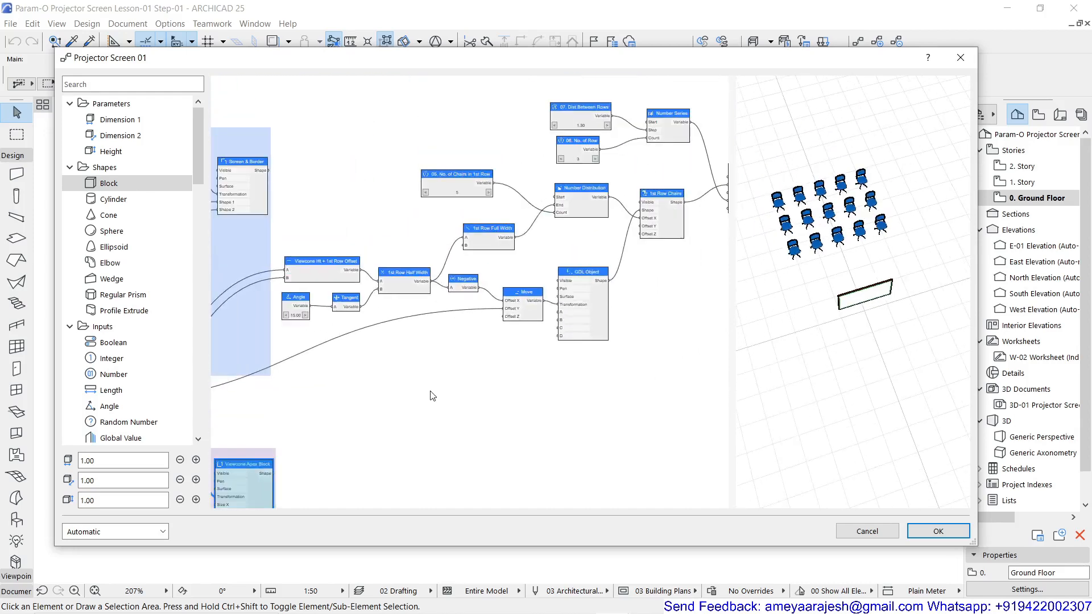
{"action": "scroll", "coordinate": [434, 372], "scroll_direction": "down", "scroll_amount": 2}
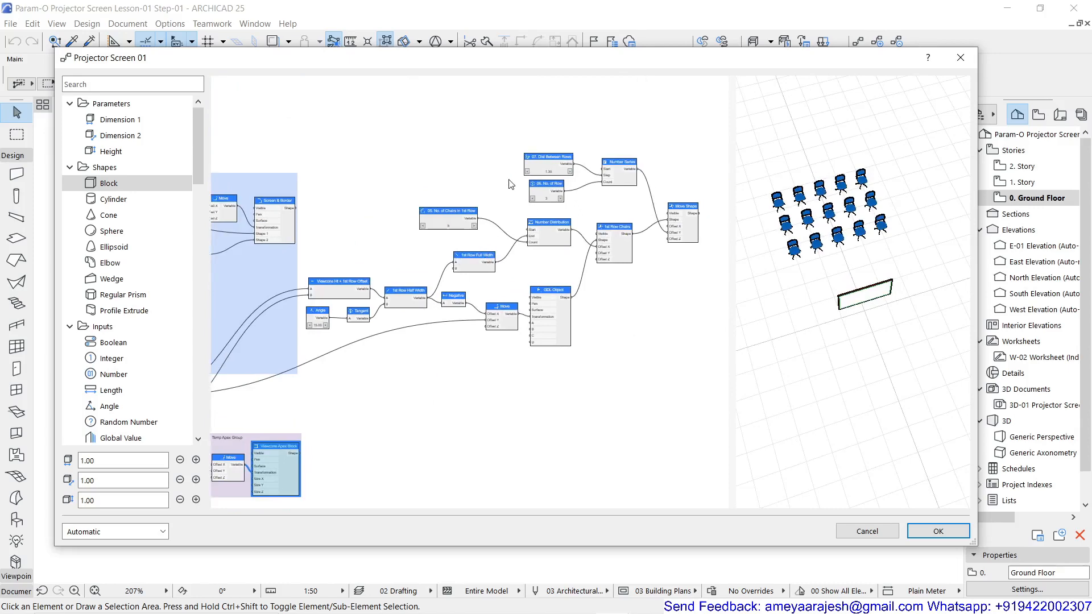
{"action": "middle_click_drag", "start_coordinate": [532, 212], "coordinate": [381, 250]}
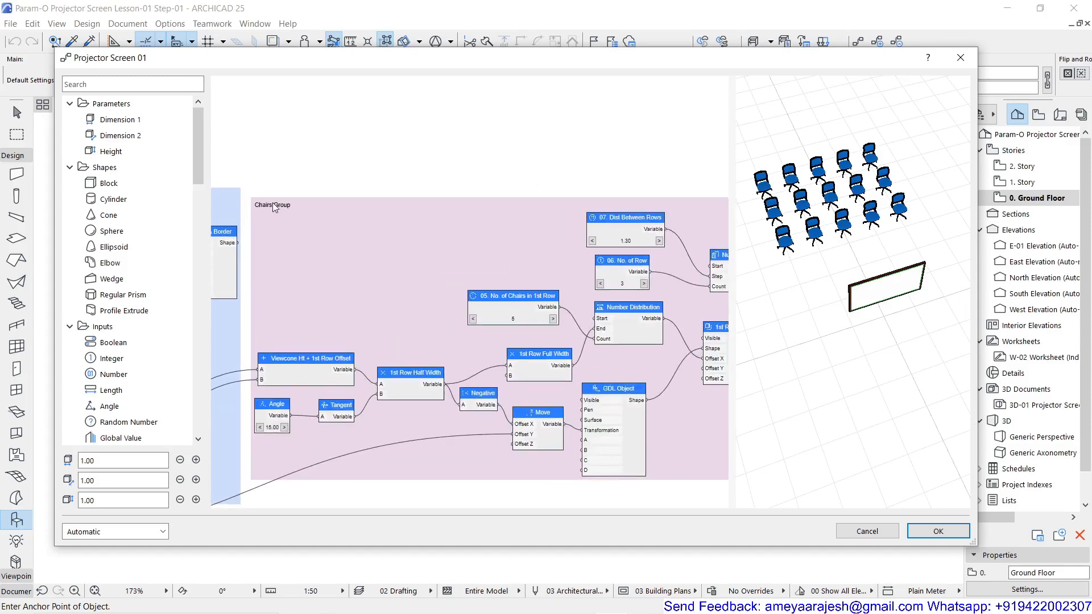
Review the Chairs Group, checking the visibility settings of the 1st Row Chairs and Chais in Rows & Column nodes without changing them
{"action": "scroll", "coordinate": [273, 205], "scroll_direction": "up", "scroll_amount": 5}
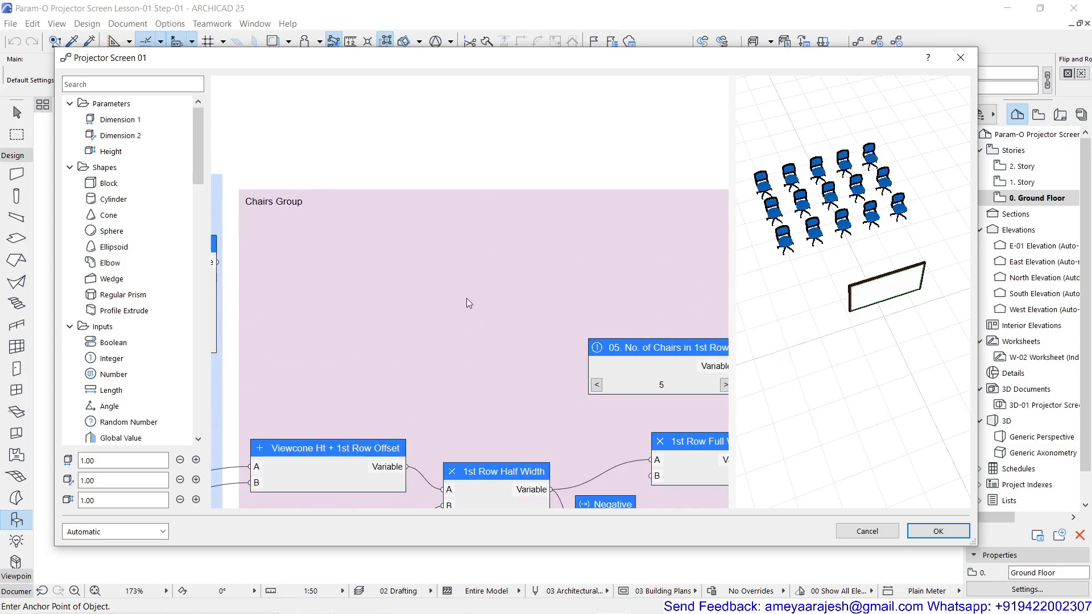
{"action": "middle_click_drag", "start_coordinate": [466, 298], "coordinate": [195, 226]}
{"action": "scroll", "coordinate": [378, 258], "scroll_direction": "up", "scroll_amount": 1}
{"action": "middle_click_drag", "start_coordinate": [443, 248], "coordinate": [274, 268]}
{"action": "middle_click_drag", "start_coordinate": [450, 221], "coordinate": [243, 178]}
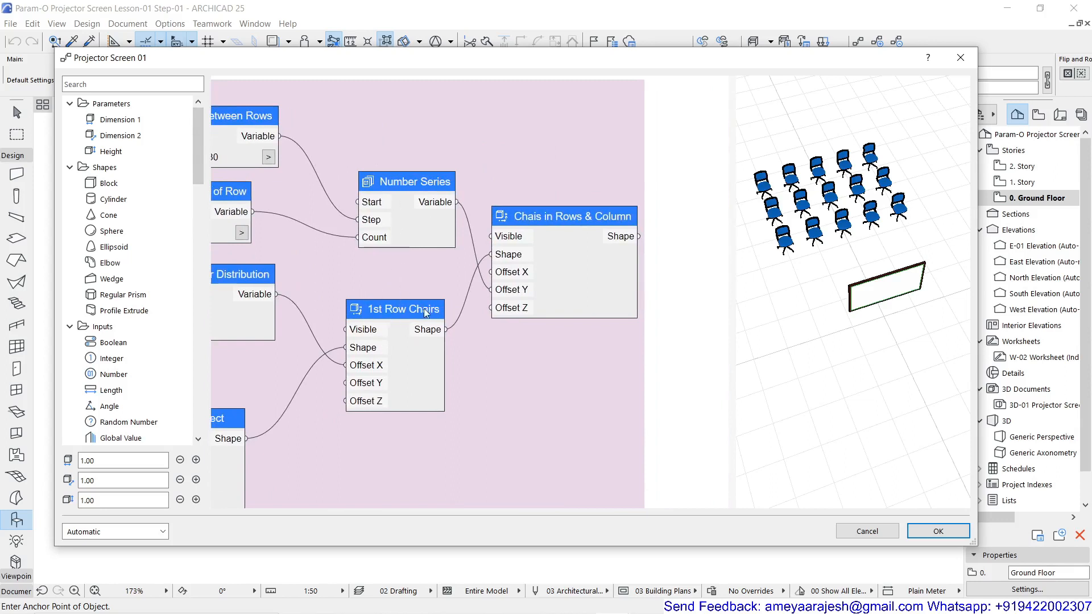
{"action": "double_click", "coordinate": [392, 317]}
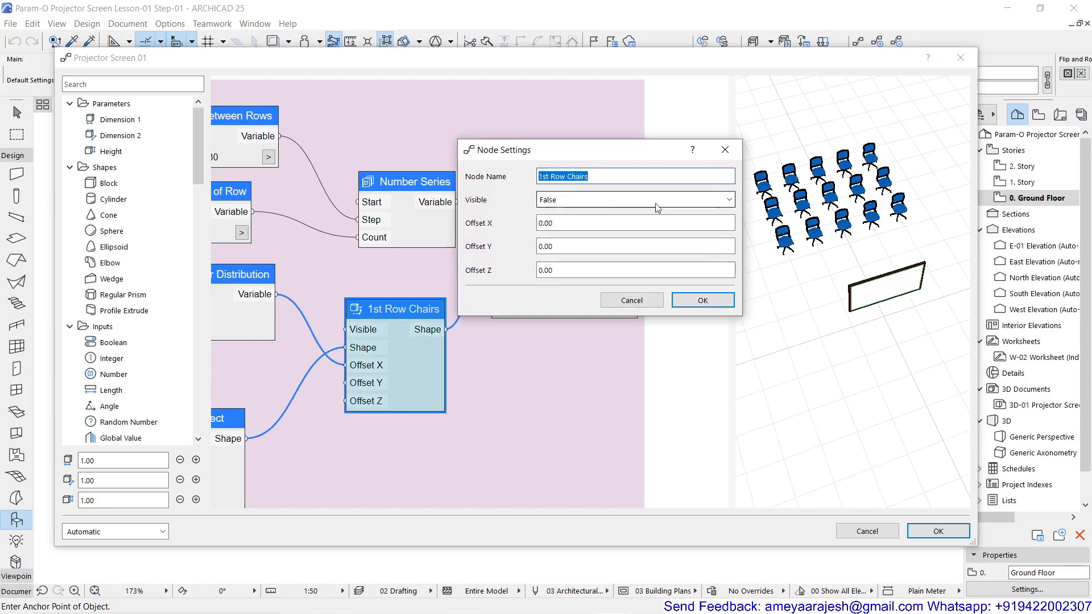
{"action": "left_click", "coordinate": [655, 301]}
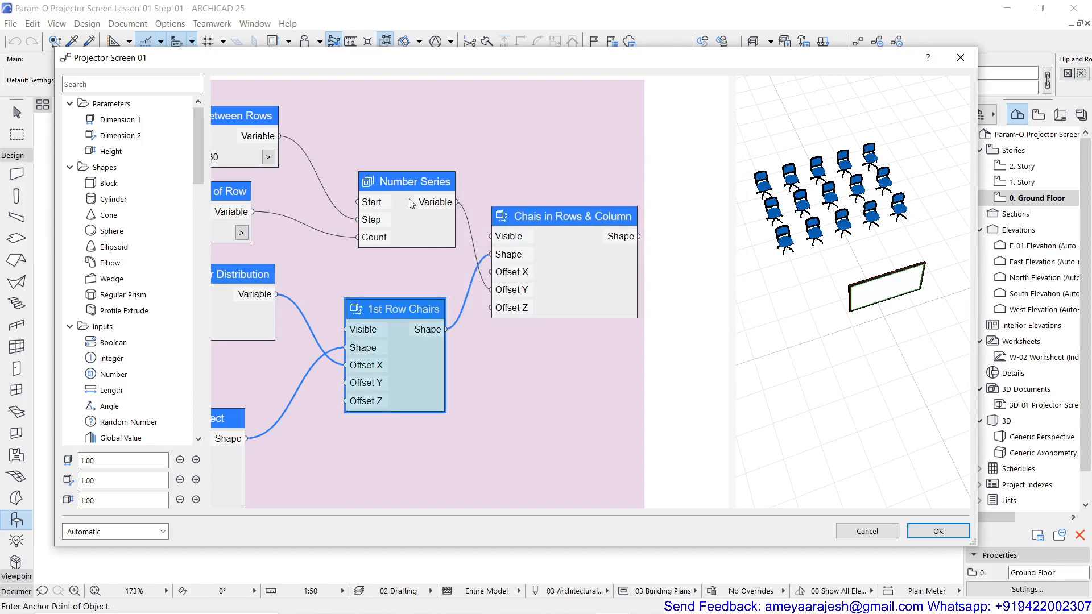
{"action": "double_click", "coordinate": [558, 217]}
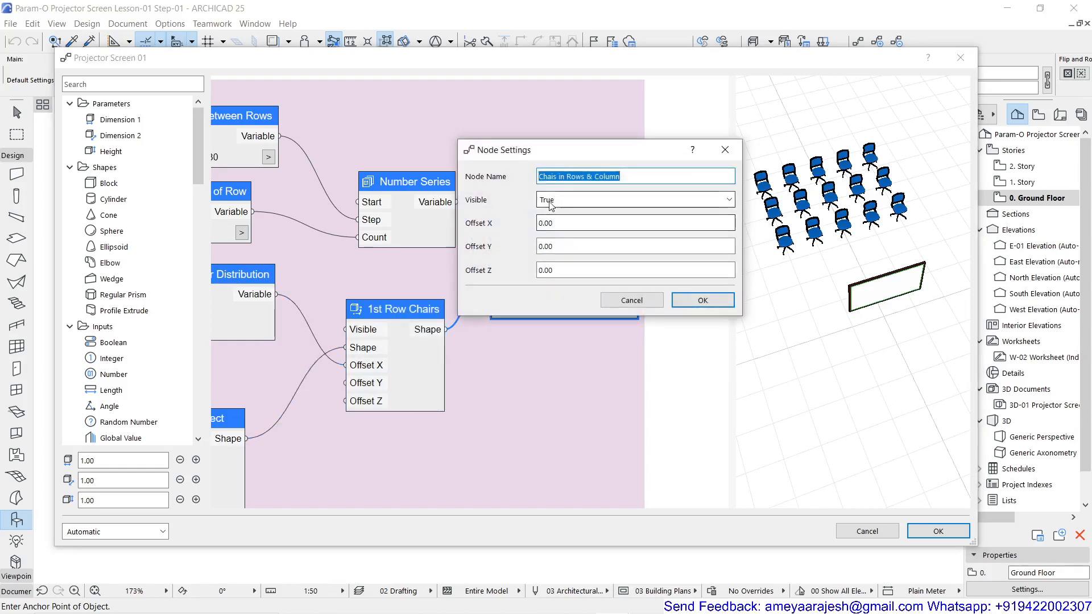
{"action": "left_click", "coordinate": [639, 299]}
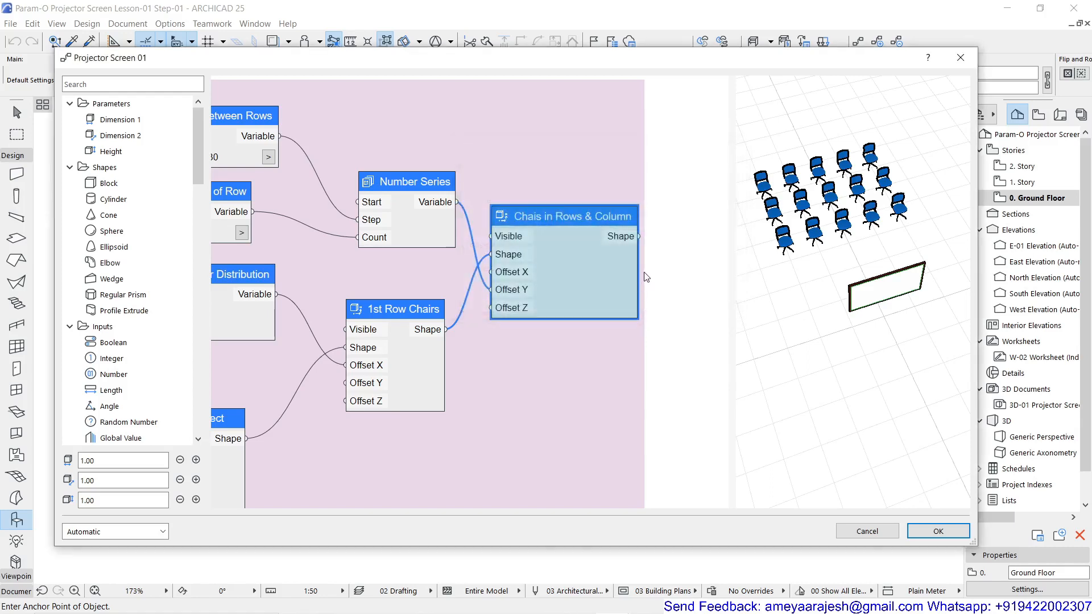
Accept the Projector Screen 01 graph edits and save the modified object to the Embedded Library
{"action": "scroll", "coordinate": [647, 276], "scroll_direction": "down", "scroll_amount": 3}
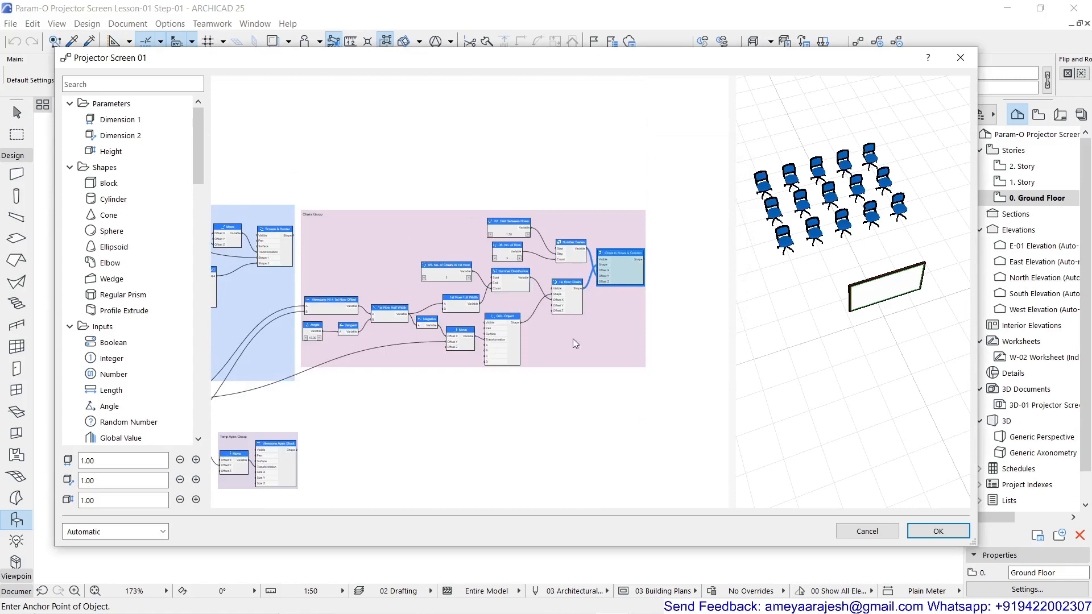
{"action": "left_click", "coordinate": [939, 534]}
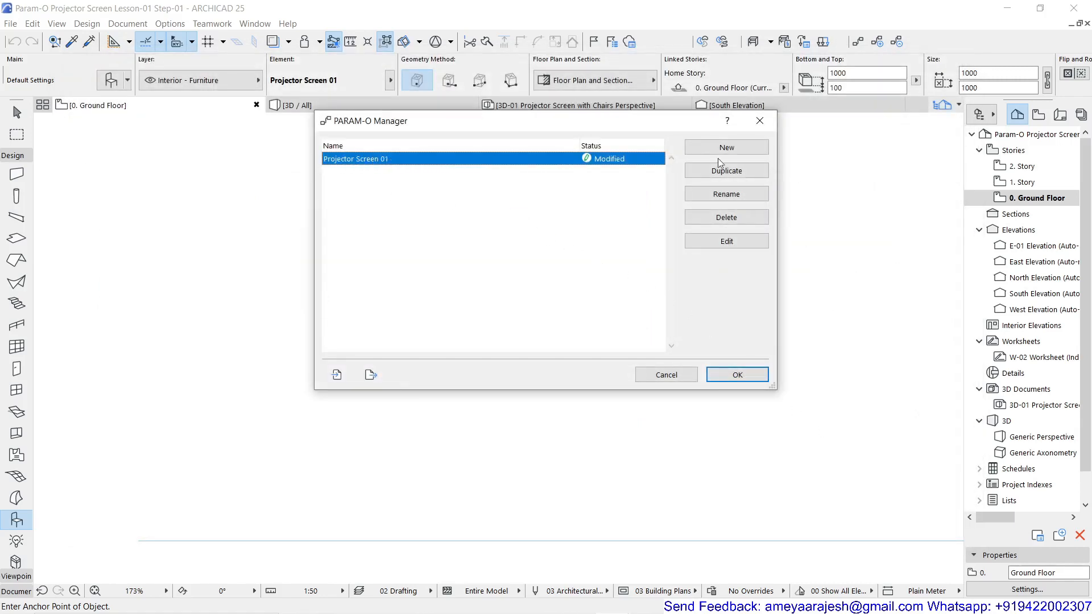
{"action": "left_click", "coordinate": [737, 374]}
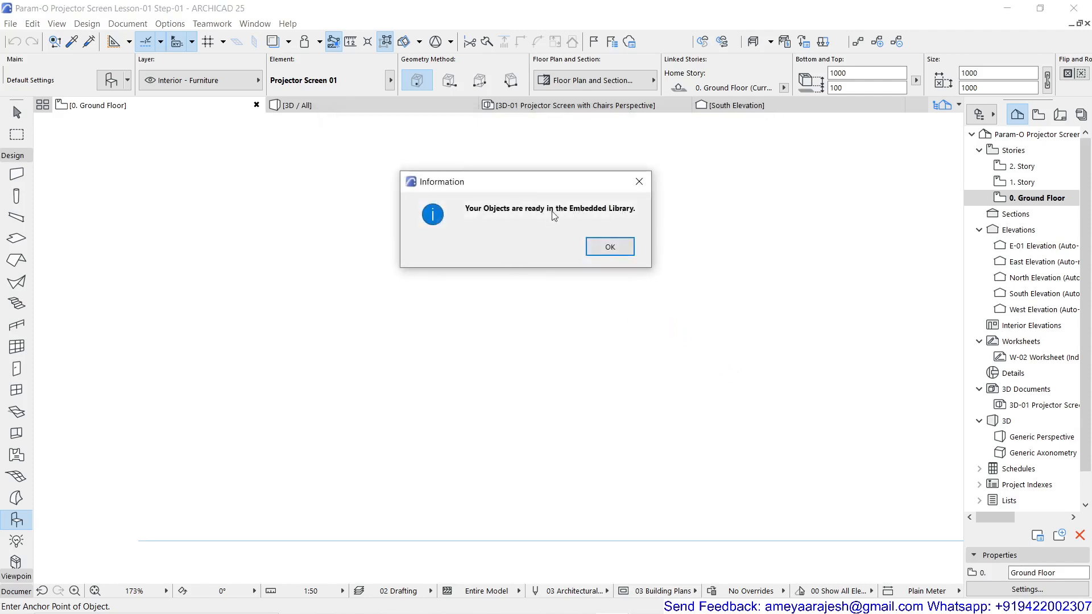
{"action": "left_click", "coordinate": [611, 247]}
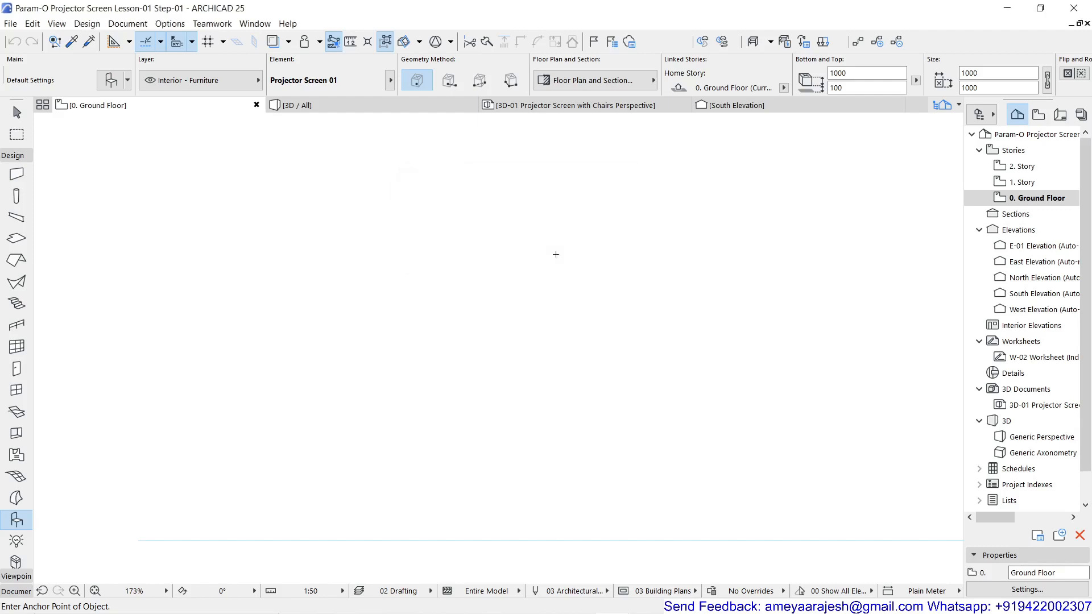
Open the default settings for the Projector Screen 01 object and set 01. Screen Diagonal Length to 3000
{"action": "double_click", "coordinate": [19, 520]}
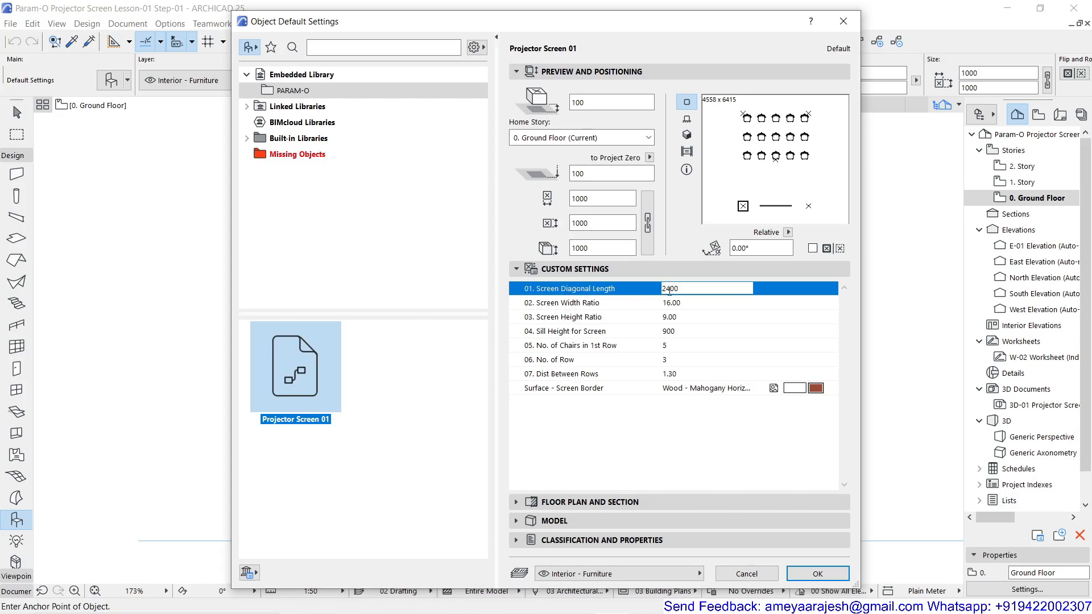
{"action": "left_click_drag", "start_coordinate": [670, 290], "coordinate": [657, 290]}
{"action": "type", "text": "3000"}
{"action": "key", "text": "Return"}
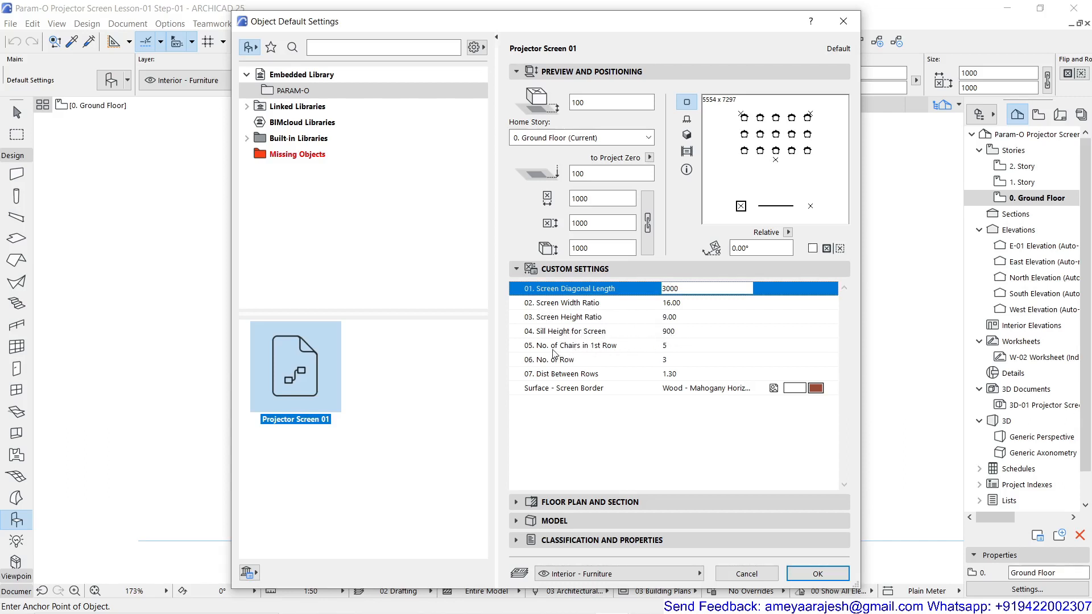
Set 05. No. of Chairs in 1st Row to 7 and 06. No. of Row to 5
{"action": "left_click", "coordinate": [672, 346]}
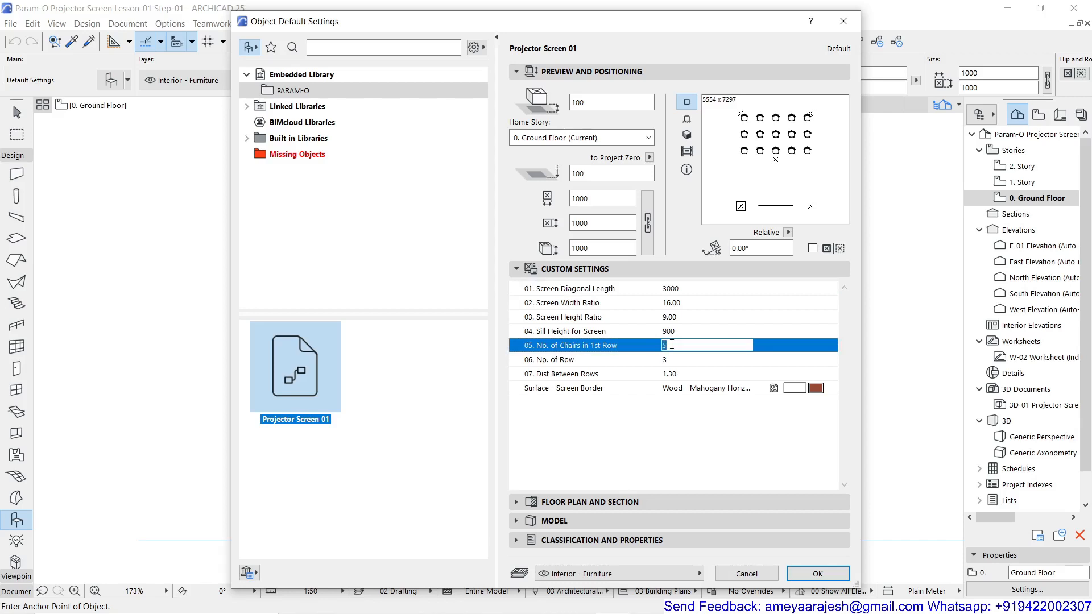
{"action": "key", "text": "Tab"}
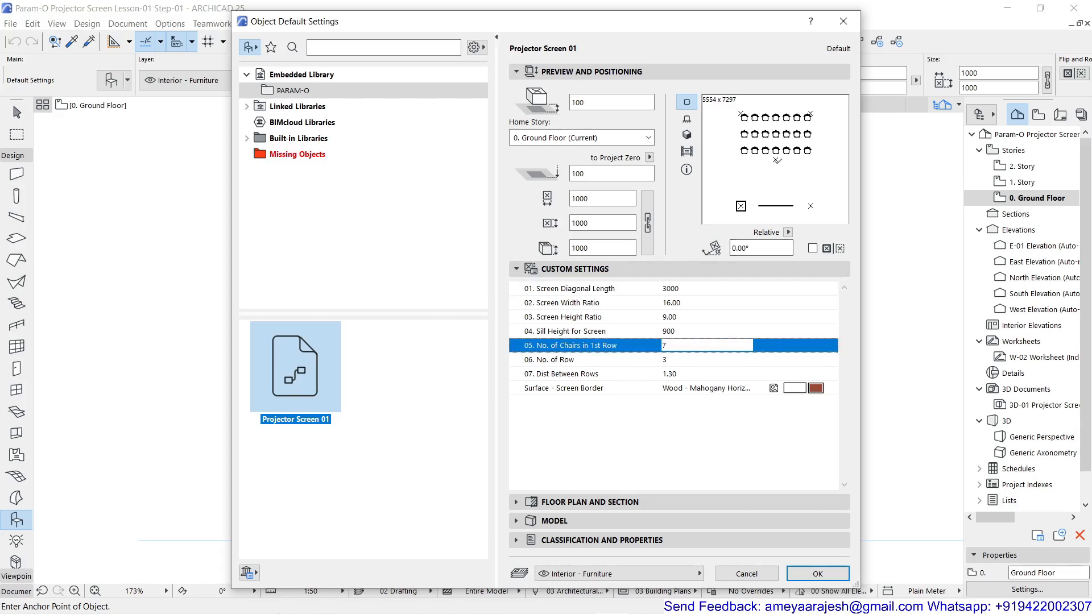
{"action": "left_click", "coordinate": [673, 360]}
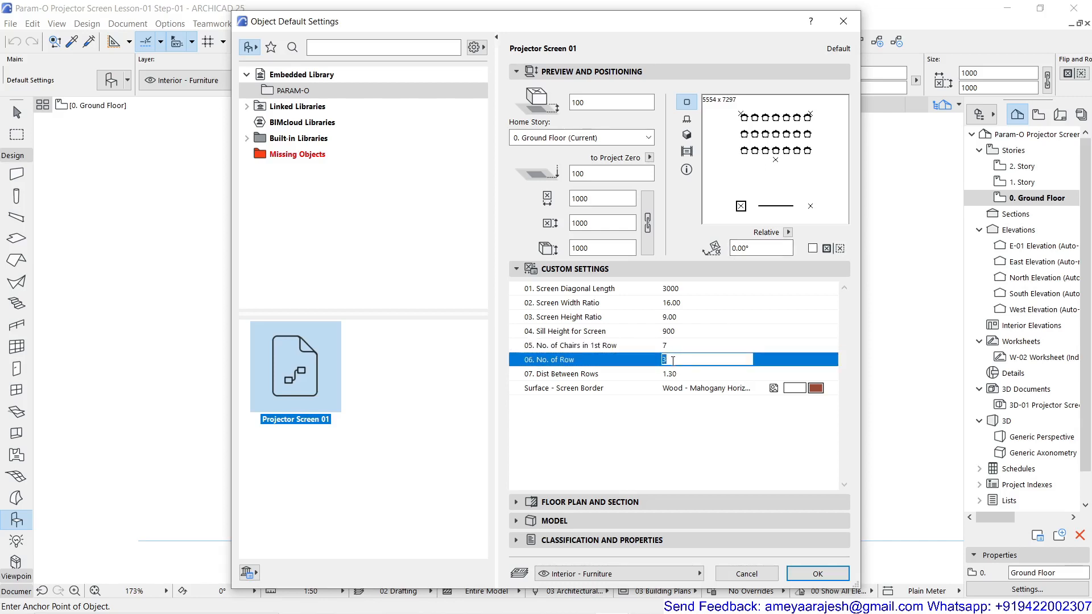
{"action": "type", "text": "5"}
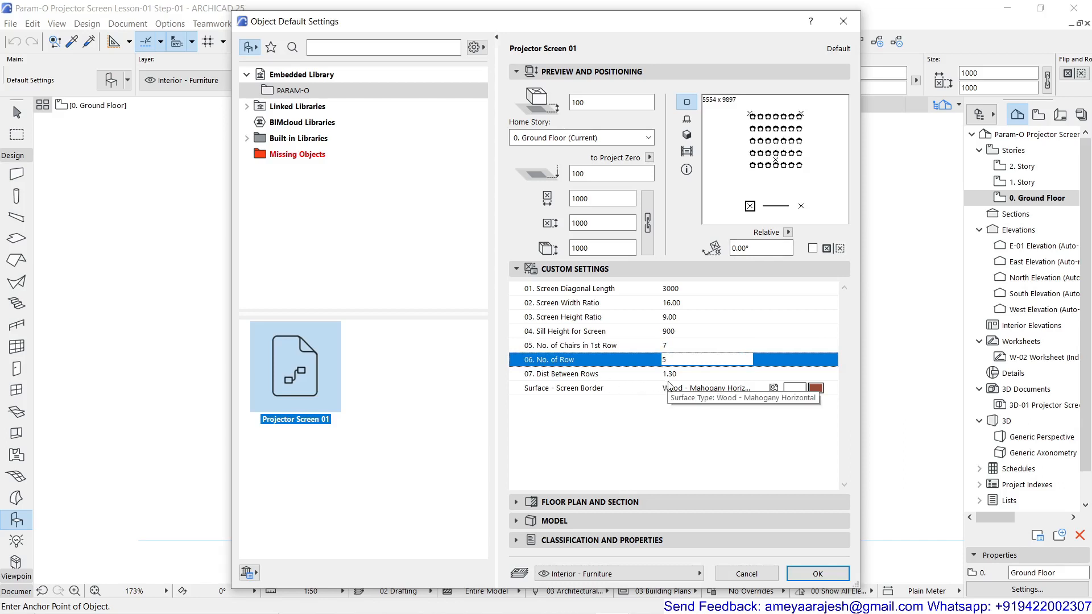
Set 07. Dist Between Rows to 1.00 and check the object in the 3D and 2D previews
{"action": "left_click", "coordinate": [671, 380]}
{"action": "left_click_drag", "start_coordinate": [683, 375], "coordinate": [639, 365]}
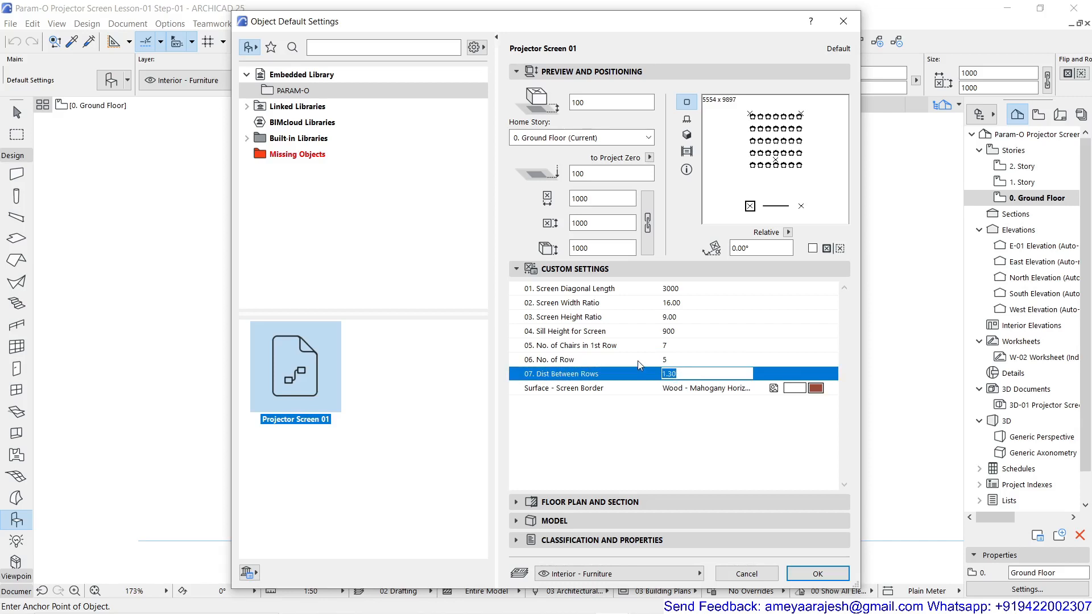
{"action": "type", "text": "1"}
{"action": "key", "text": "Return"}
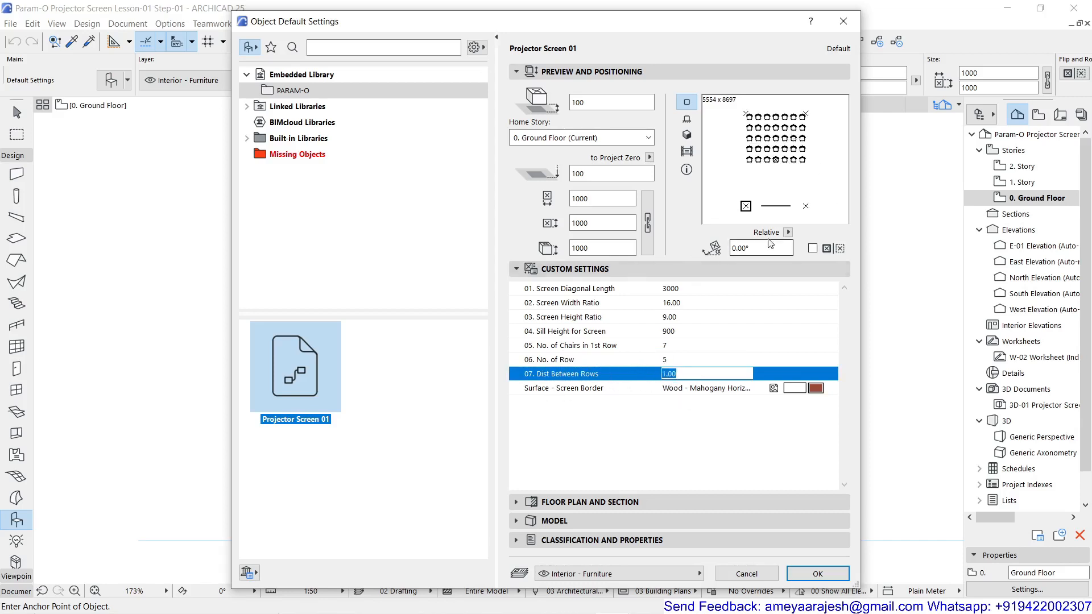
{"action": "left_click", "coordinate": [687, 135]}
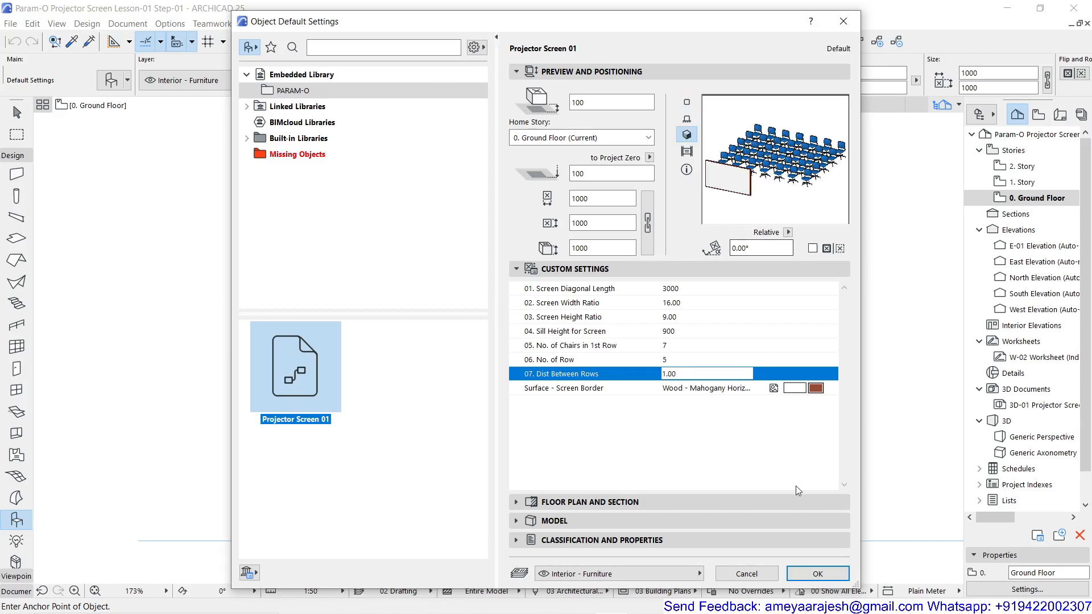
{"action": "left_click", "coordinate": [687, 102]}
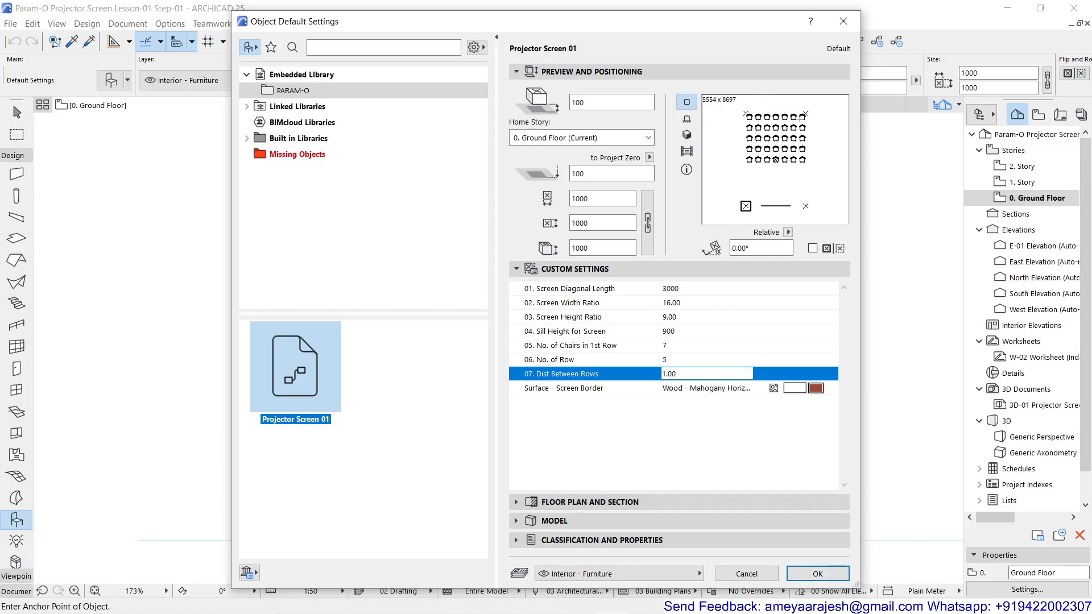
Accept the object settings and place Projector Screen 01 in open space on the Ground Floor plan
{"action": "left_click", "coordinate": [818, 574]}
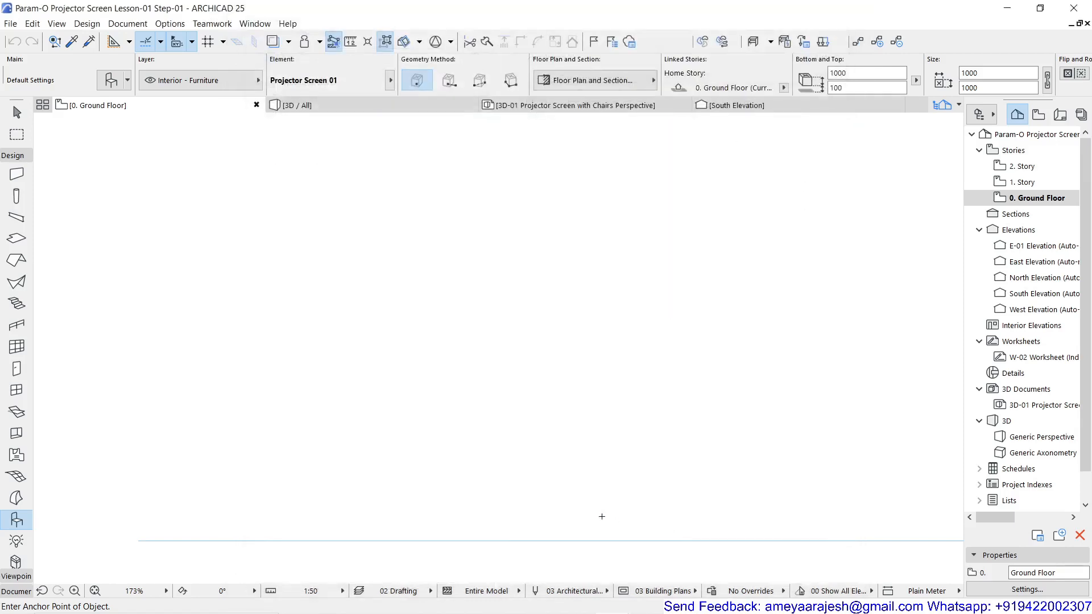
{"action": "left_click", "coordinate": [361, 476]}
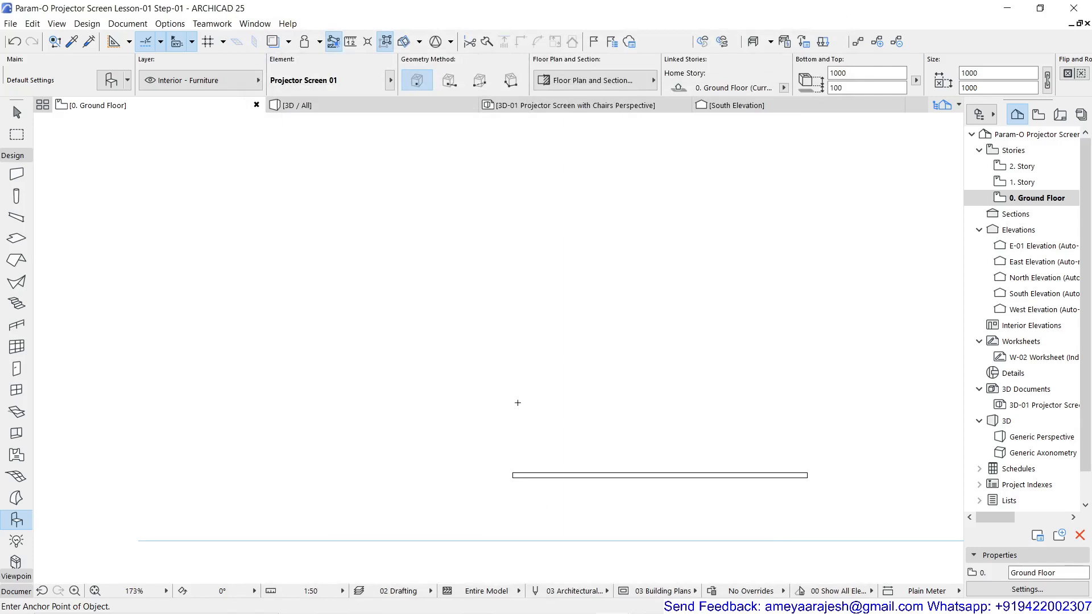
{"action": "scroll", "coordinate": [518, 403], "scroll_direction": "down", "scroll_amount": 5}
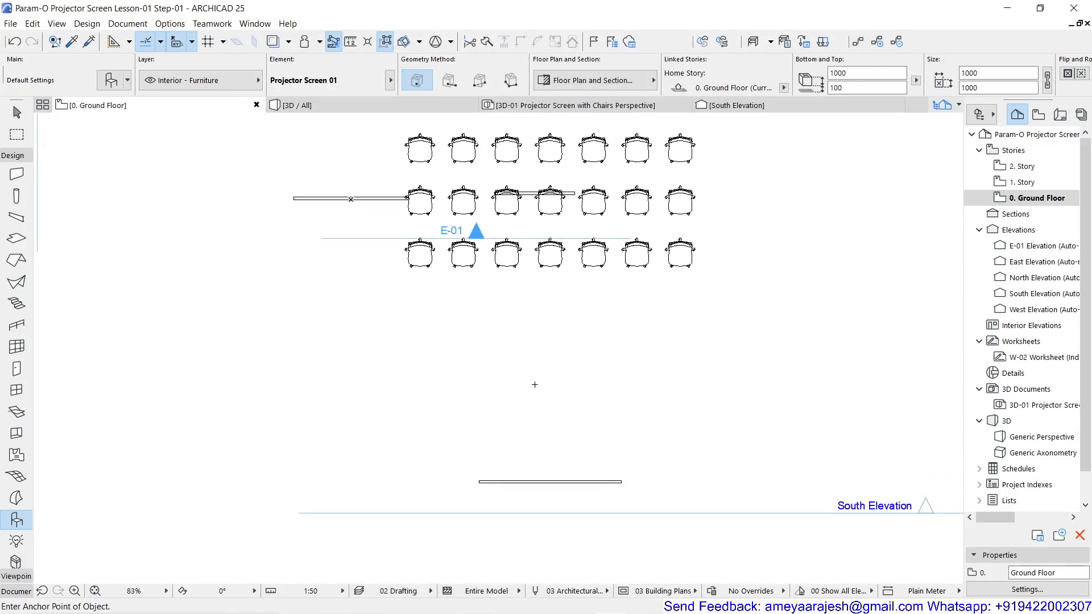
Display the placed projector screen and chairs in the 3D perspective view, fit to the window, and inspect the arrangement
{"action": "key", "text": "Escape"}
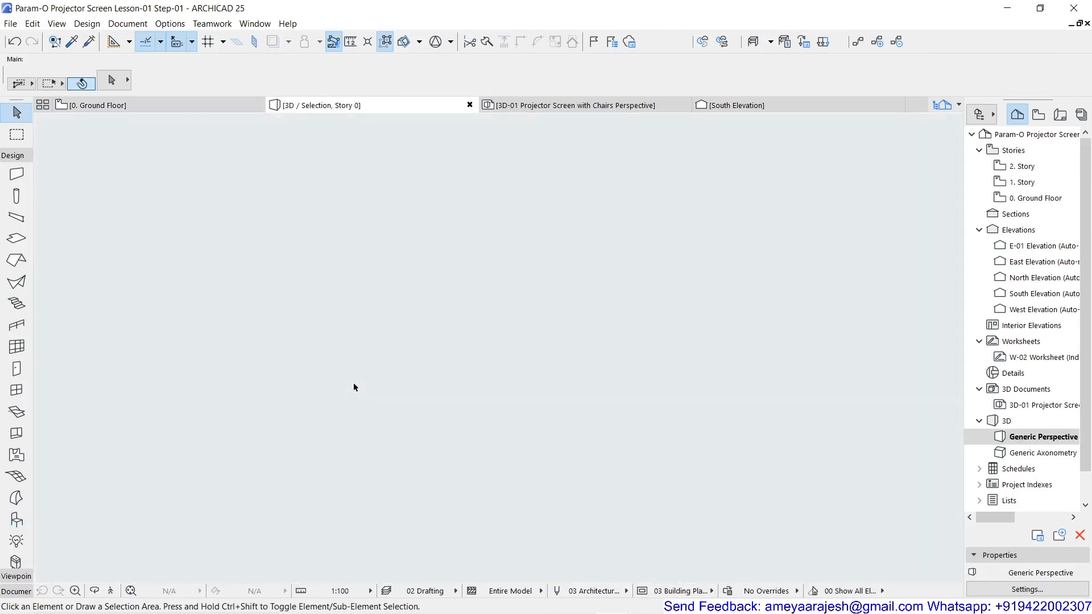
{"action": "key", "text": "F5"}
{"action": "left_click", "coordinate": [131, 591]}
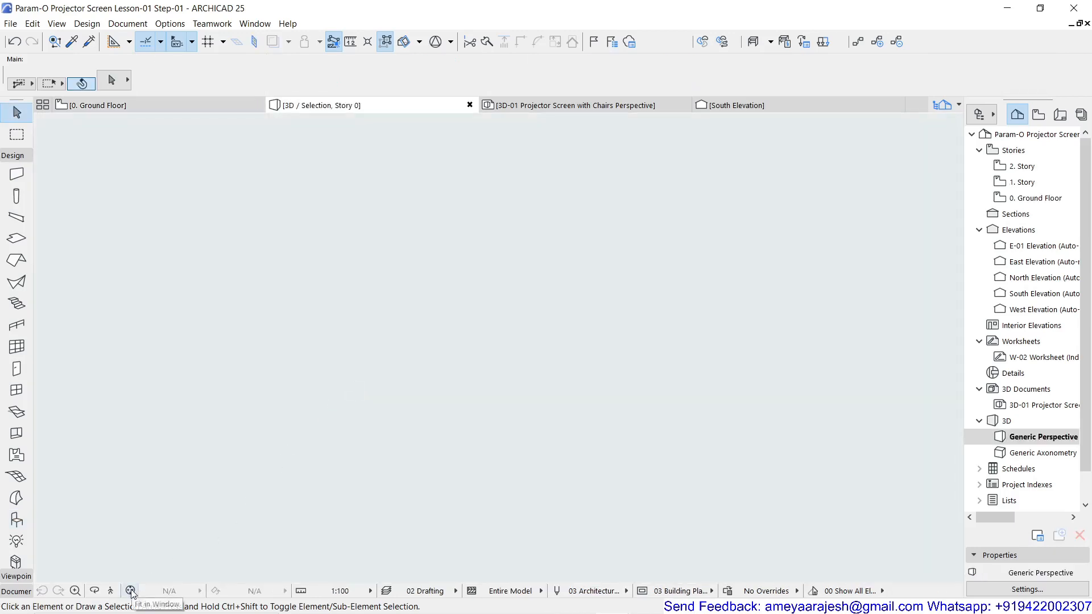
{"action": "scroll", "coordinate": [443, 340], "scroll_direction": "up", "scroll_amount": 2}
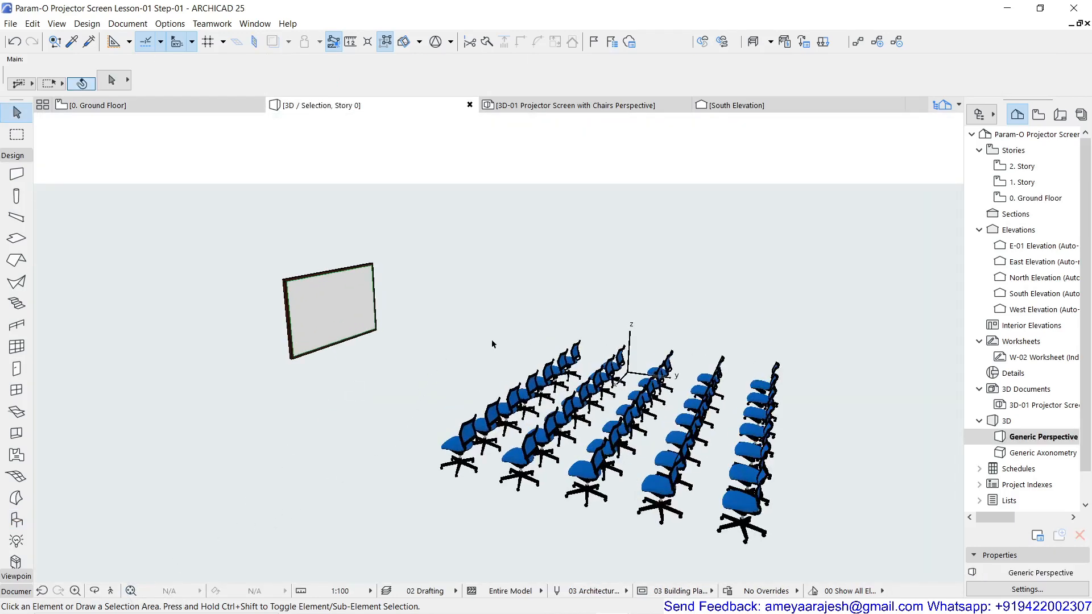
{"action": "scroll", "coordinate": [491, 339], "scroll_direction": "up", "scroll_amount": 3}
{"action": "scroll", "coordinate": [491, 339], "scroll_direction": "down", "scroll_amount": 3}
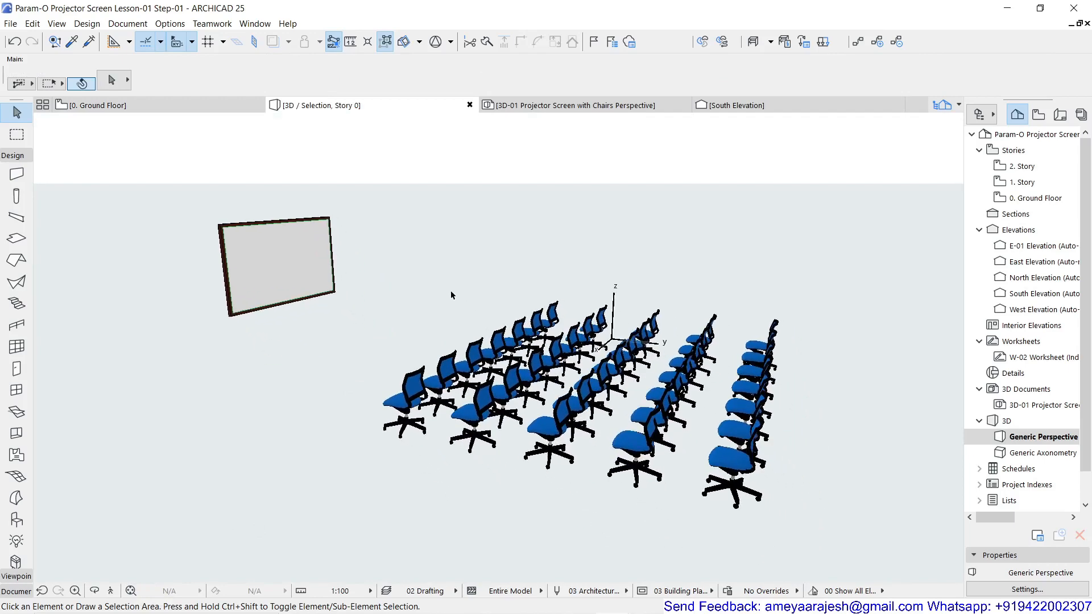